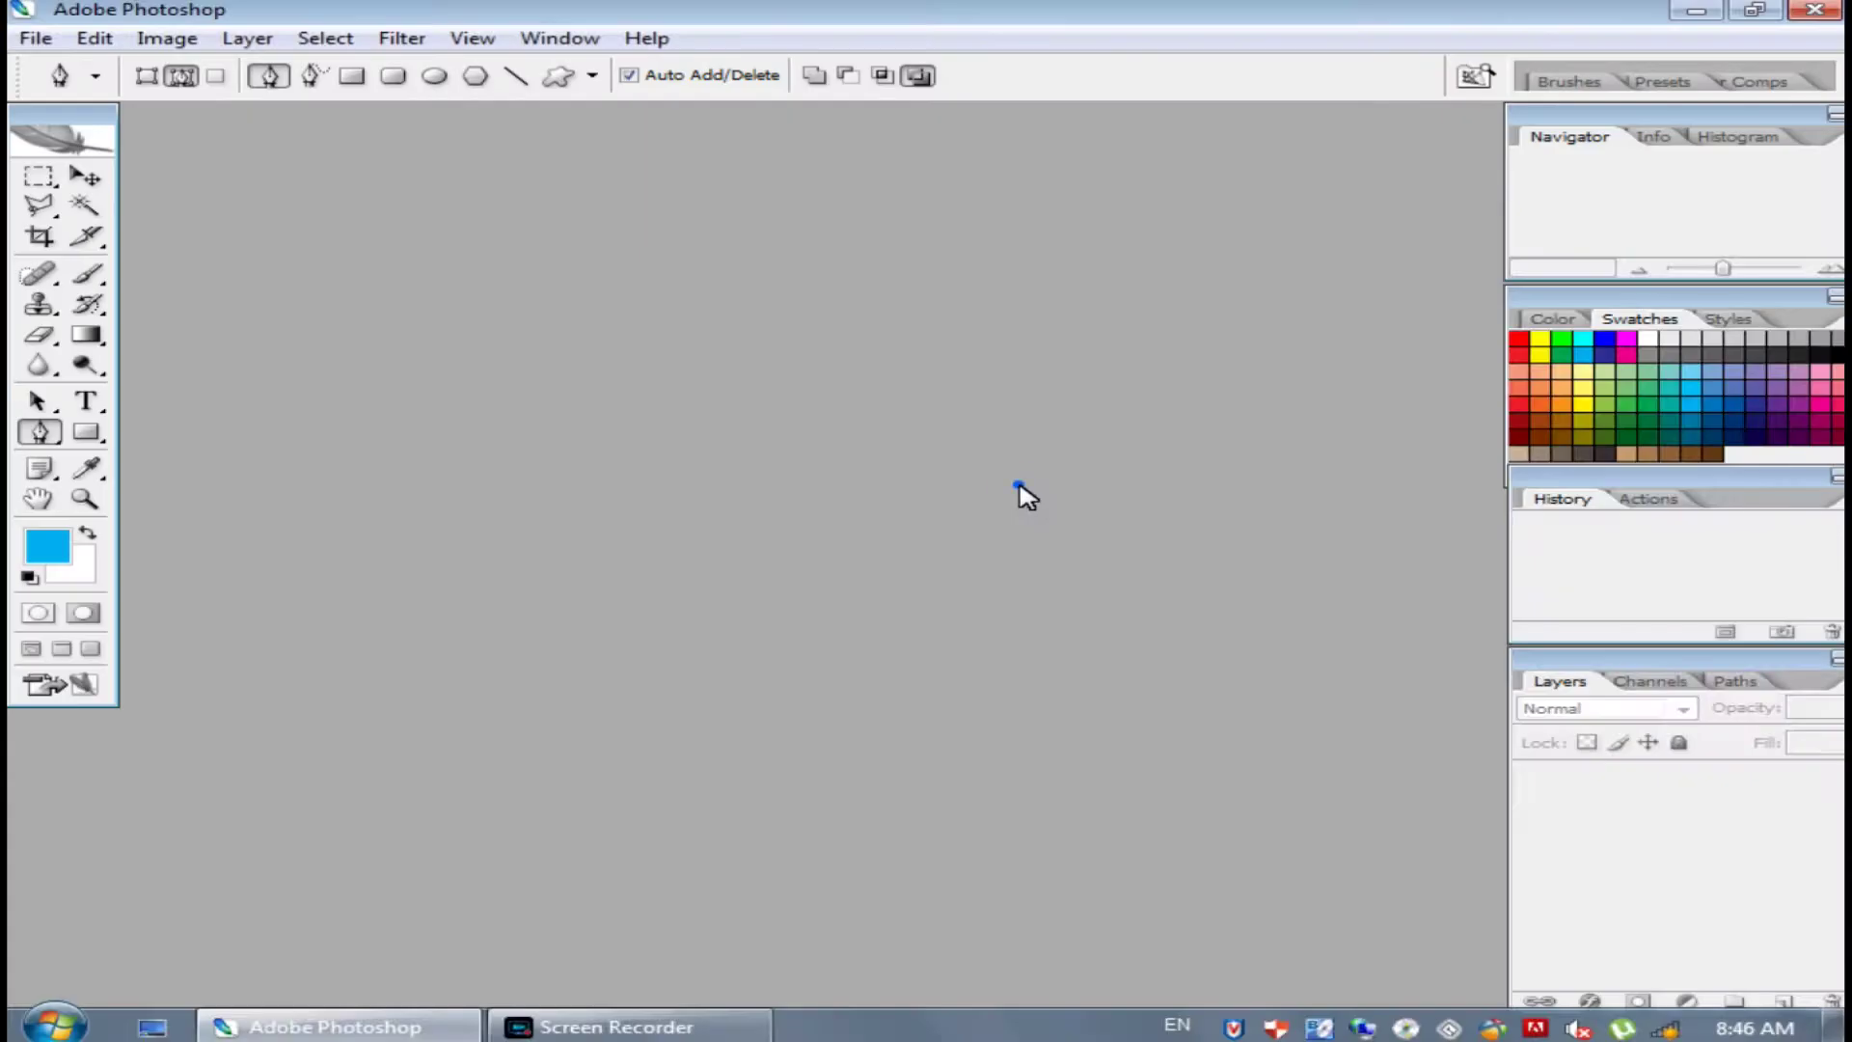
Open the photo sr1.jpg
double_click(1021, 492)
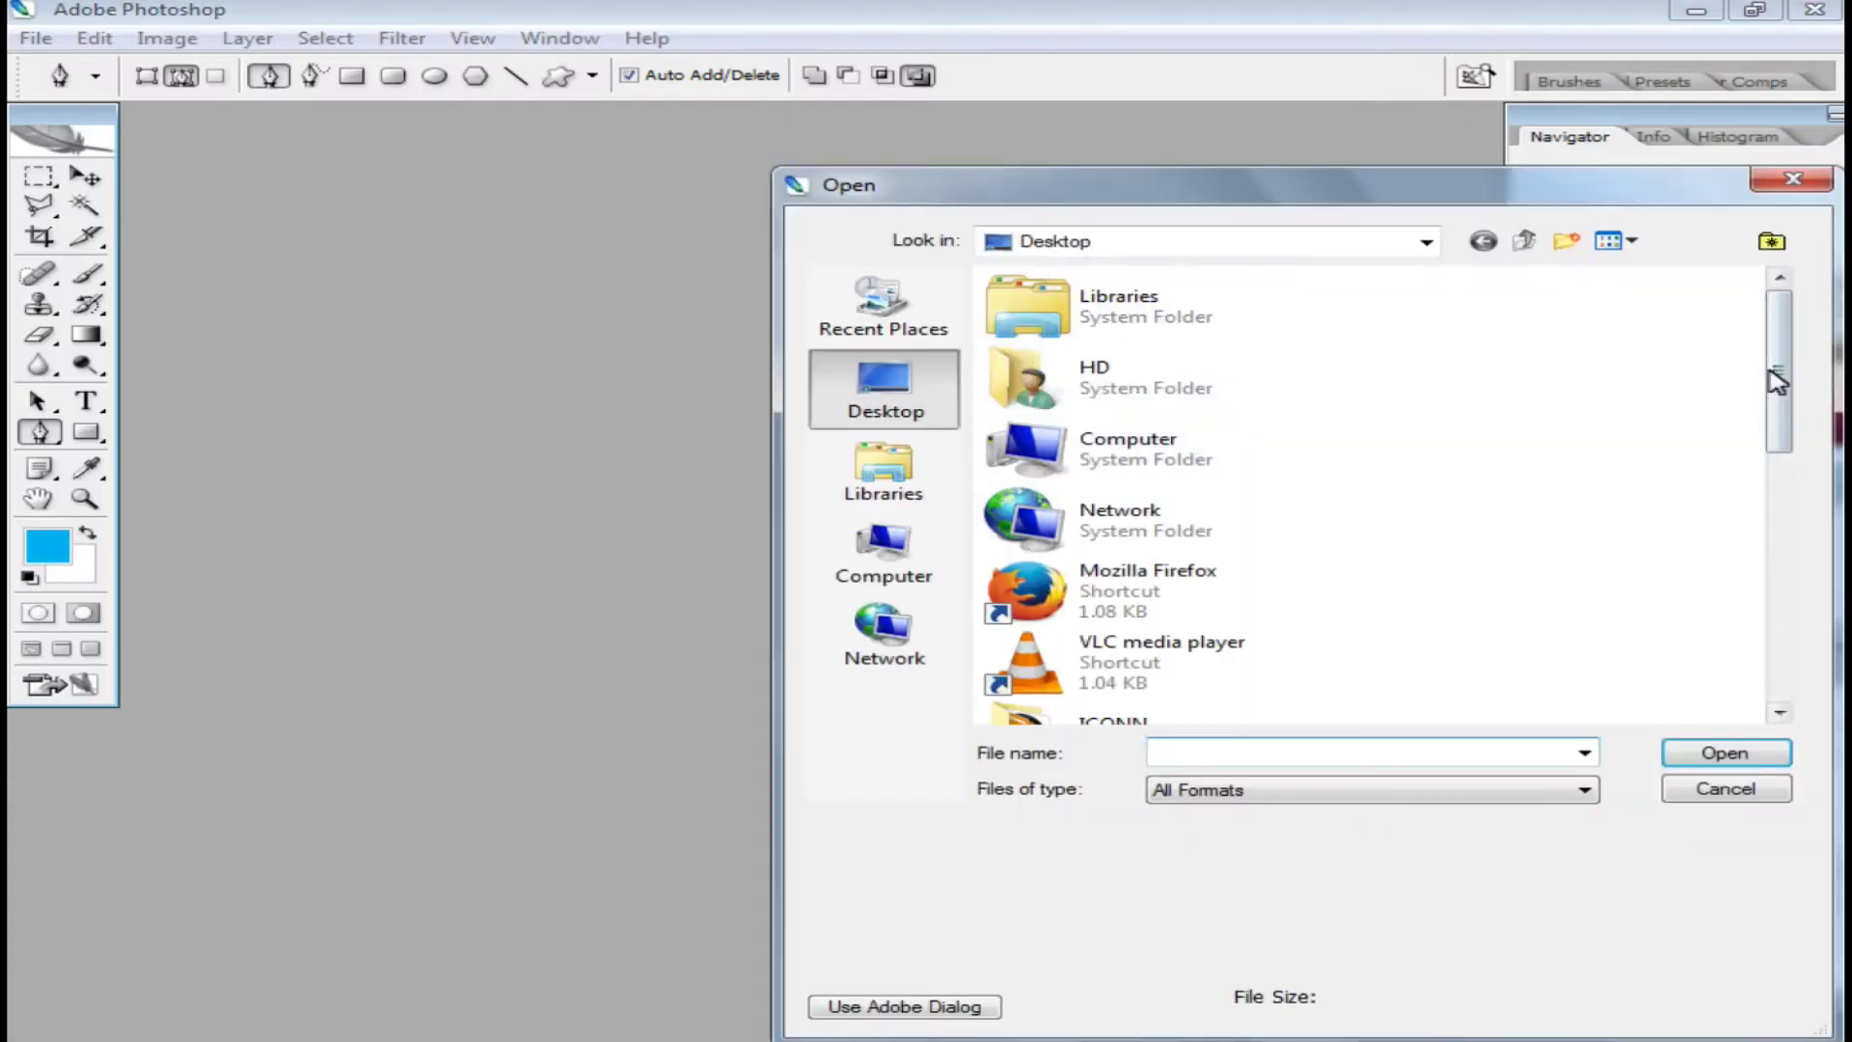
scroll(1784, 482, down, 3)
drag(1785, 555, 1781, 641)
click(1109, 617)
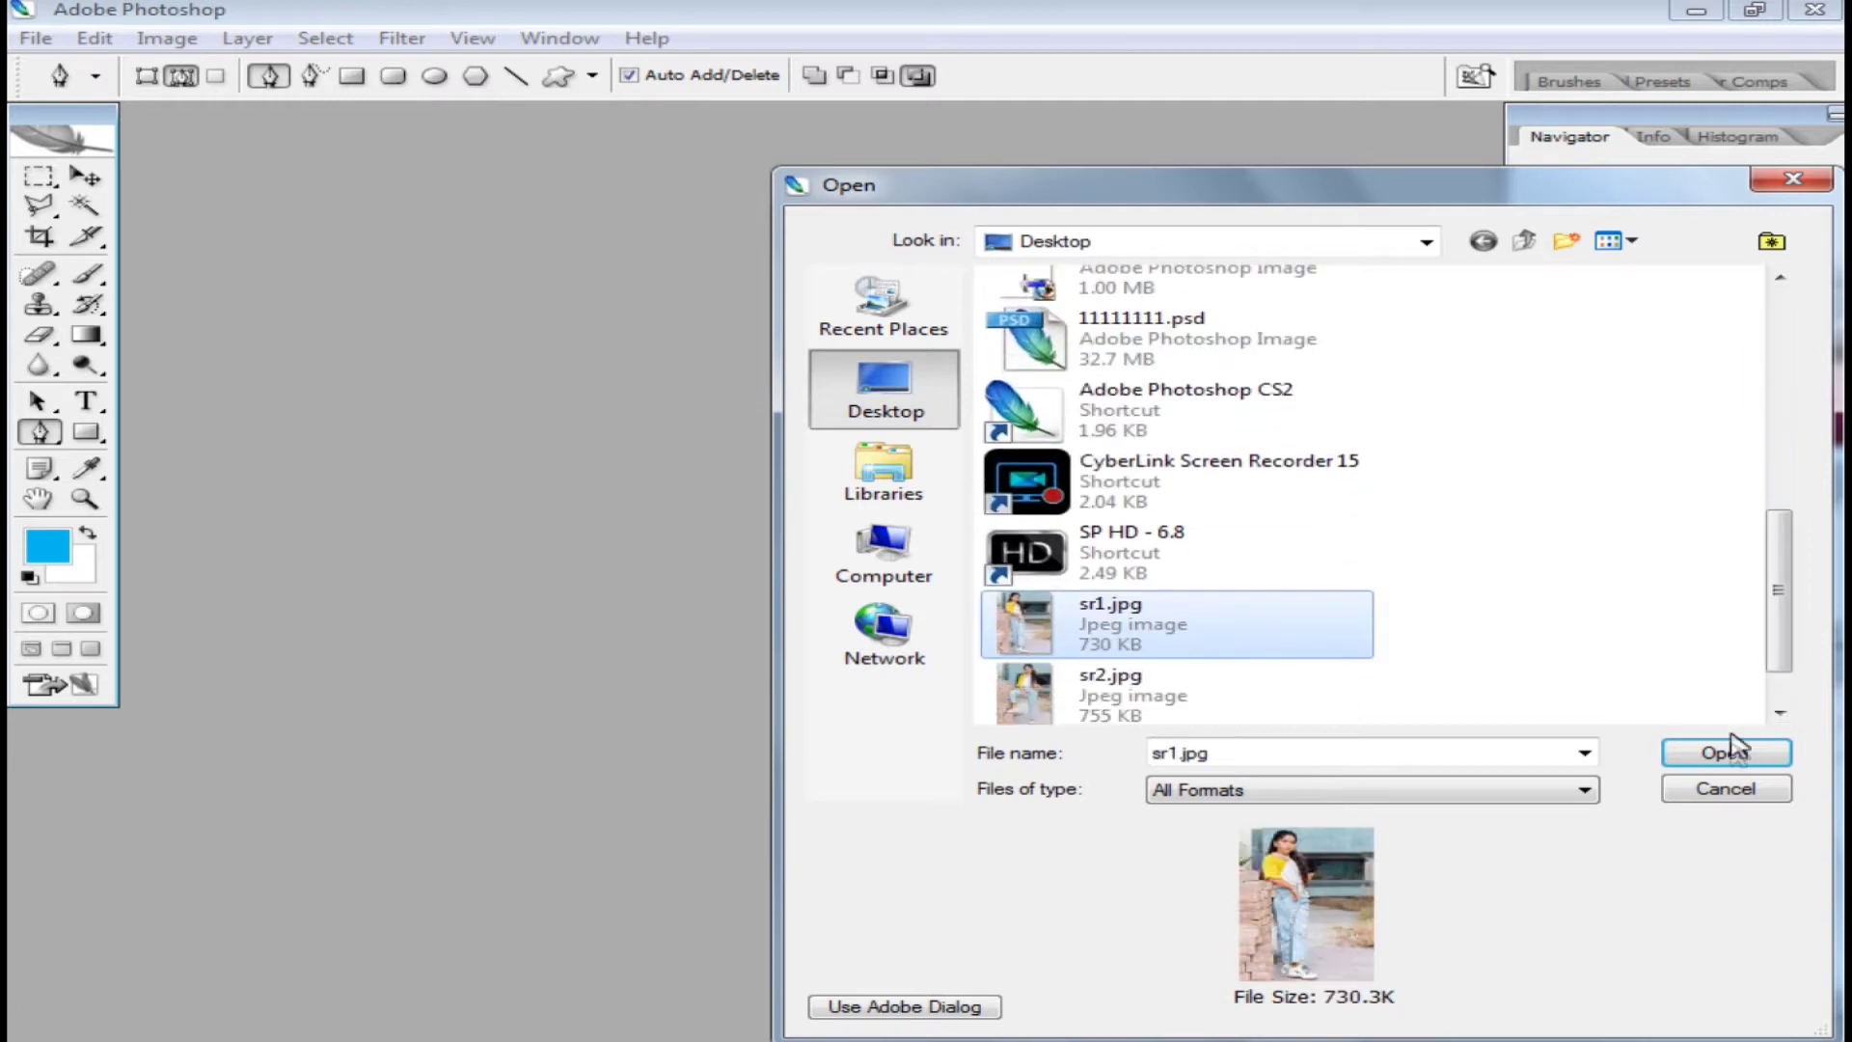
click(1725, 753)
Copy the background onto Layer 1 and hide the original Background layer
click(245, 38)
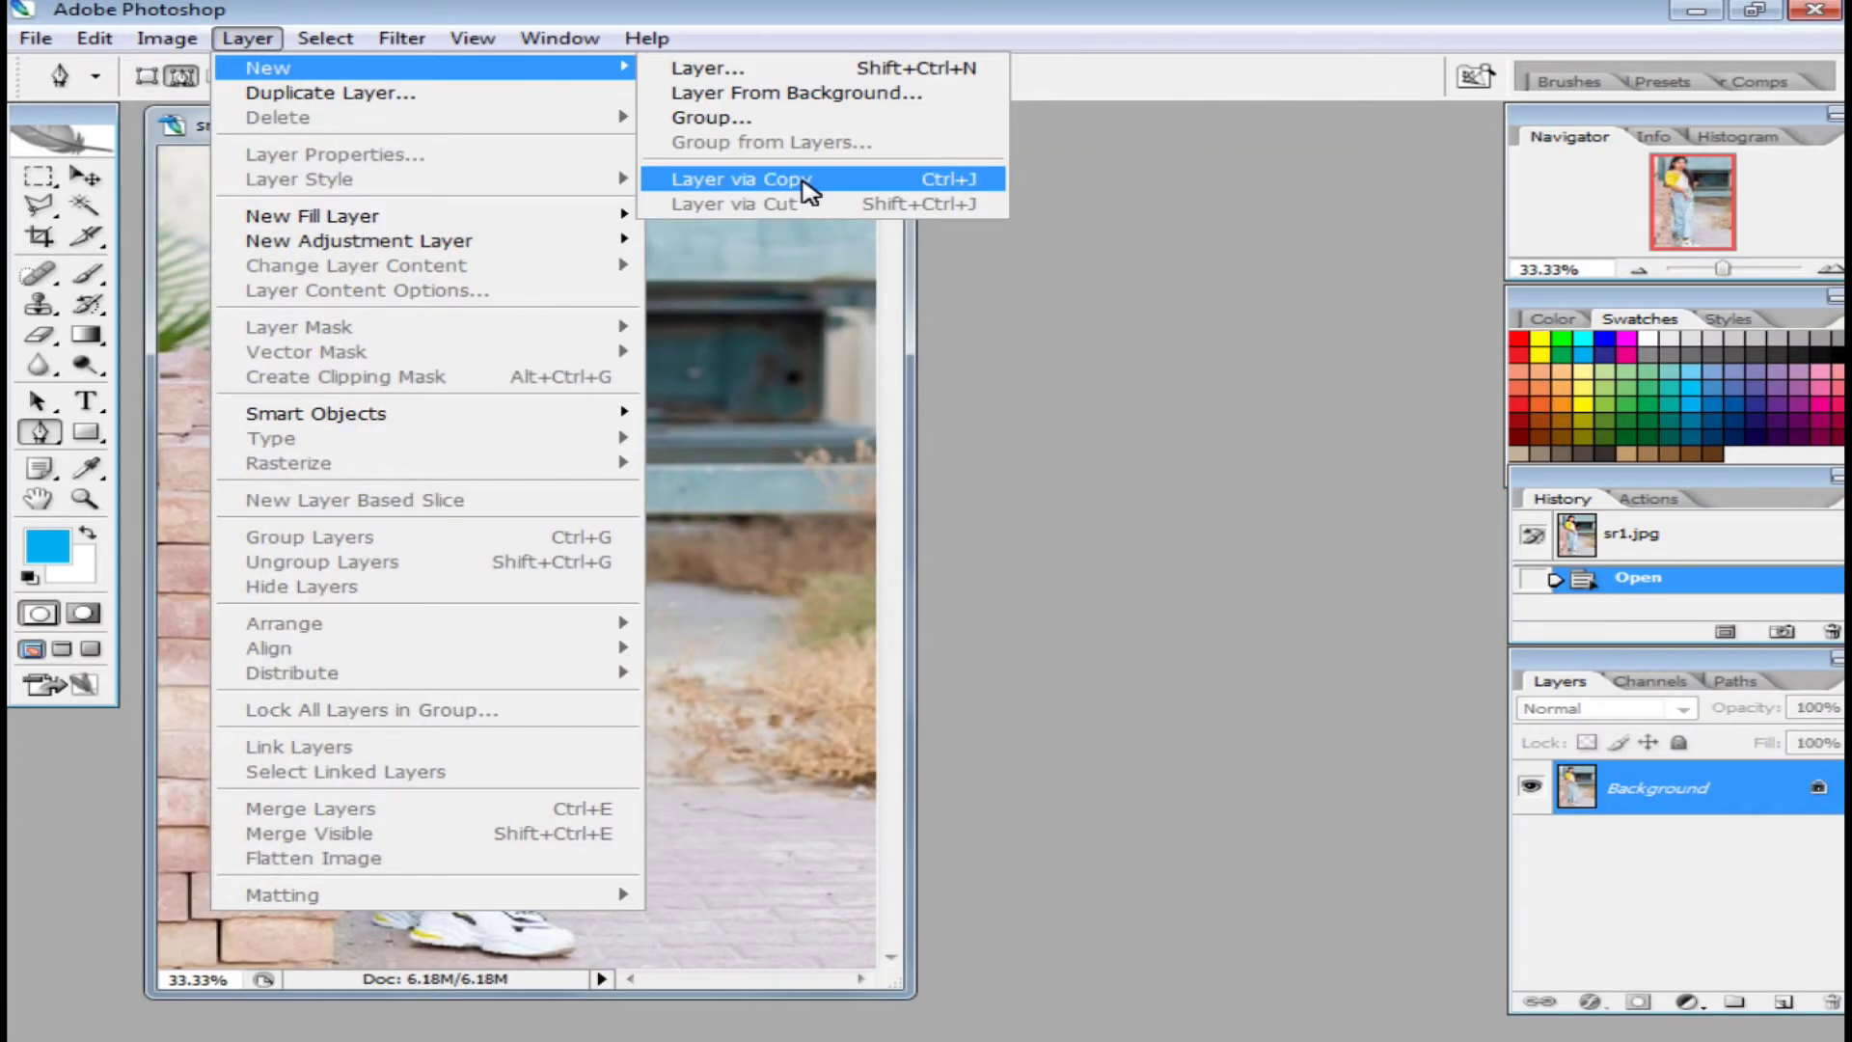
click(802, 179)
click(1533, 841)
key(Delete)
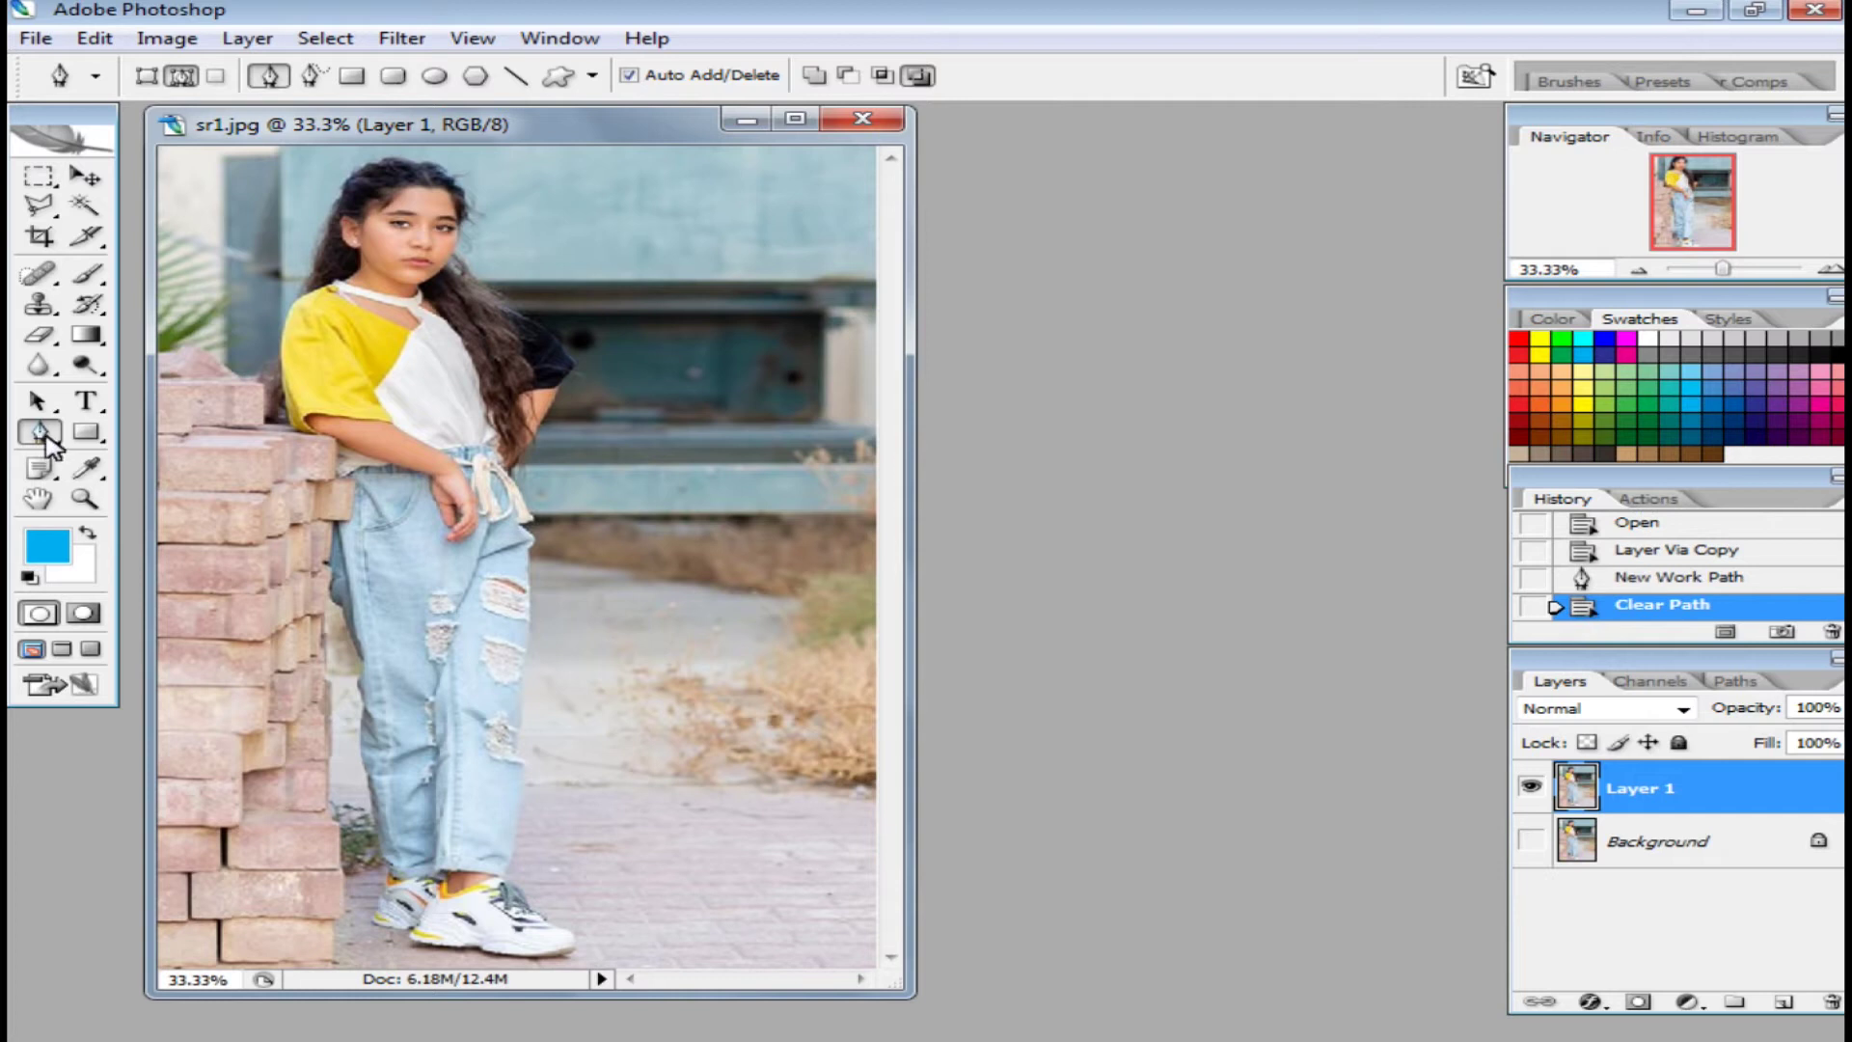
Place pen anchor points from the girl's shoe up her left side to the shoulder
scroll(400, 885, up, 2)
scroll(401, 886, up, 1)
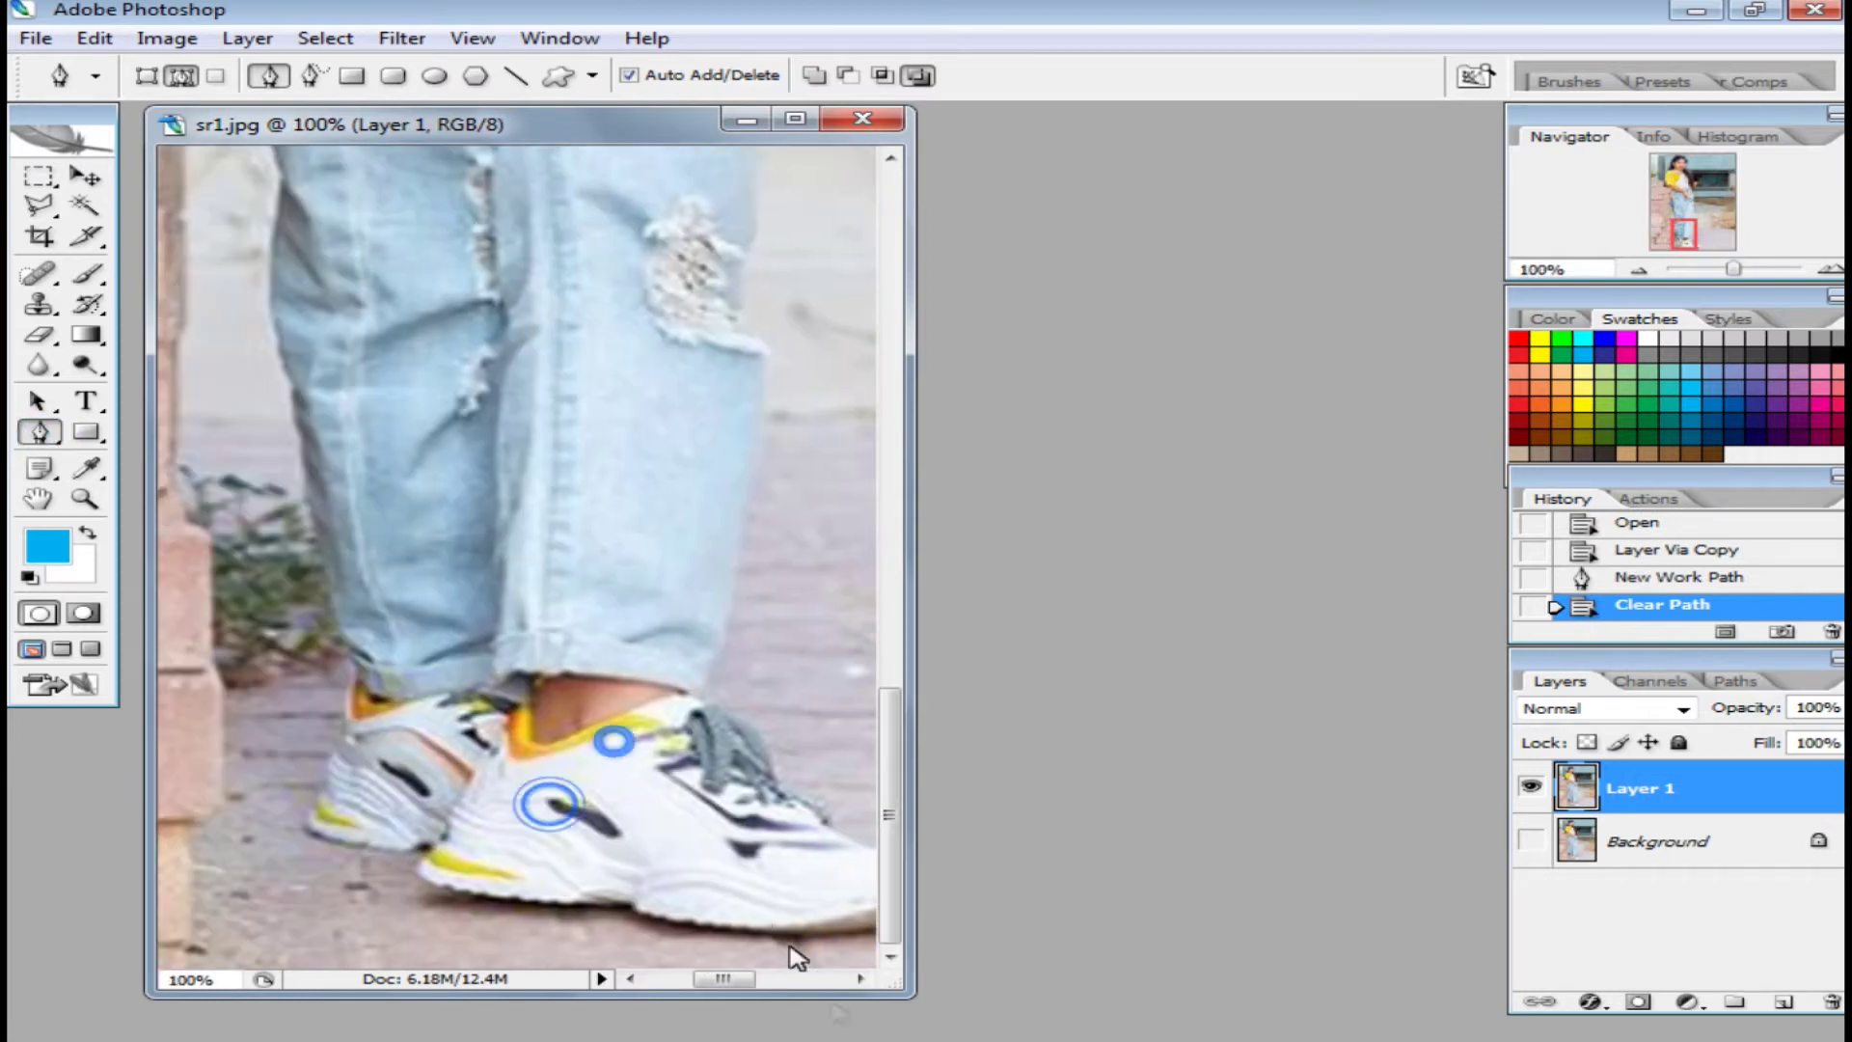
click(397, 894)
click(331, 814)
click(349, 760)
click(356, 716)
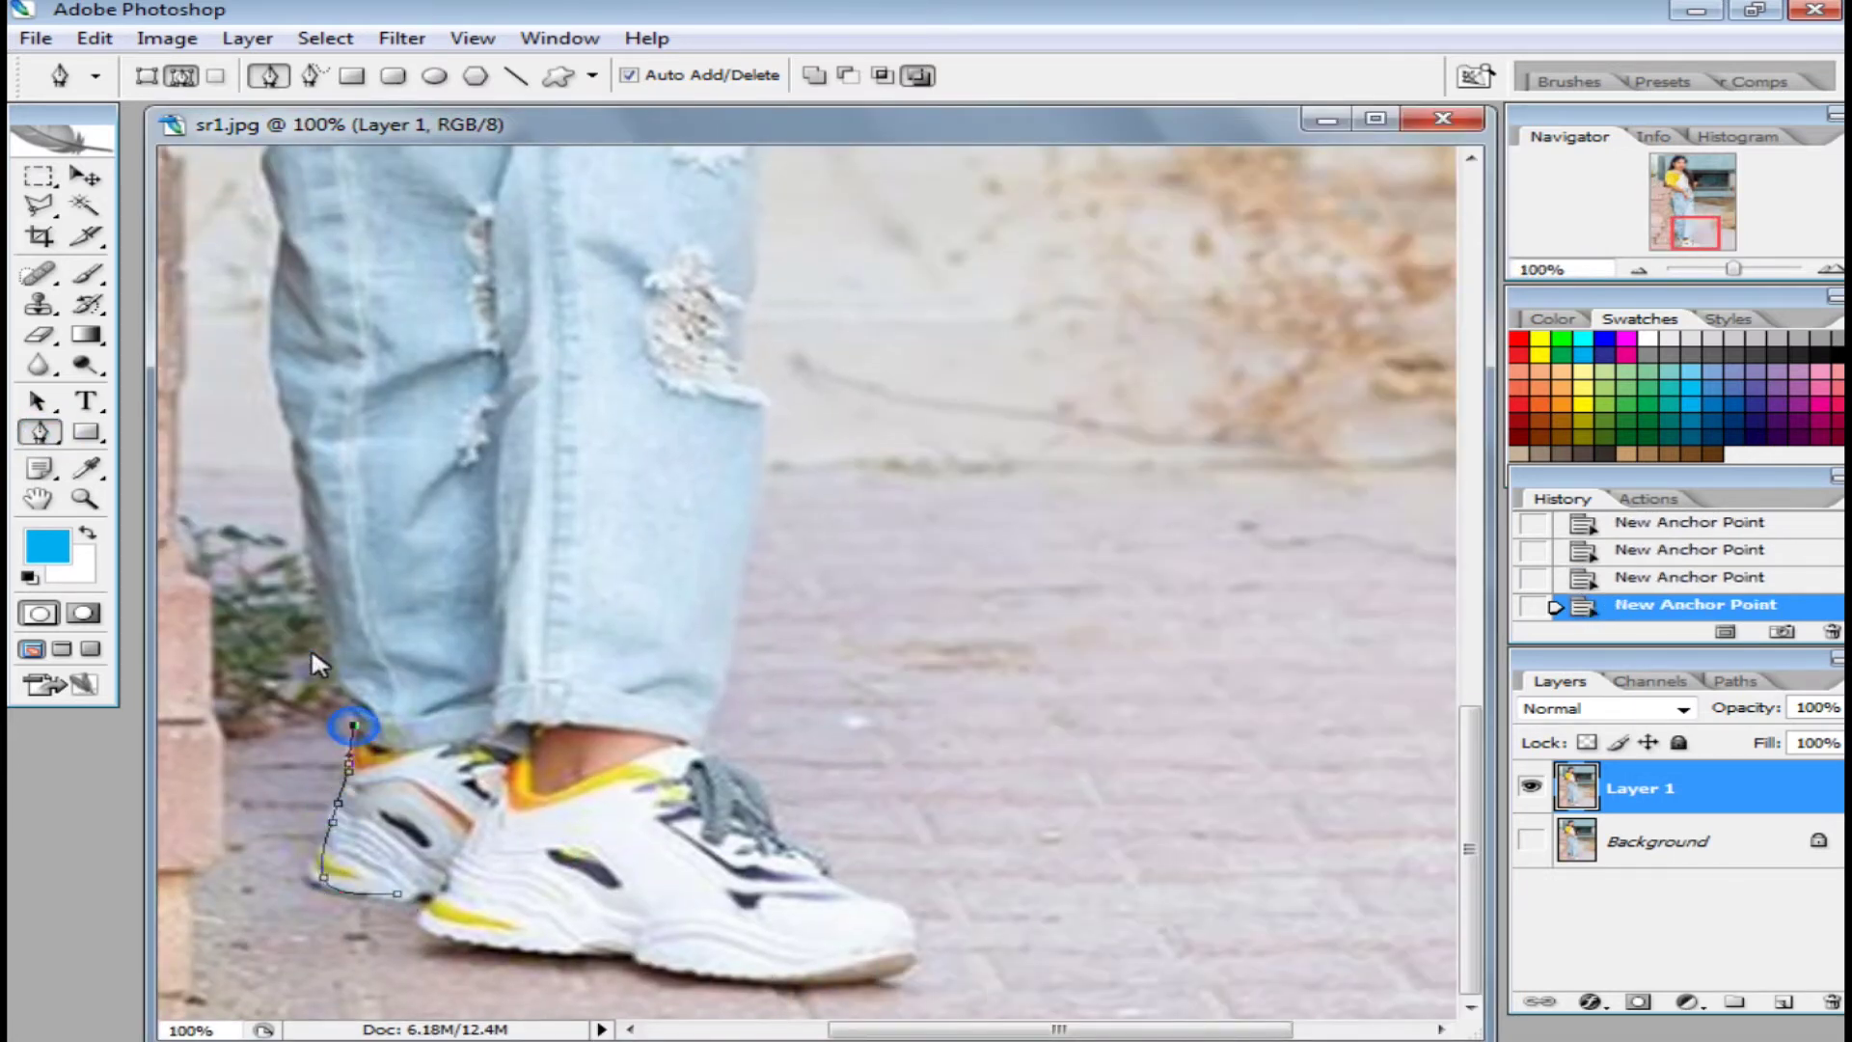
scroll(310, 646, up, 4)
click(316, 576)
drag(313, 302, 430, 550)
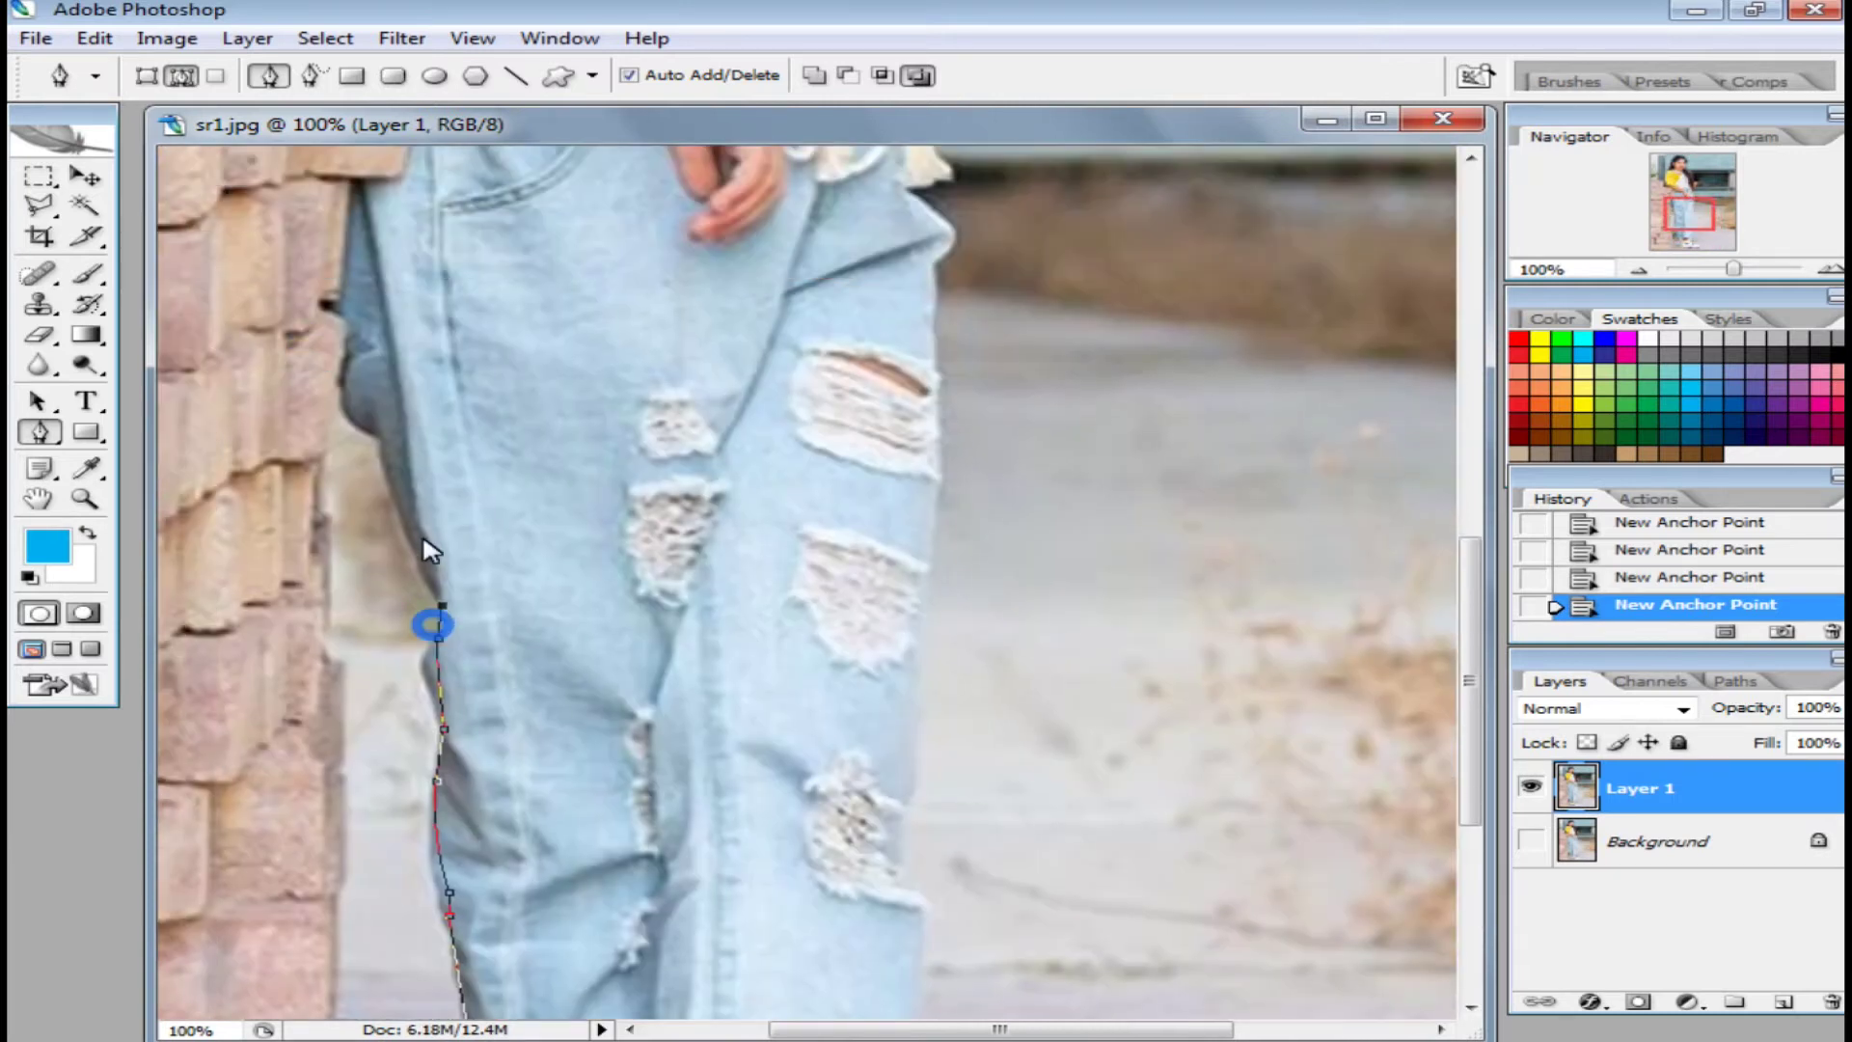
scroll(365, 422, up, 3)
scroll(350, 331, up, 3)
click(347, 504)
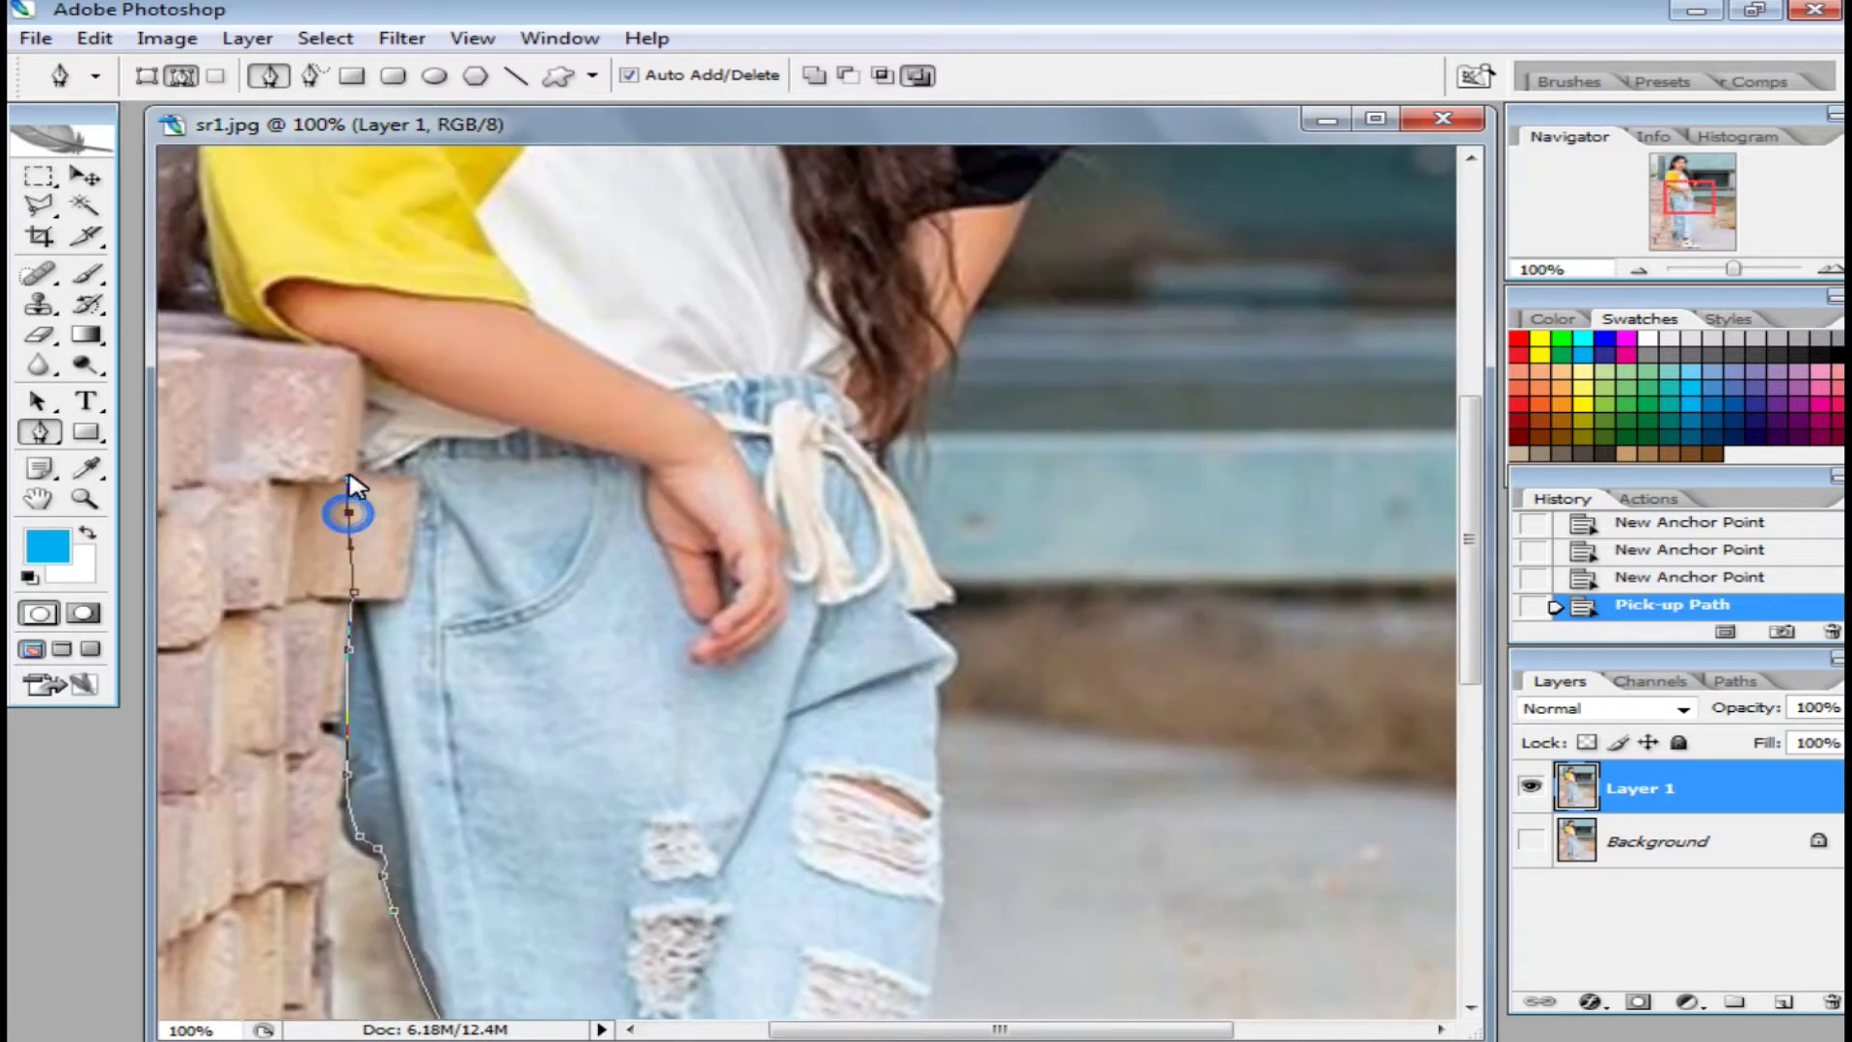
scroll(347, 504, up, 1)
click(358, 540)
scroll(236, 417, up, 3)
click(322, 343)
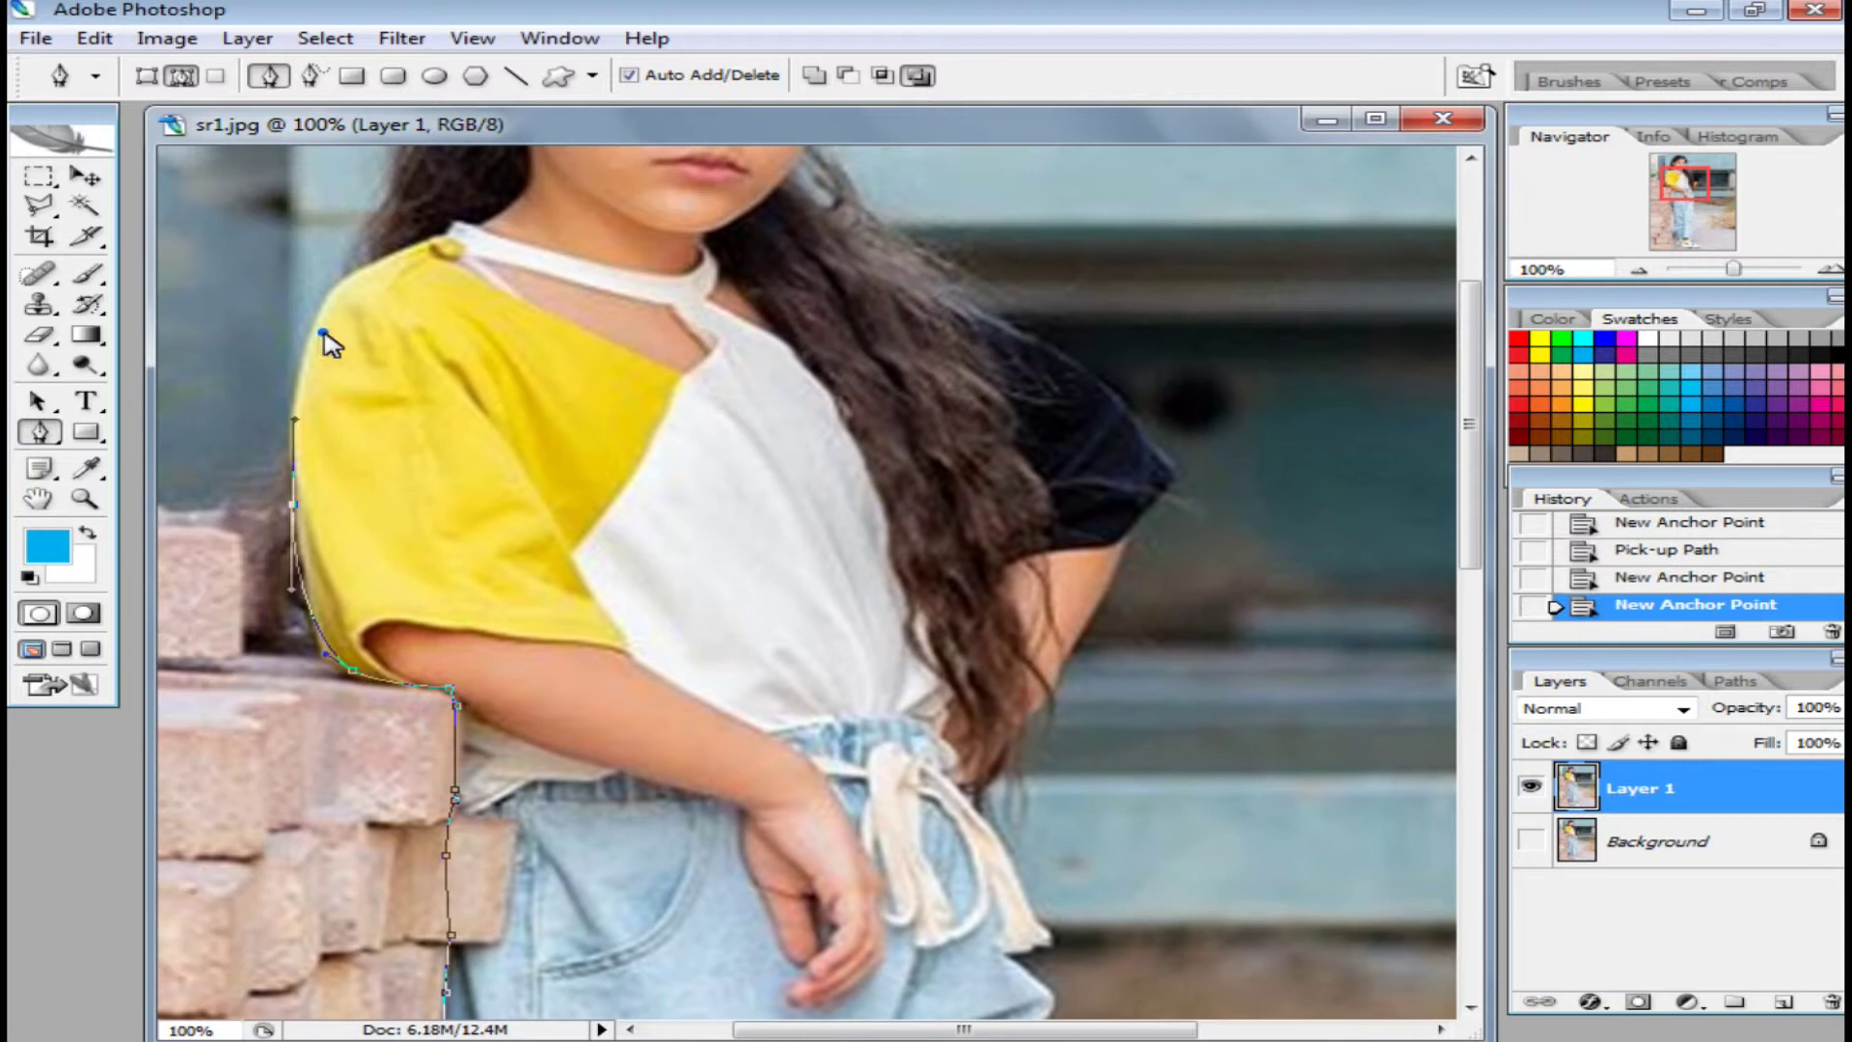
scroll(322, 343, up, 2)
click(364, 446)
scroll(386, 492, up, 1)
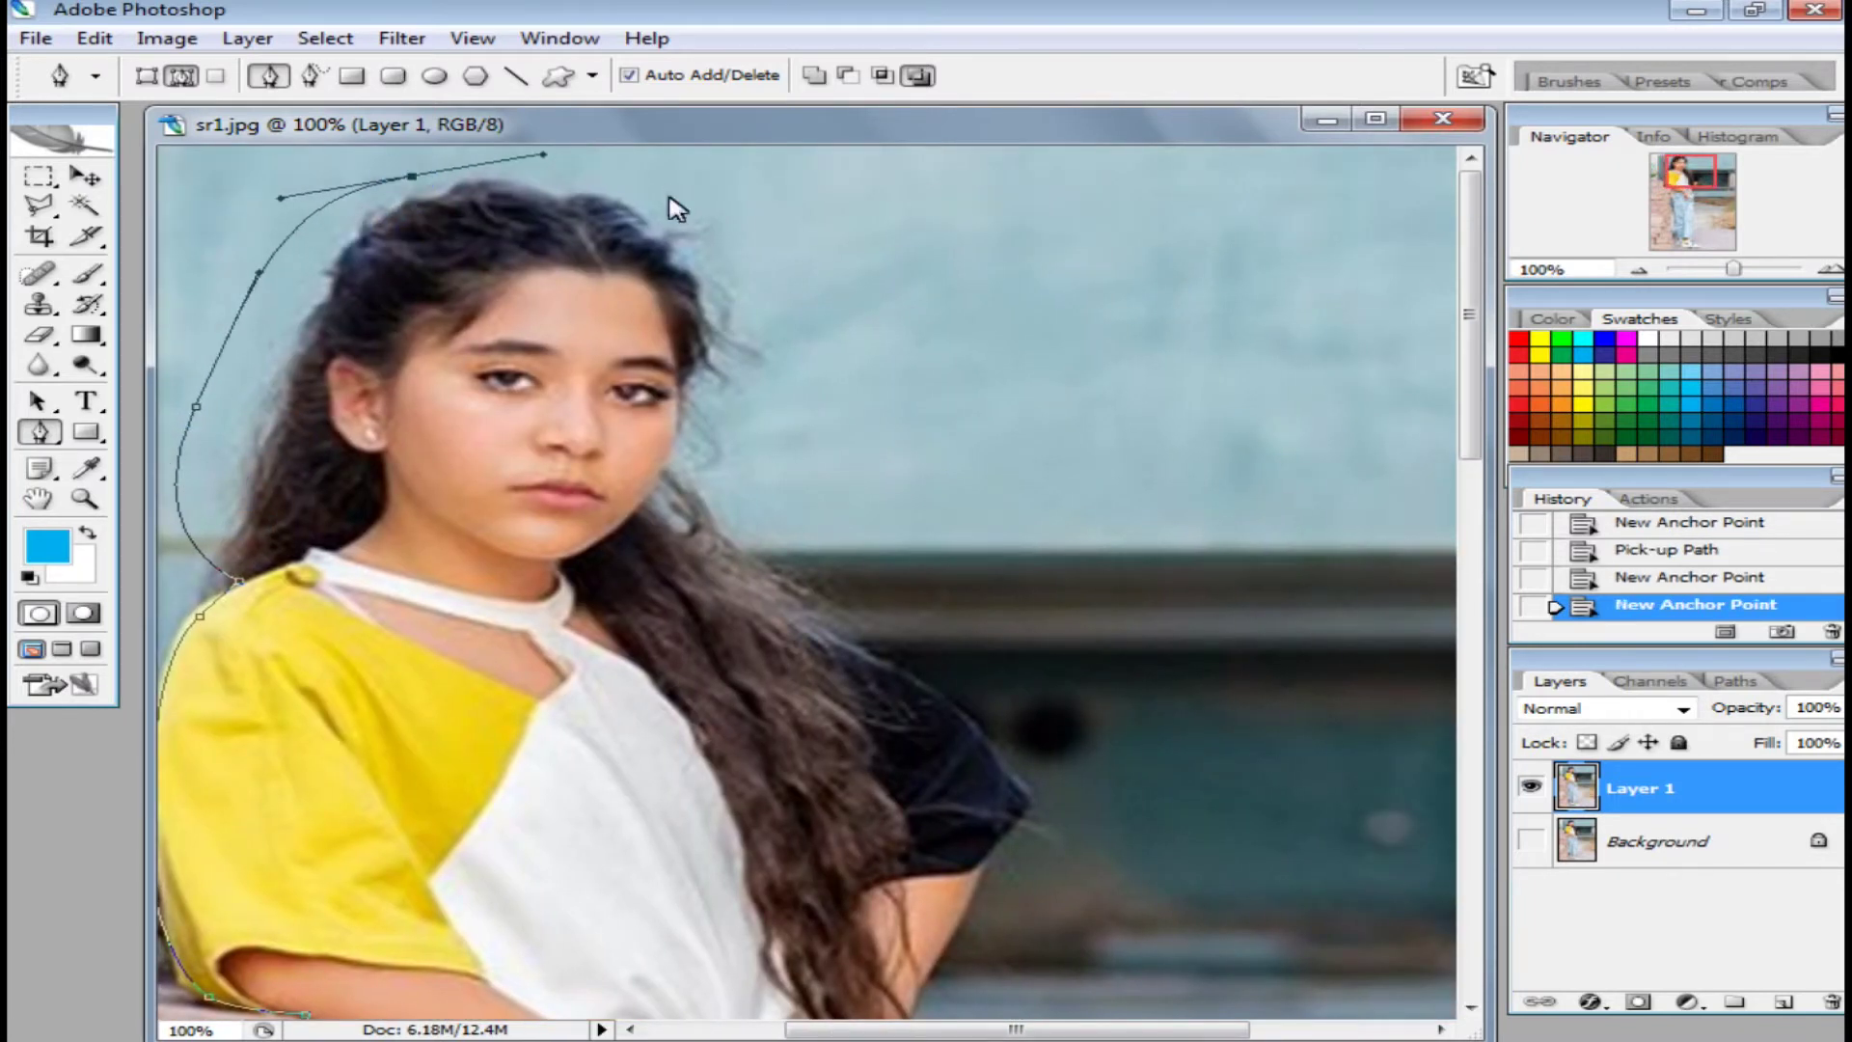
Carry the path over her hair and down her right side to the jeans' hem
click(853, 644)
scroll(861, 628, down, 3)
click(870, 505)
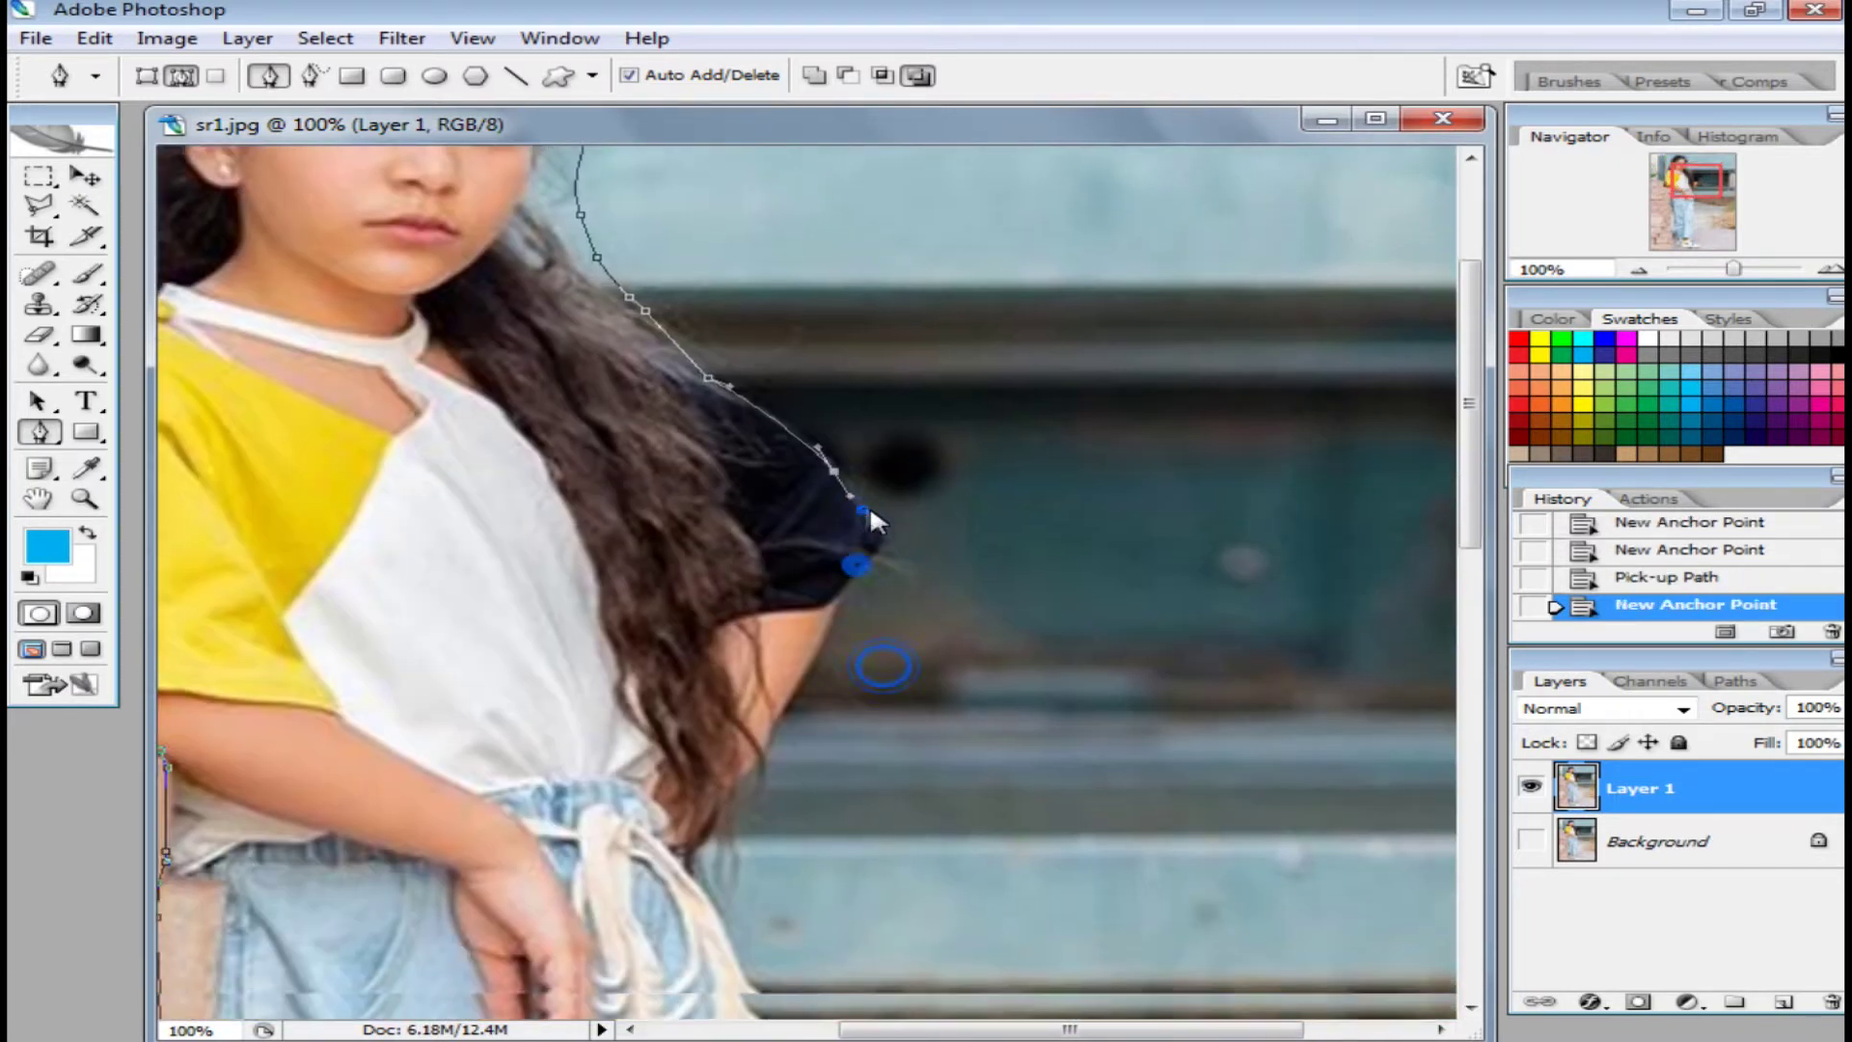
drag(870, 527, 845, 568)
scroll(711, 830, down, 3)
click(649, 649)
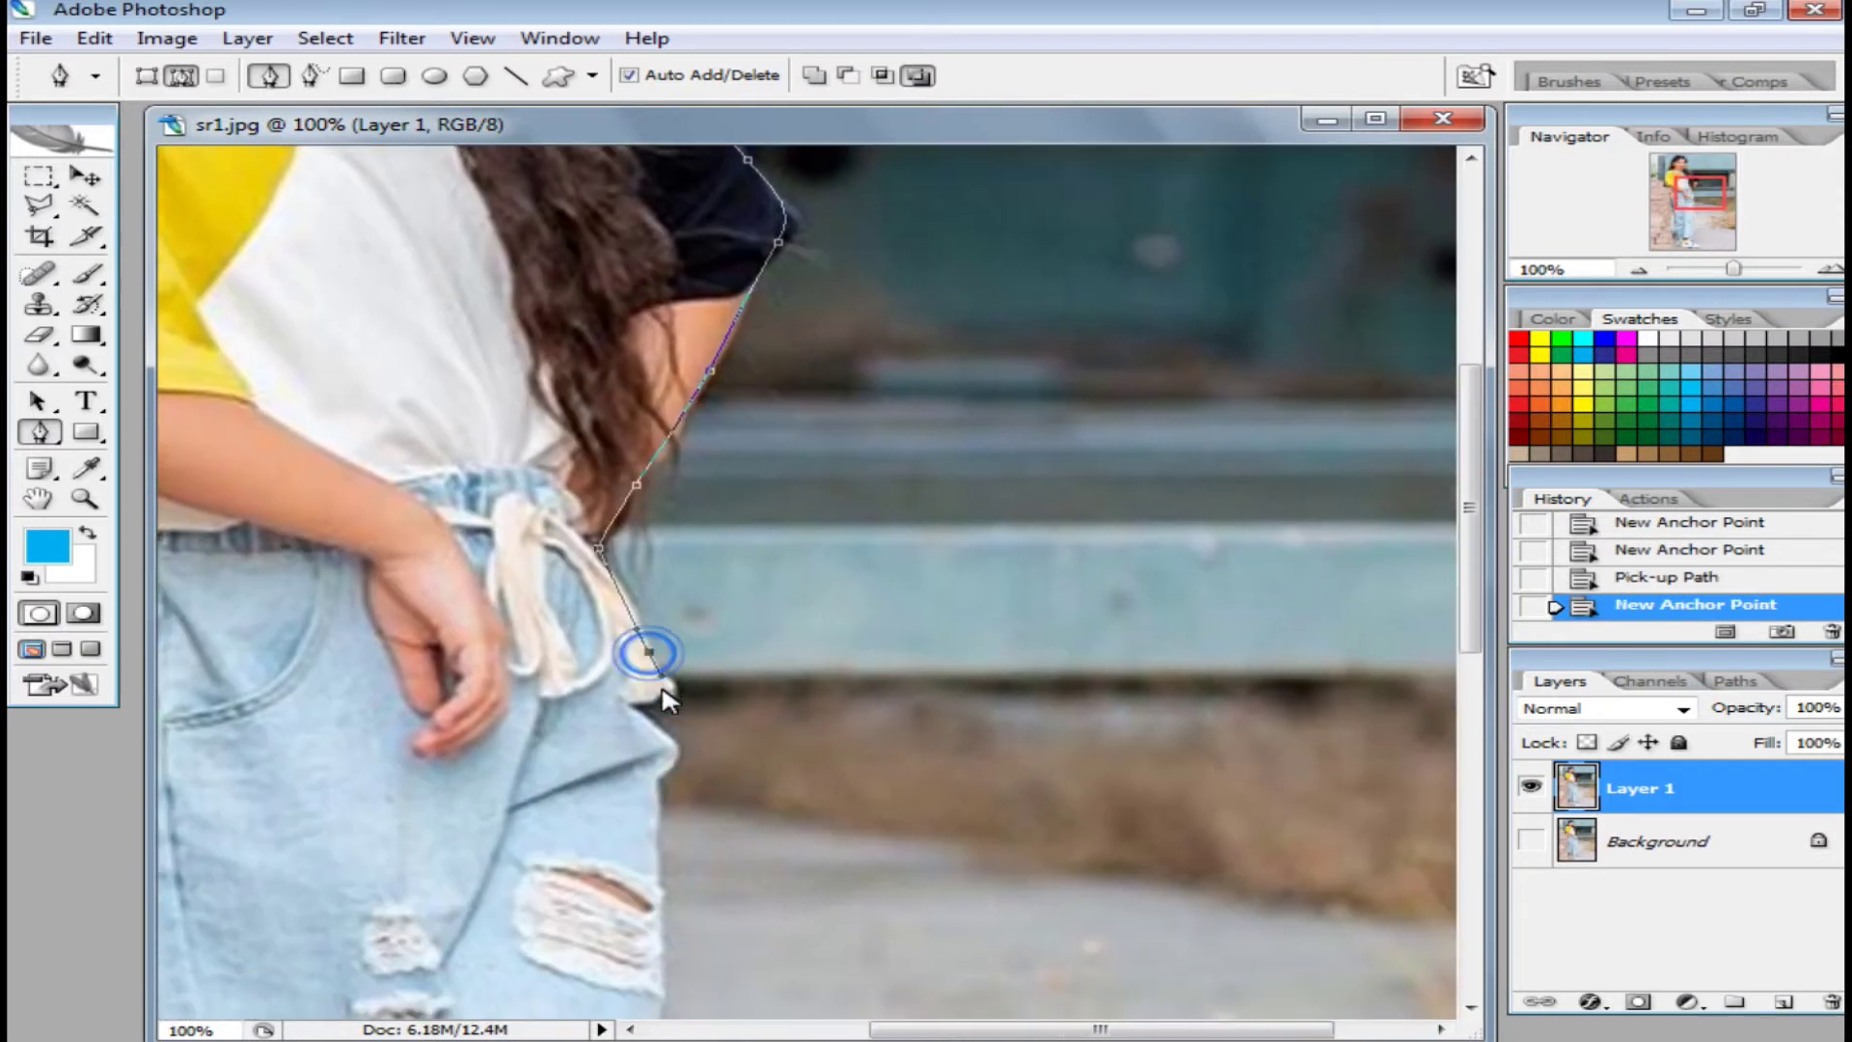
scroll(641, 627, down, 3)
click(637, 519)
scroll(628, 443, down, 3)
click(612, 682)
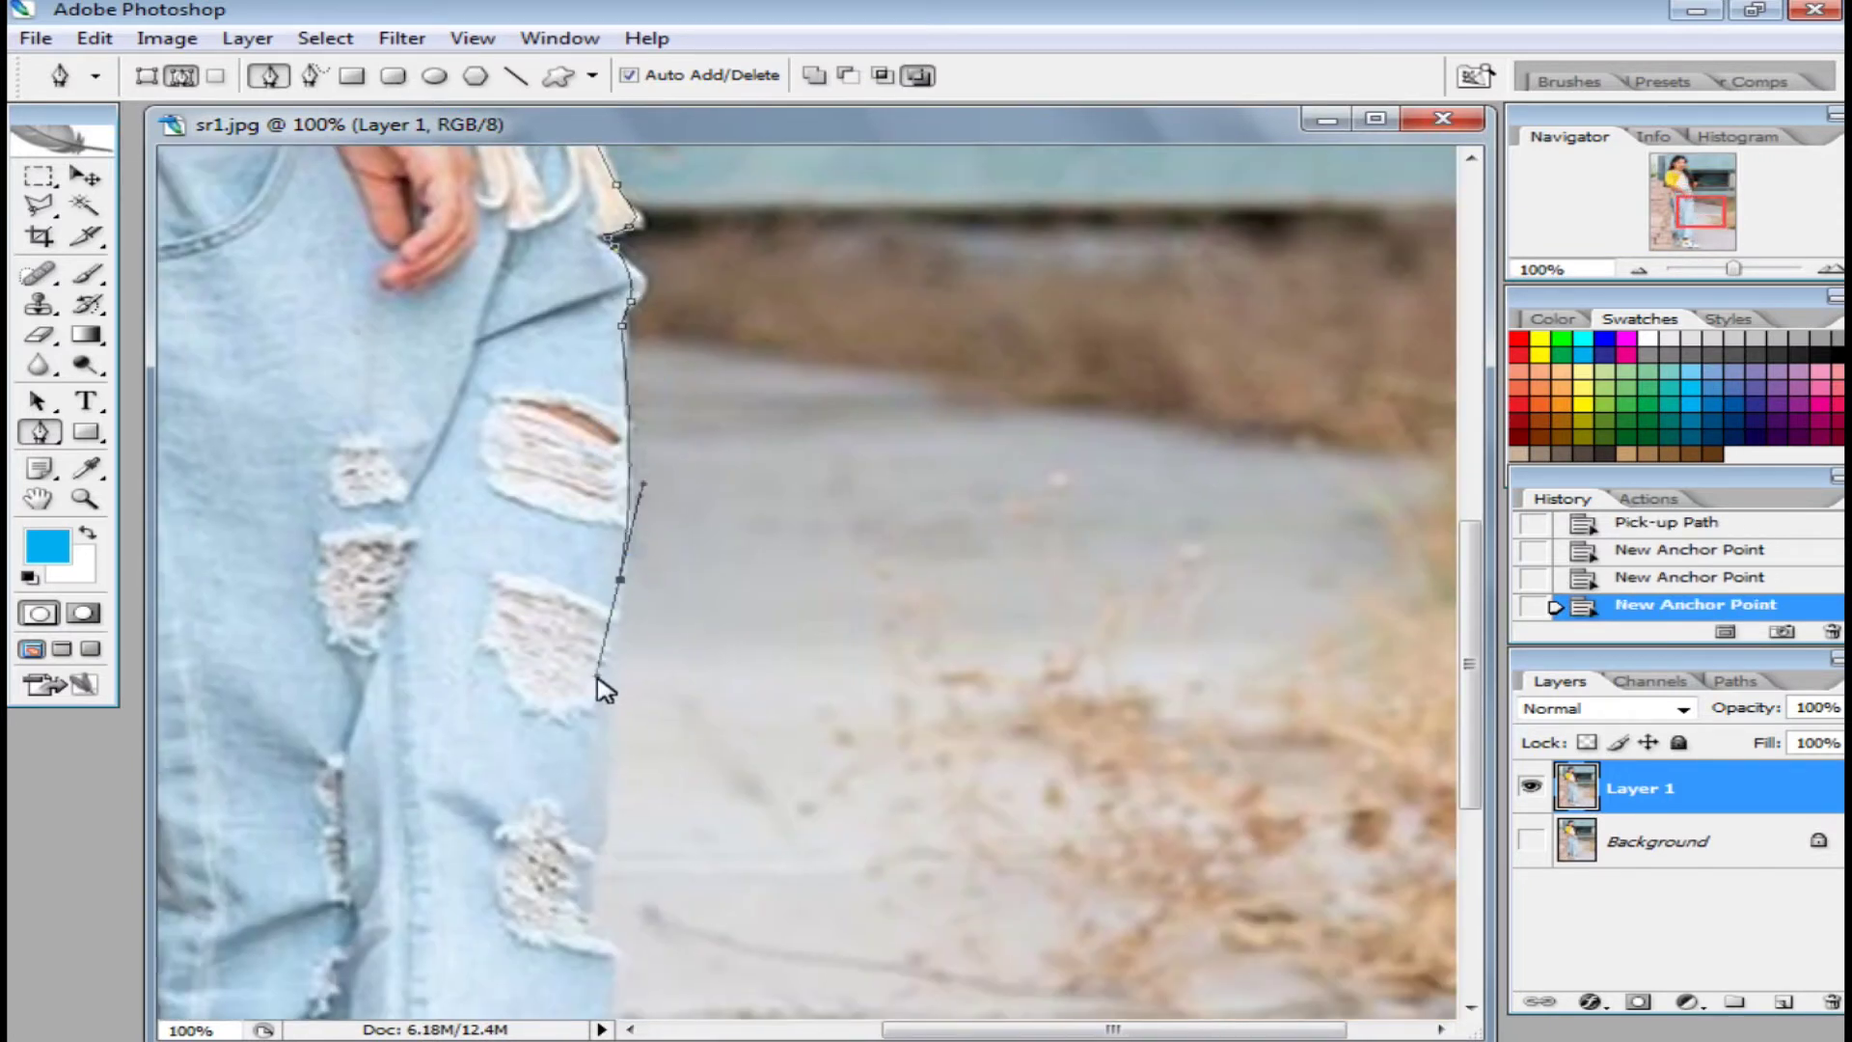
scroll(722, 466, down, 3)
click(705, 590)
scroll(705, 590, down, 3)
click(703, 530)
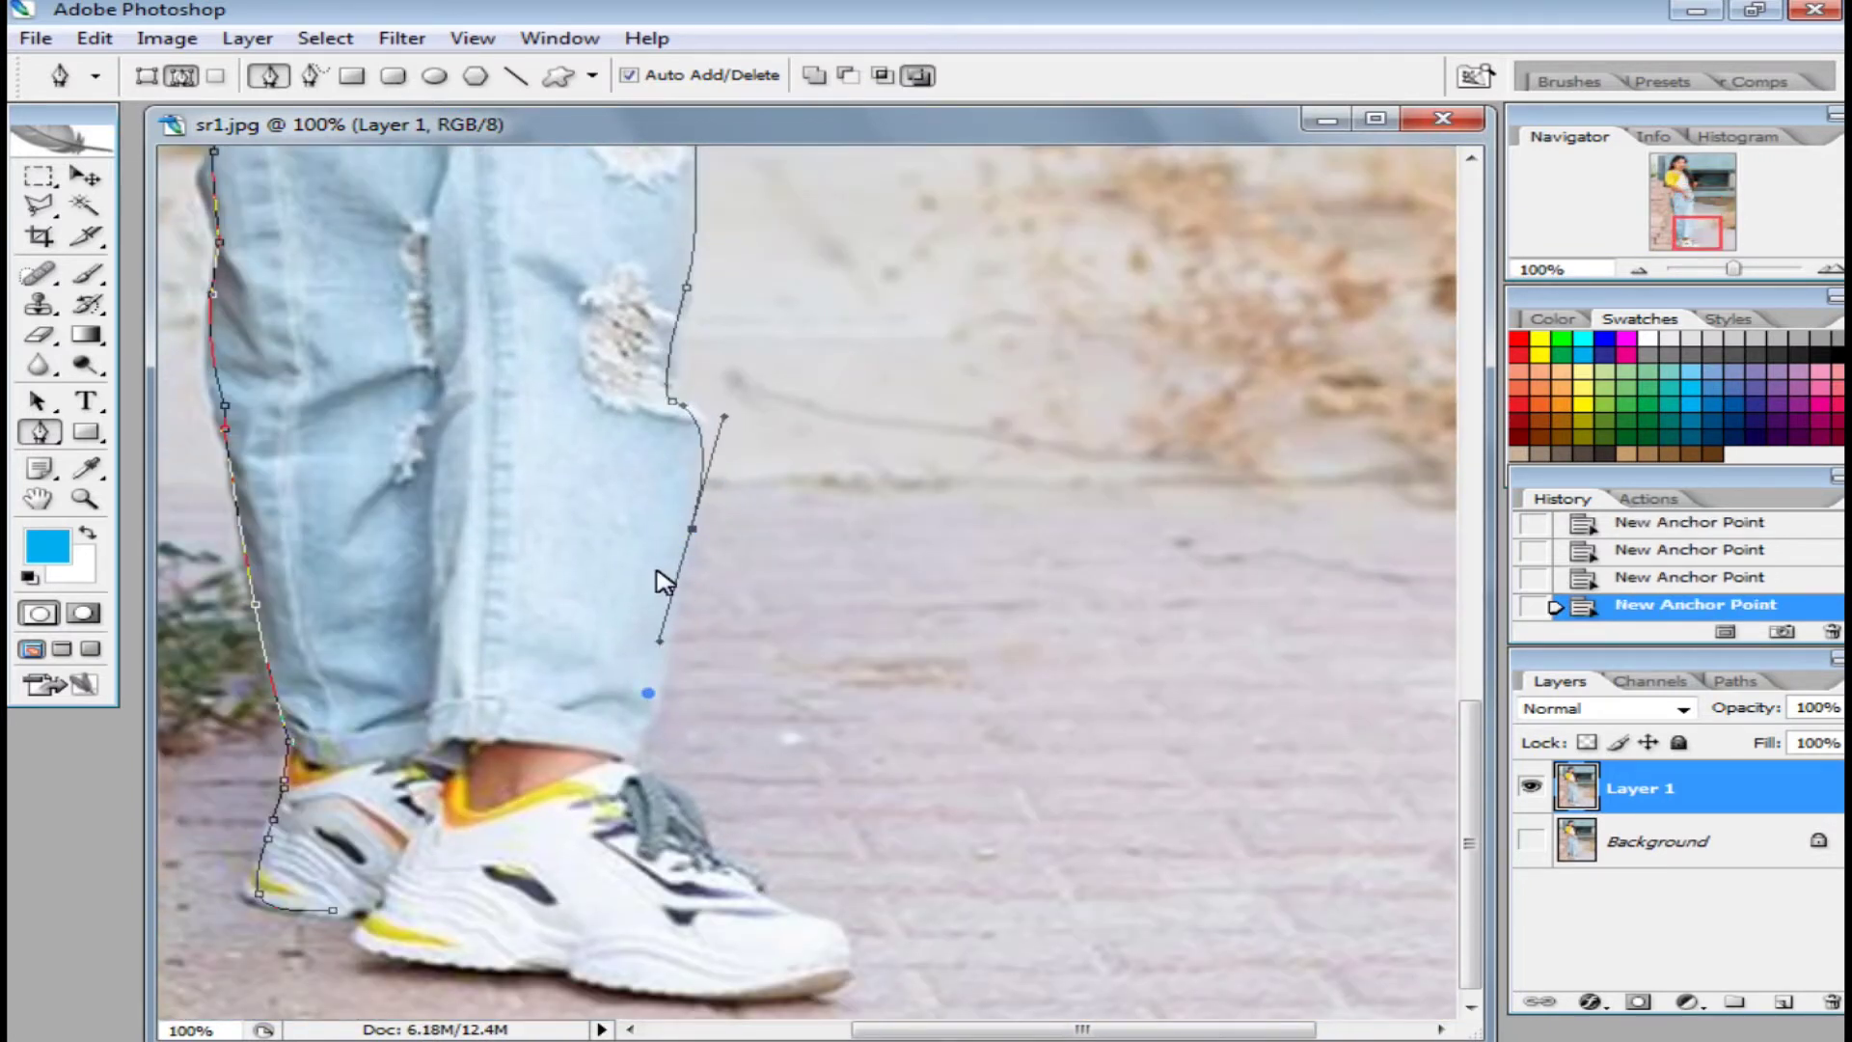
scroll(662, 636, down, 1)
click(663, 702)
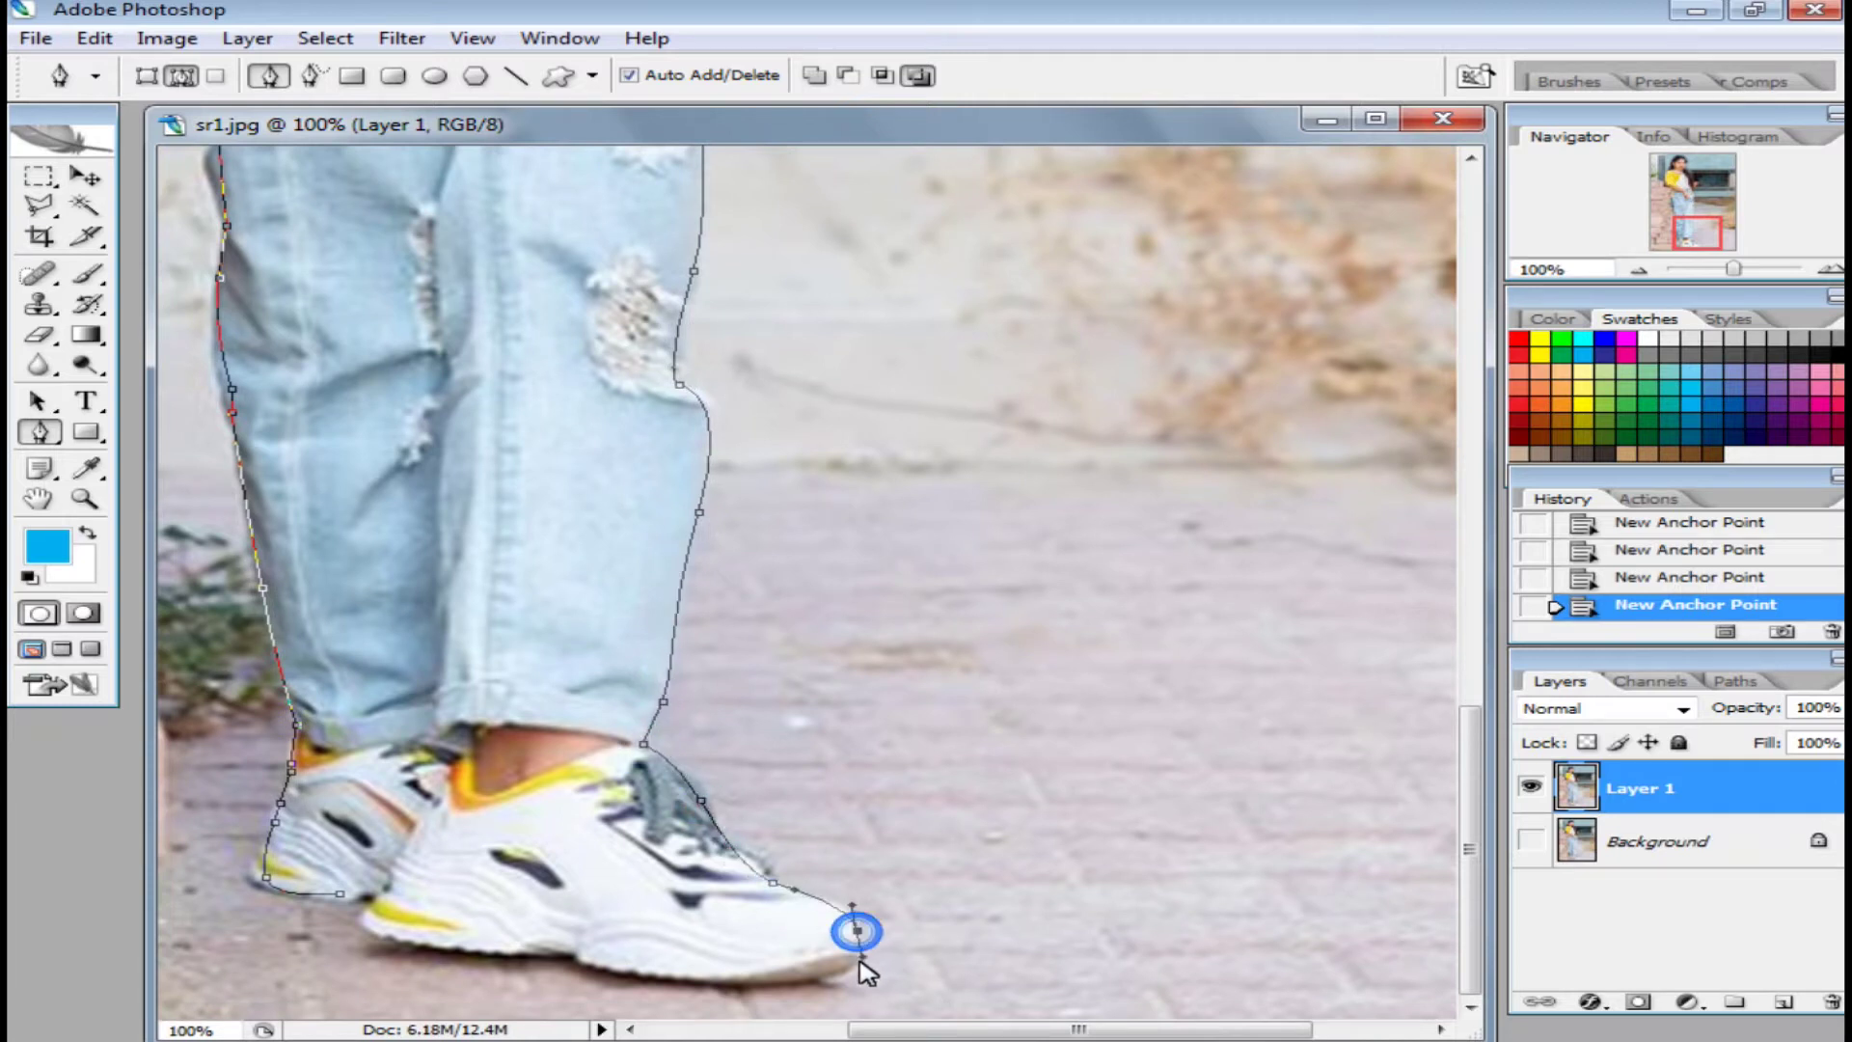
Choose Make Selection from the traced path's context menu
scroll(868, 982, left, 1)
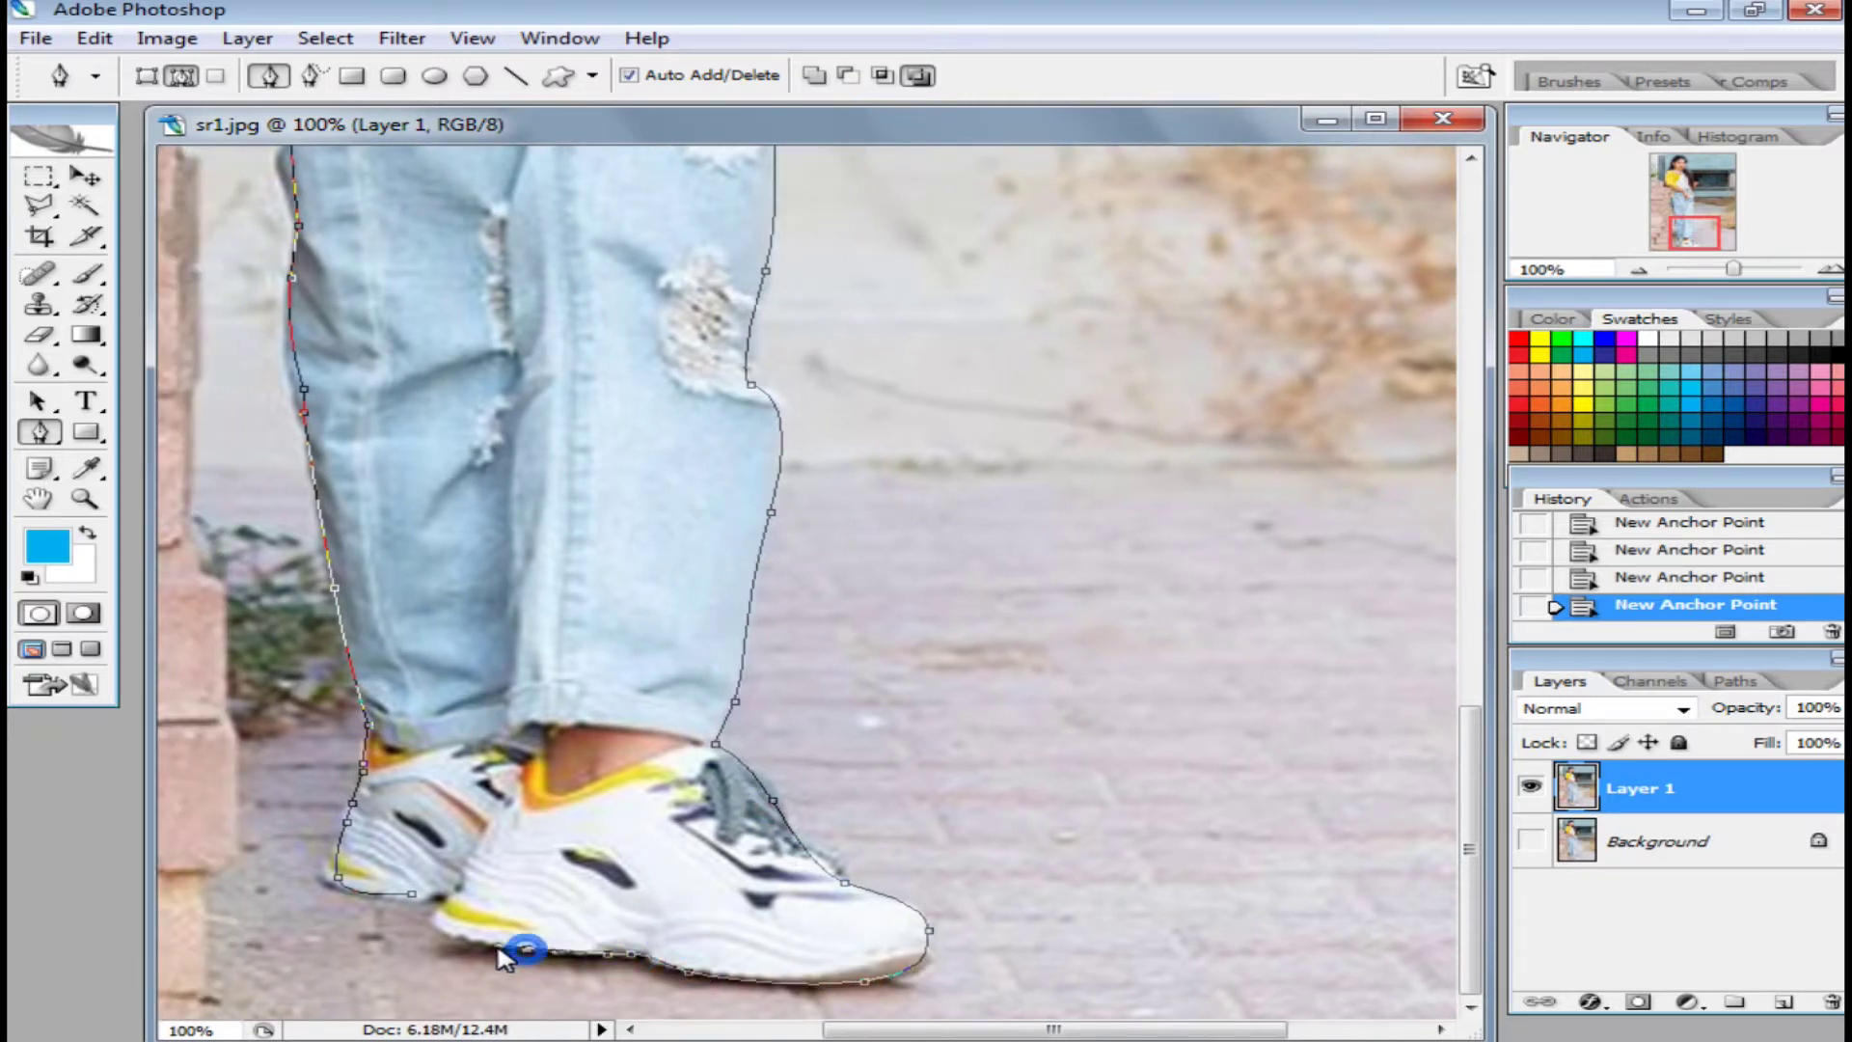
right_click(593, 921)
key(Escape)
right_click(787, 294)
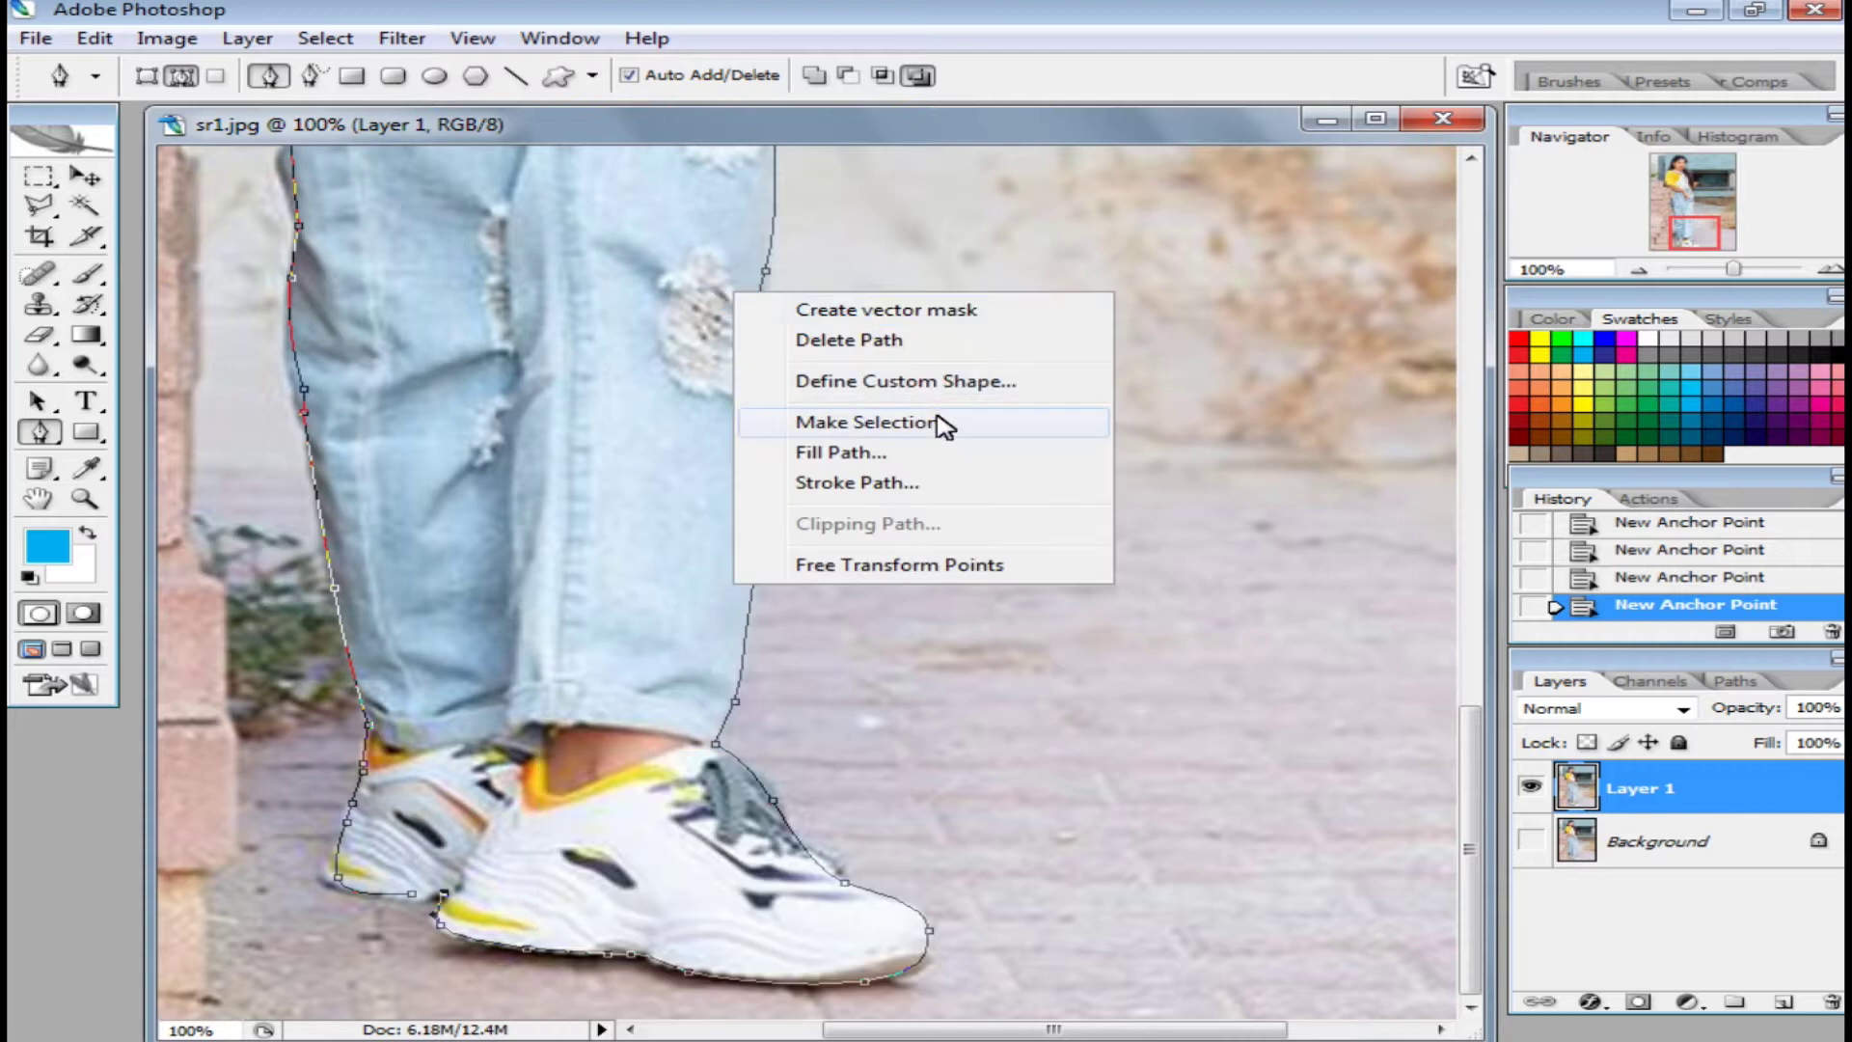
click(940, 425)
Turn the path into a selection, then invert, delete the background, and deselect
click(1108, 287)
key(ctrl+0)
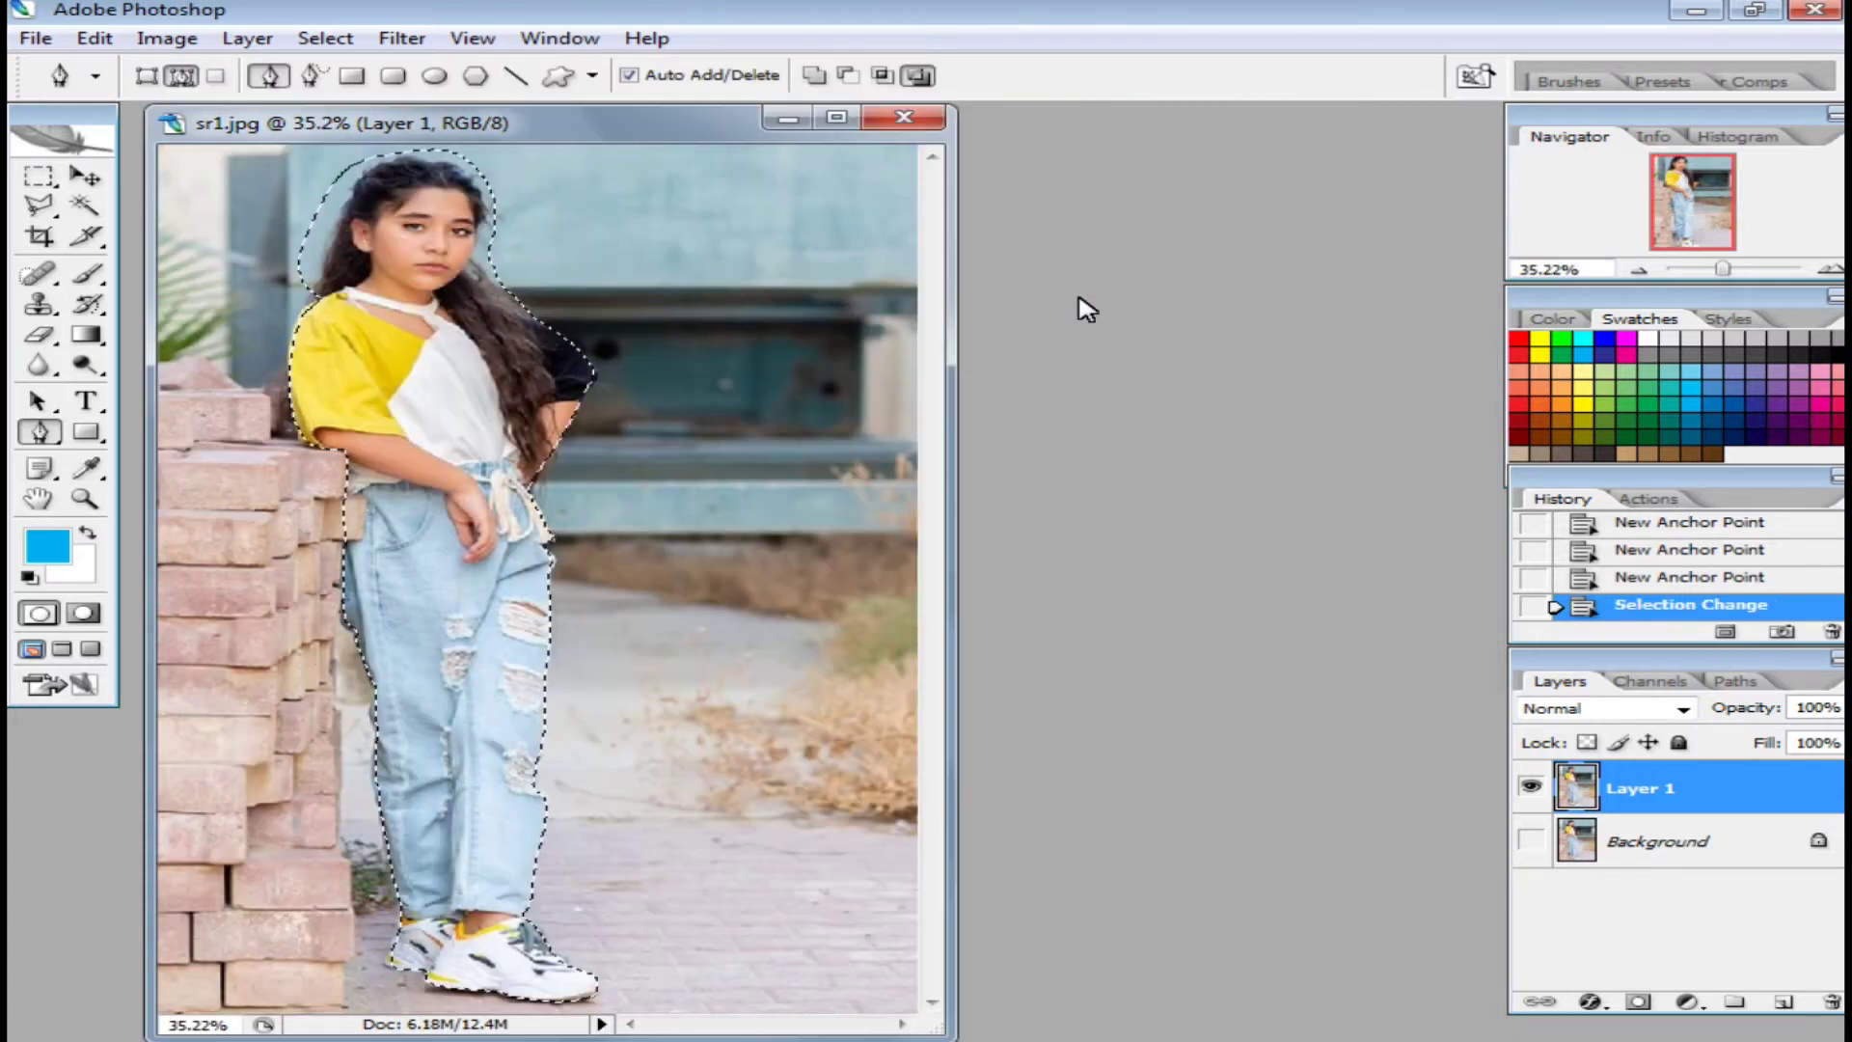
key(ctrl+shift+i)
key(Delete)
key(ctrl+d)
Lasso the girl's head with a polygonal selection and copy it to a new layer
key(l)
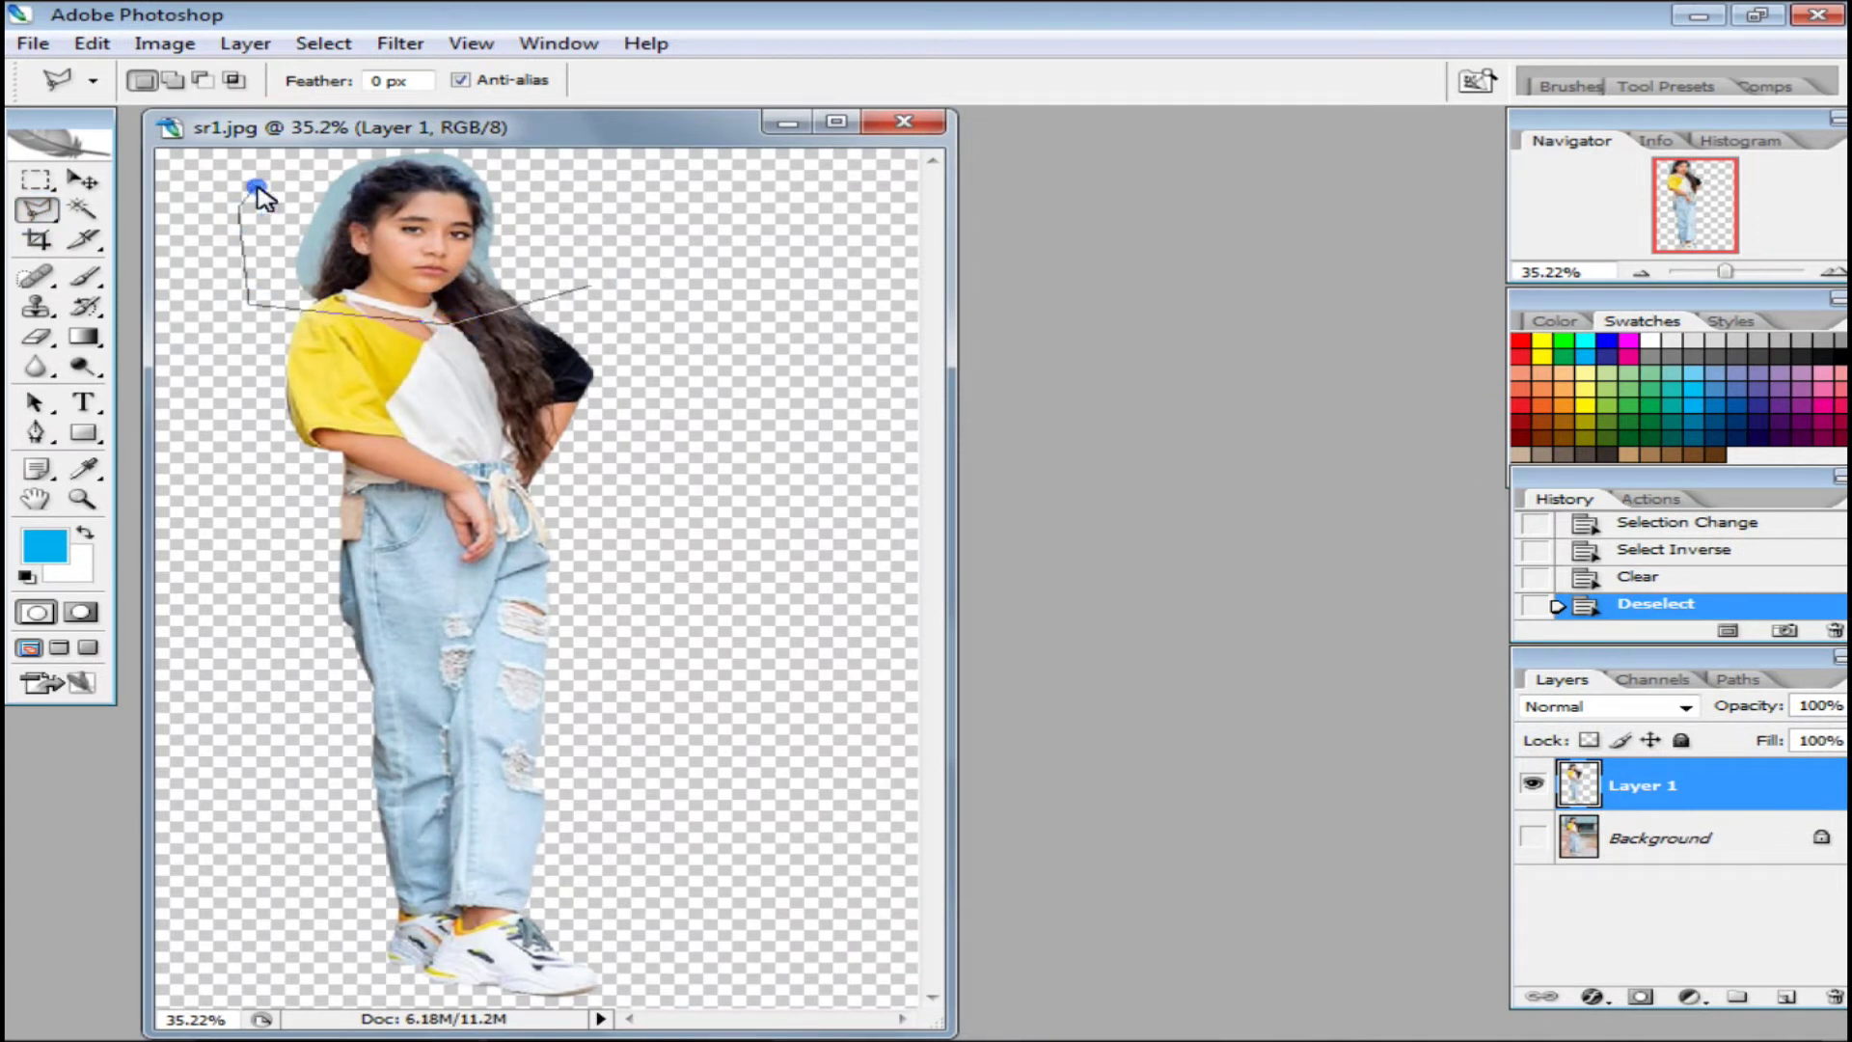
key(ctrl+minus)
click(520, 174)
click(654, 234)
double_click(636, 289)
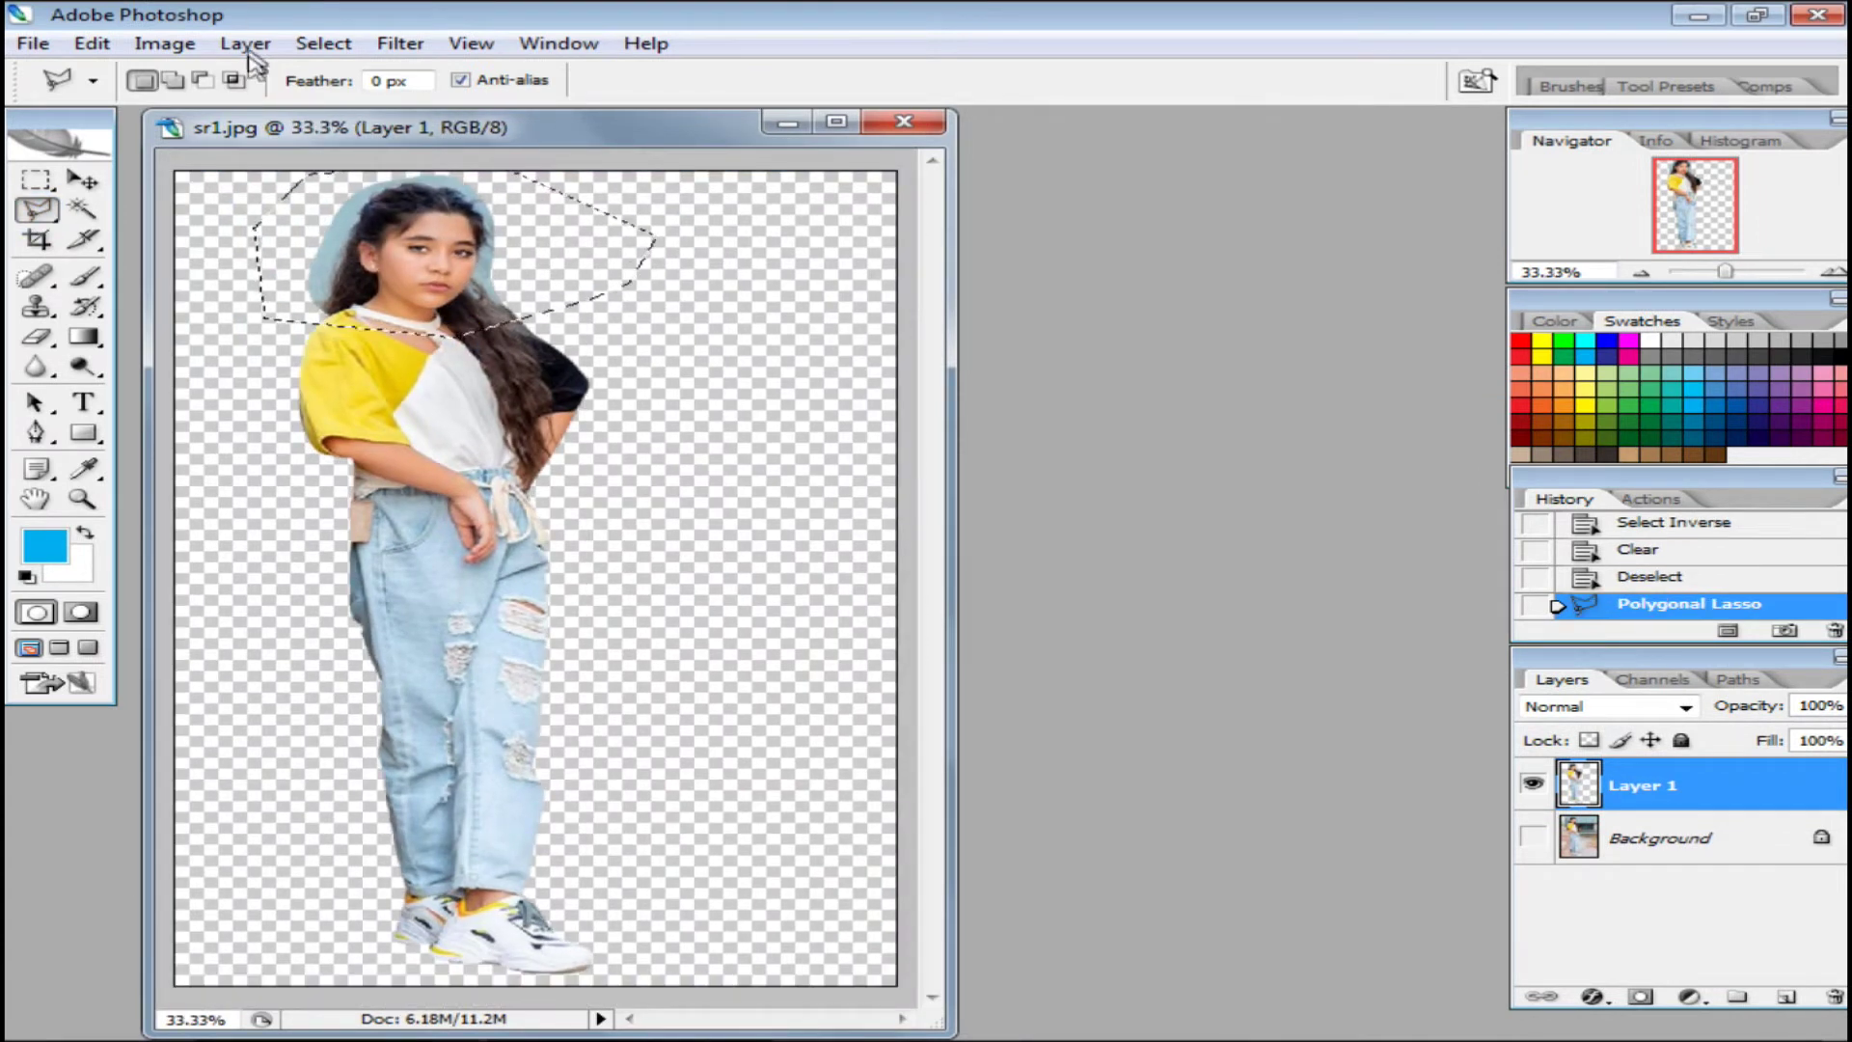
click(245, 44)
click(791, 183)
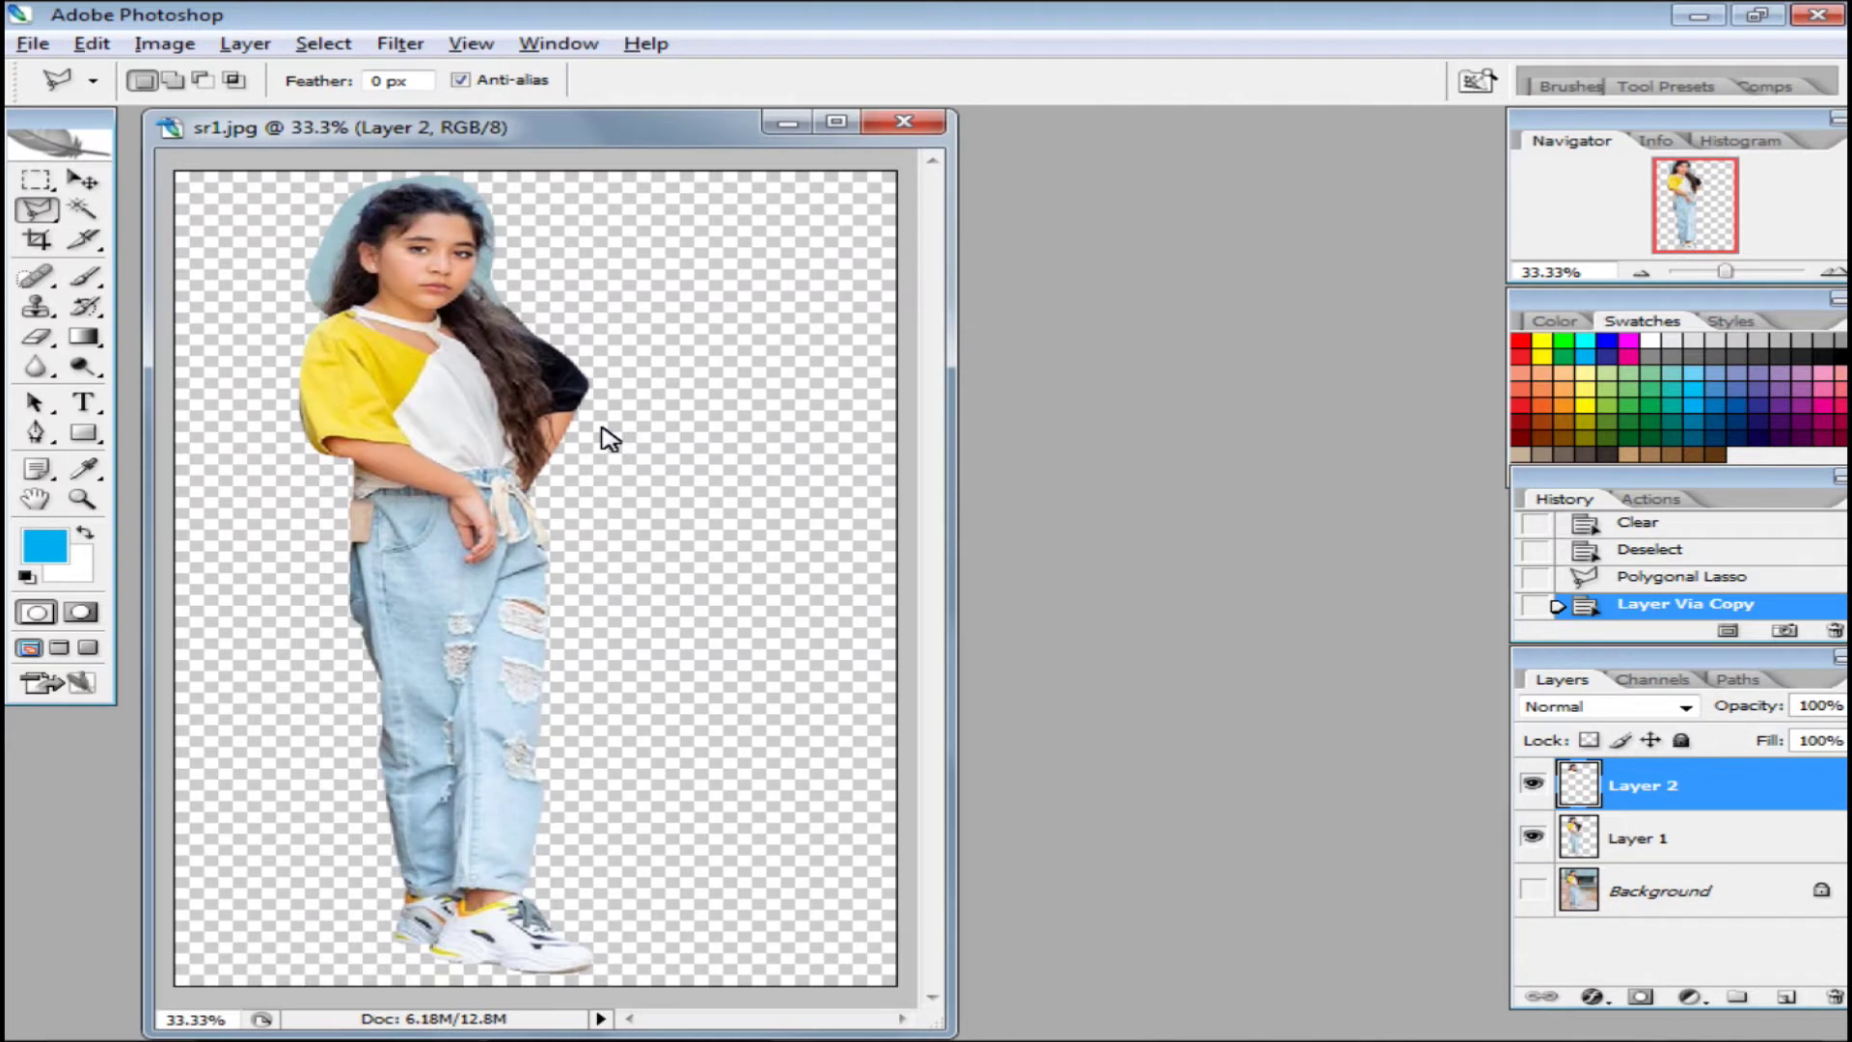
Open Extract with Force Foreground on and foreground-colour sampling selected
key(alt+ctrl+x)
click(1543, 529)
click(132, 216)
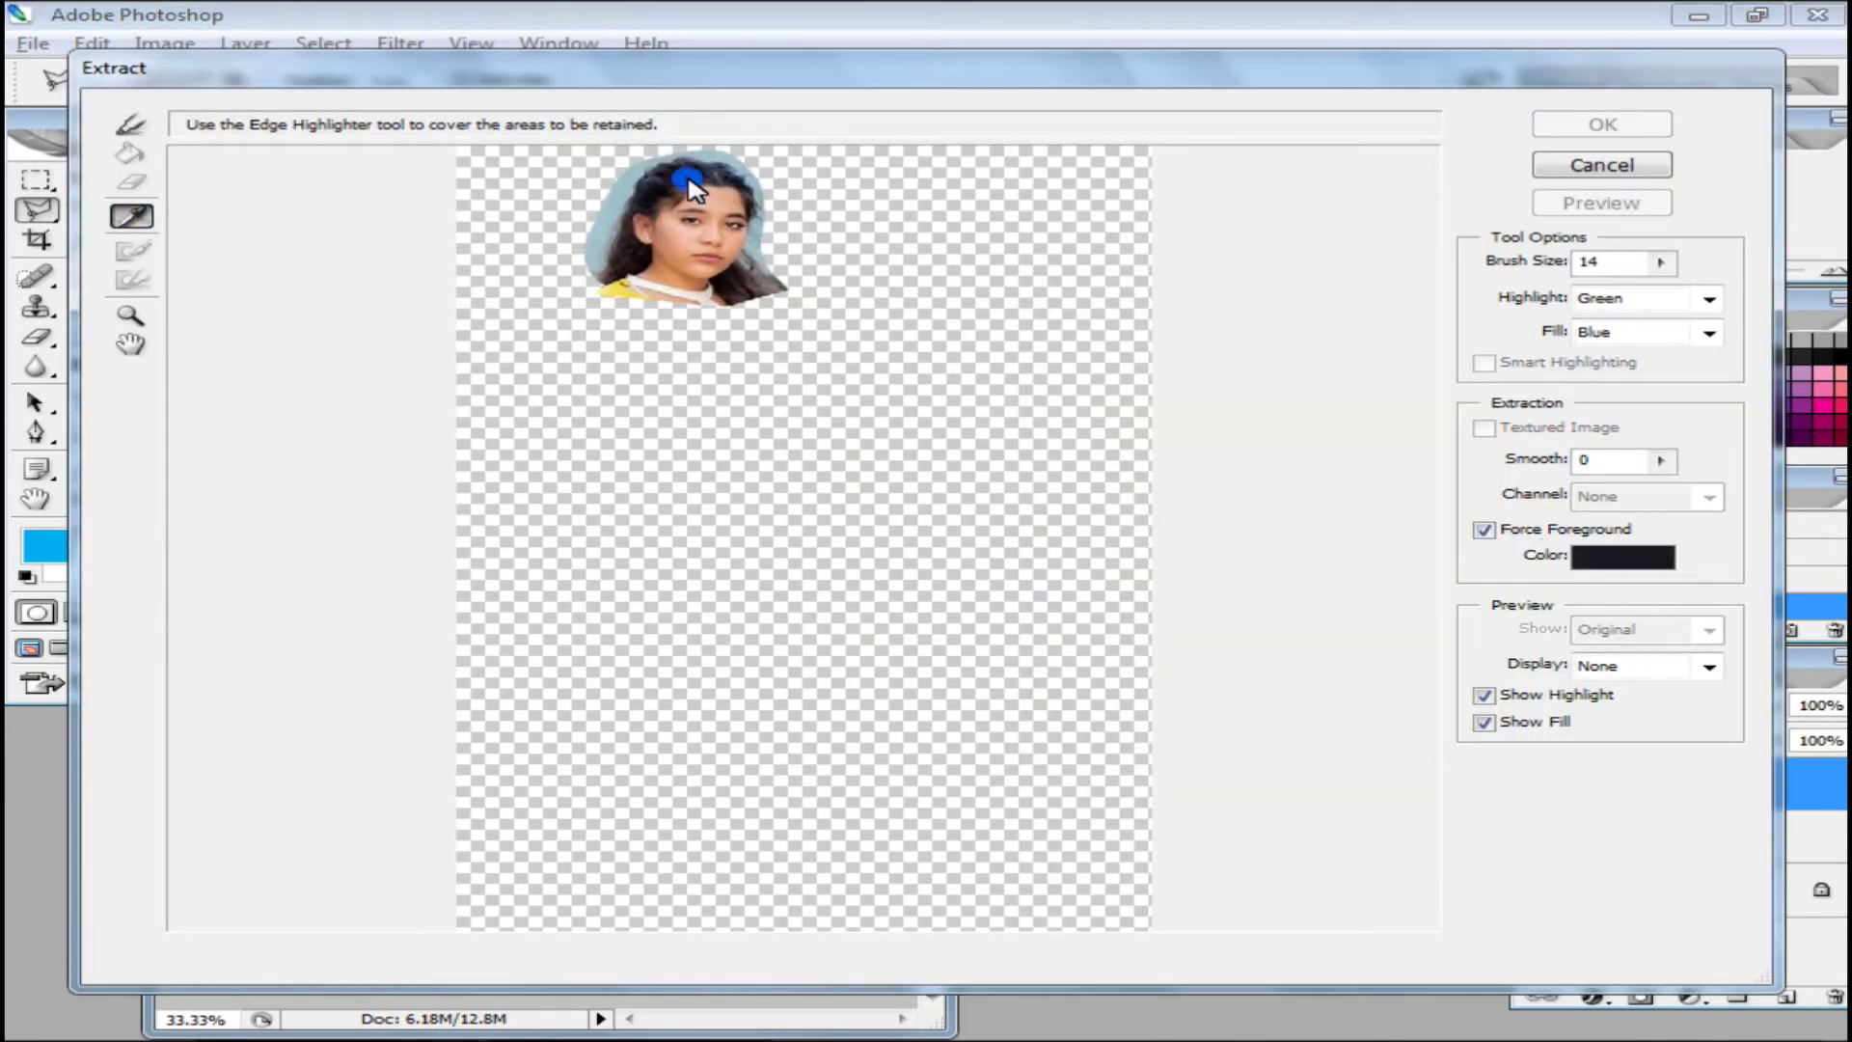
Fill the head area, erase excess highlight beside the hair, and apply Extract
key(ctrl+BackSpace)
click(128, 181)
drag(487, 214, 772, 442)
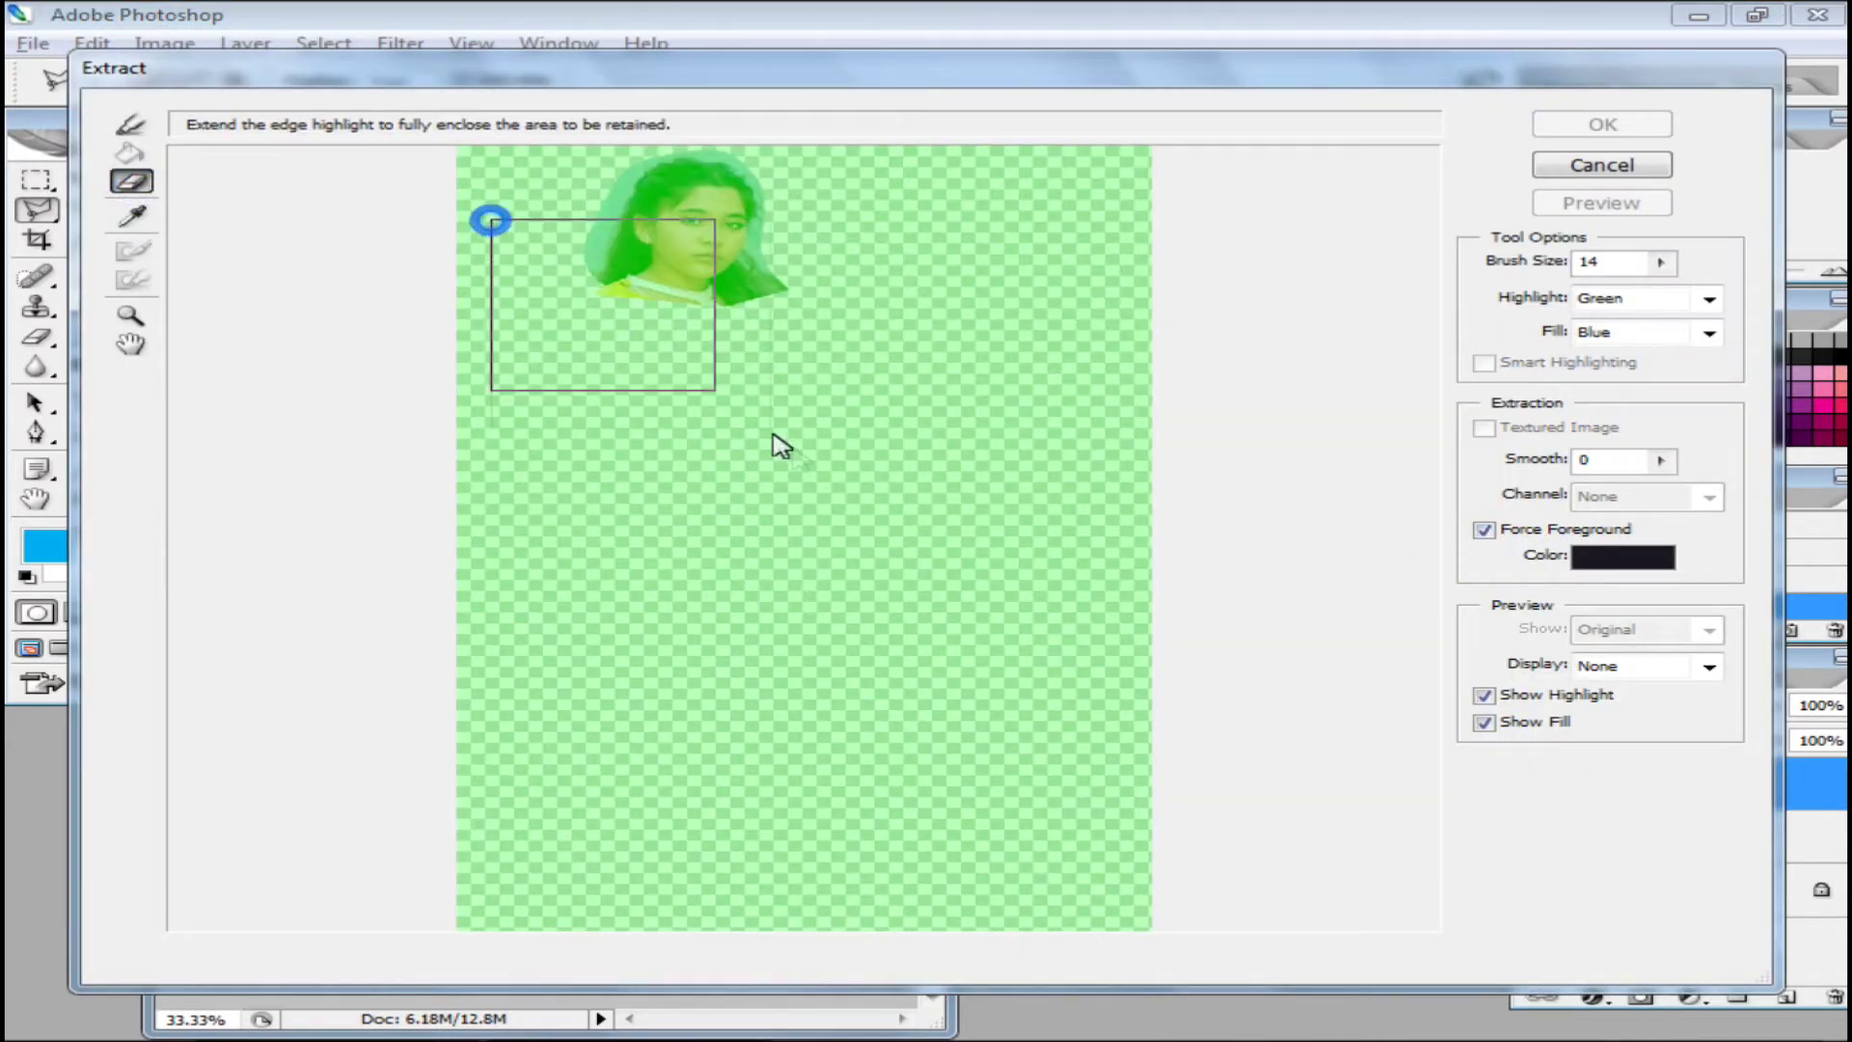
drag(662, 567, 742, 241)
drag(1059, 162, 948, 213)
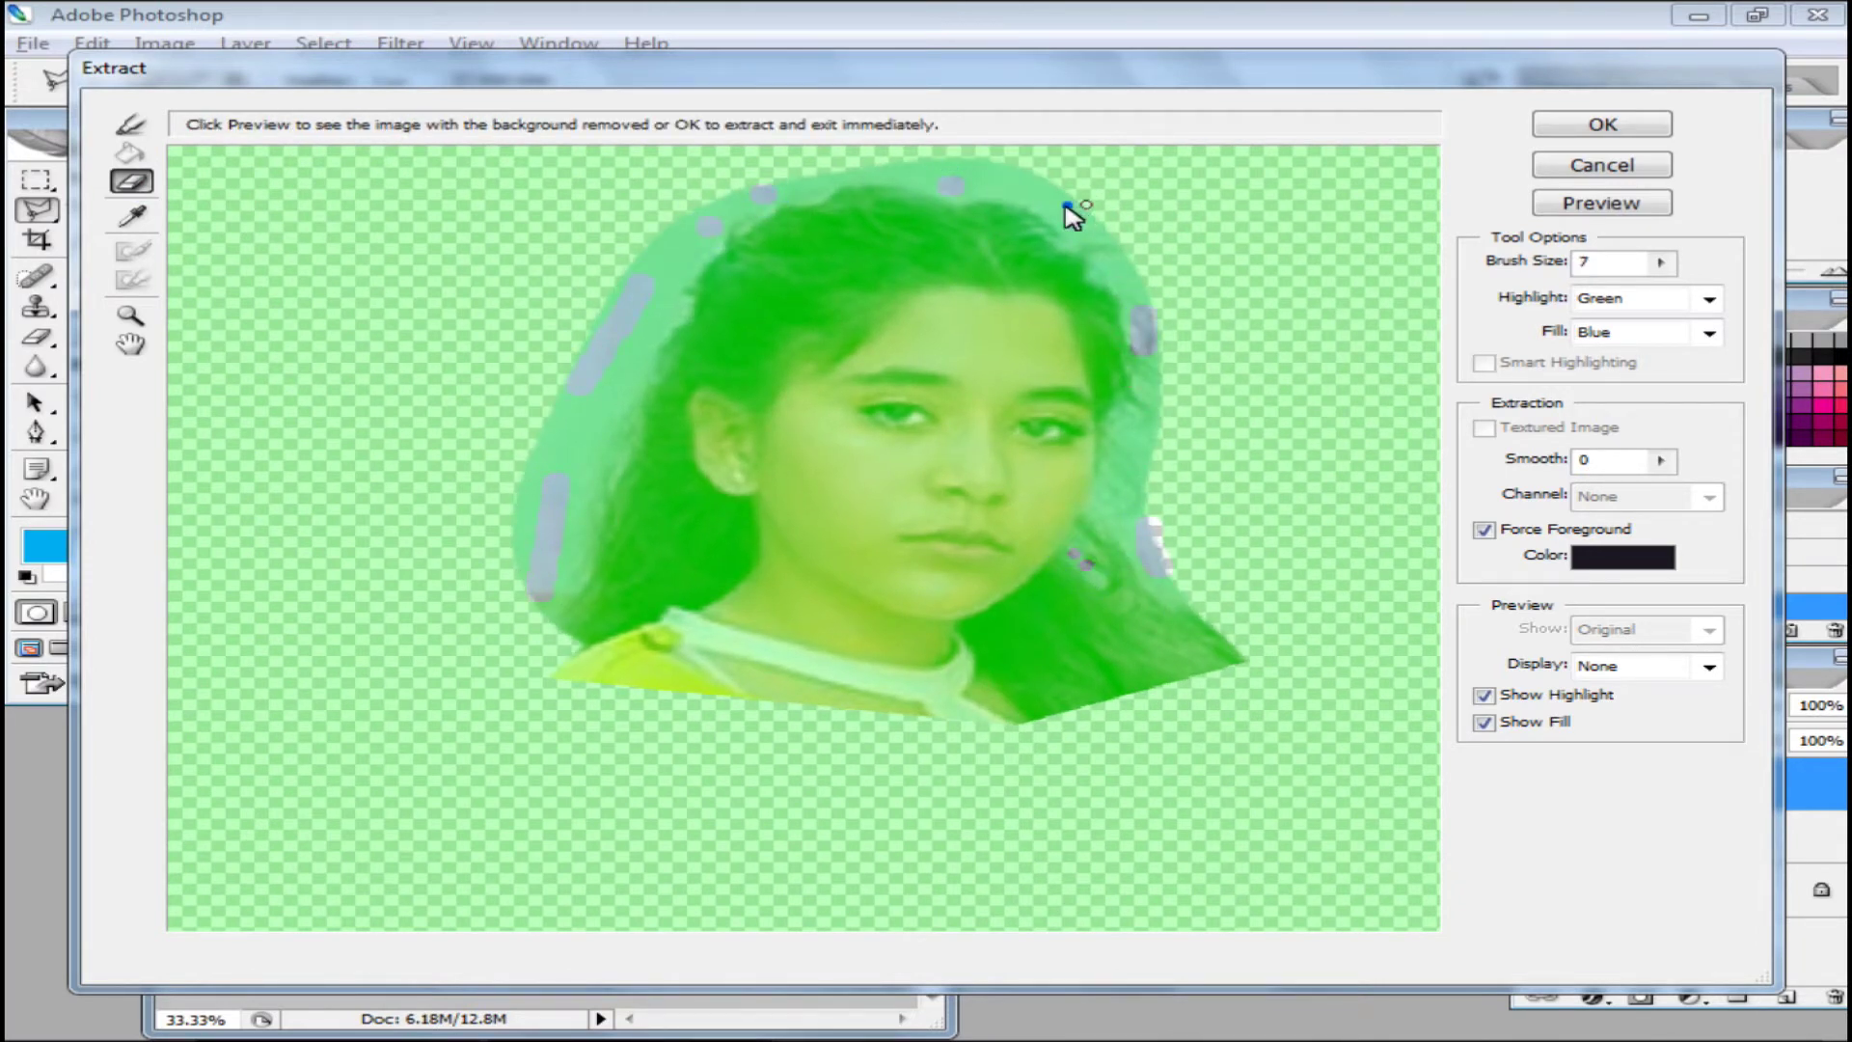
click(1601, 124)
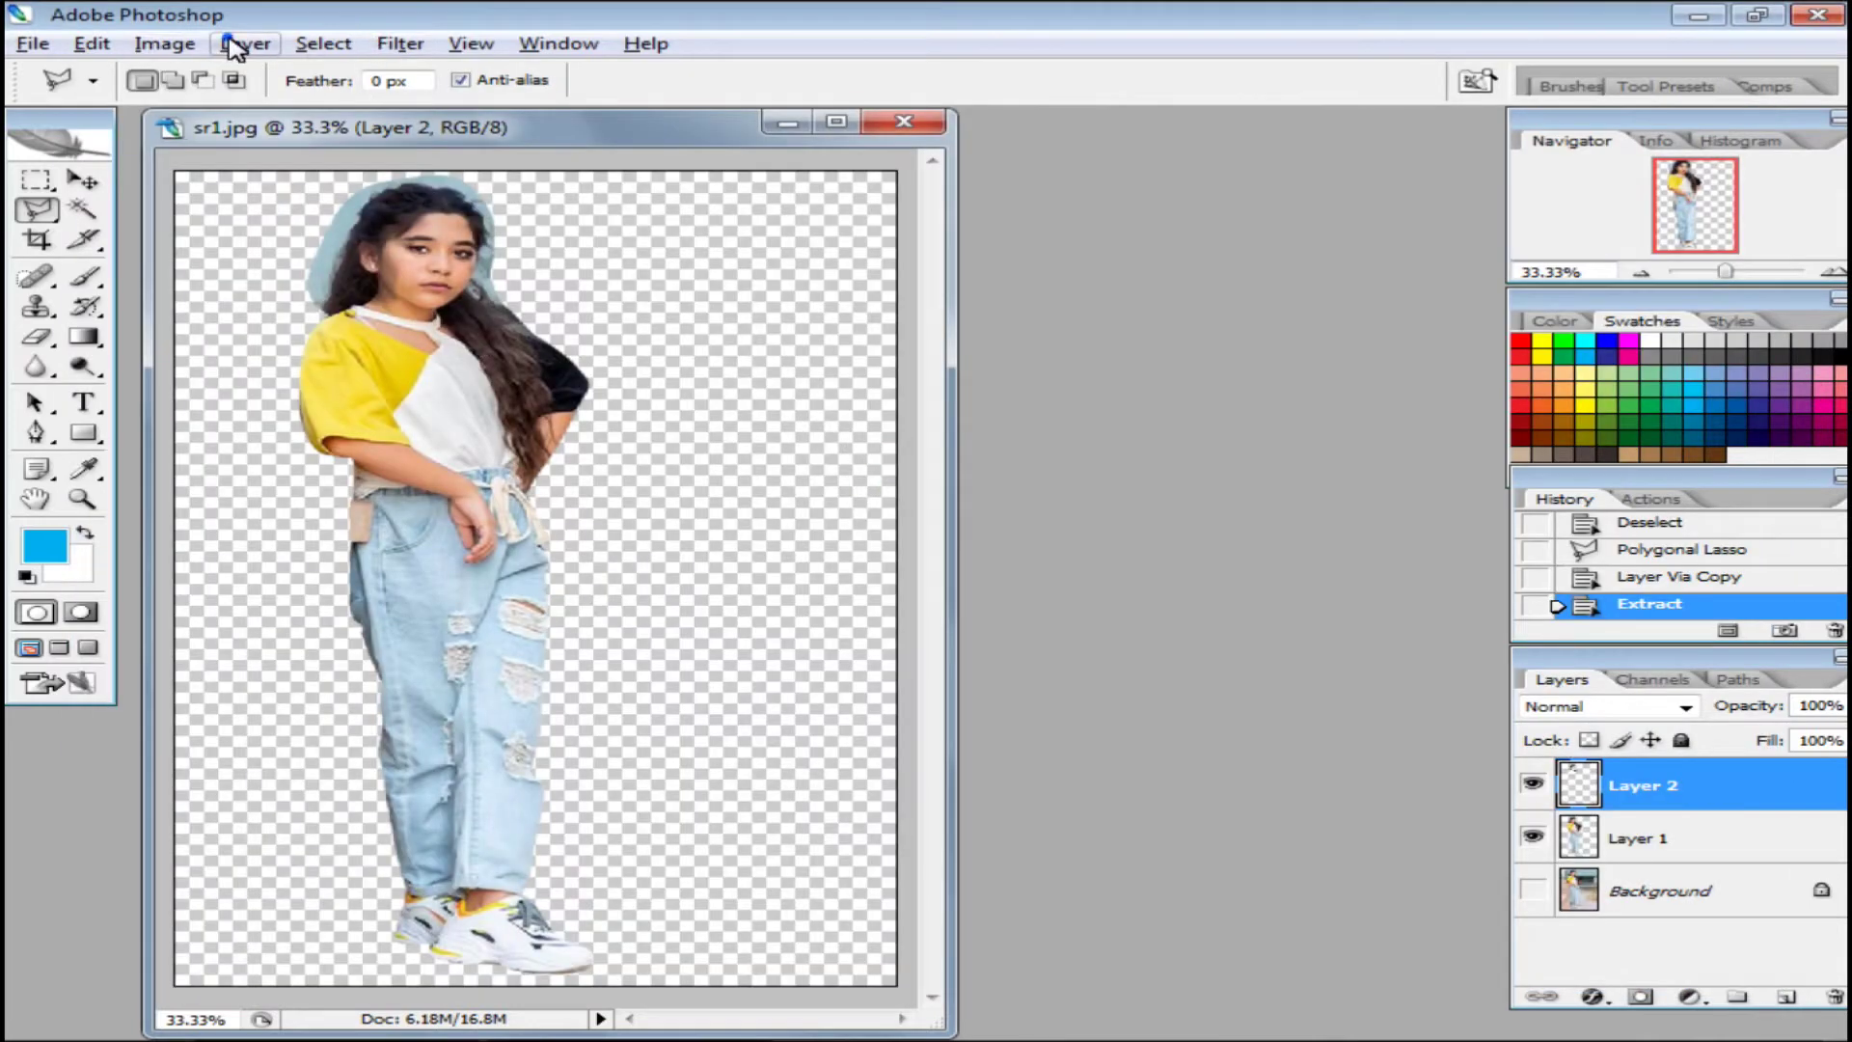
Add a white-filled layer beneath and move the full-body layer to the top
click(234, 43)
click(744, 178)
key(ctrl+BackSpace)
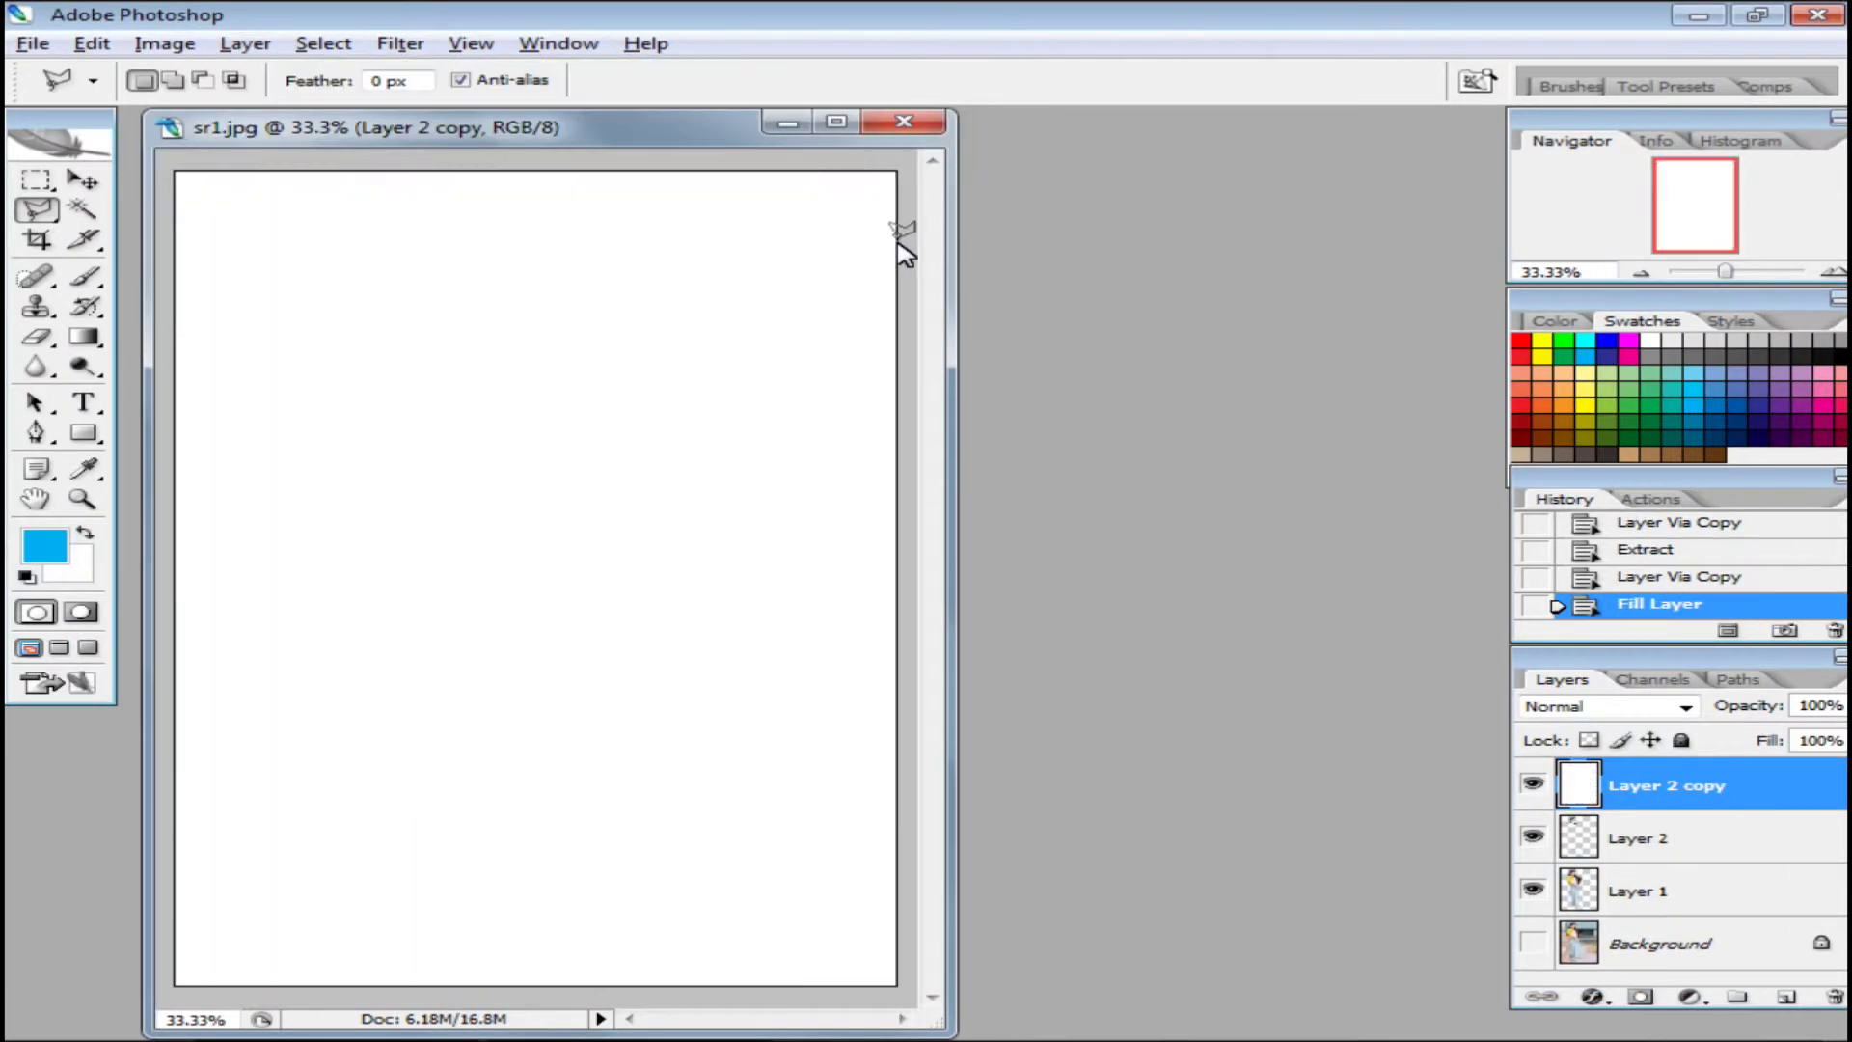
key(ctrl+bracketleft)
key(ctrl+bracketleft)
click(1639, 838)
key(ctrl+bracketright)
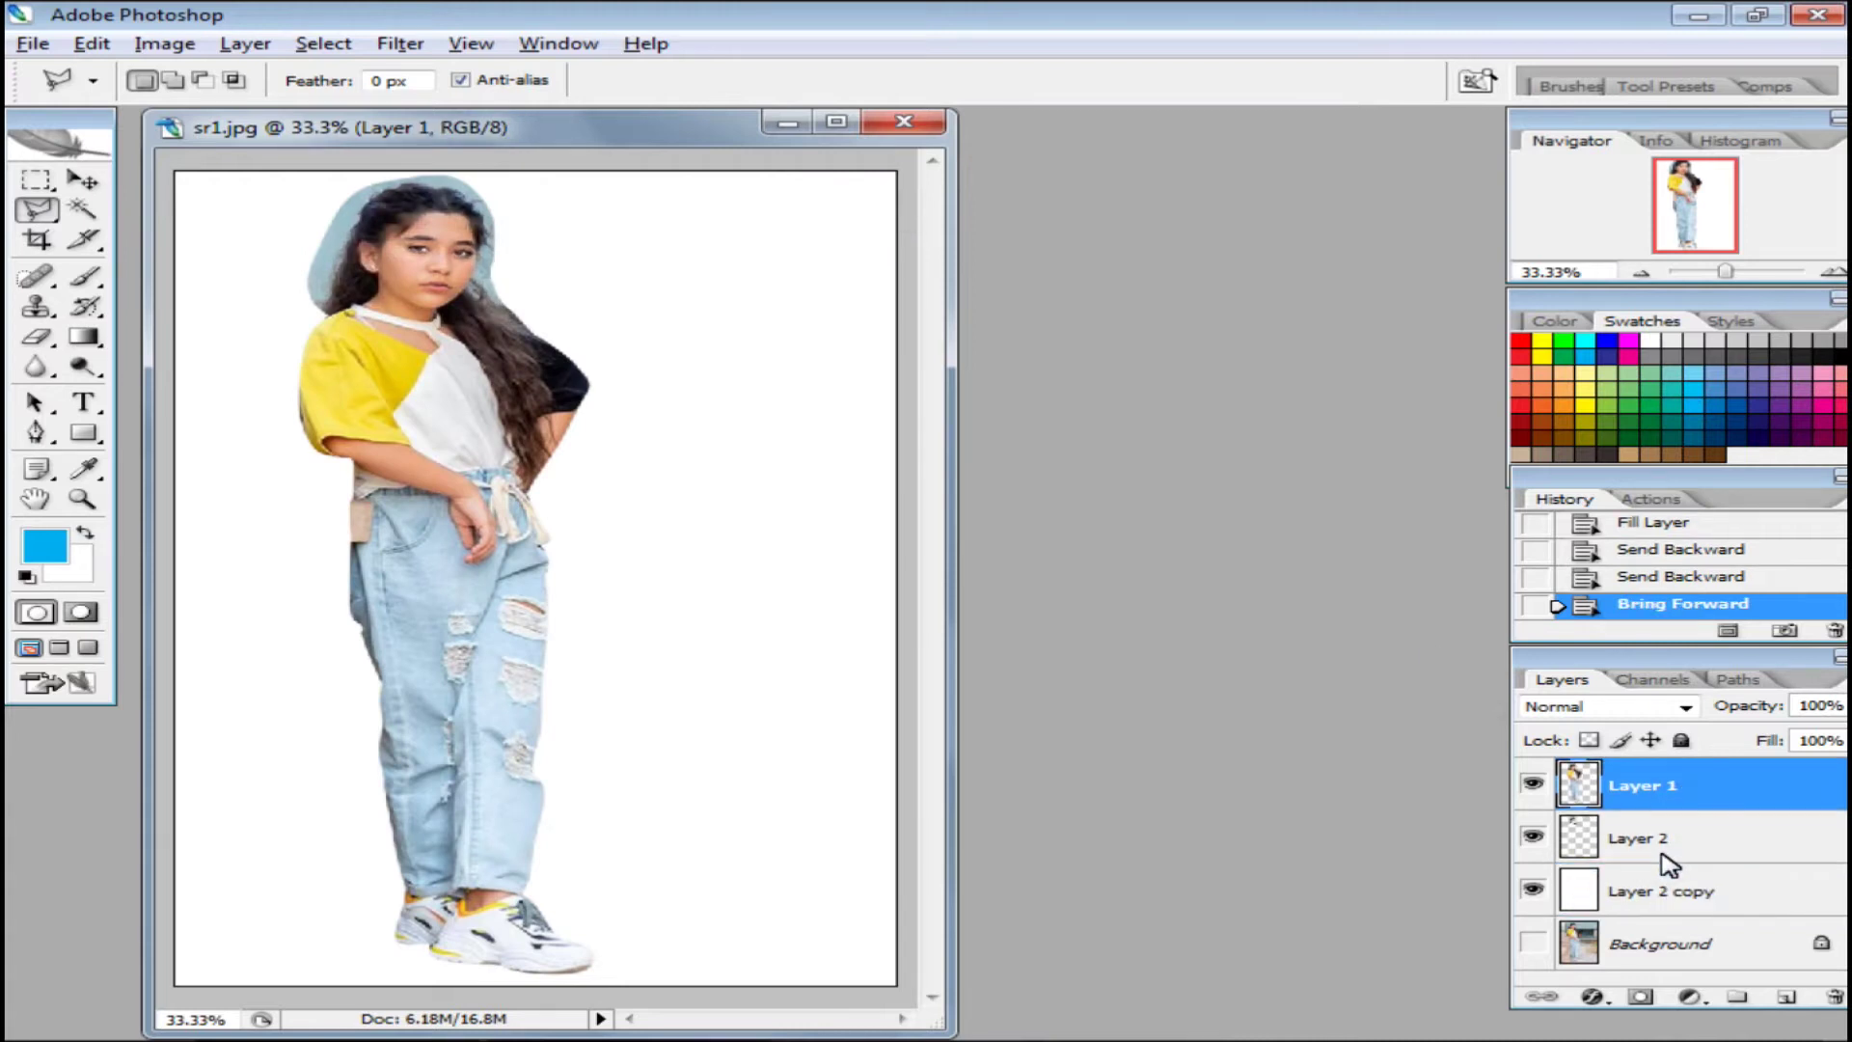
Erase the bluish leftover backdrop around the hair, shrinking the eraser to 30
click(39, 338)
scroll(270, 275, up, 3)
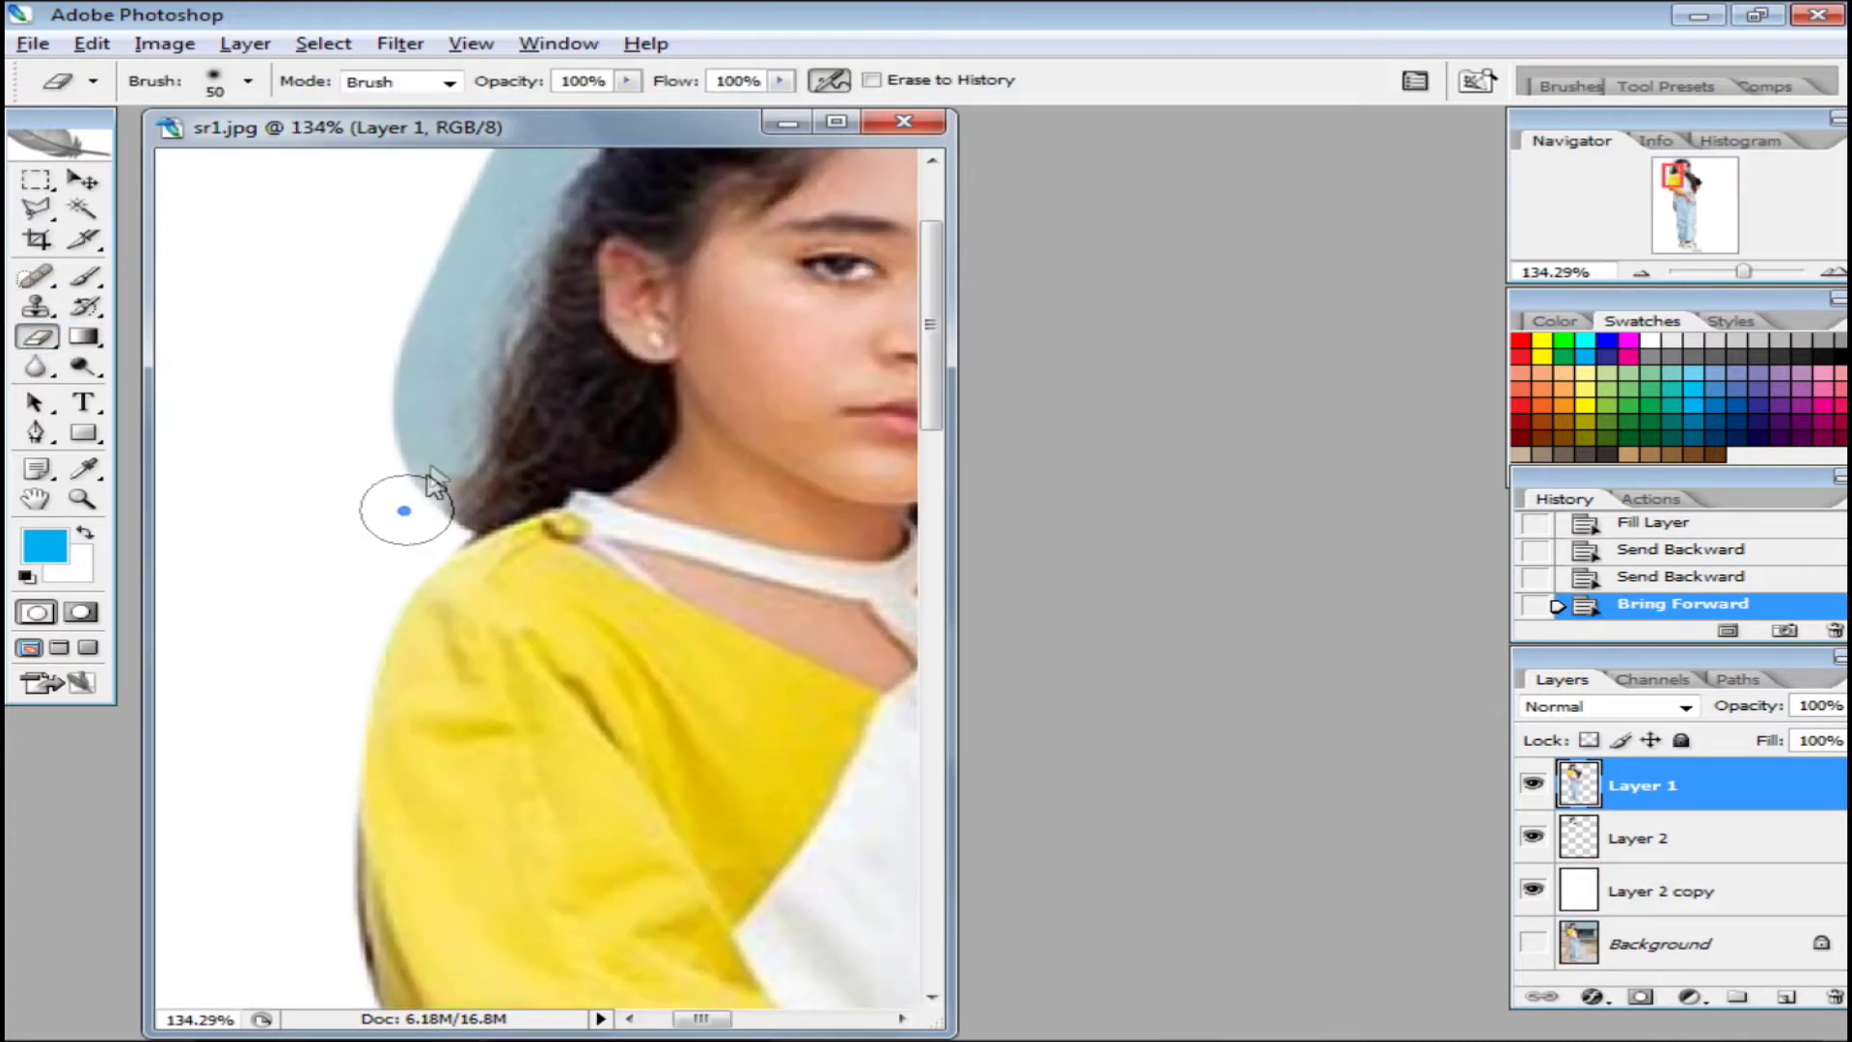
drag(425, 414, 425, 367)
key(ctrl+minus)
drag(660, 159, 786, 226)
click(811, 410)
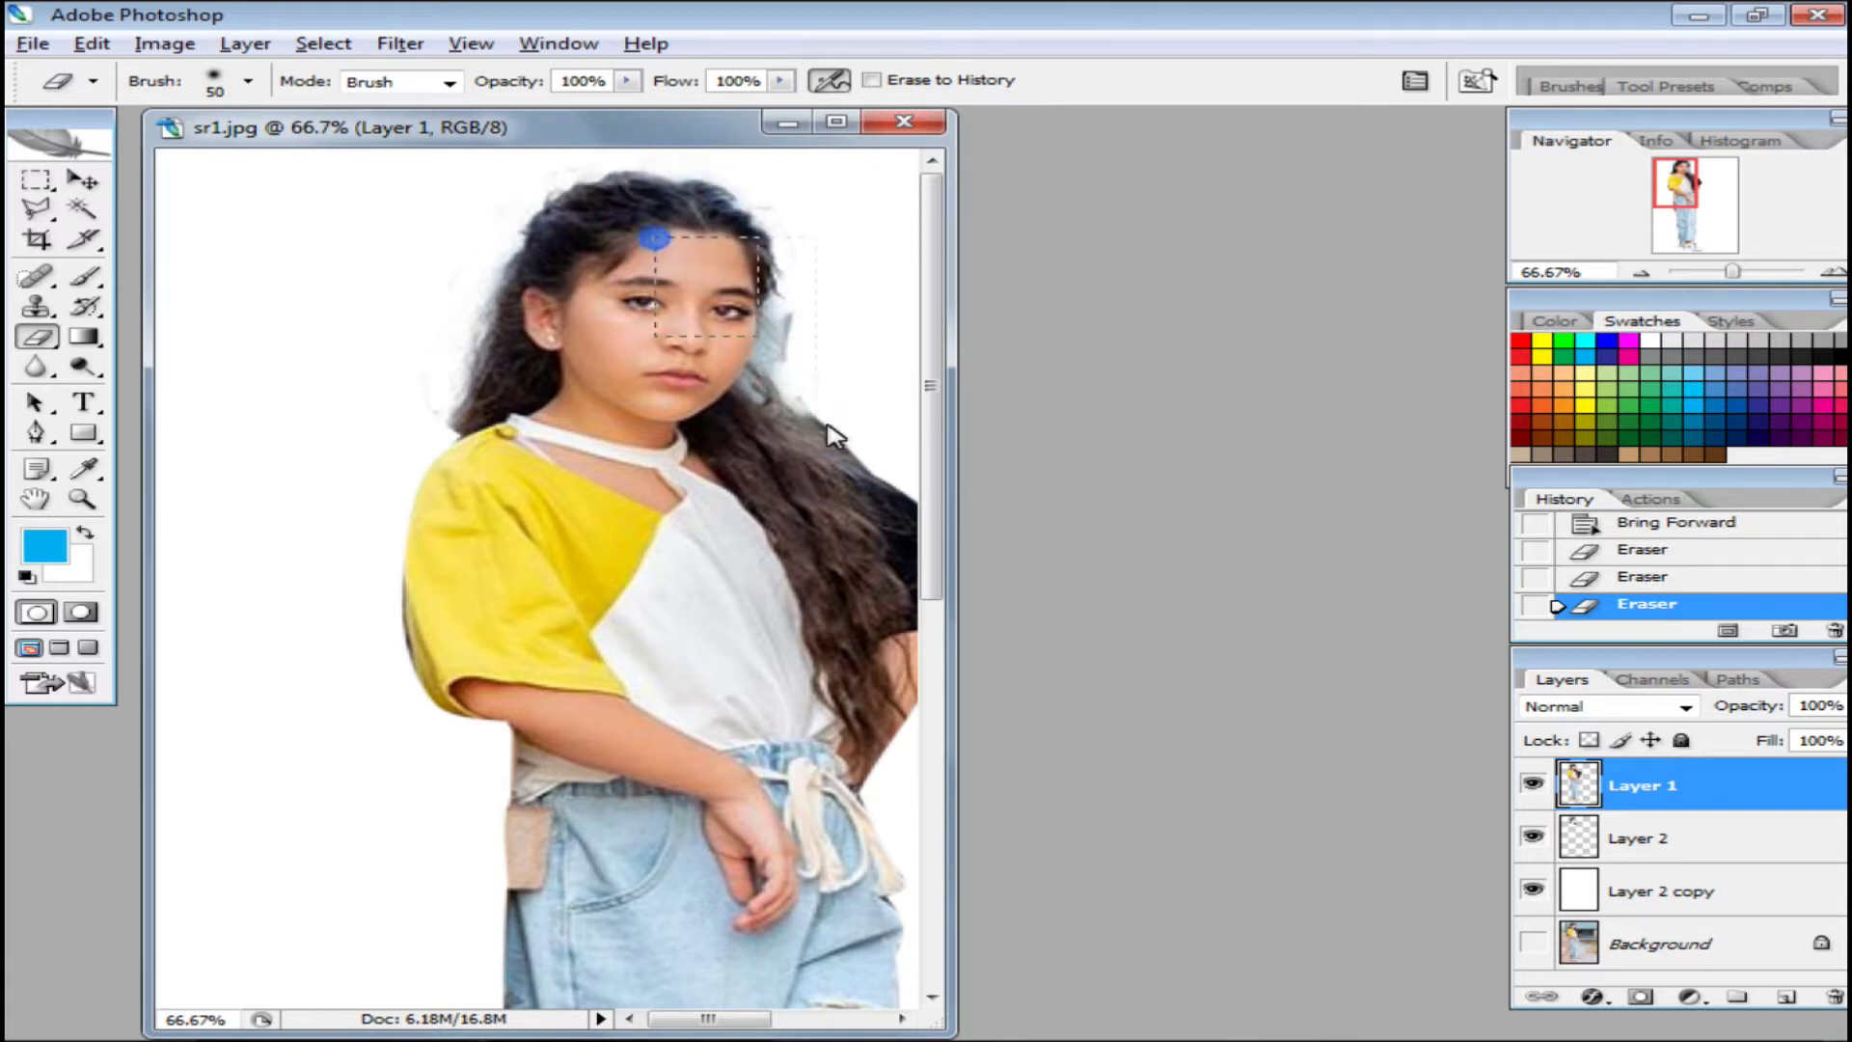
key(bracketleft)
key(bracketleft)
scroll(355, 416, up, 5)
scroll(356, 417, up, 2)
drag(441, 550, 289, 524)
scroll(516, 425, down, 4)
Merge the girl's top layer down into the layer below
key(alt+bracketleft)
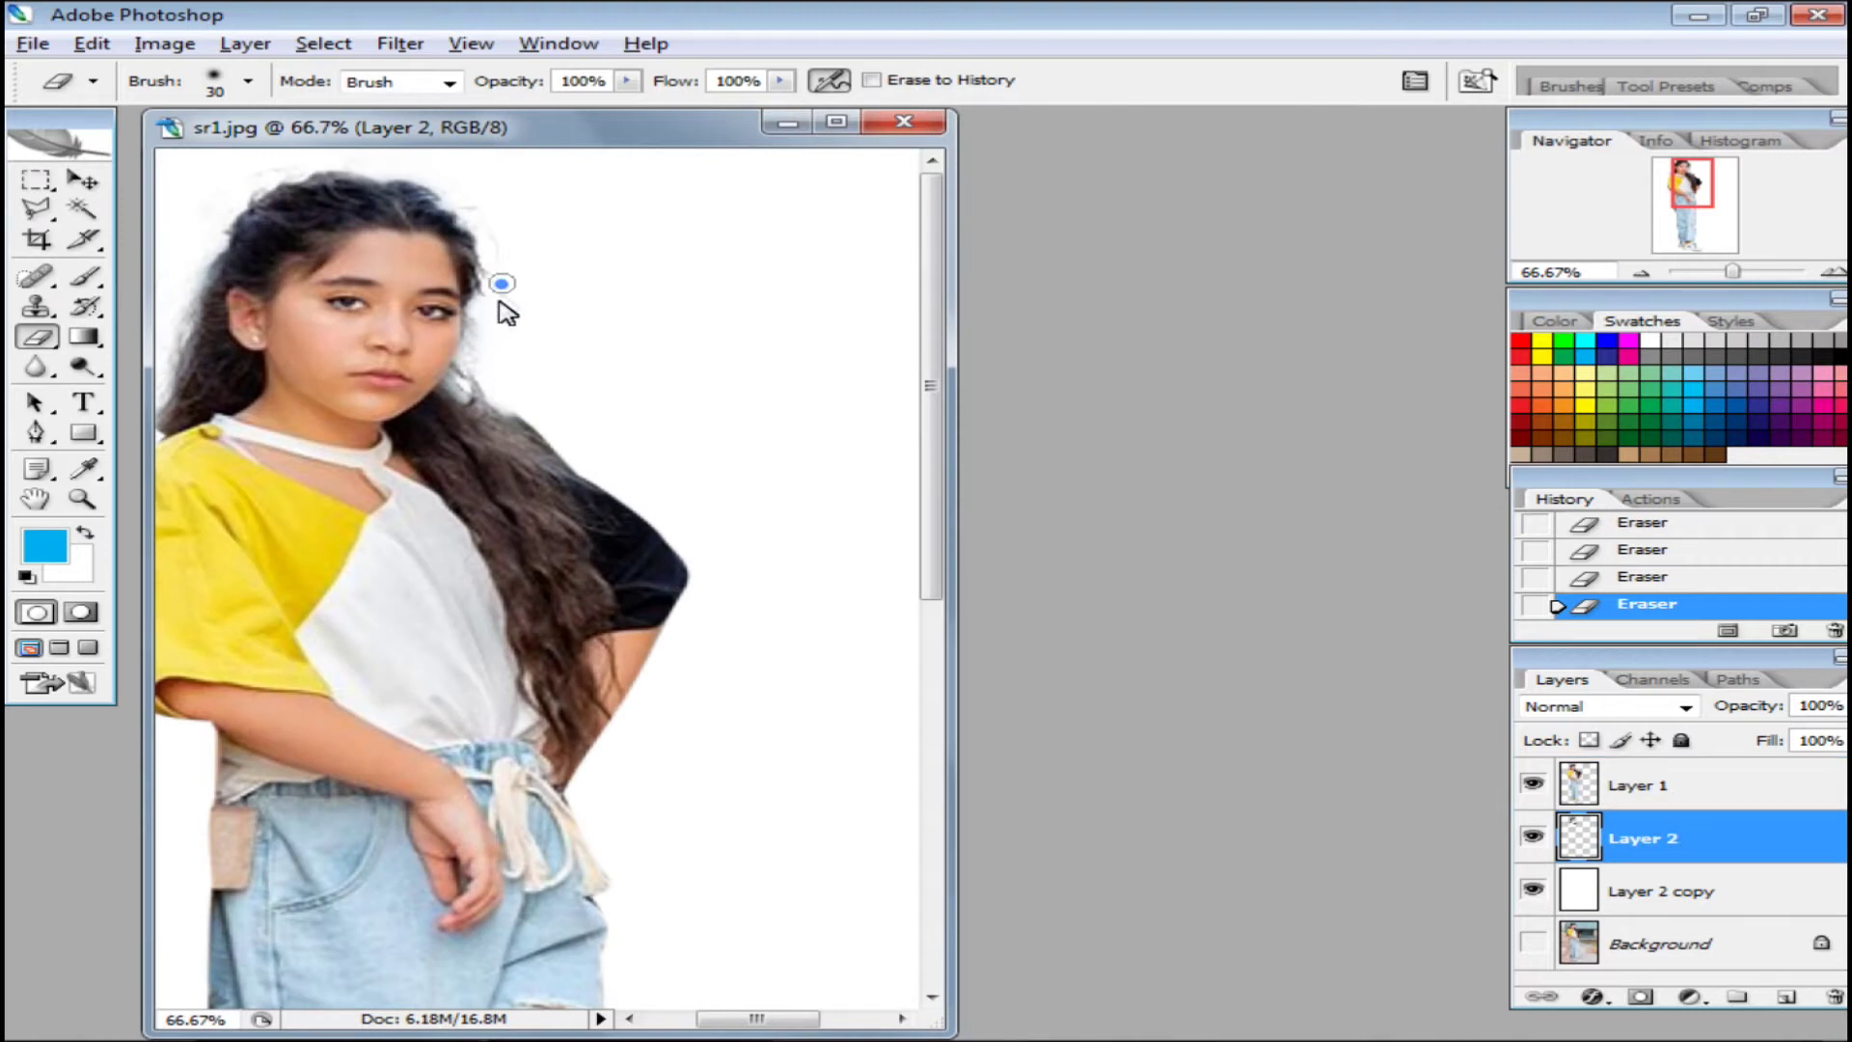
scroll(453, 201, left, 3)
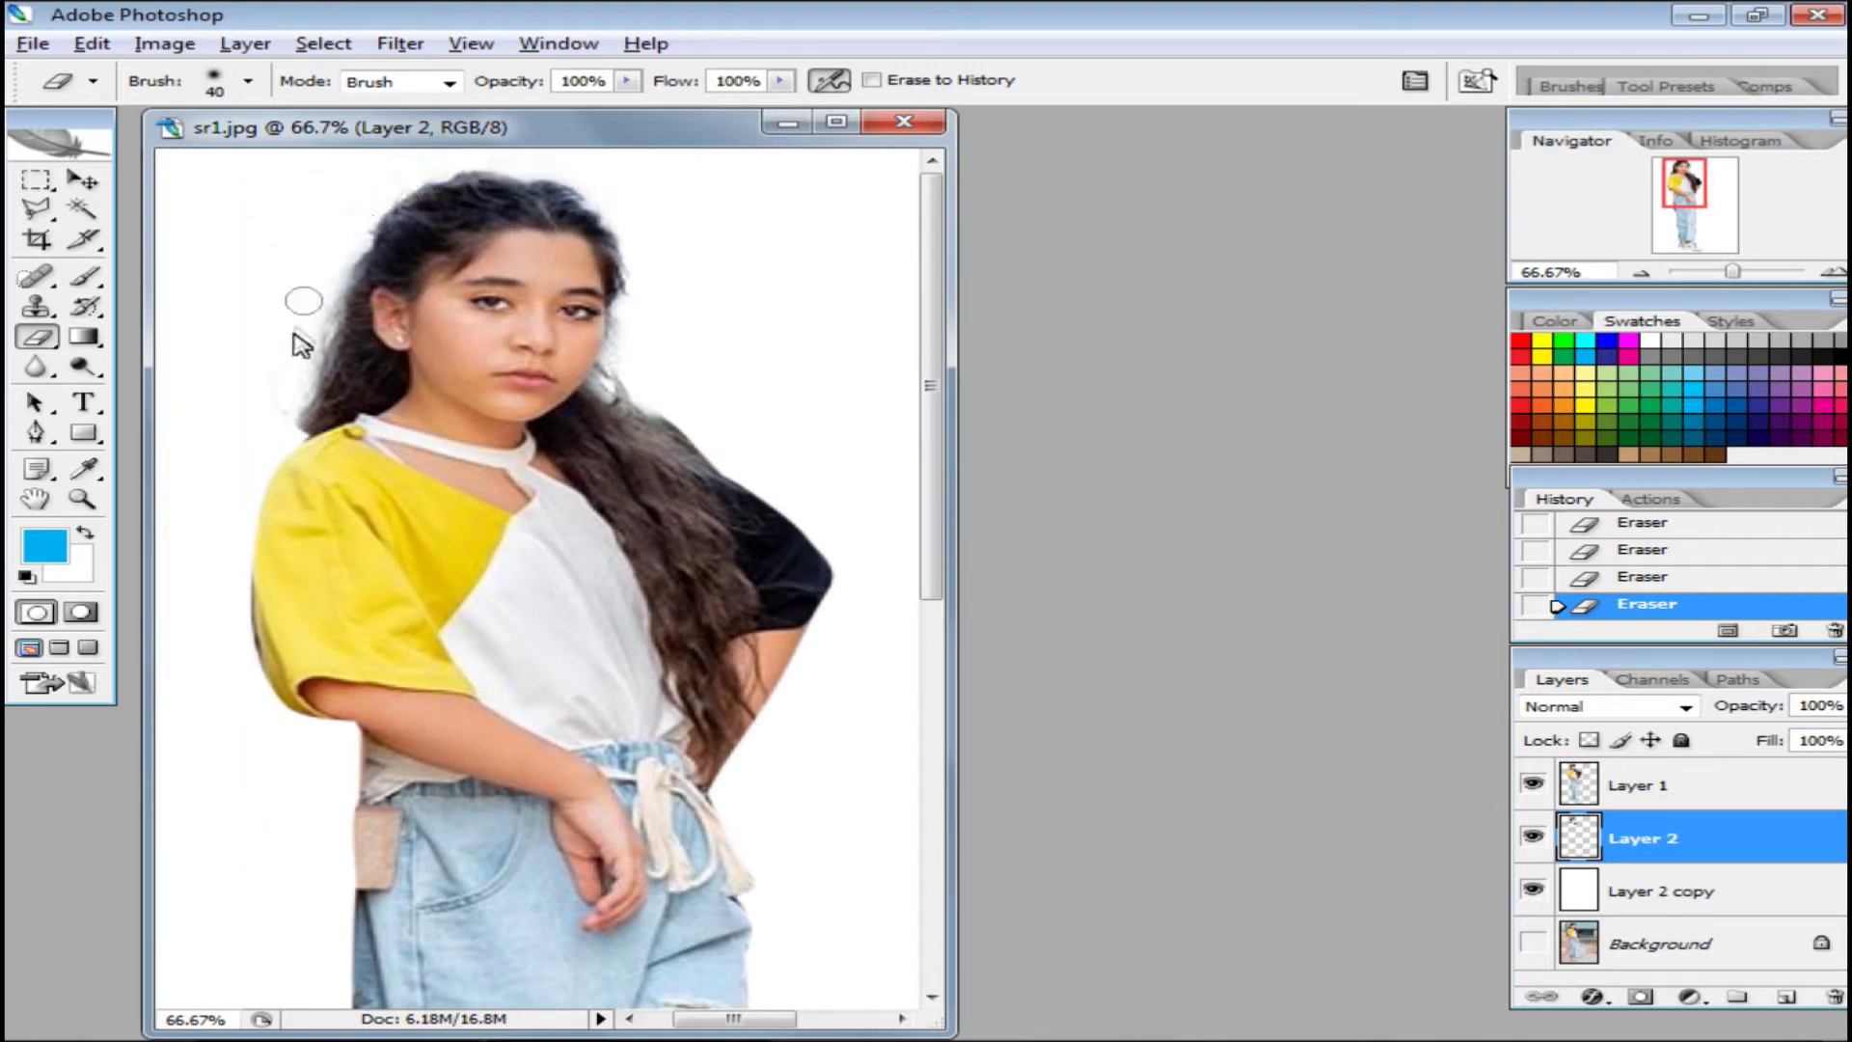
scroll(608, 505, down, 2)
scroll(608, 505, down, 1)
key(alt+bracketright)
Open the 11111111.psd house background file
key(ctrl+e)
key(c)
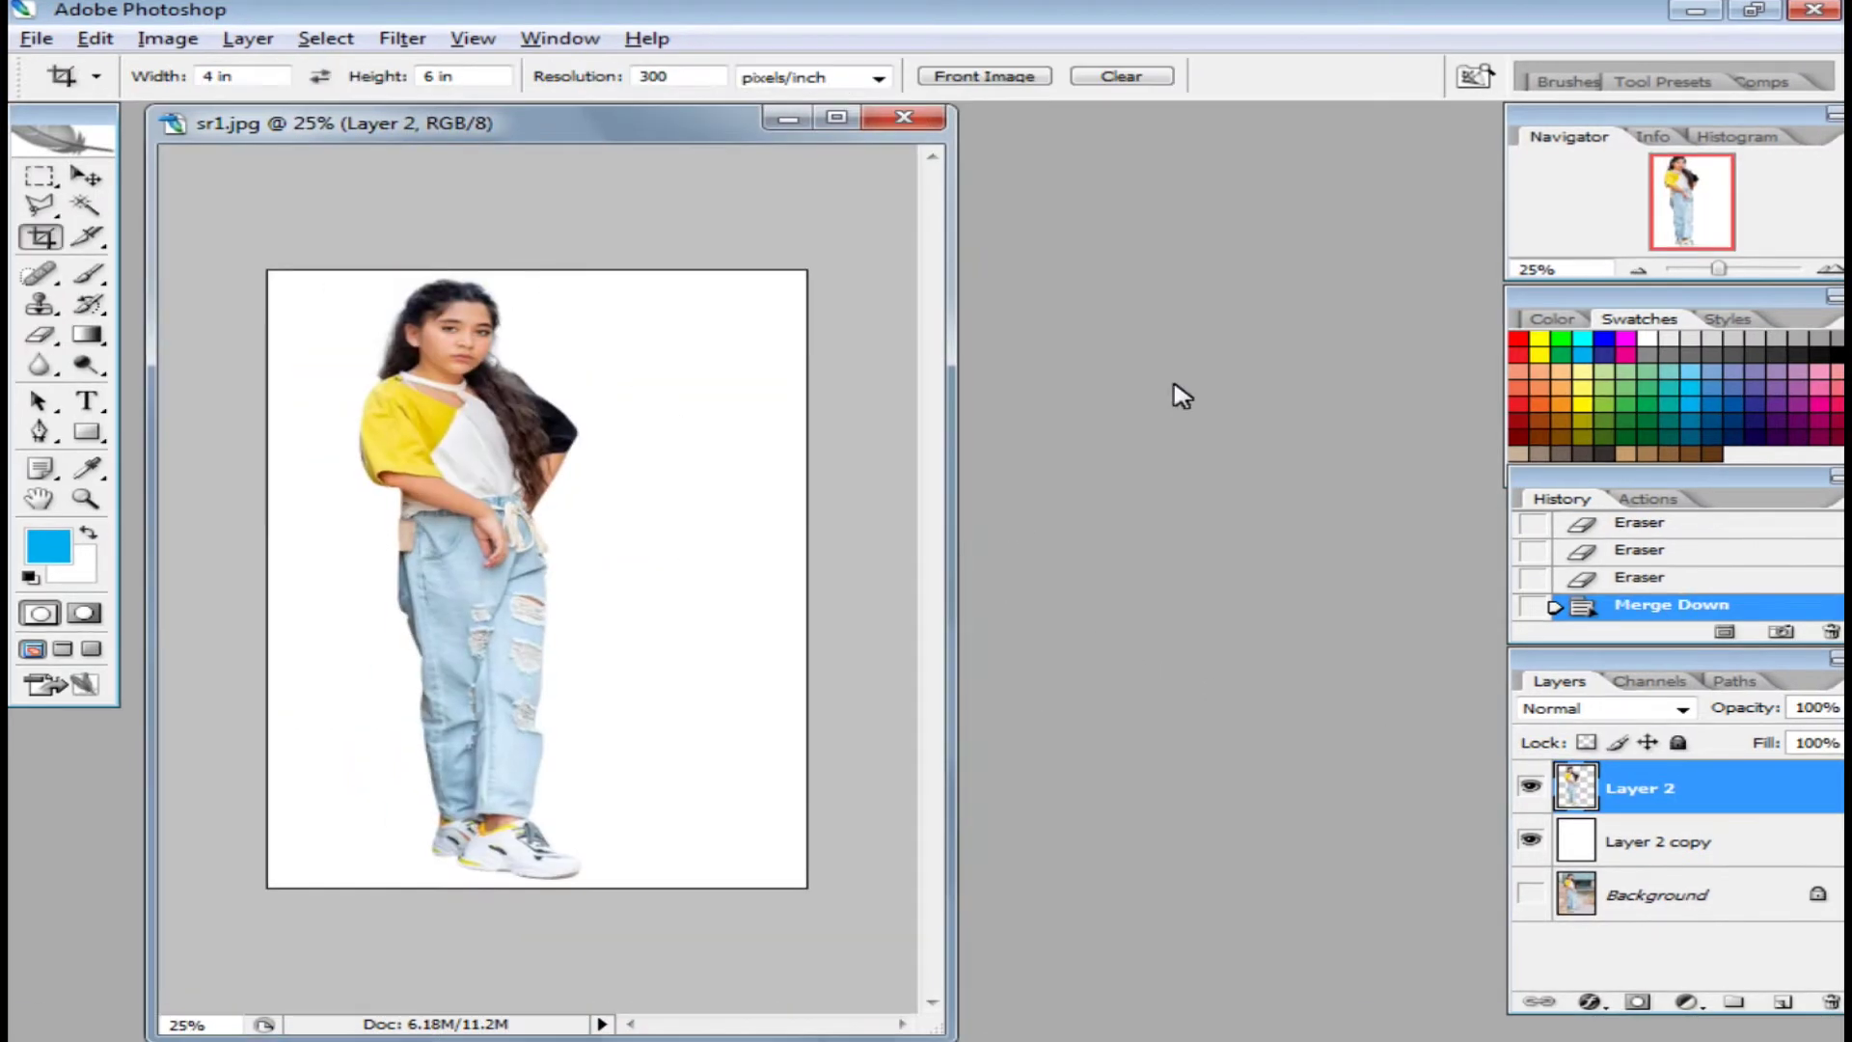
key(ctrl+o)
scroll(1351, 482, down, 3)
scroll(1350, 483, down, 3)
double_click(1129, 497)
Drag the house image into the sr1.jpg girl document and position it on the canvas
drag(675, 140, 1196, 147)
key(v)
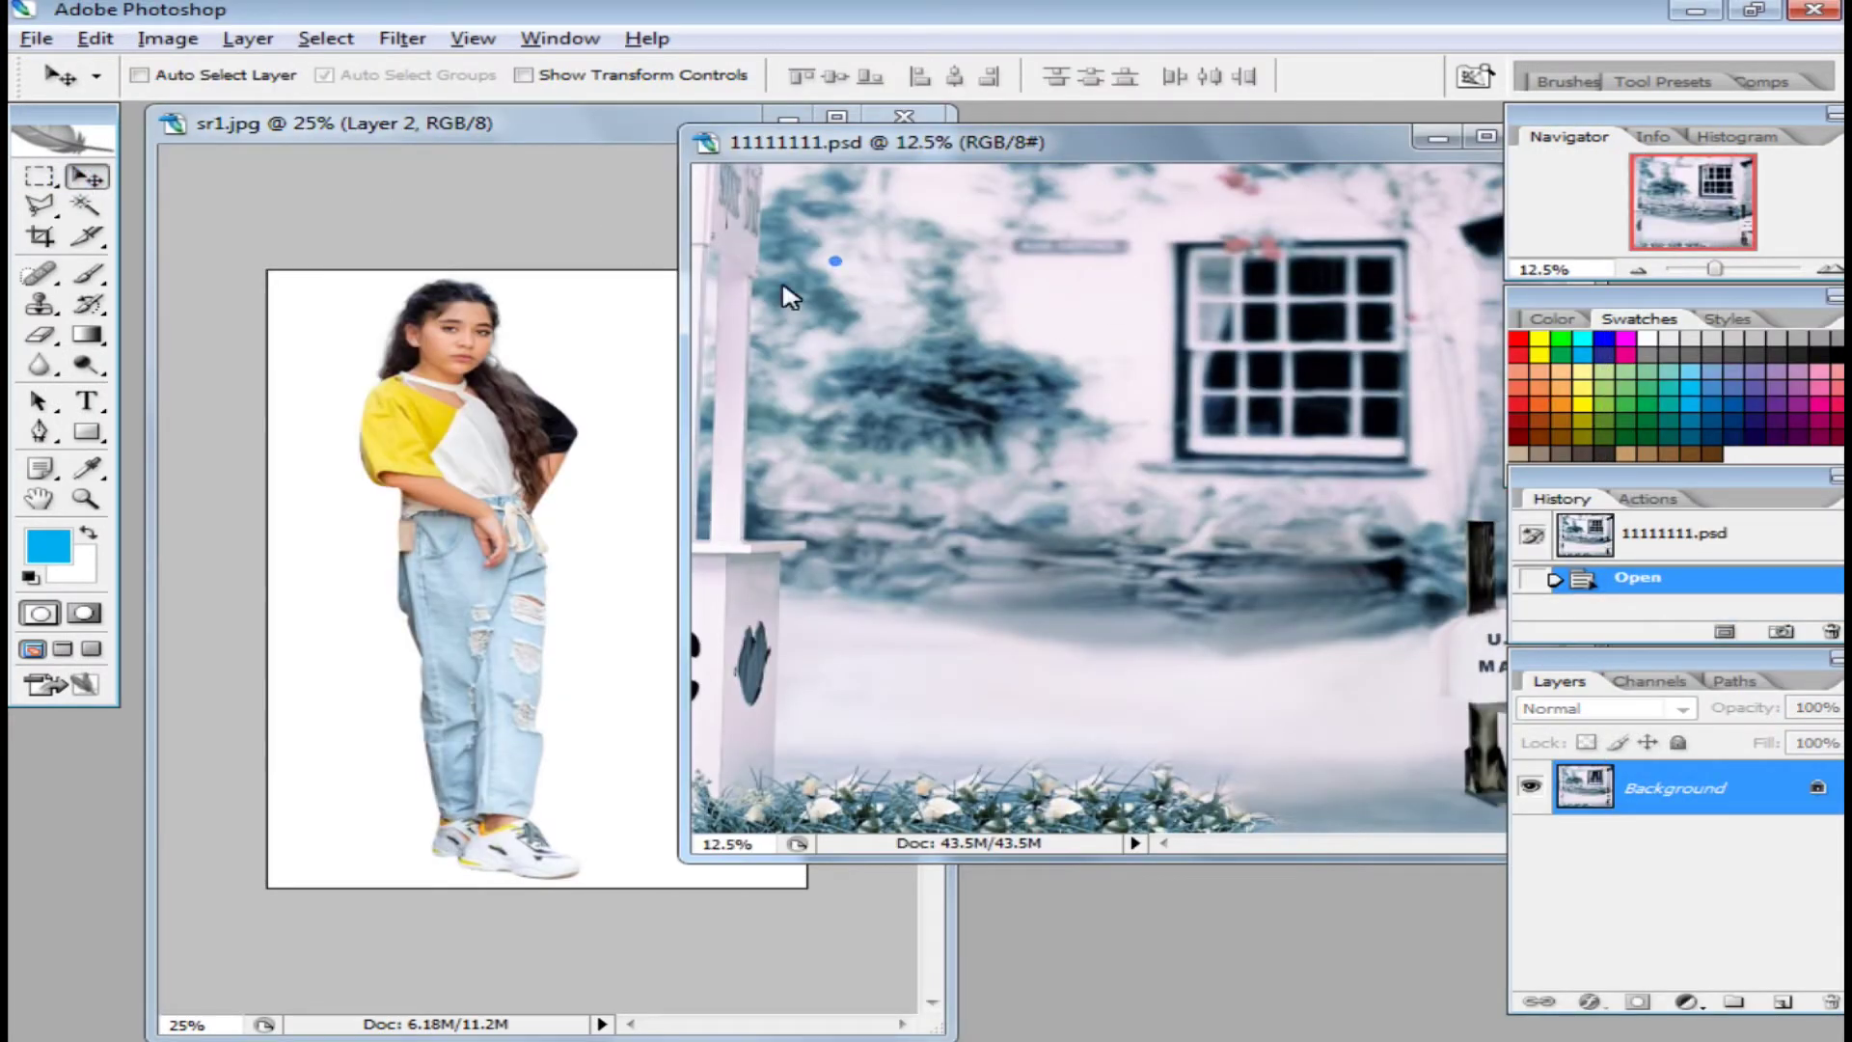
drag(789, 296, 483, 483)
click(1438, 138)
key(ctrl+minus)
drag(592, 455, 483, 413)
key(ctrl+minus)
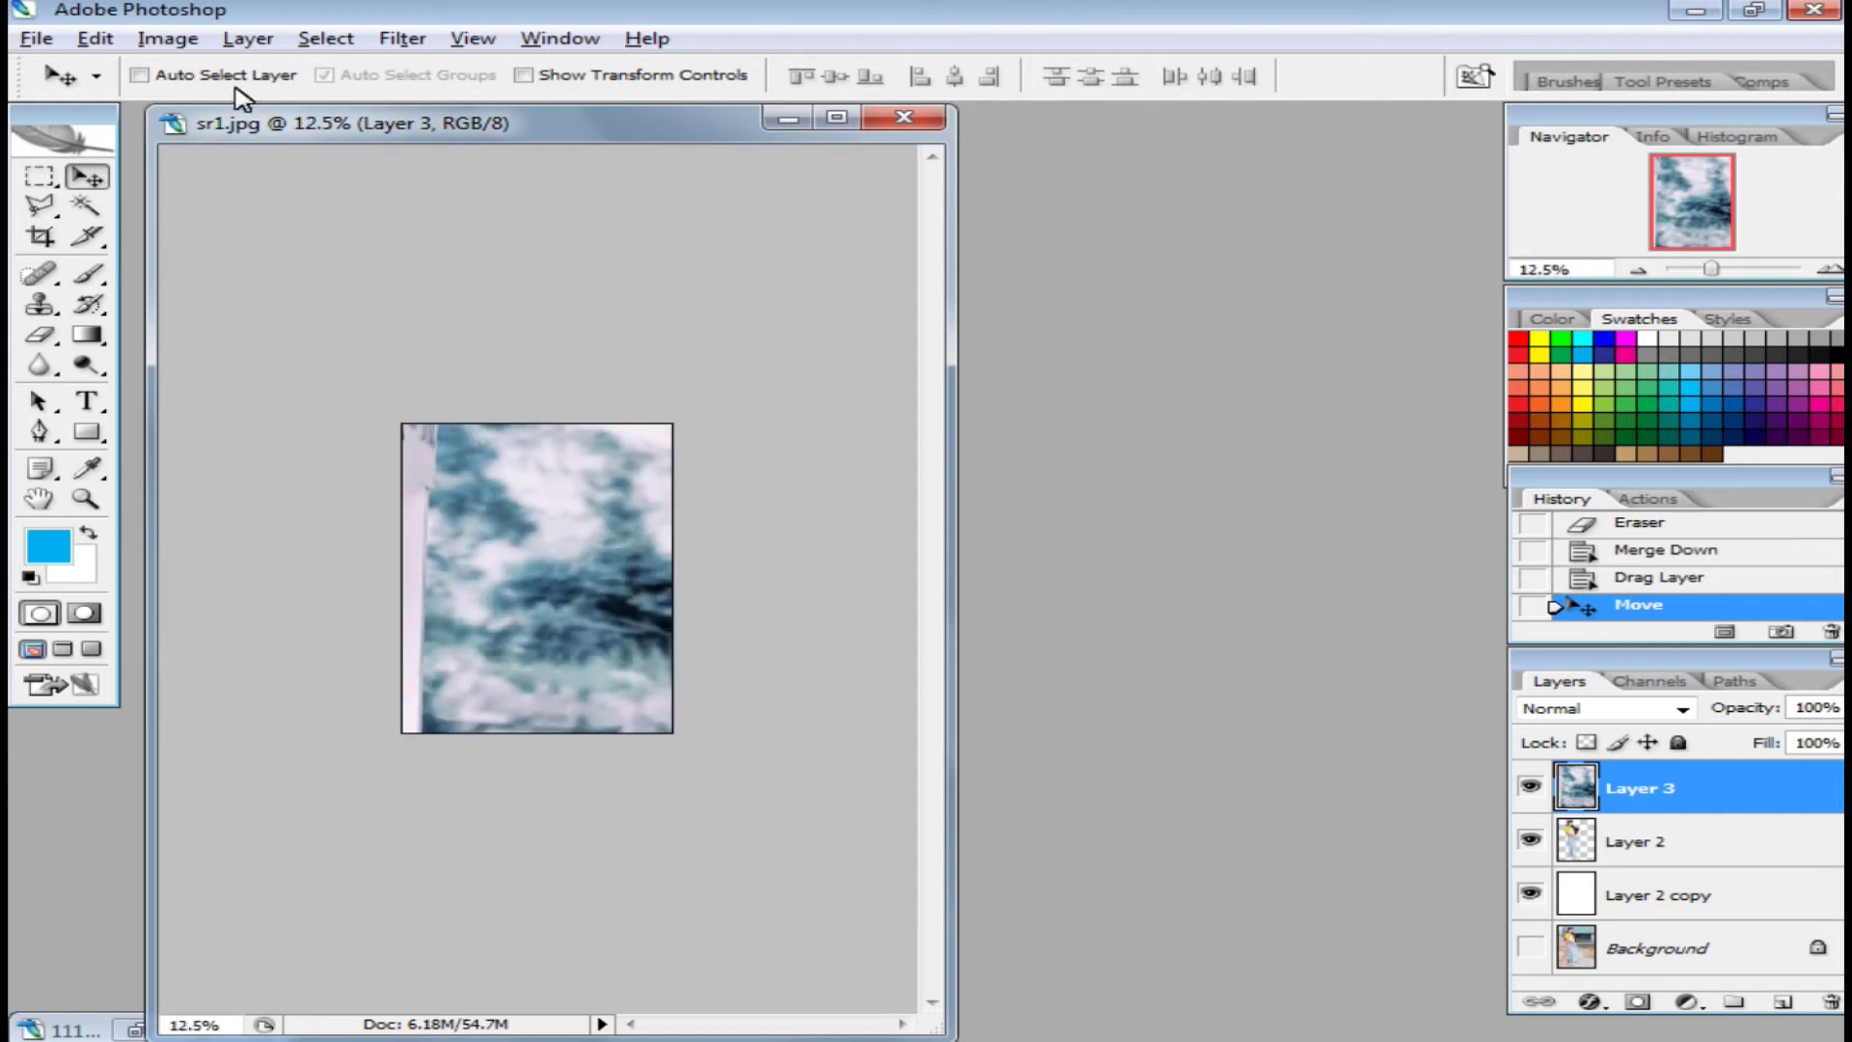
Scale the house layer to fit the canvas and bring the girl's layer above it
key(ctrl+t)
drag(363, 372, 403, 399)
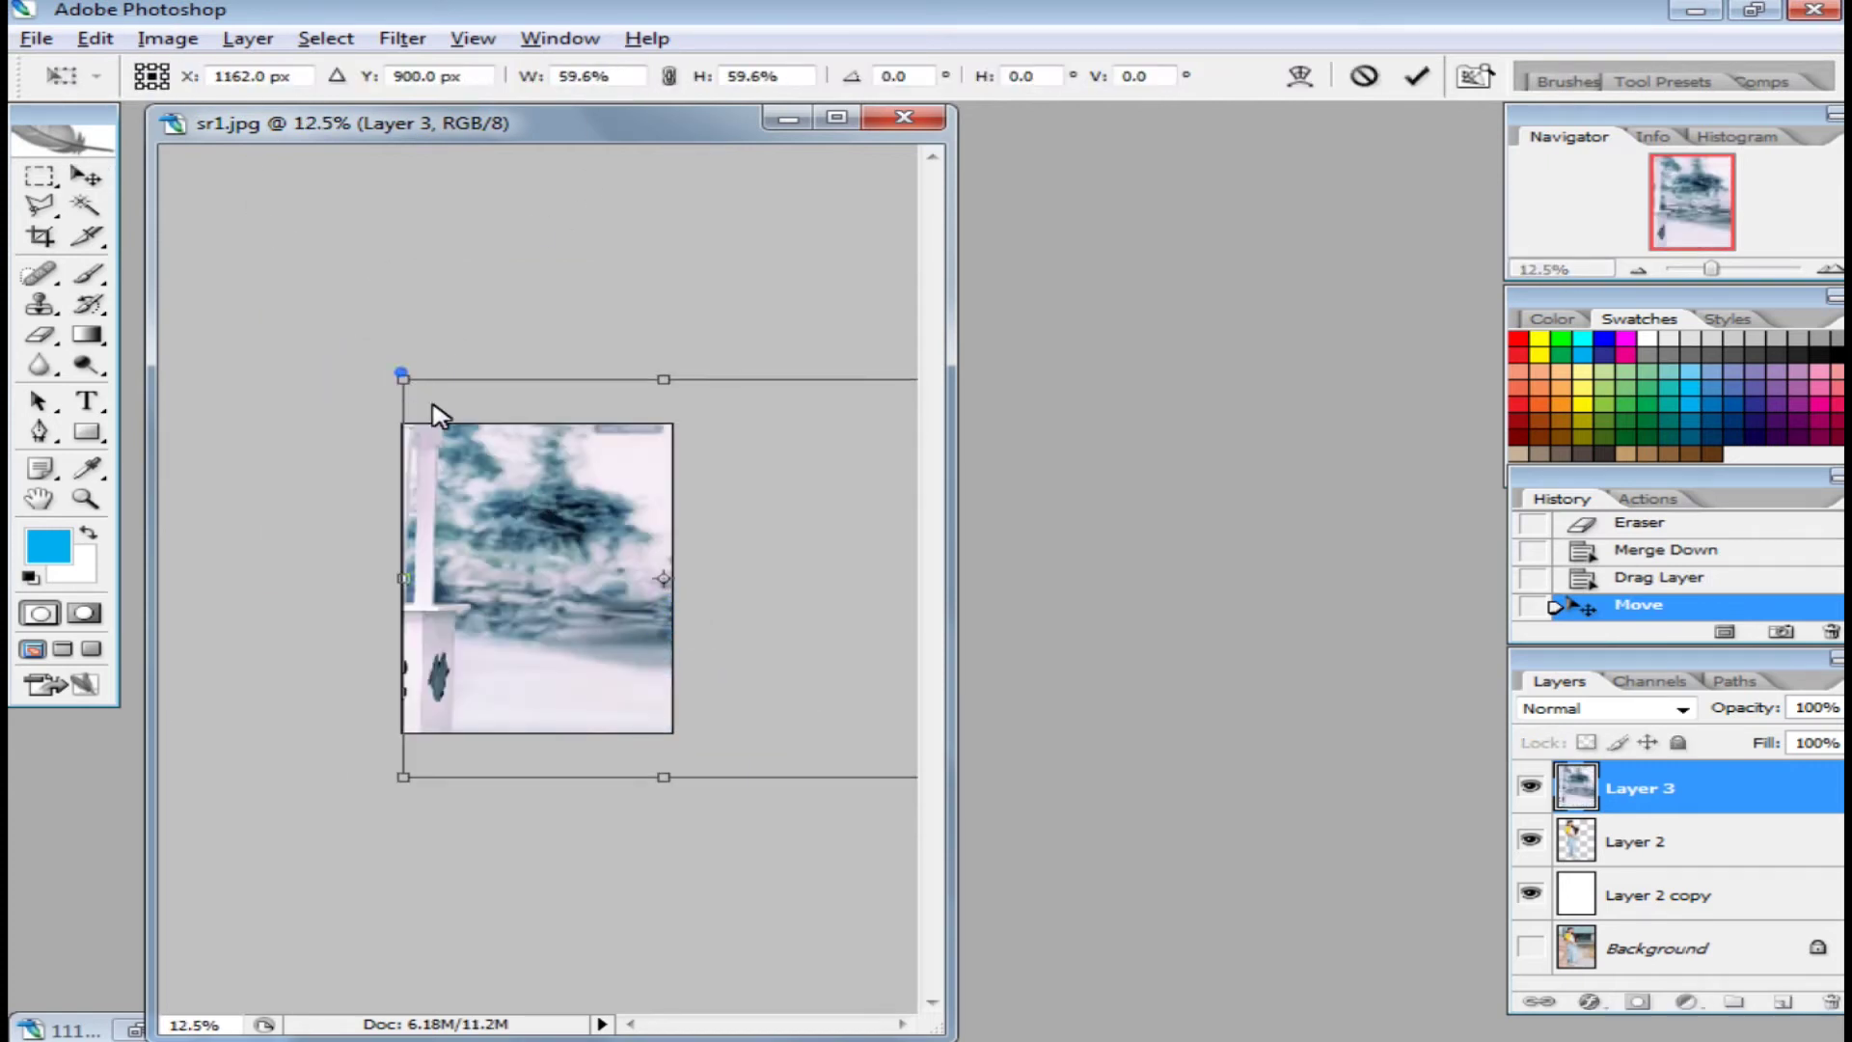
key(Return)
key(Down)
key(Down)
key(Down)
click(1619, 845)
key(ctrl+bracketright)
Scale the girl down and move her to the left of the scene
key(ctrl+t)
drag(559, 425, 537, 444)
key(Return)
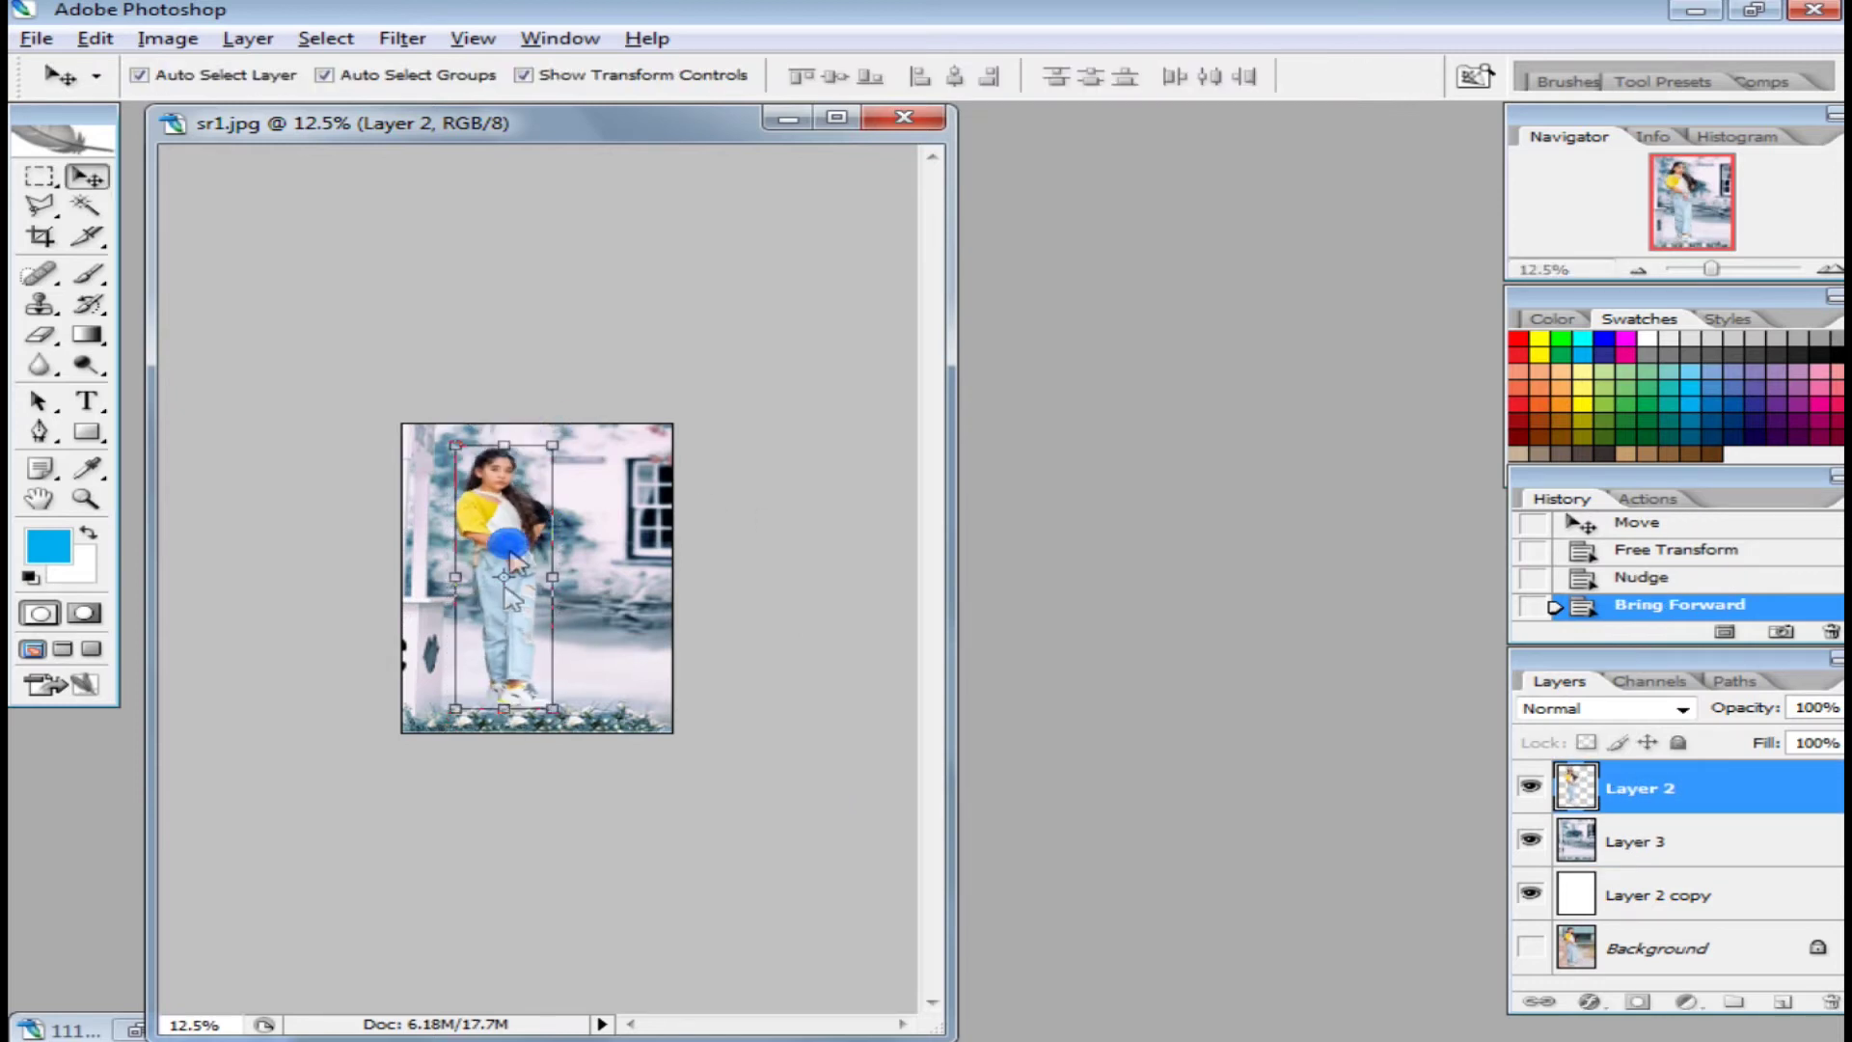
drag(492, 598, 484, 637)
key(ctrl+plus)
key(ctrl+plus)
Stretch the house background taller to fill the canvas
right_click(433, 701)
click(461, 719)
key(ctrl+minus)
key(ctrl+t)
drag(744, 372, 772, 260)
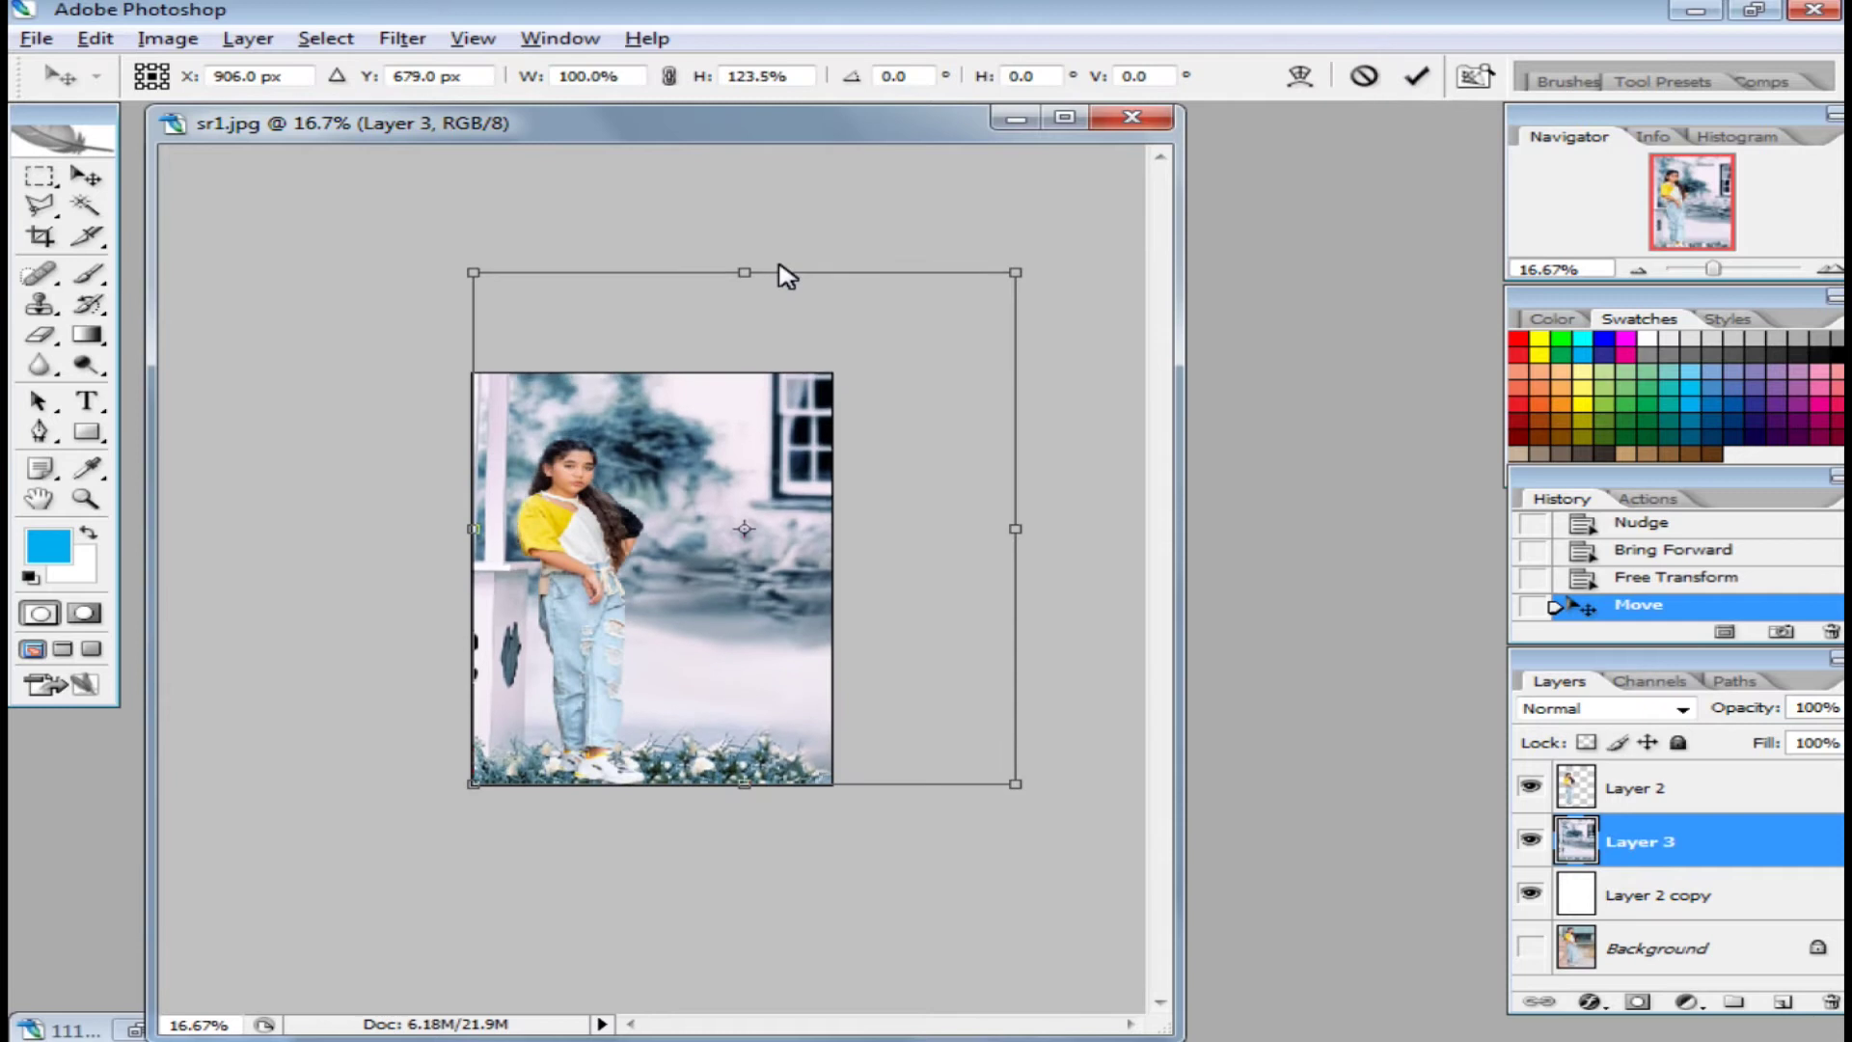
key(Return)
Resize the girl slightly and nudge her left
click(603, 584)
key(ctrl+t)
drag(603, 584, 591, 579)
key(Return)
key(Left)
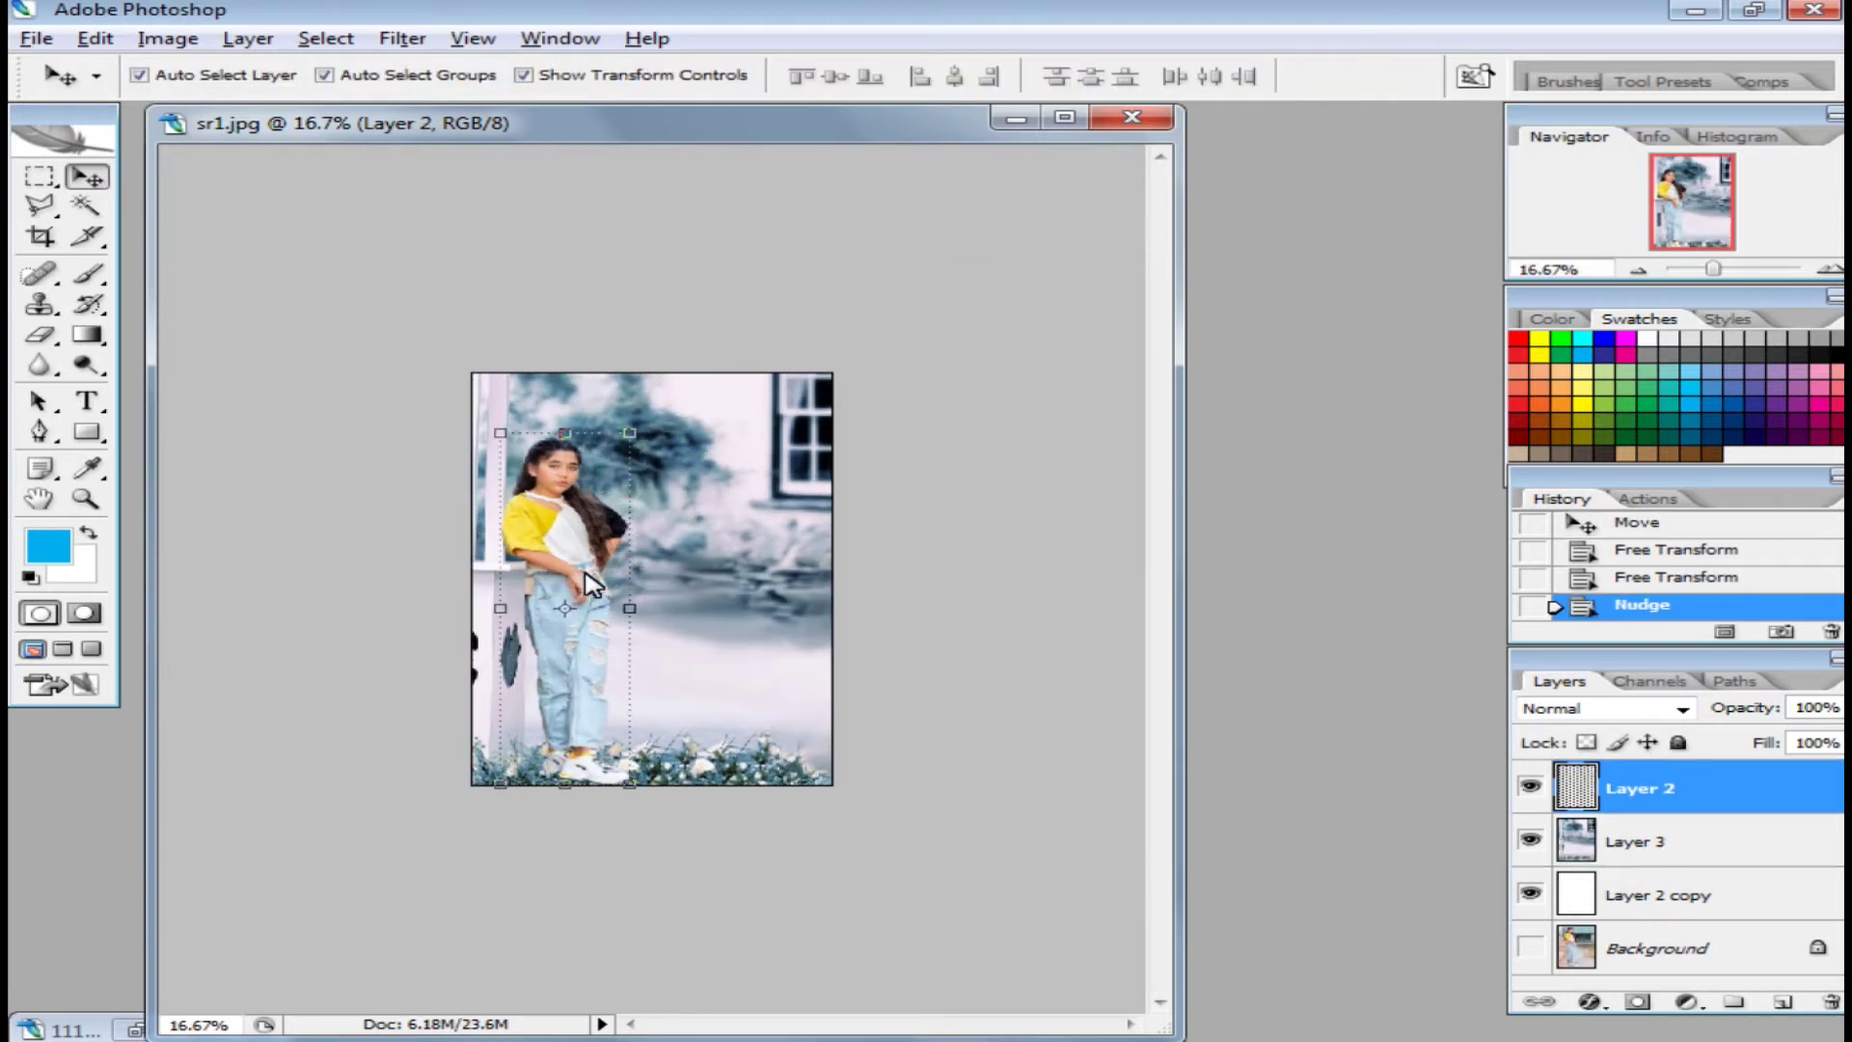
Shift the house background upward and nudge the girl up
click(731, 405)
key(ctrl+t)
drag(756, 248, 757, 236)
key(Return)
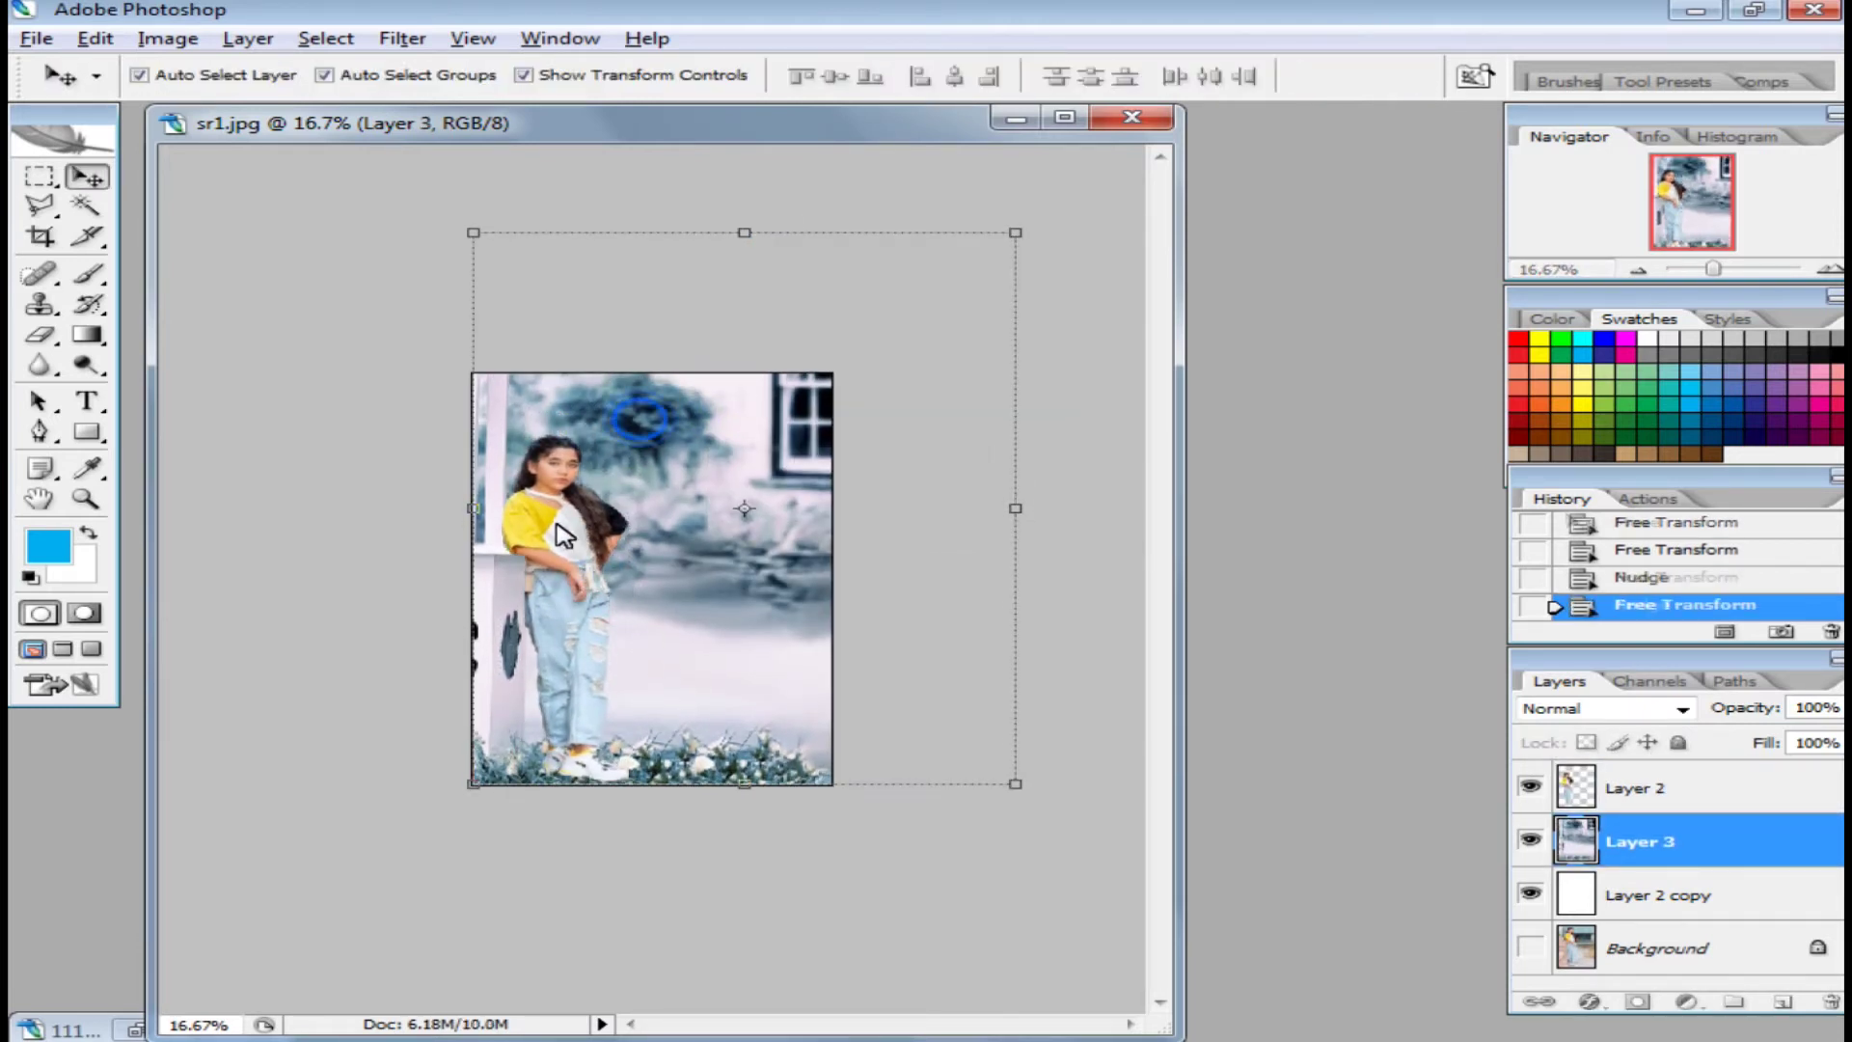
click(593, 555)
key(Up)
key(Up)
key(Up)
key(Up)
key(Up)
key(Up)
key(Up)
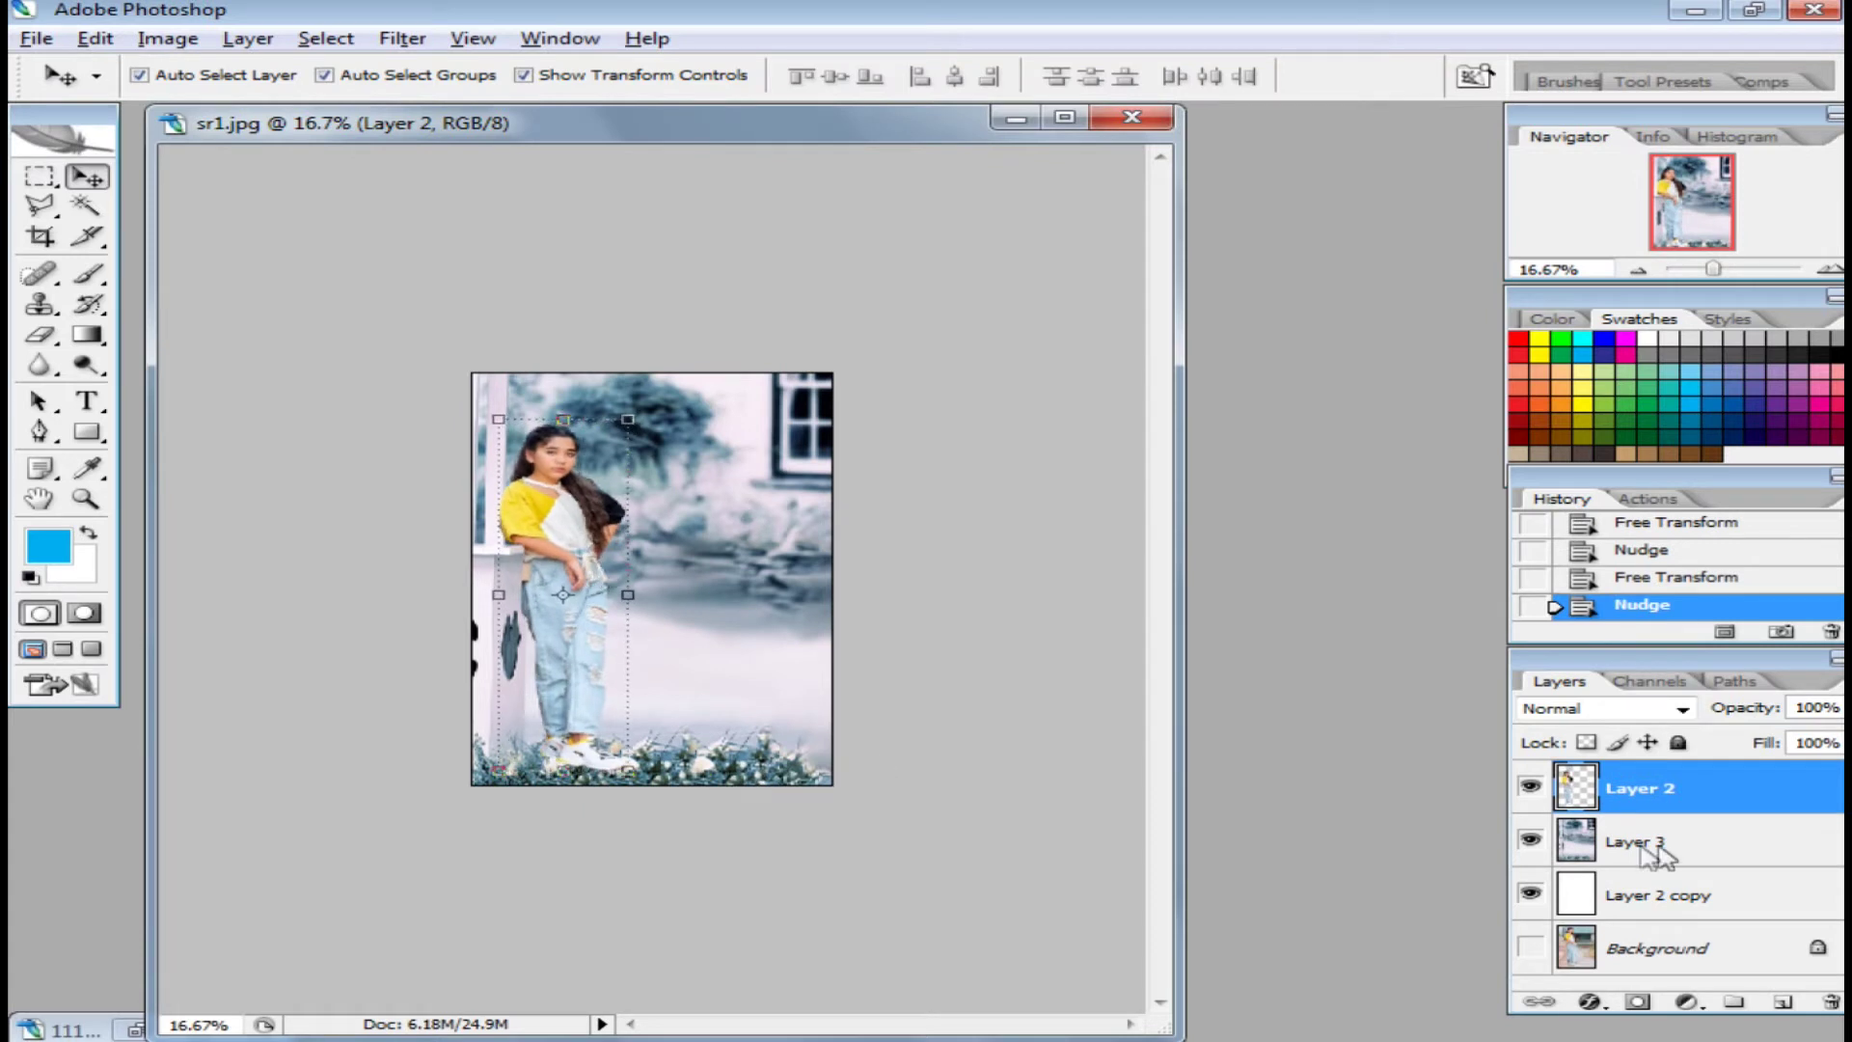
Polygonal Lasso the flowery ground and copy it to a new layer (Layer 4)
click(1643, 848)
key(l)
click(458, 724)
click(931, 757)
click(766, 675)
click(488, 675)
click(372, 736)
click(247, 39)
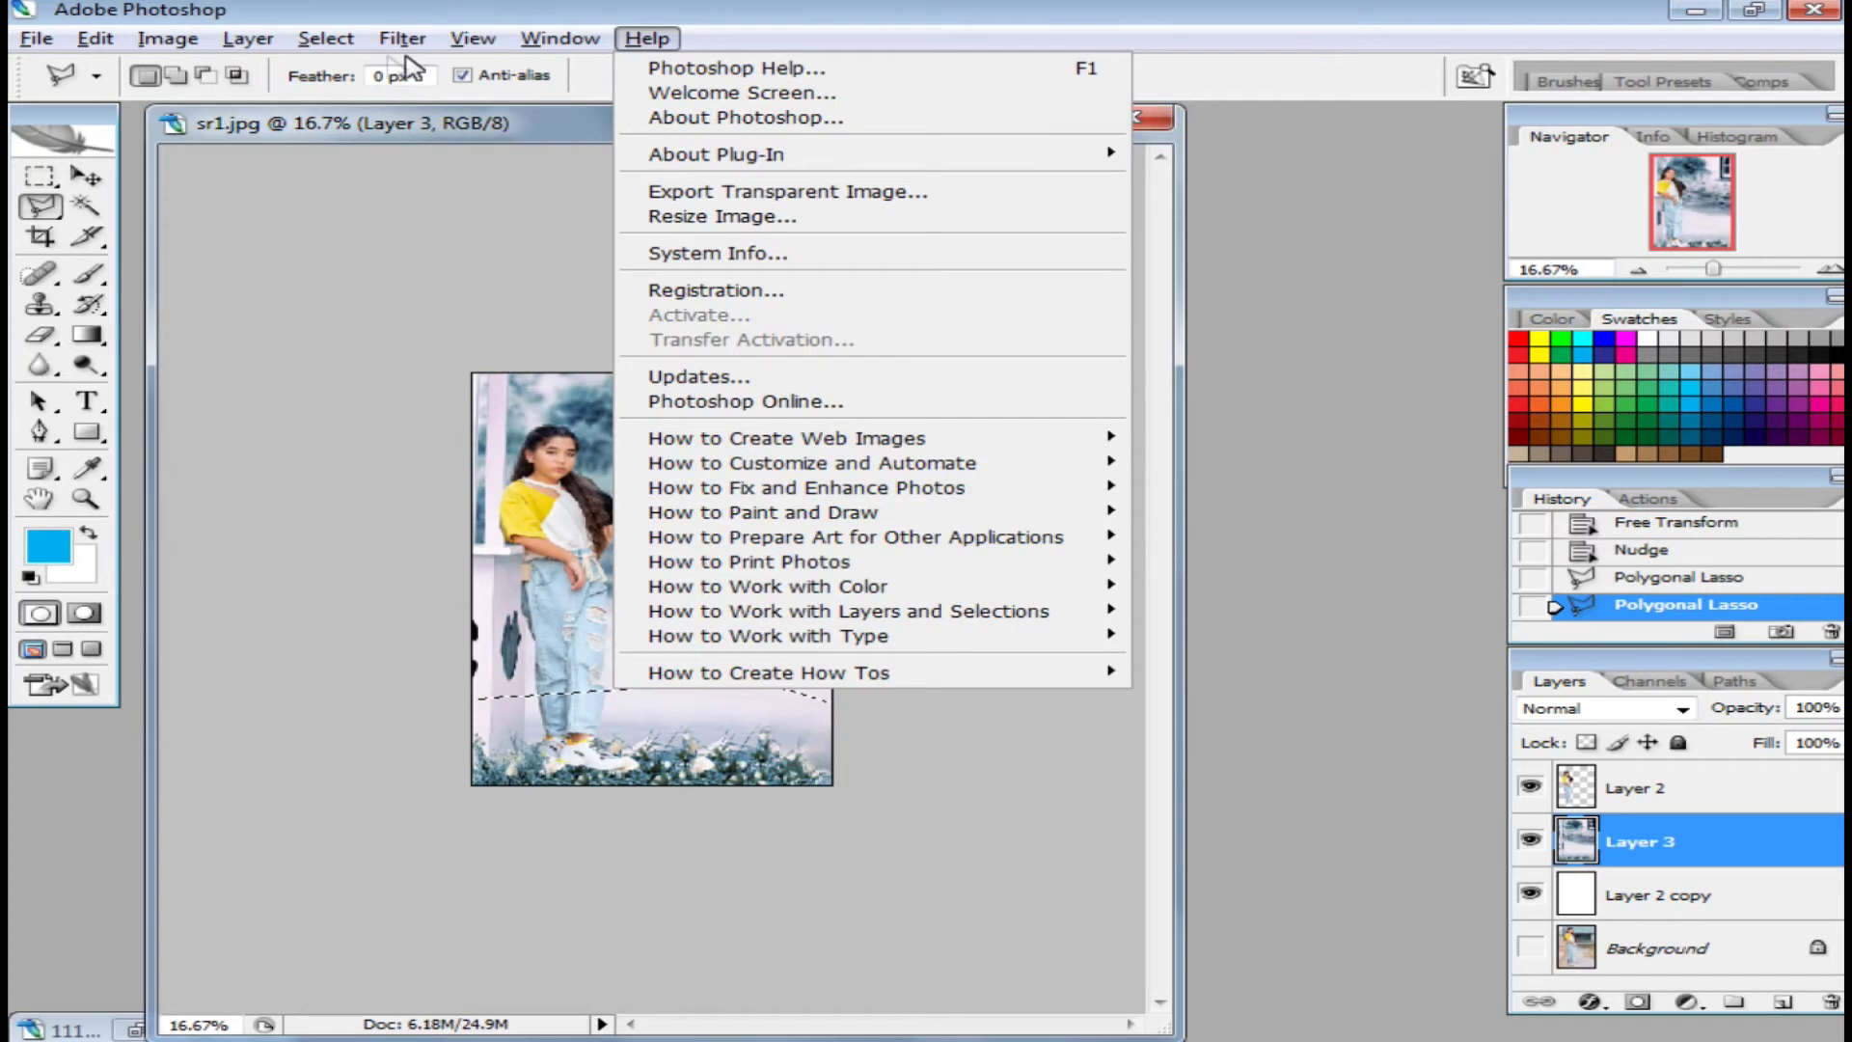
click(772, 183)
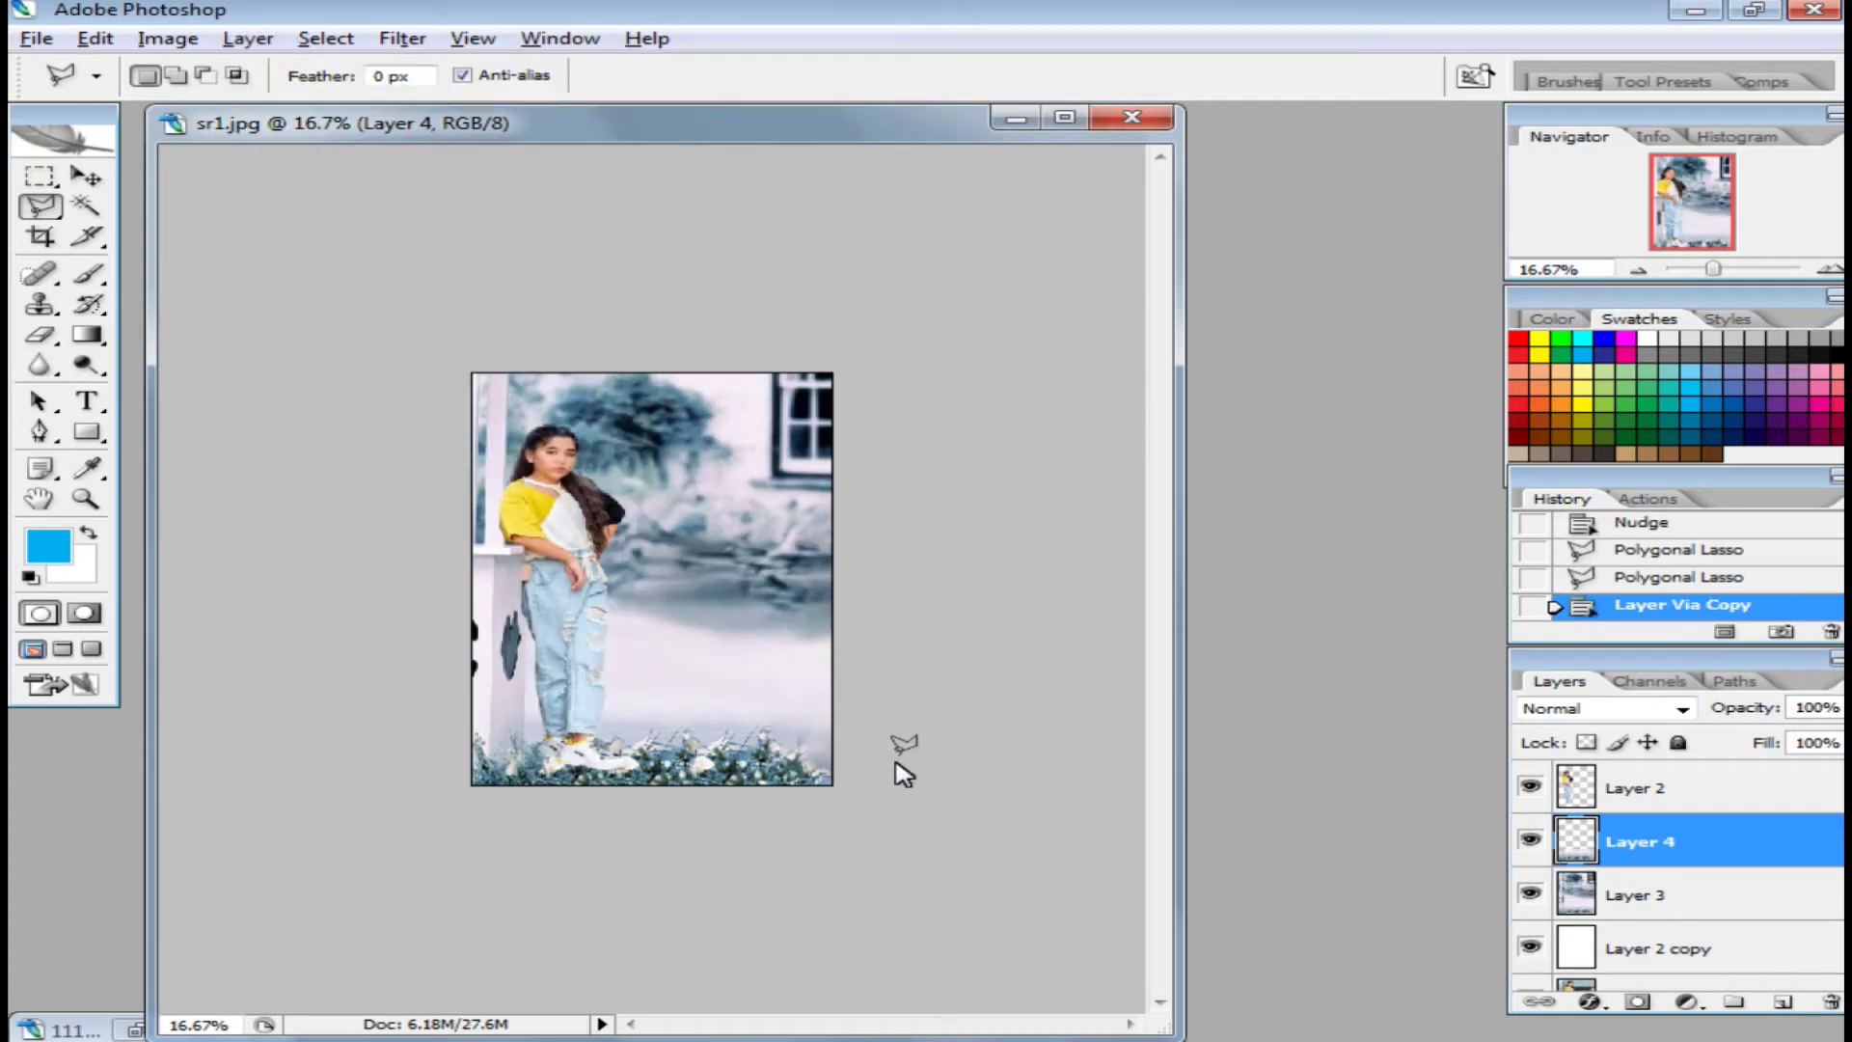
Move the ground copy above the girl and erase its top edge with a large soft eraser
key(ctrl+bracketright)
click(41, 334)
right_click(703, 641)
drag(1049, 771, 1050, 907)
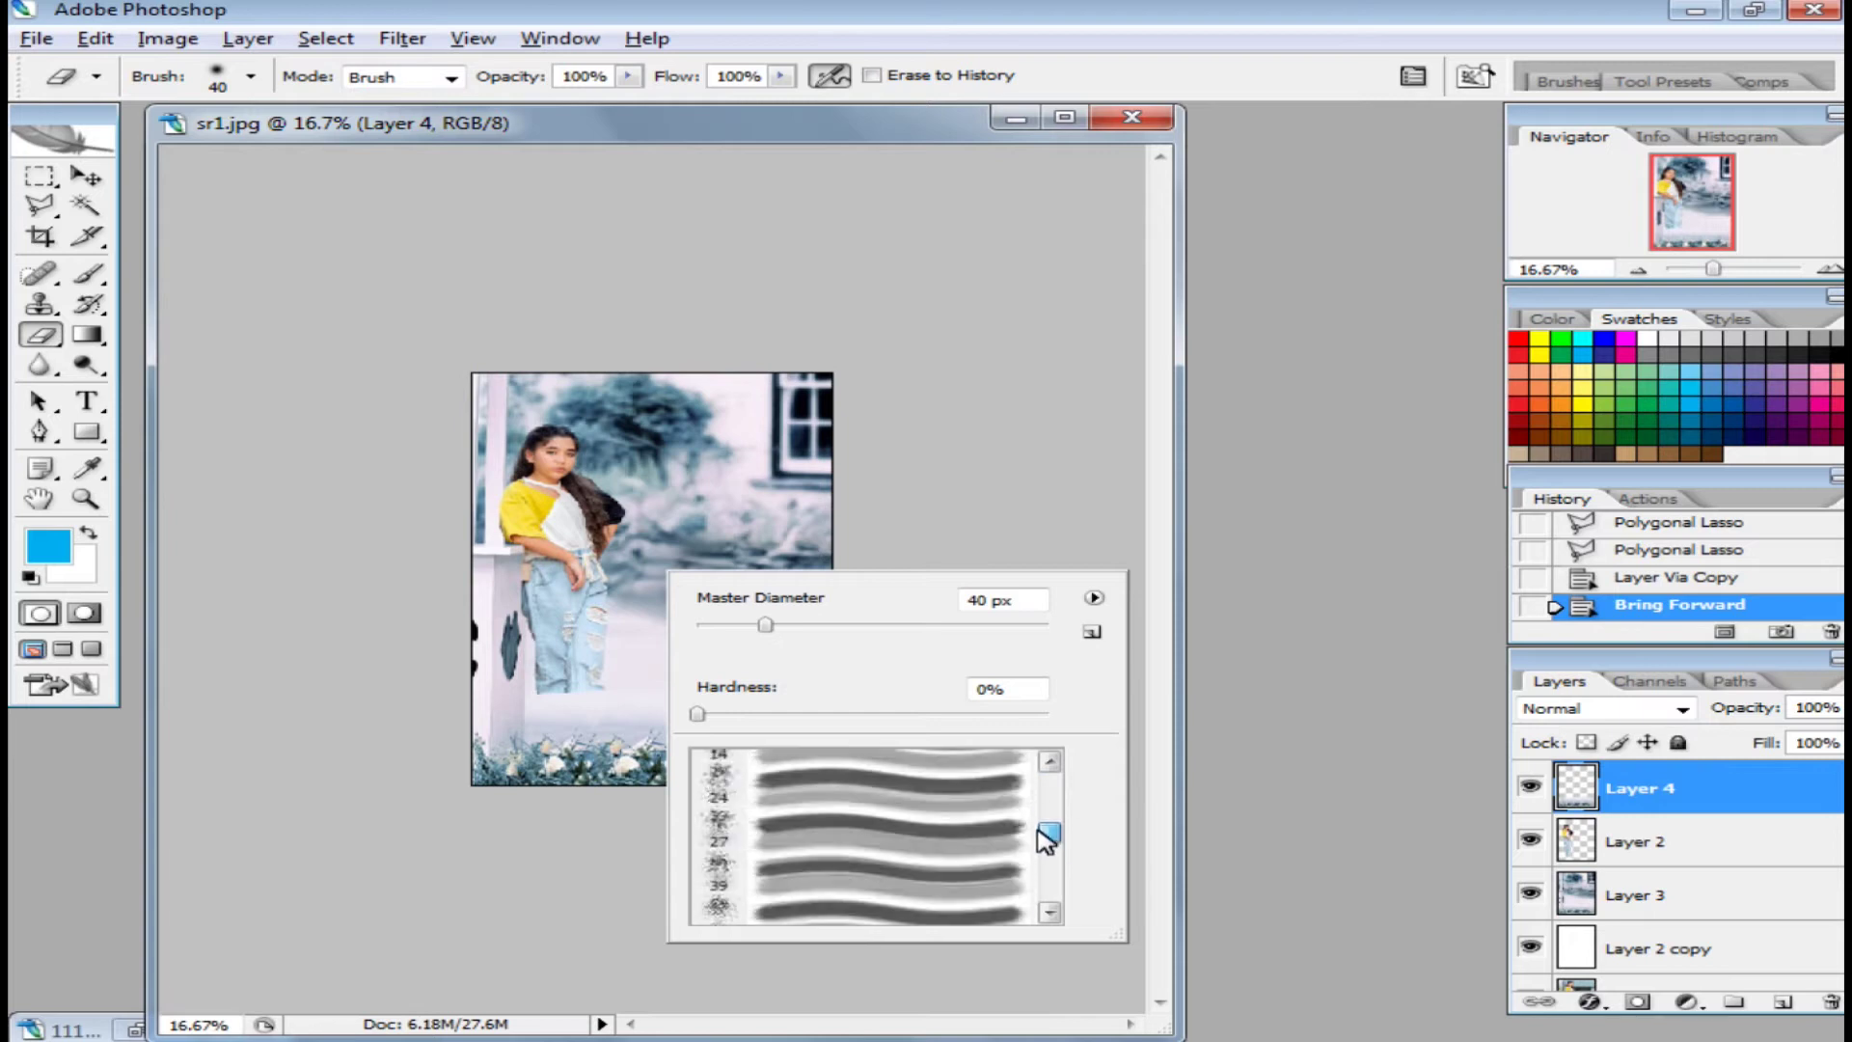
double_click(848, 825)
drag(577, 721, 636, 709)
mouse_move(540, 714)
mouse_down()
mouse_move(608, 704)
mouse_move(569, 704)
mouse_up()
drag(695, 695, 733, 711)
Fade the ground copy to 43% opacity and erase more near the post and her legs
key(ctrl+plus)
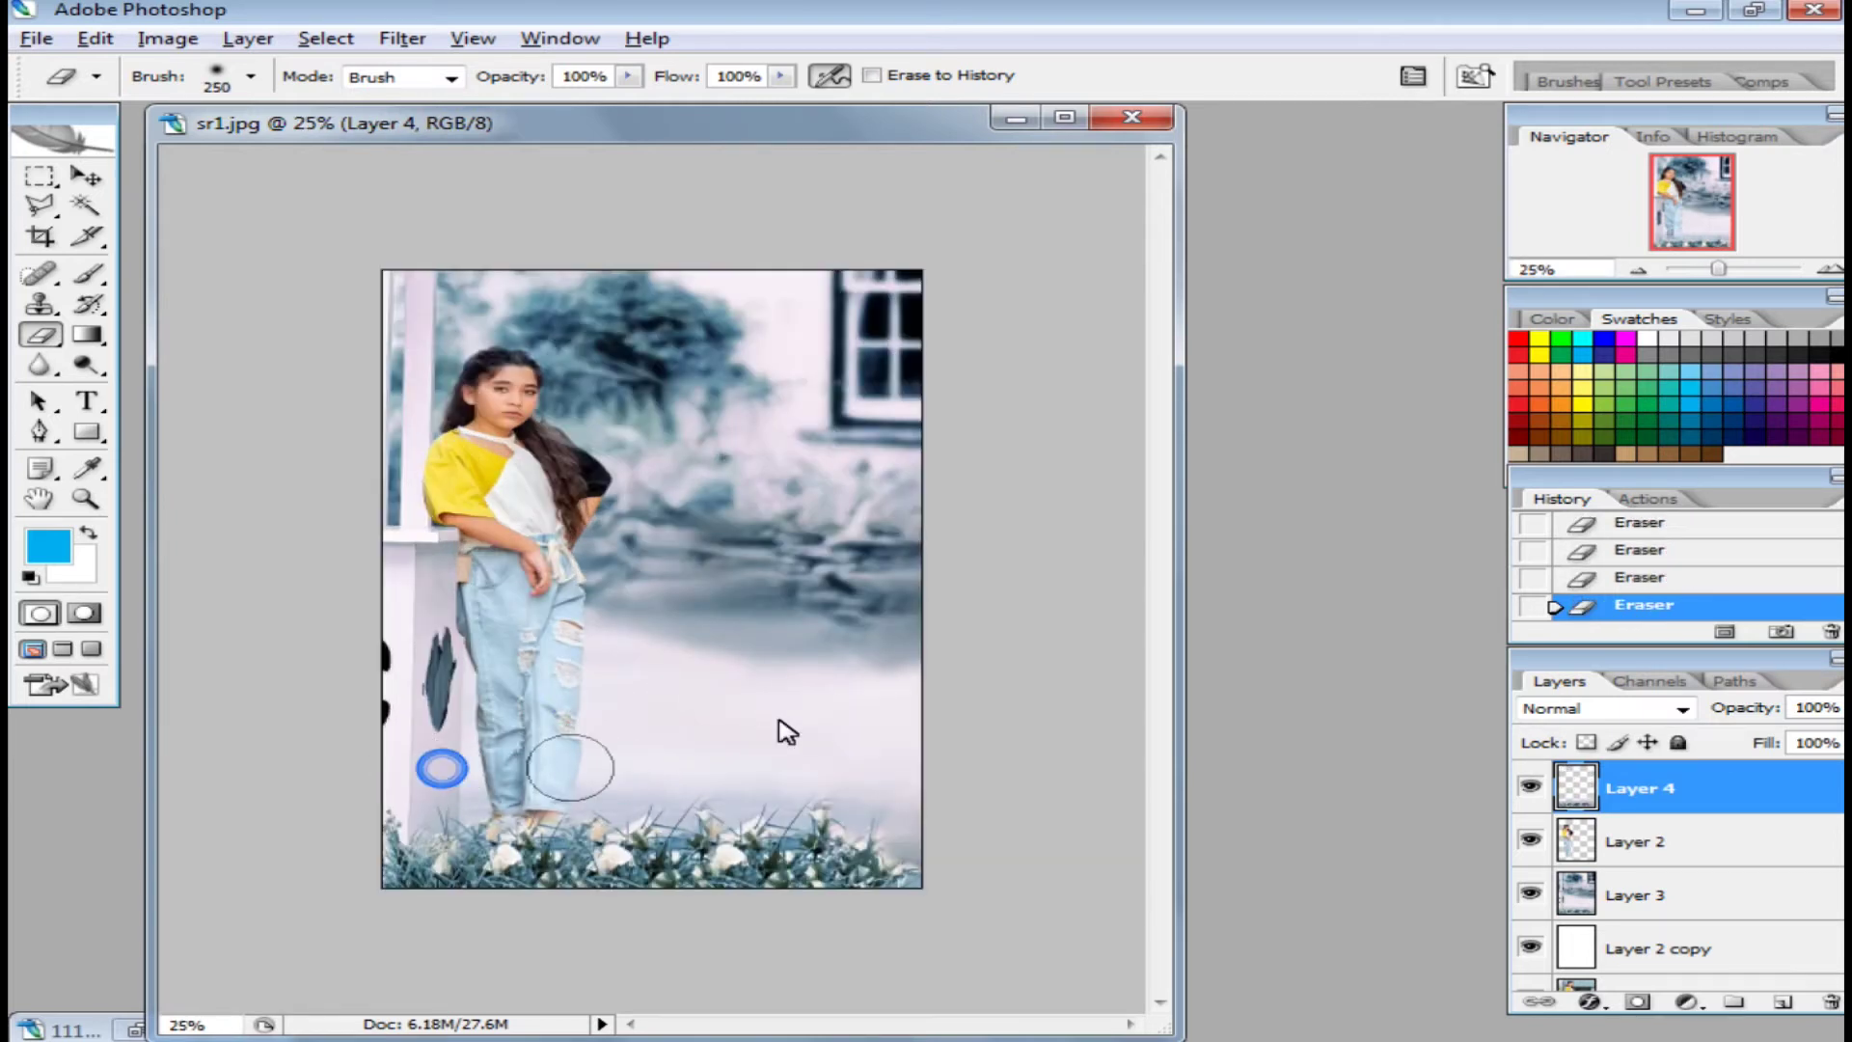
key(v)
key(5)
key(5)
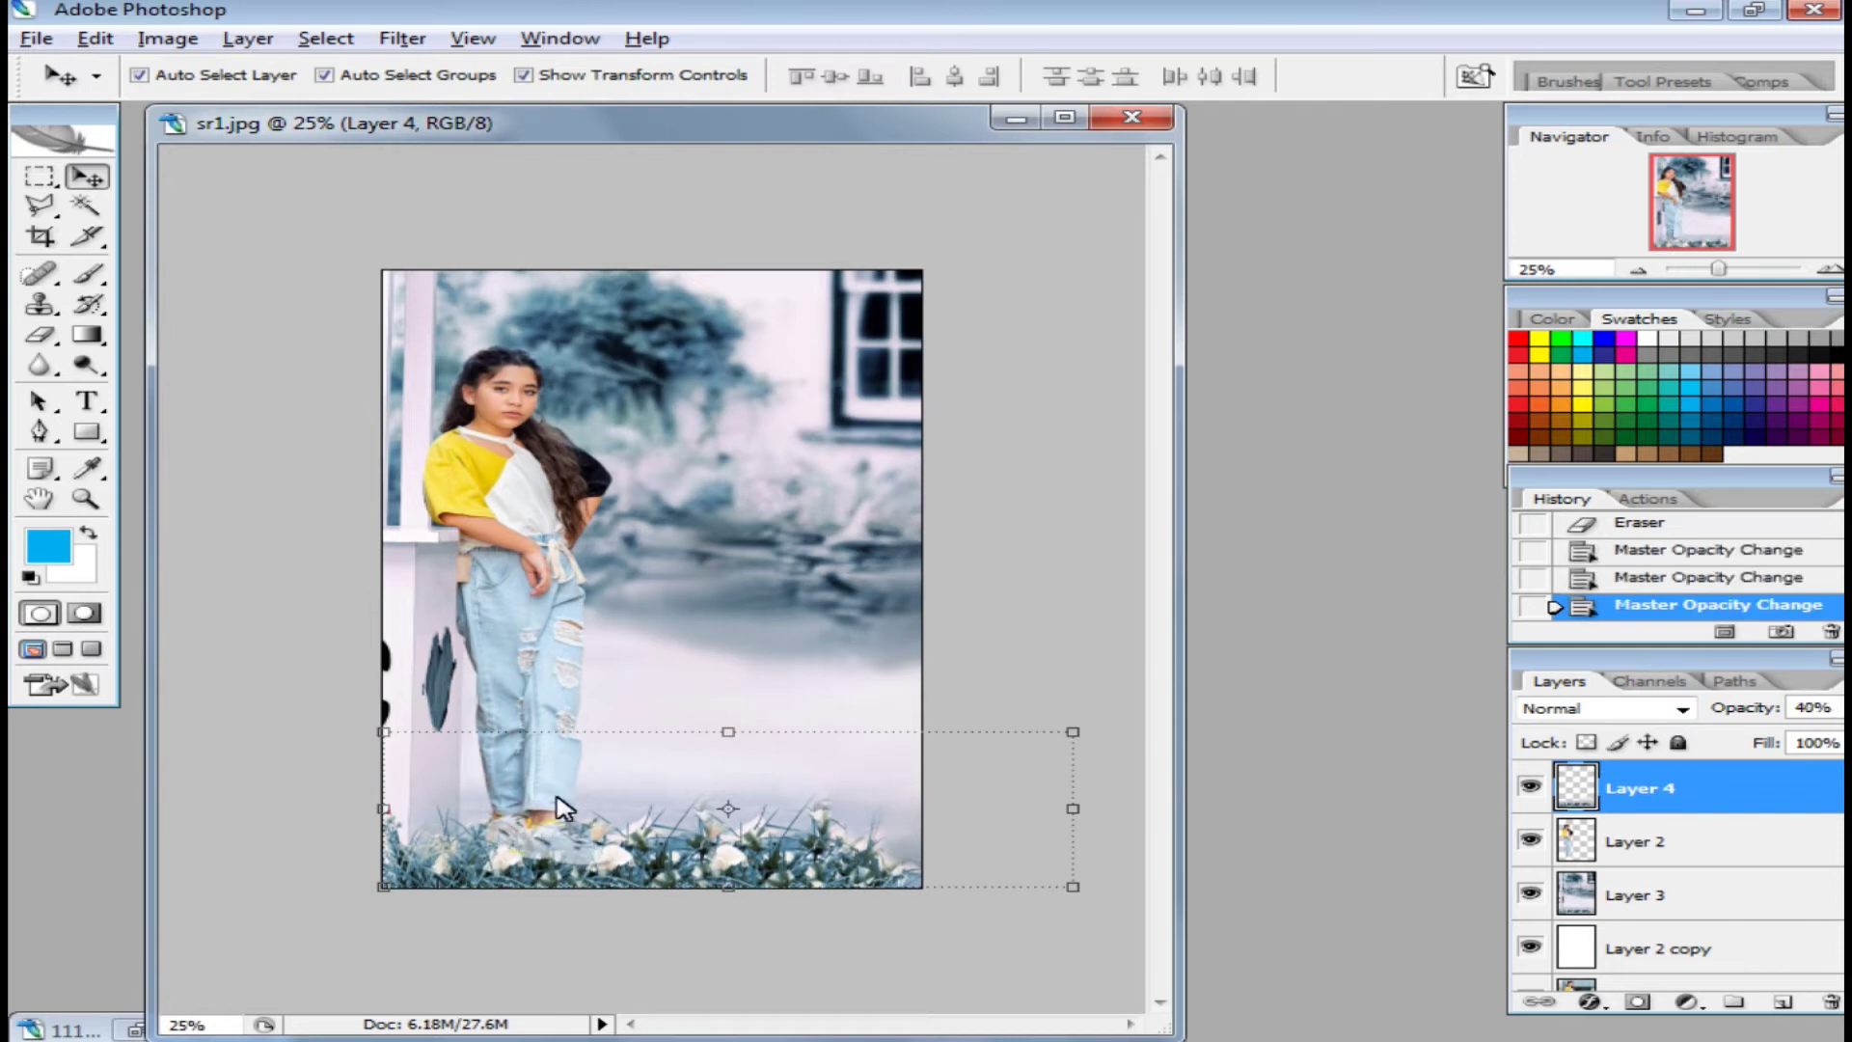
key(e)
drag(614, 786, 455, 755)
drag(784, 726, 420, 779)
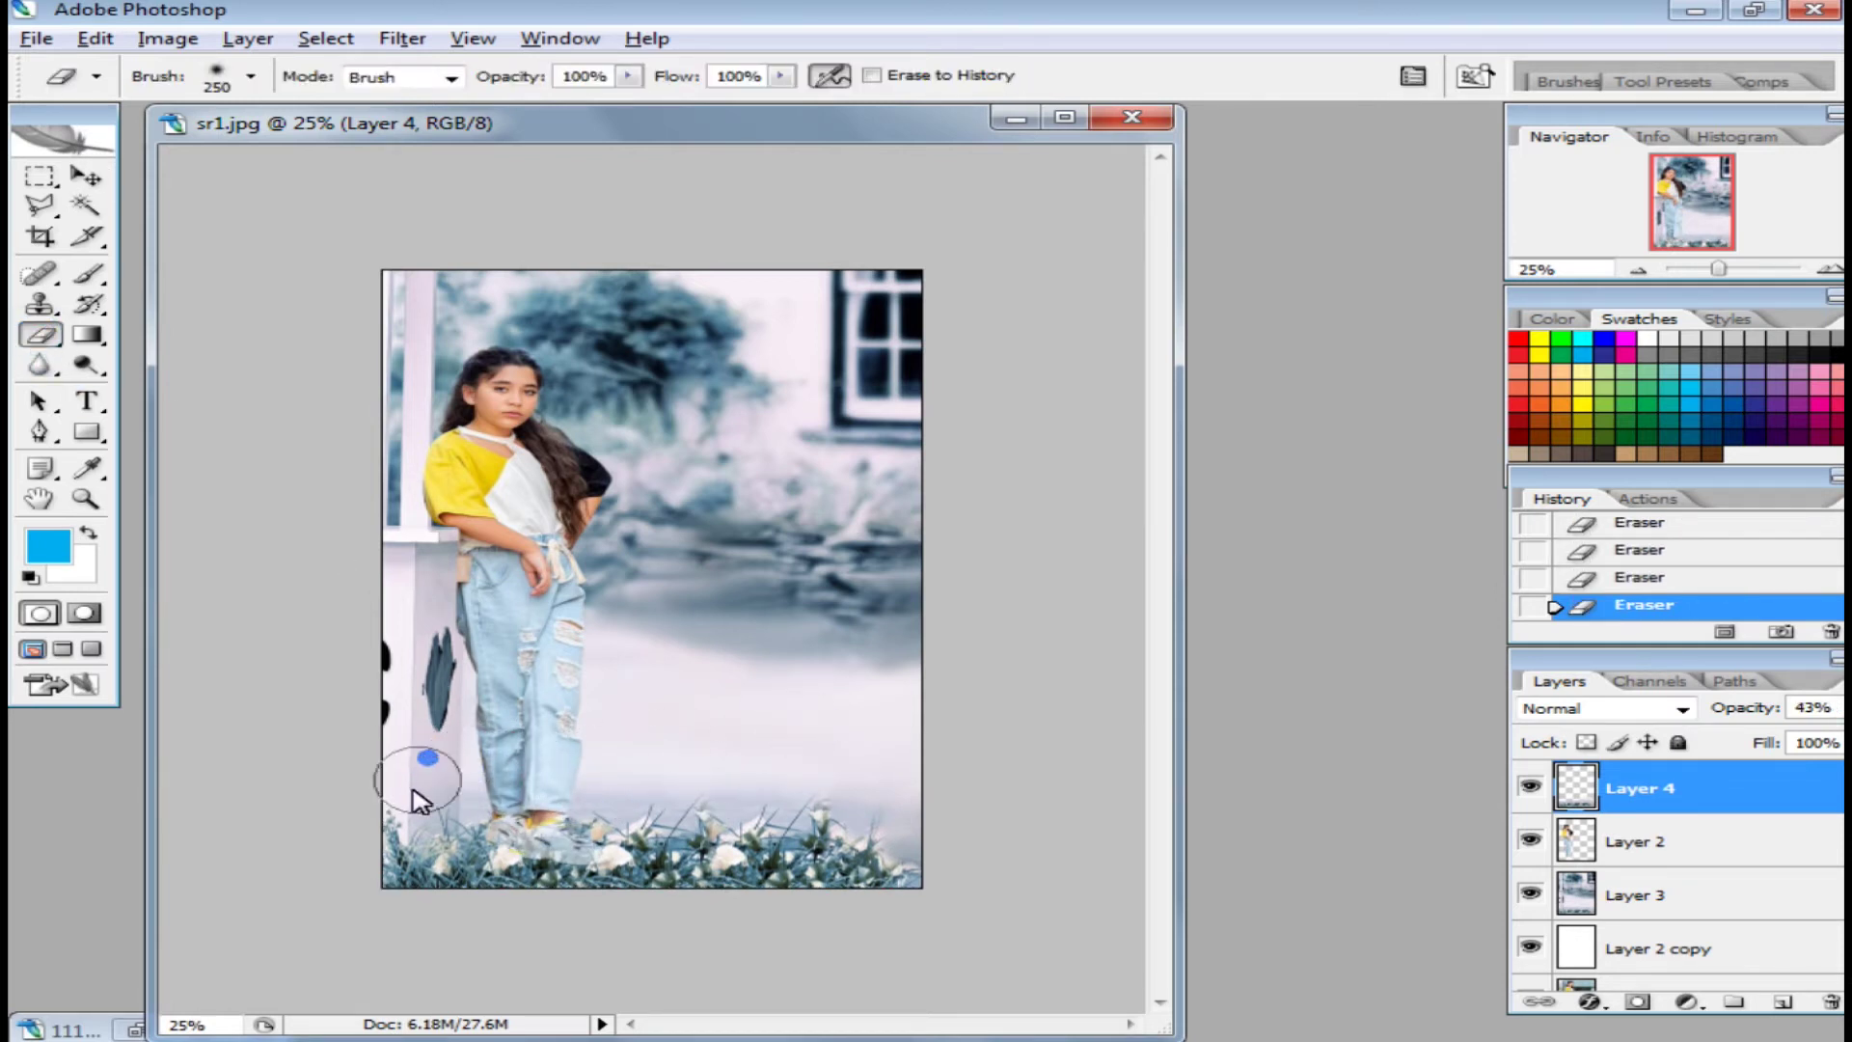
click(35, 239)
Select the girl's jeans with the Magic Wand in add-to-selection mode
click(82, 210)
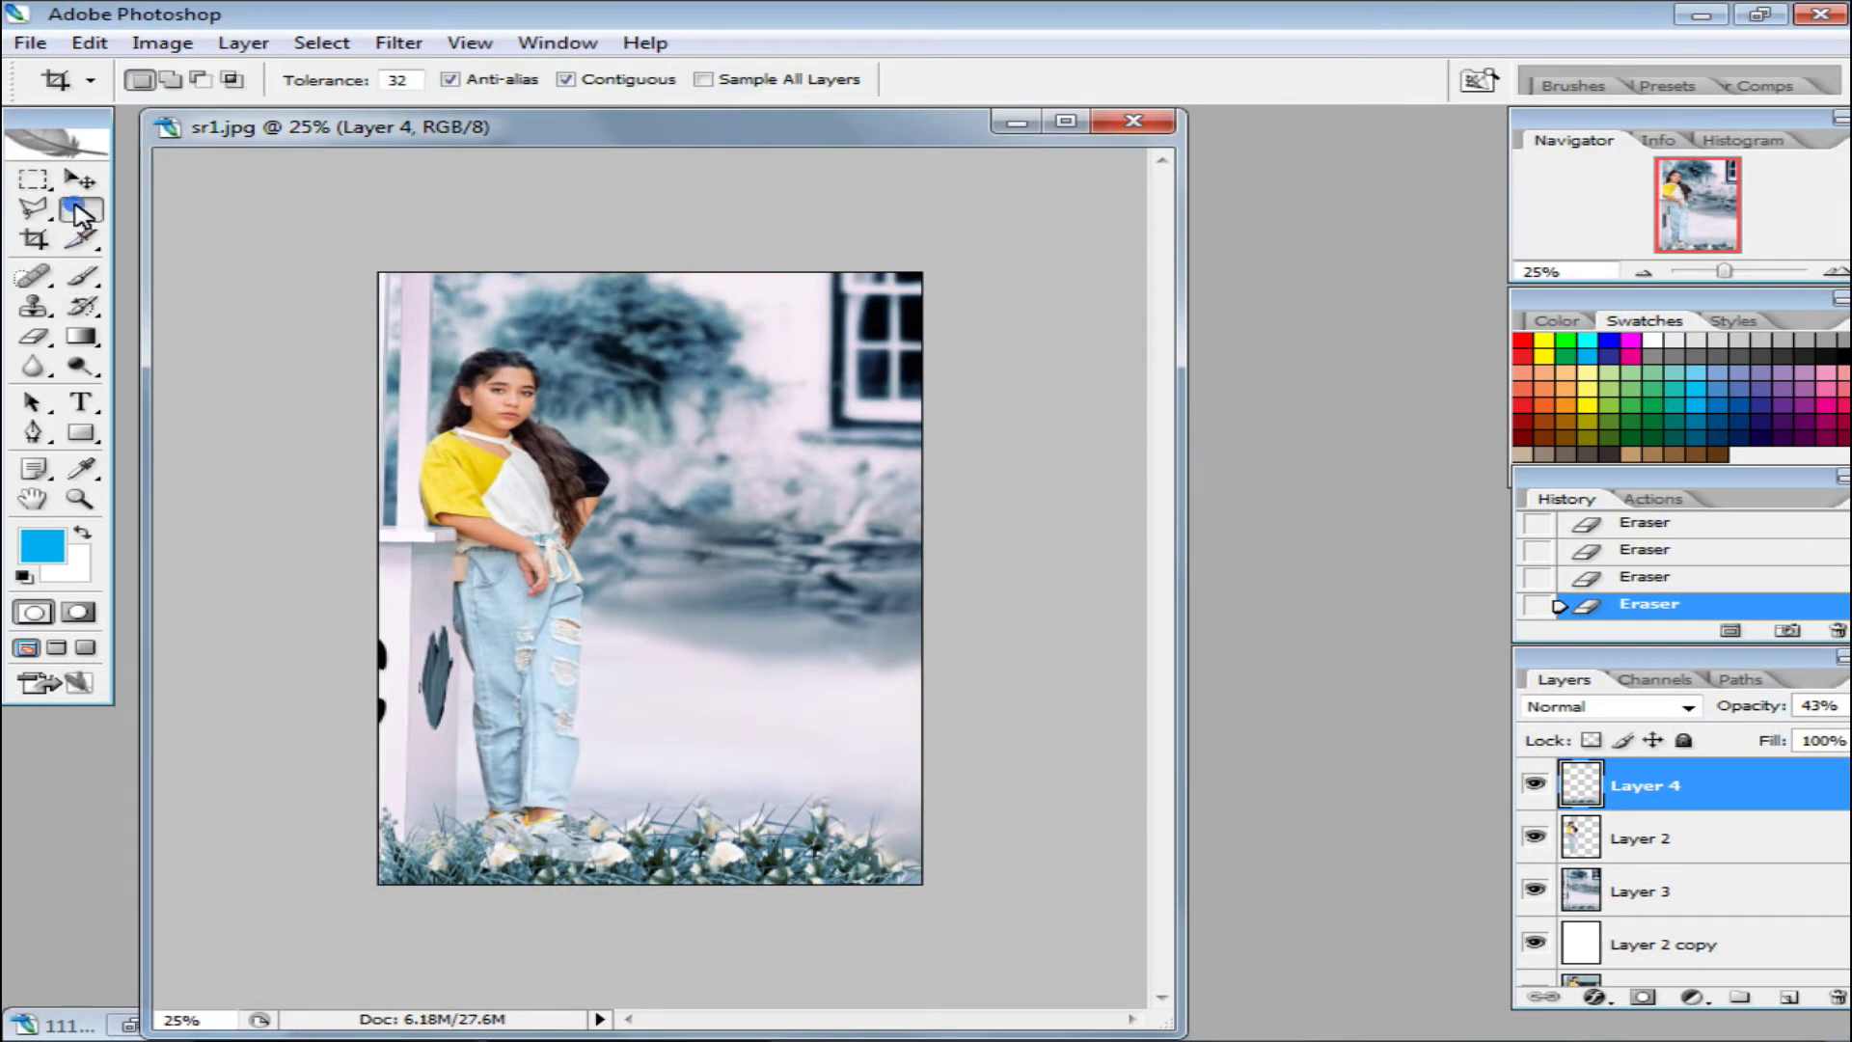
click(1597, 854)
click(511, 694)
key(ctrl+plus)
click(170, 80)
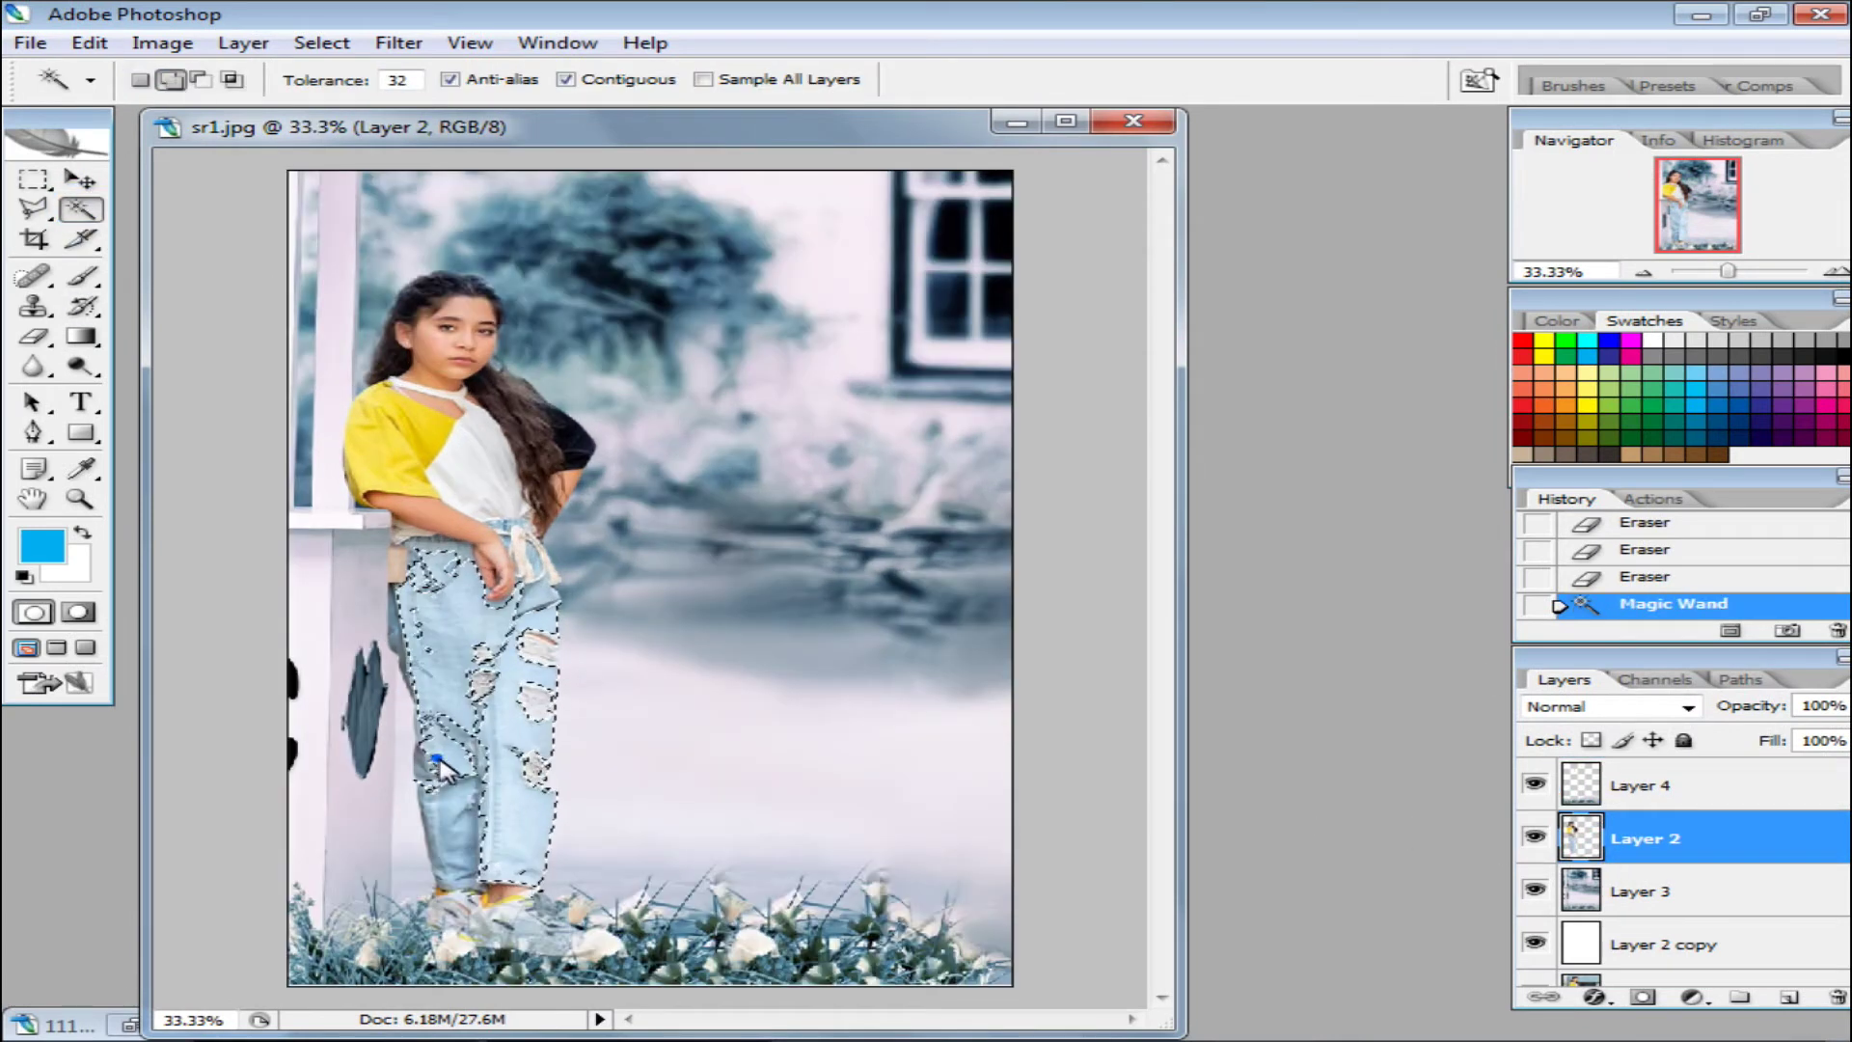
click(463, 772)
click(500, 831)
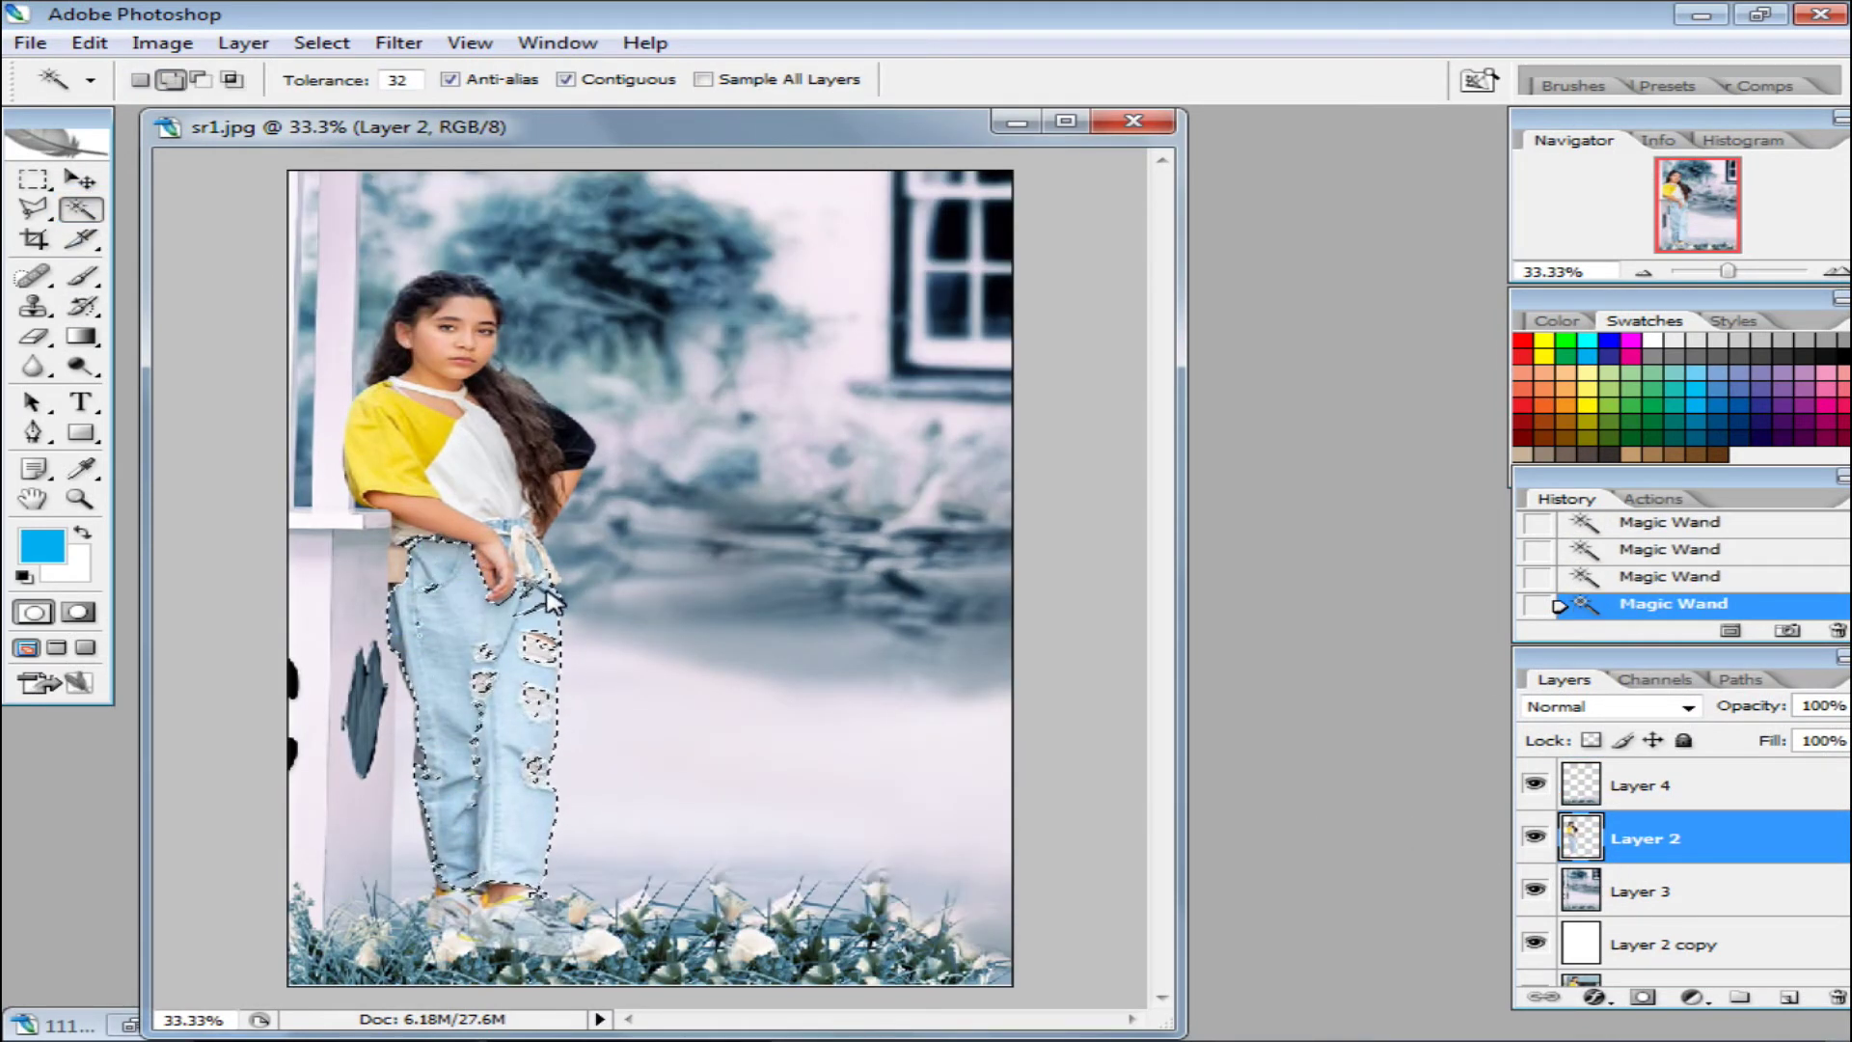
Feather the jeans selection by 10 px and apply a richer blue Variation
click(321, 42)
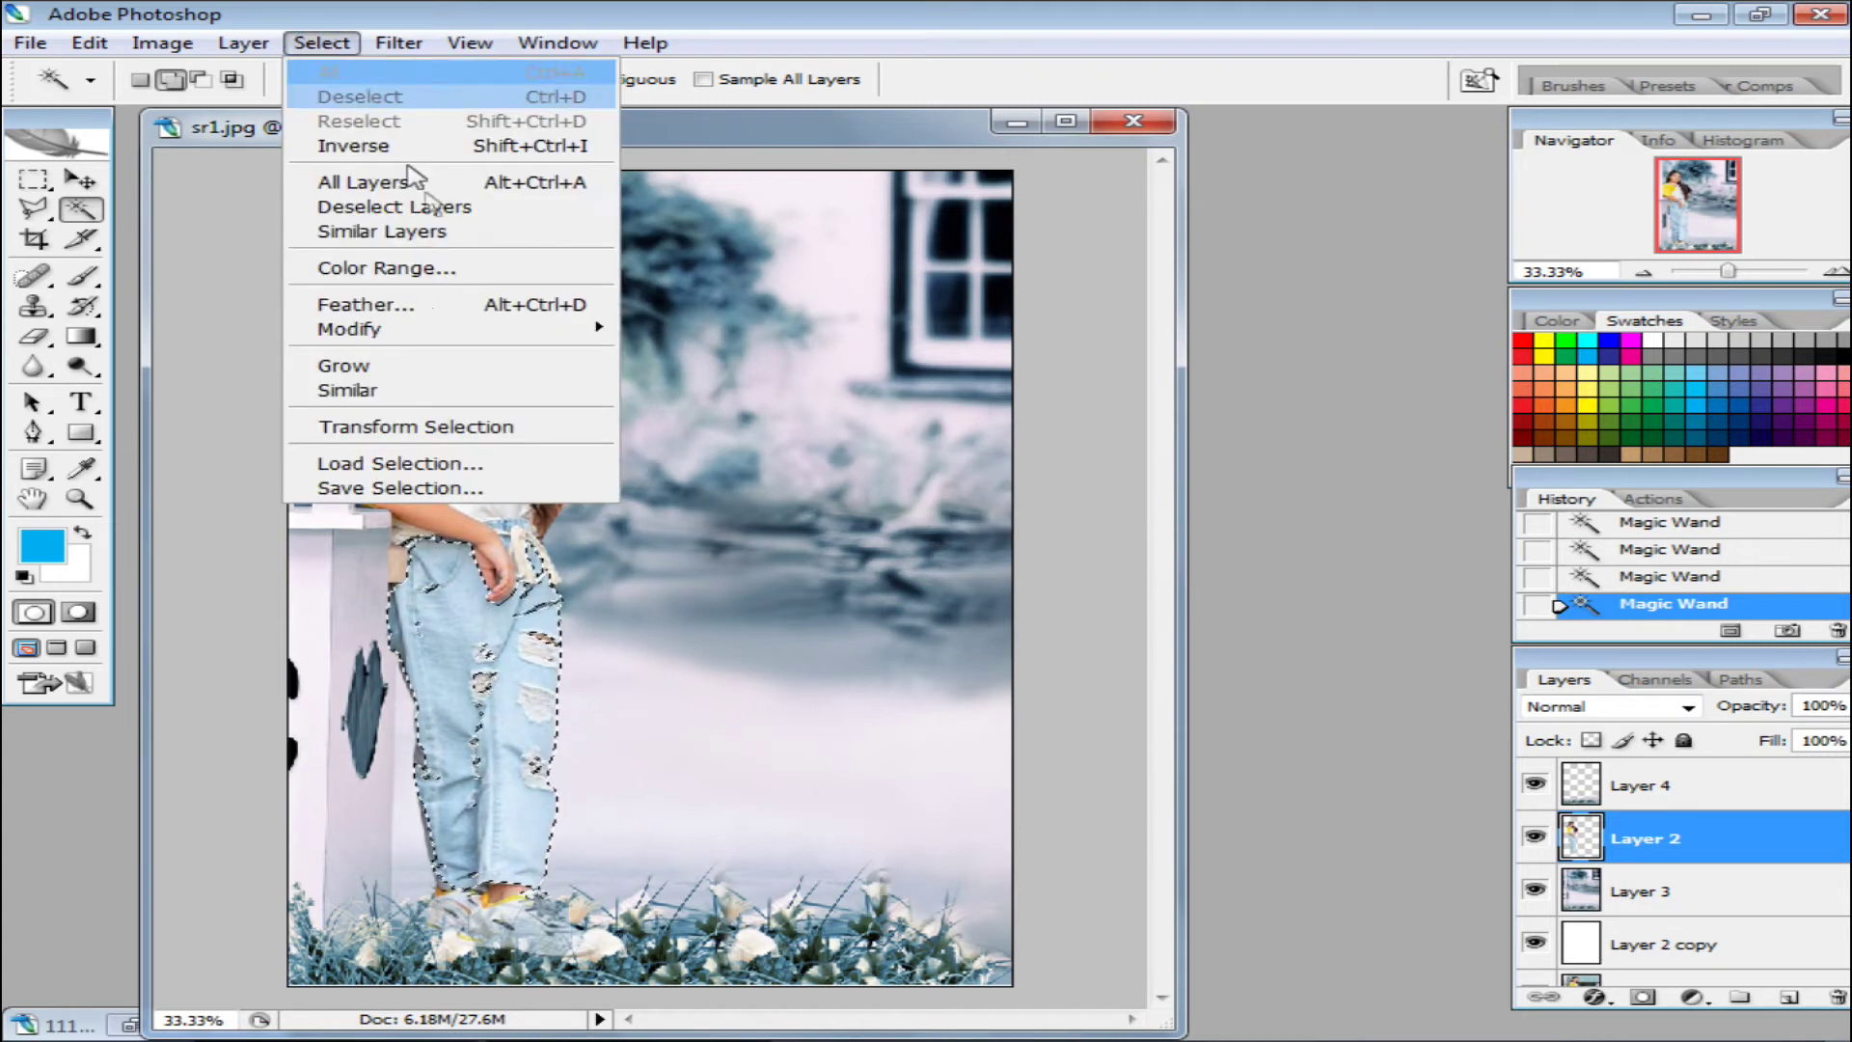
click(373, 418)
text(10)
click(1088, 352)
click(163, 42)
click(620, 660)
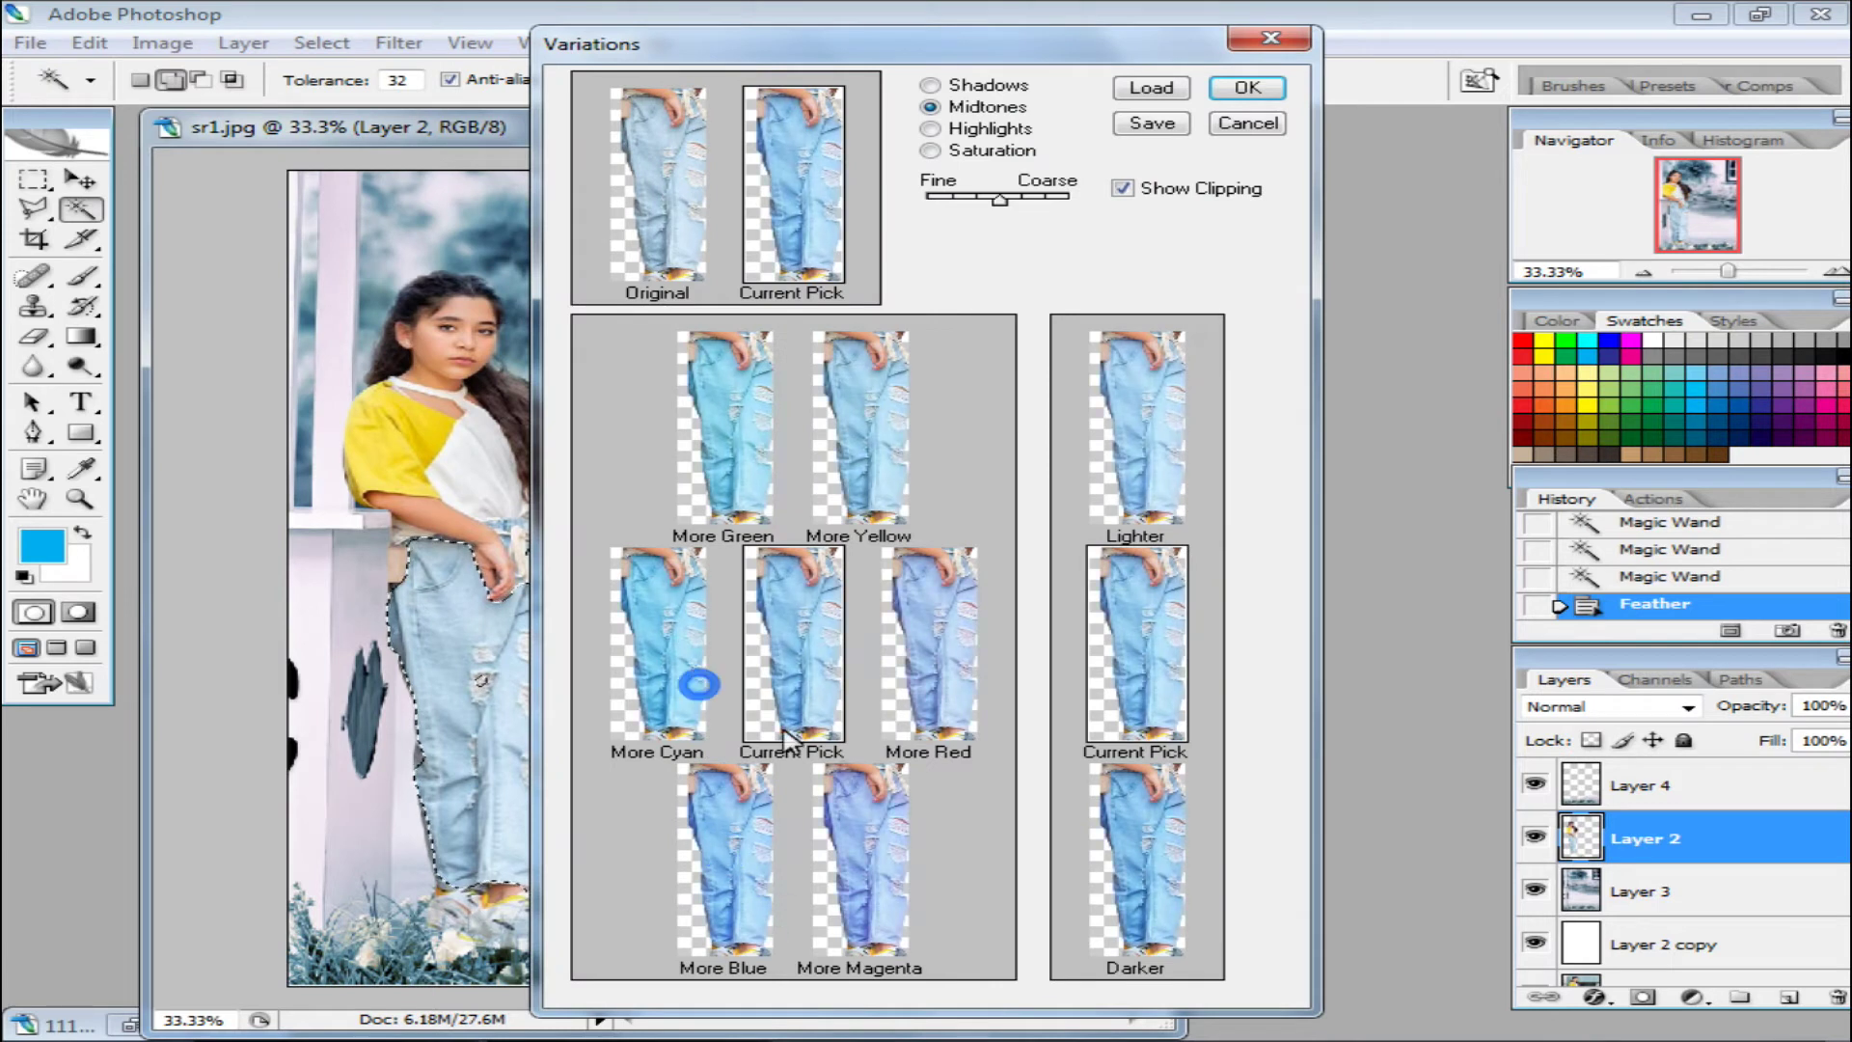
click(1180, 894)
click(1244, 91)
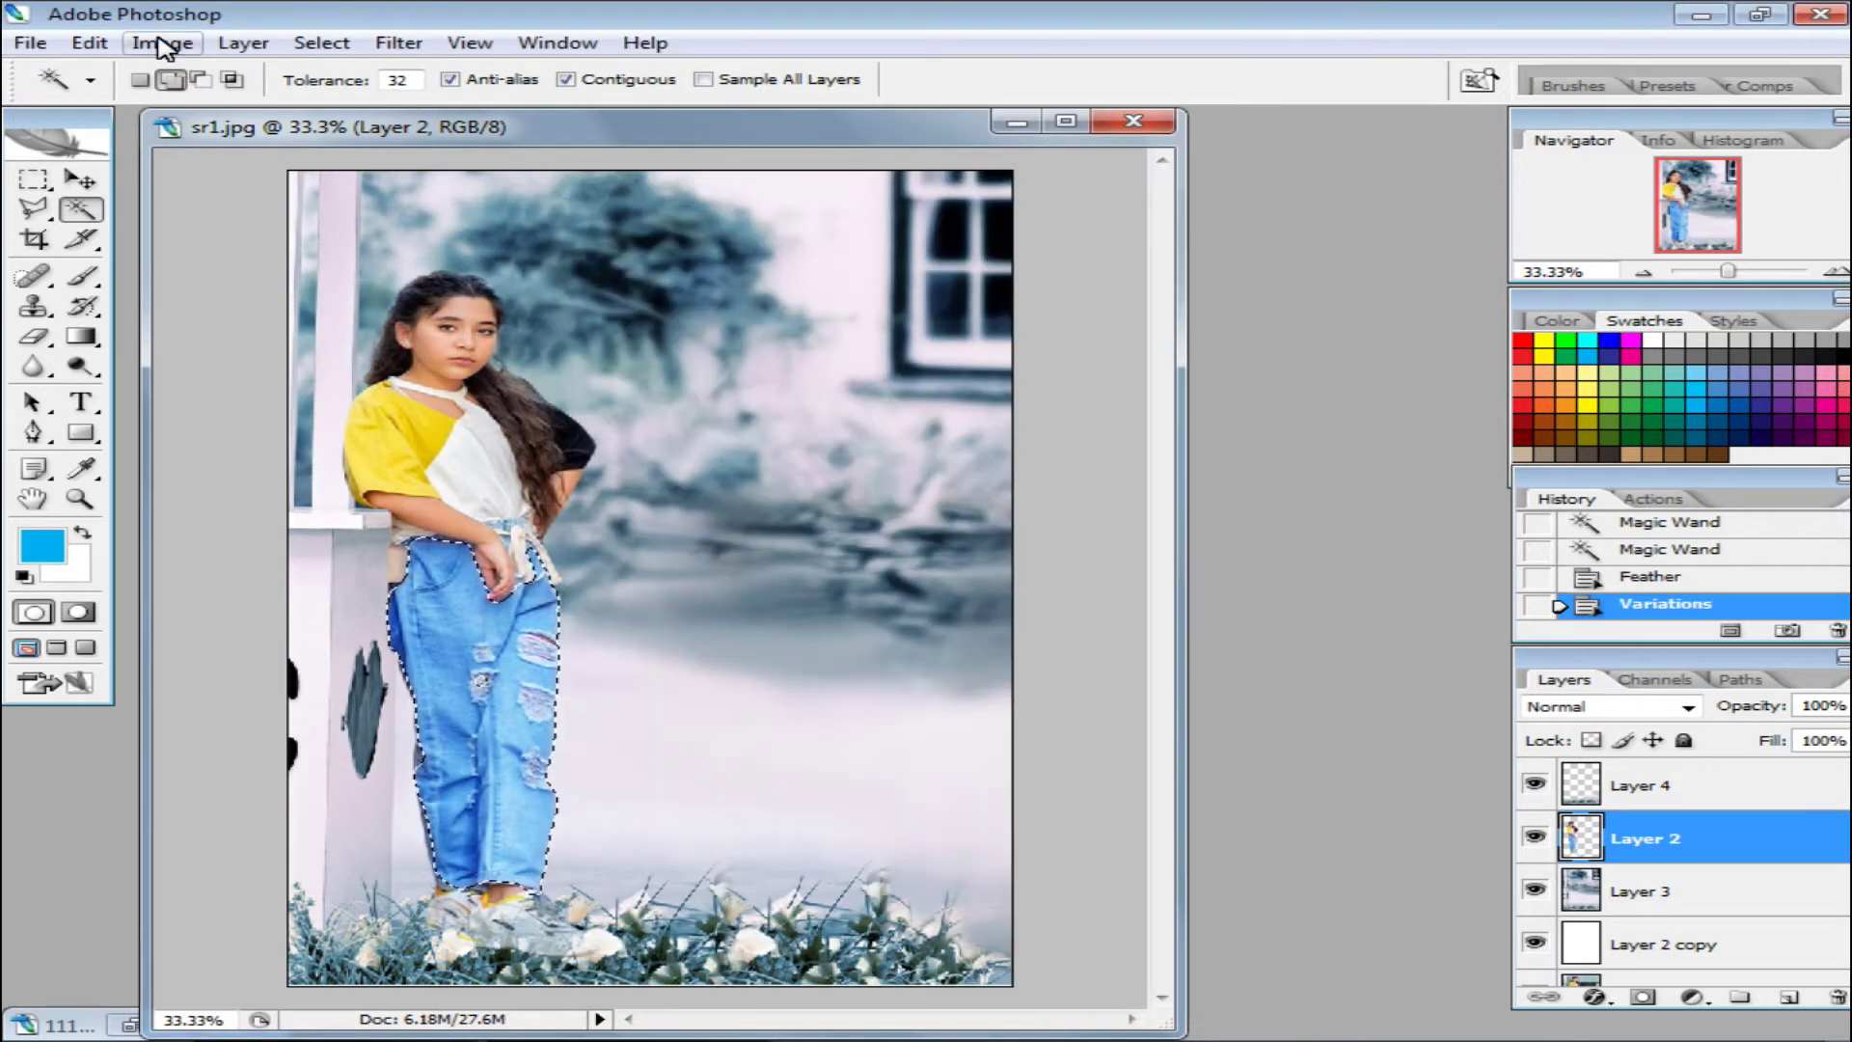
Adjust the jeans' exposure and gamma, then deselect
click(162, 43)
click(620, 513)
drag(848, 316, 850, 314)
mouse_move(843, 433)
mouse_down()
mouse_move(873, 434)
mouse_move(811, 434)
mouse_up()
click(1097, 295)
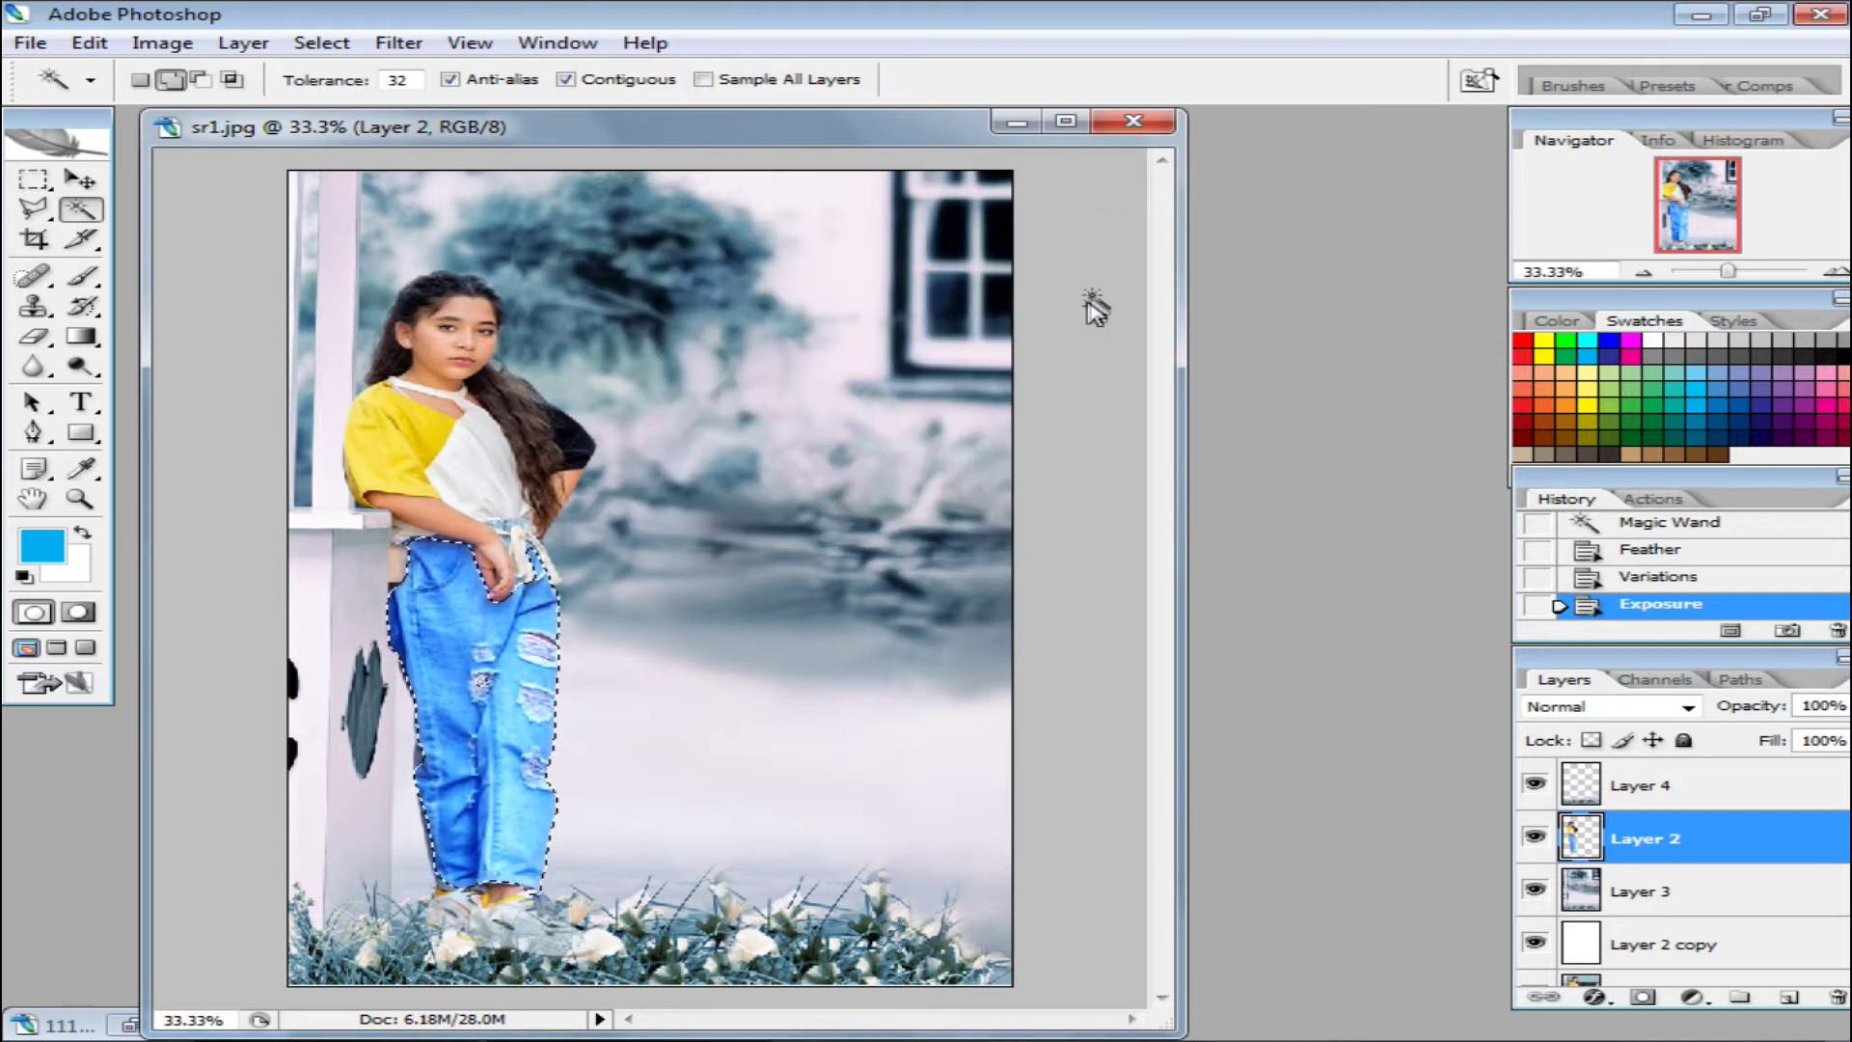
key(ctrl+d)
Select the yellow sleeve with the Magic Wand and feather the selection
click(415, 444)
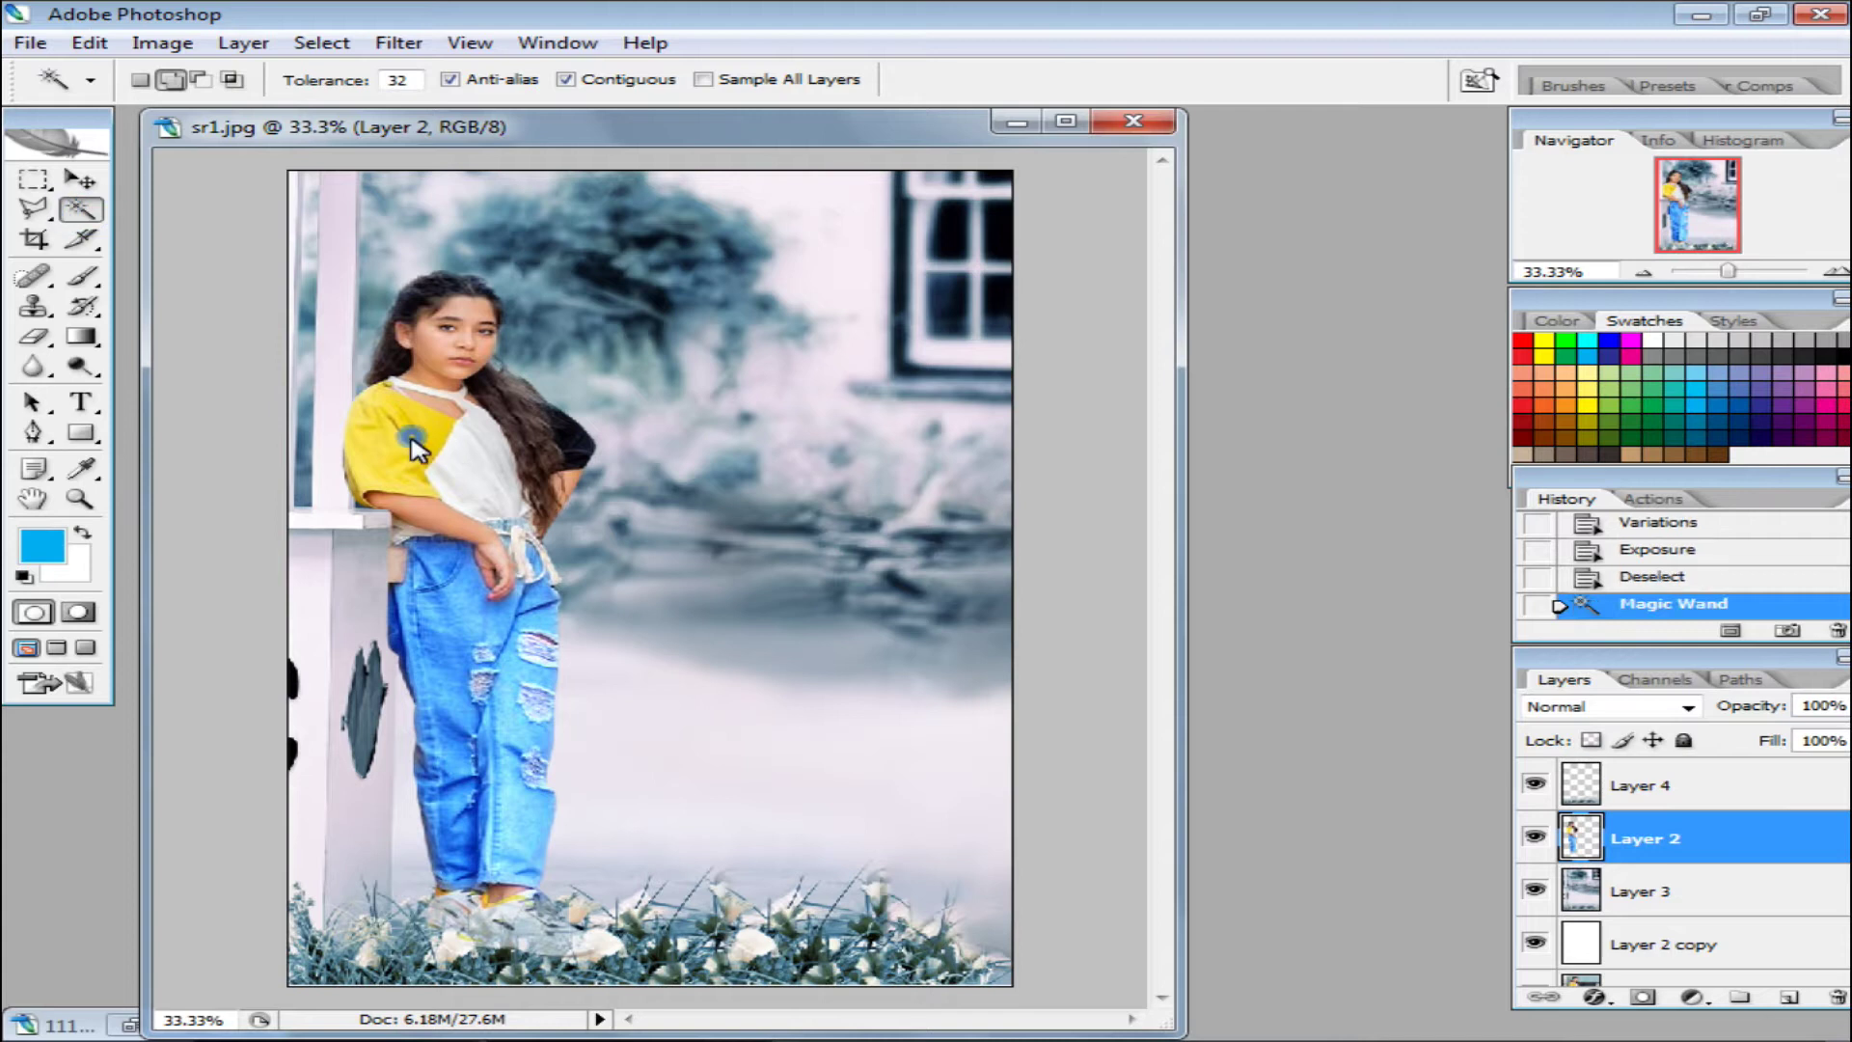
shift+click(381, 444)
shift+click(363, 494)
click(322, 43)
click(393, 405)
click(1082, 343)
key(ctrl+d)
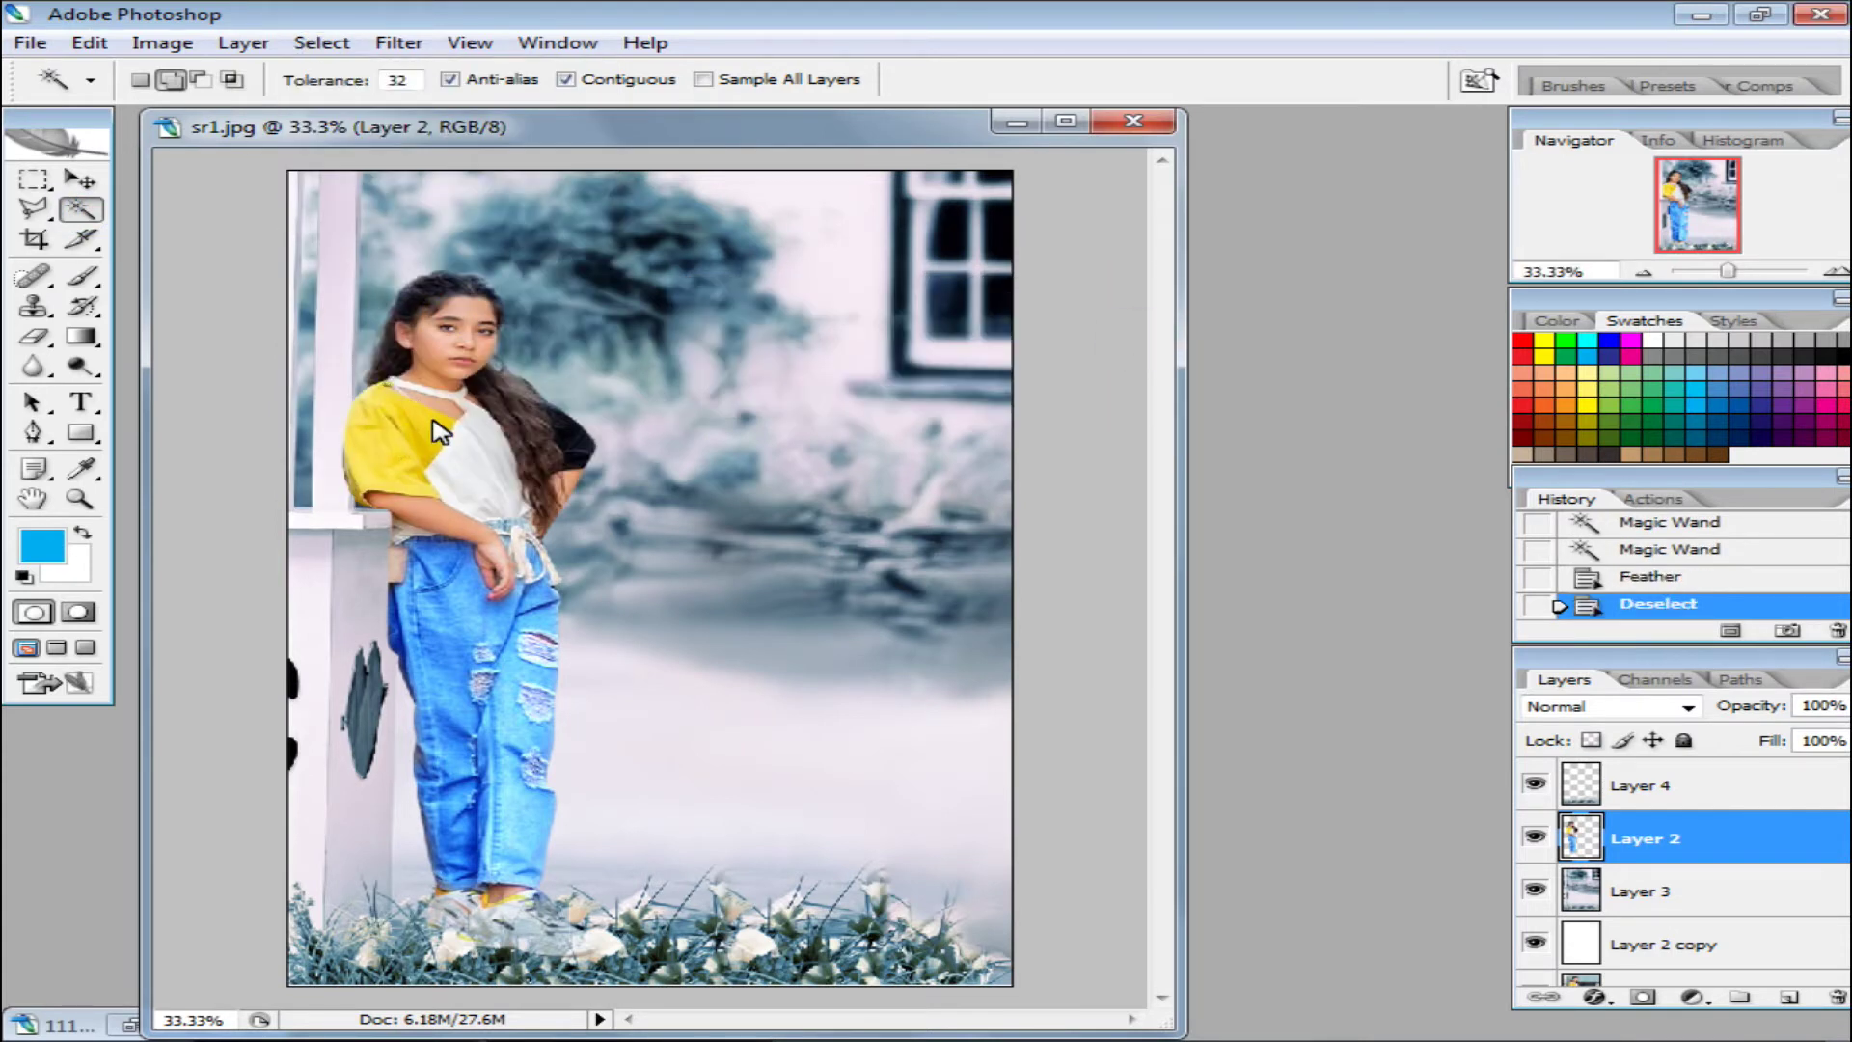
key(ctrl+z)
Apply Variations More Yellow and an Exposure +0.13 boost to the sleeve
click(162, 43)
click(569, 662)
click(880, 473)
click(1244, 185)
click(162, 42)
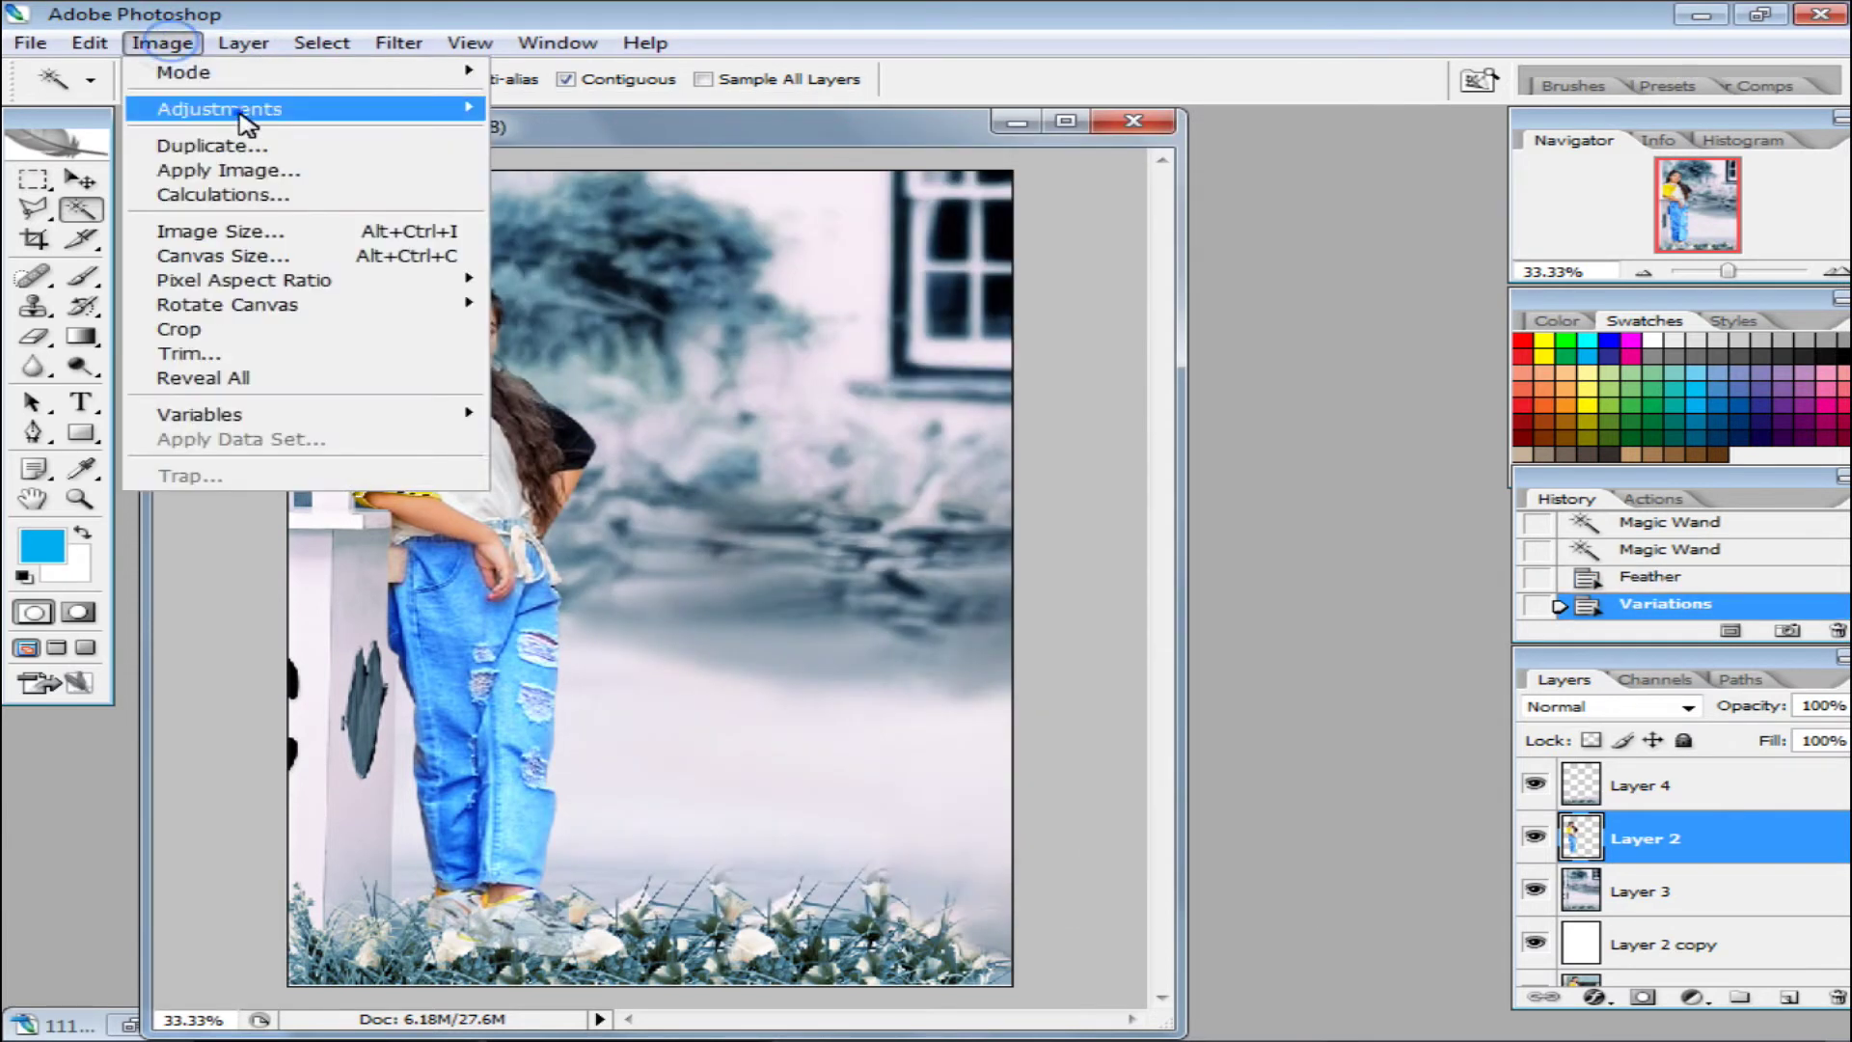
click(734, 514)
drag(842, 313, 847, 312)
drag(842, 433, 866, 437)
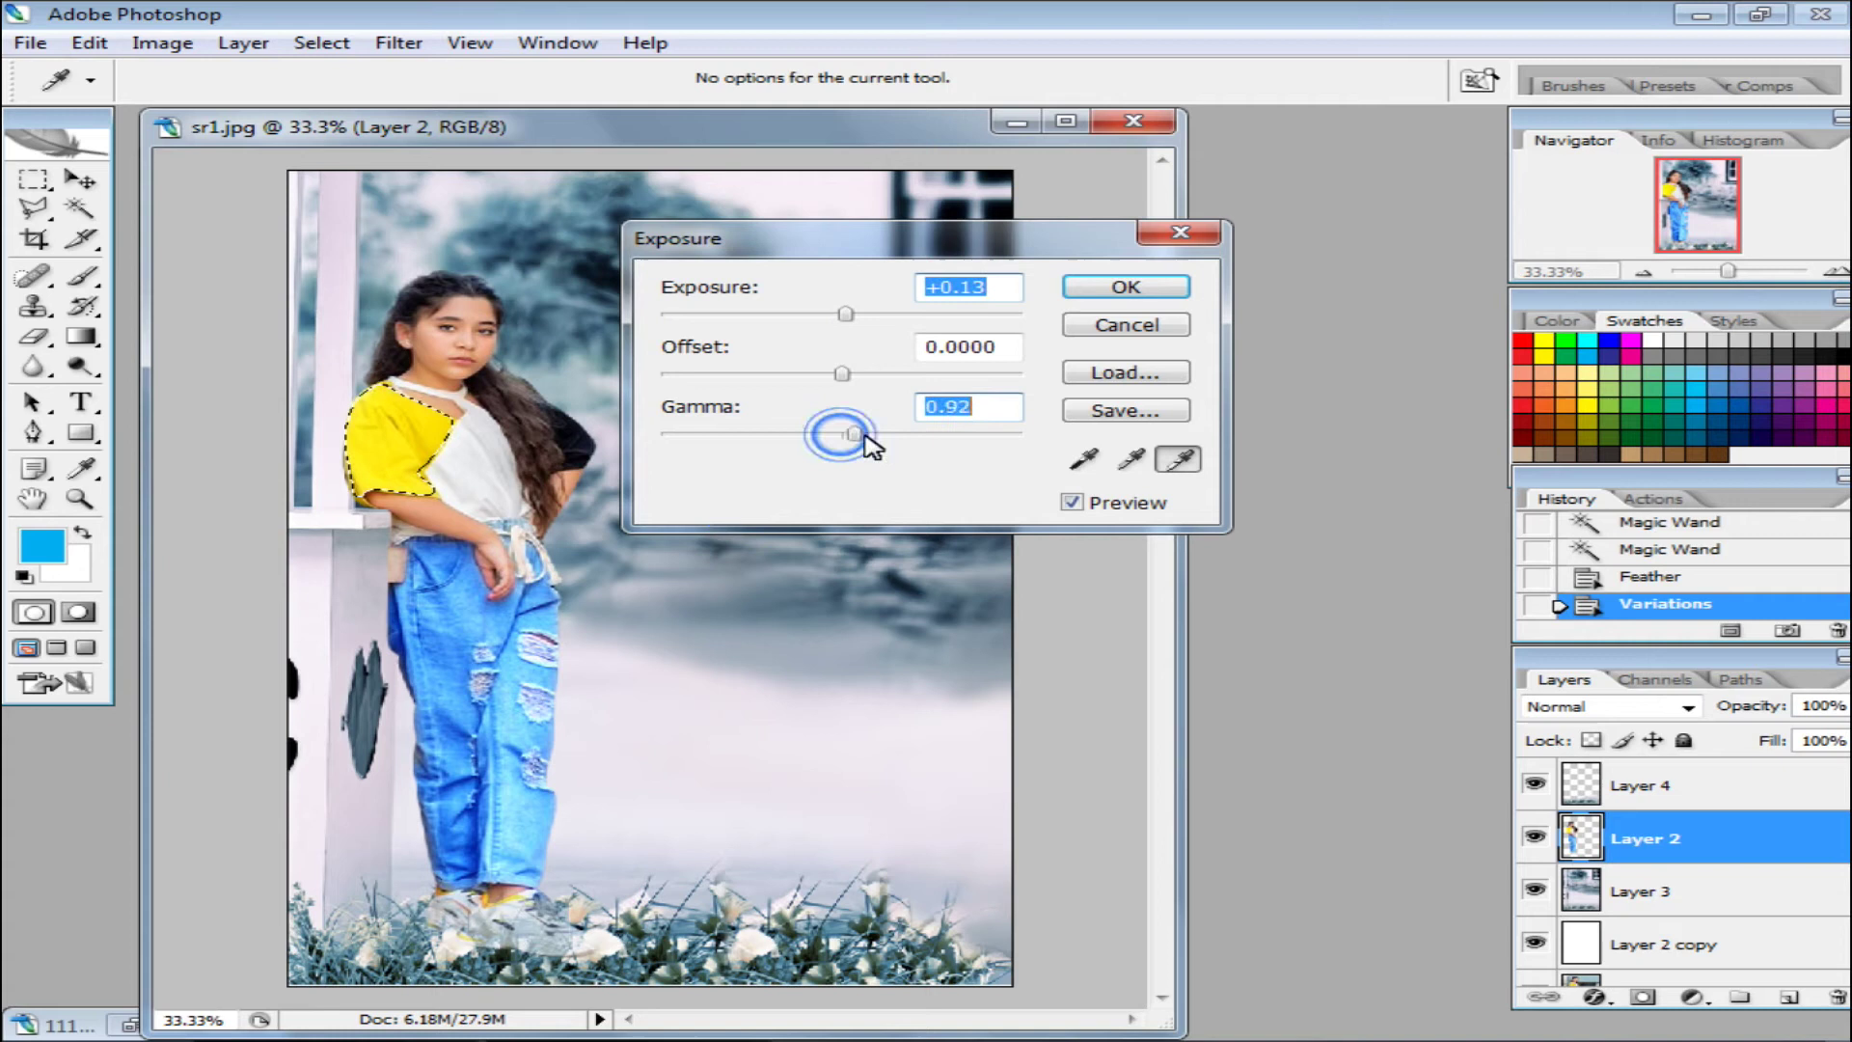
click(1102, 295)
Select and feather the white front of the top
click(502, 463)
click(521, 521)
click(473, 453)
click(321, 42)
click(367, 303)
Brighten the white top with Exposure +0.67, then deselect
click(1065, 349)
click(162, 43)
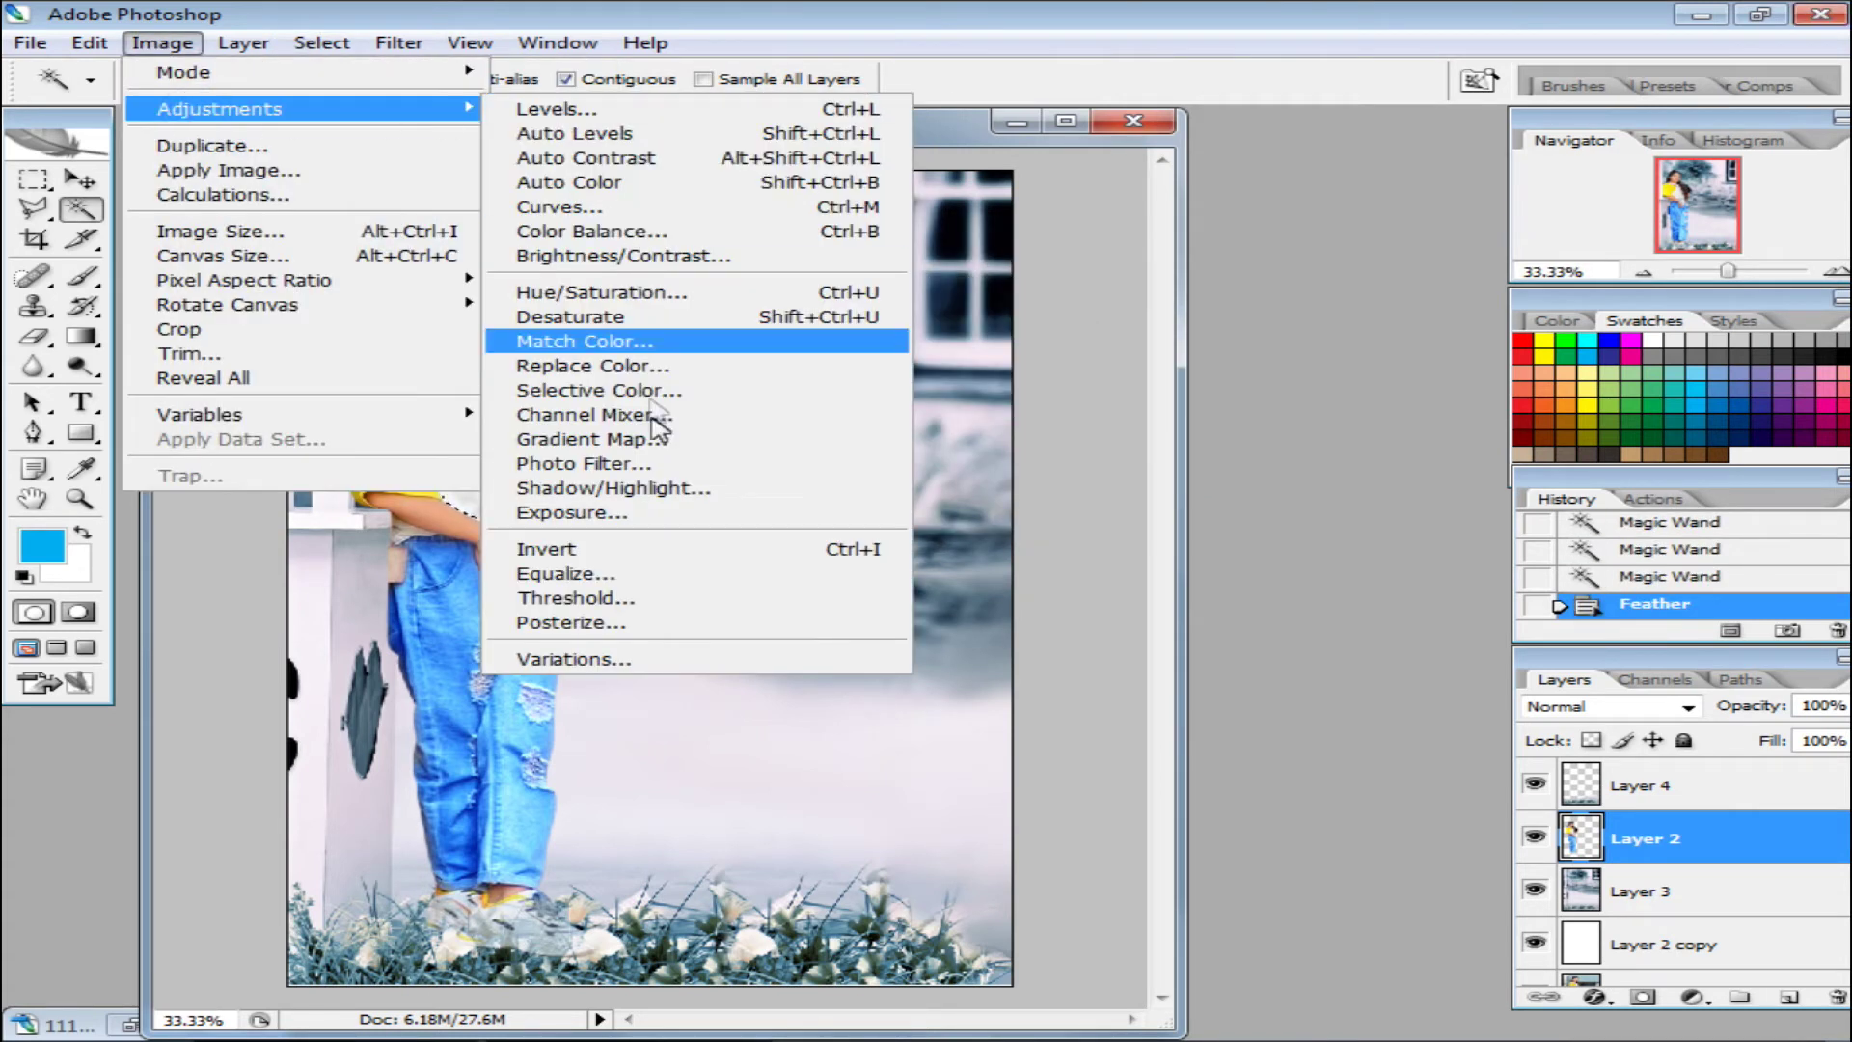
click(669, 516)
drag(845, 314, 859, 313)
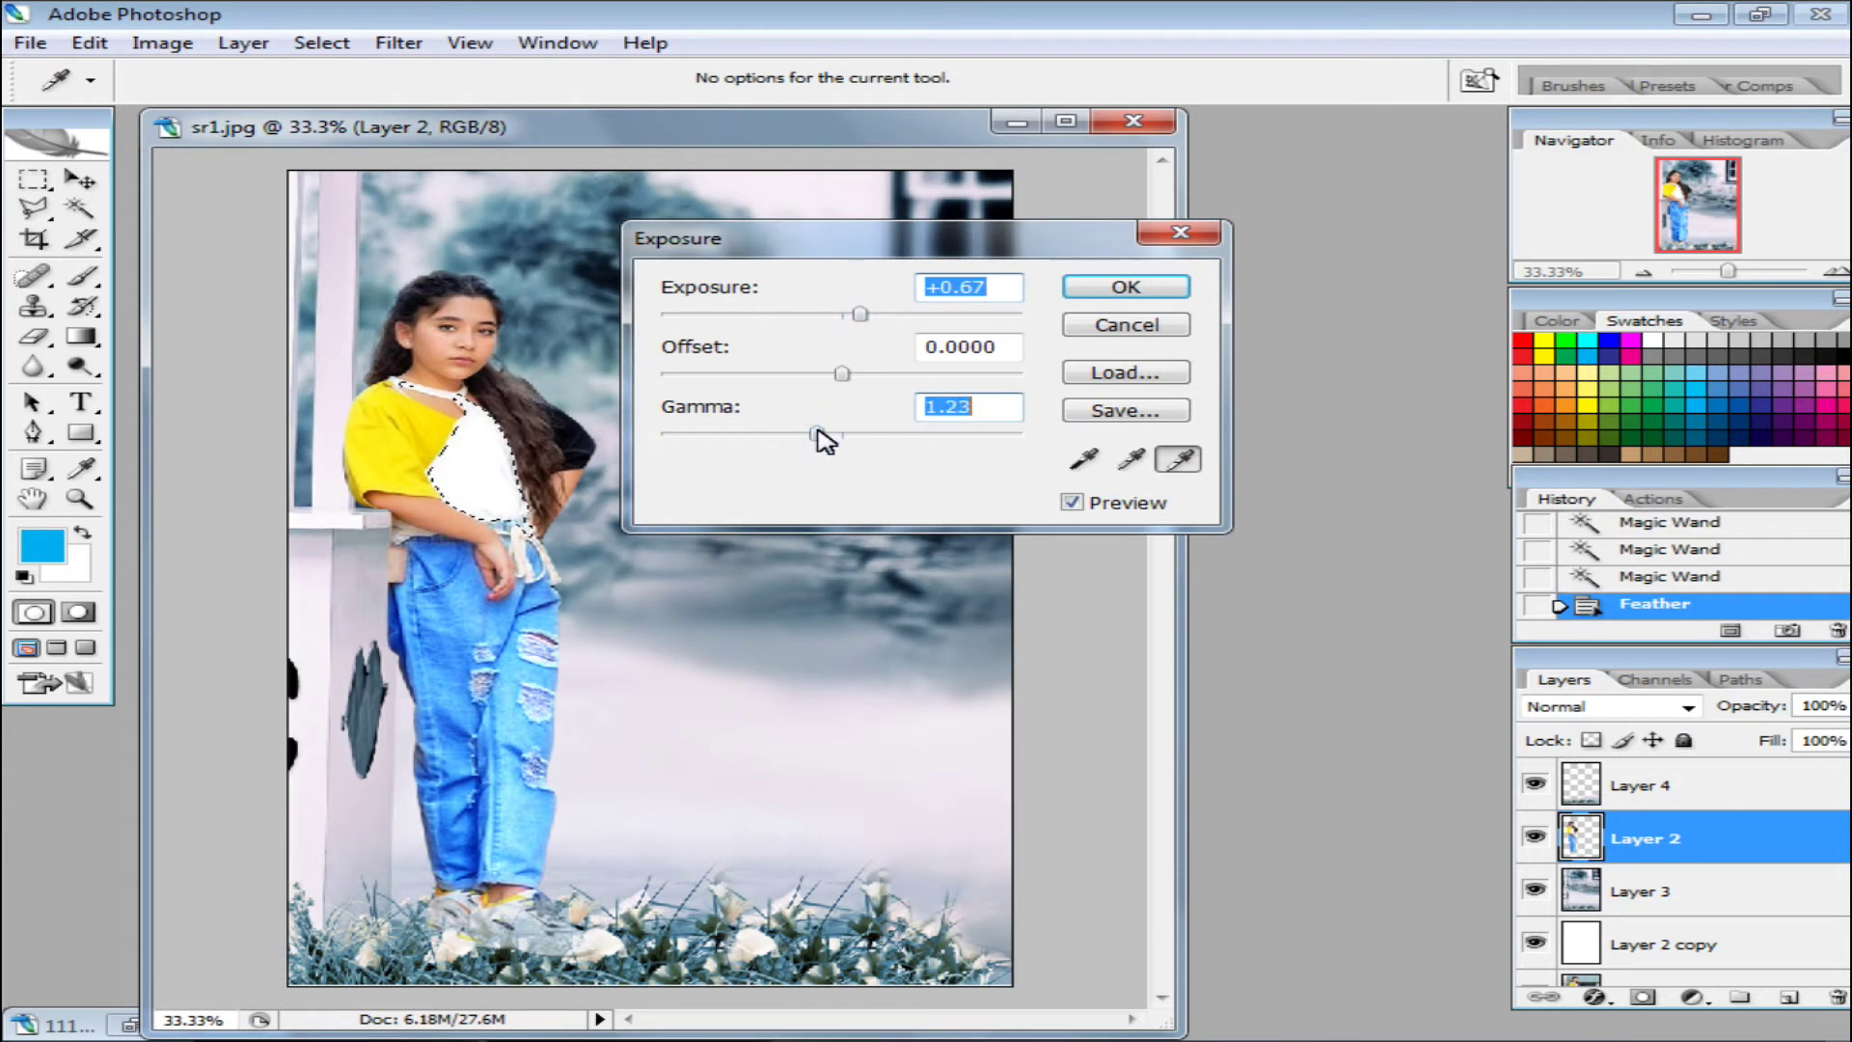
click(1126, 286)
key(ctrl+d)
Lasso a feathered selection around the left girl's hair
key(w)
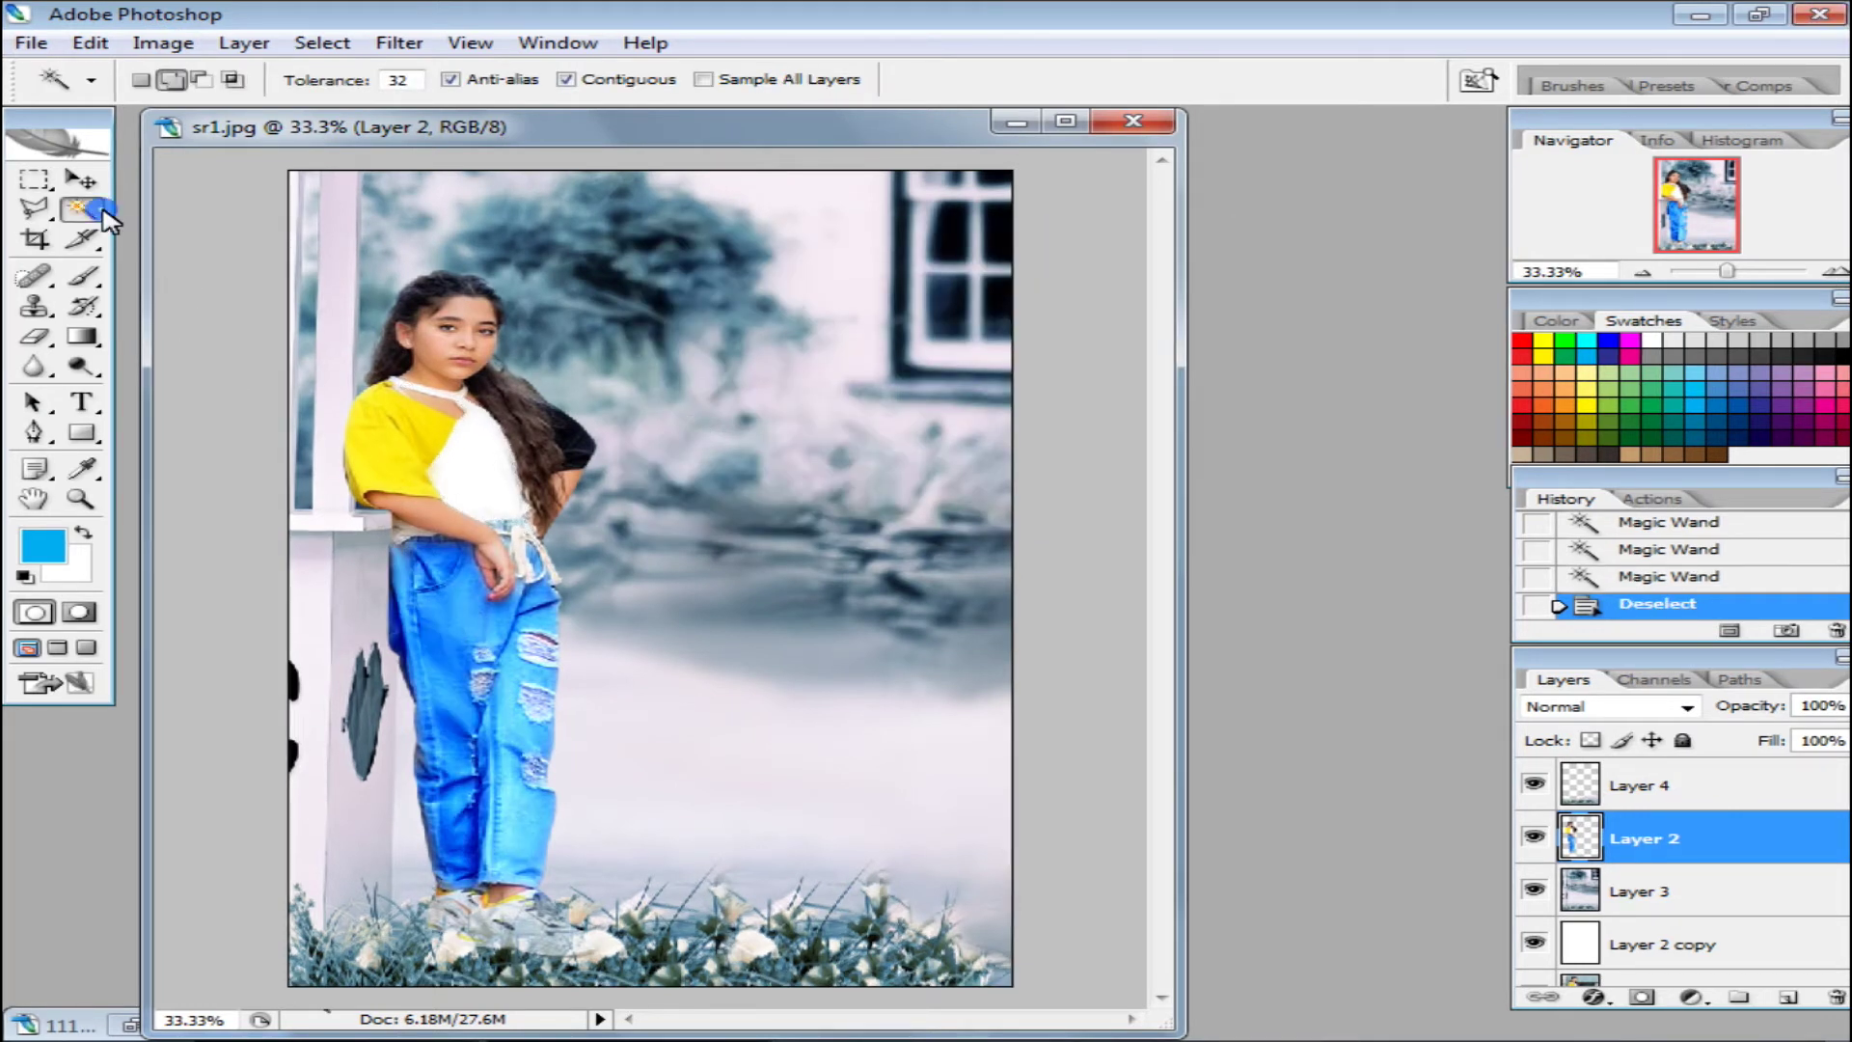
click(480, 281)
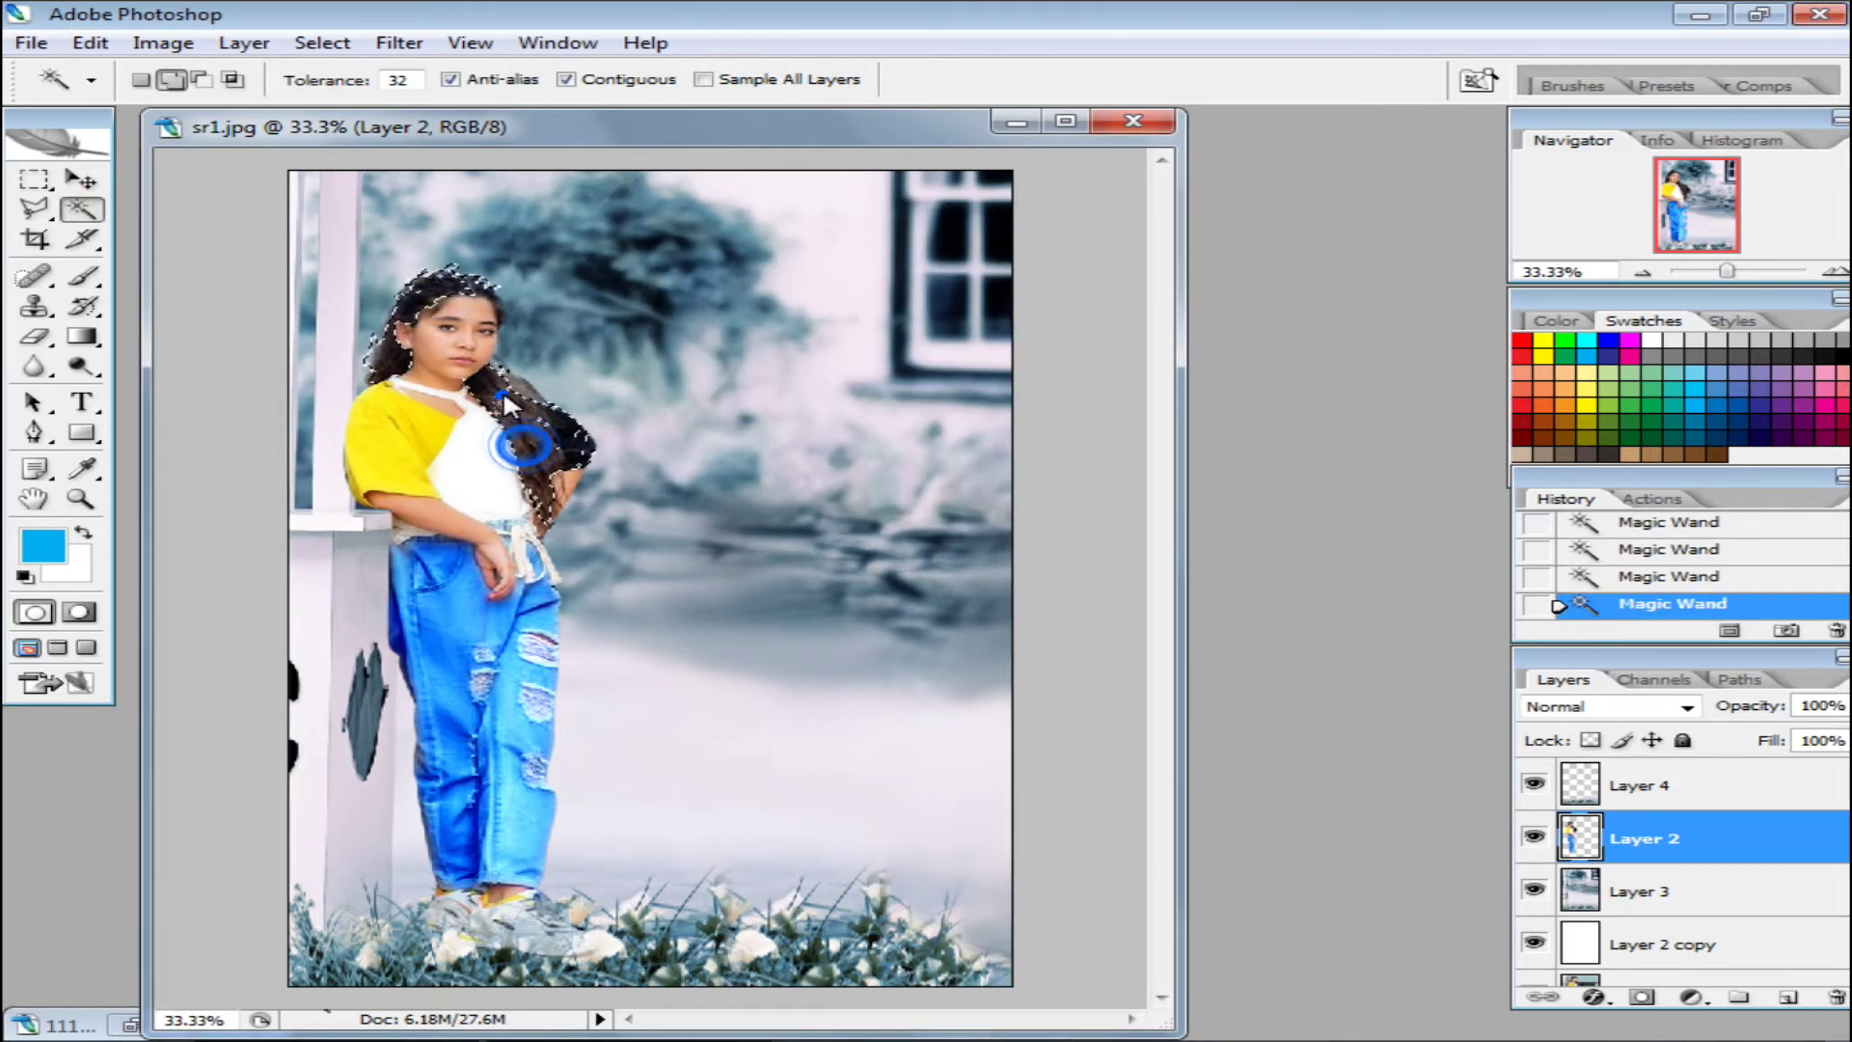
key(l)
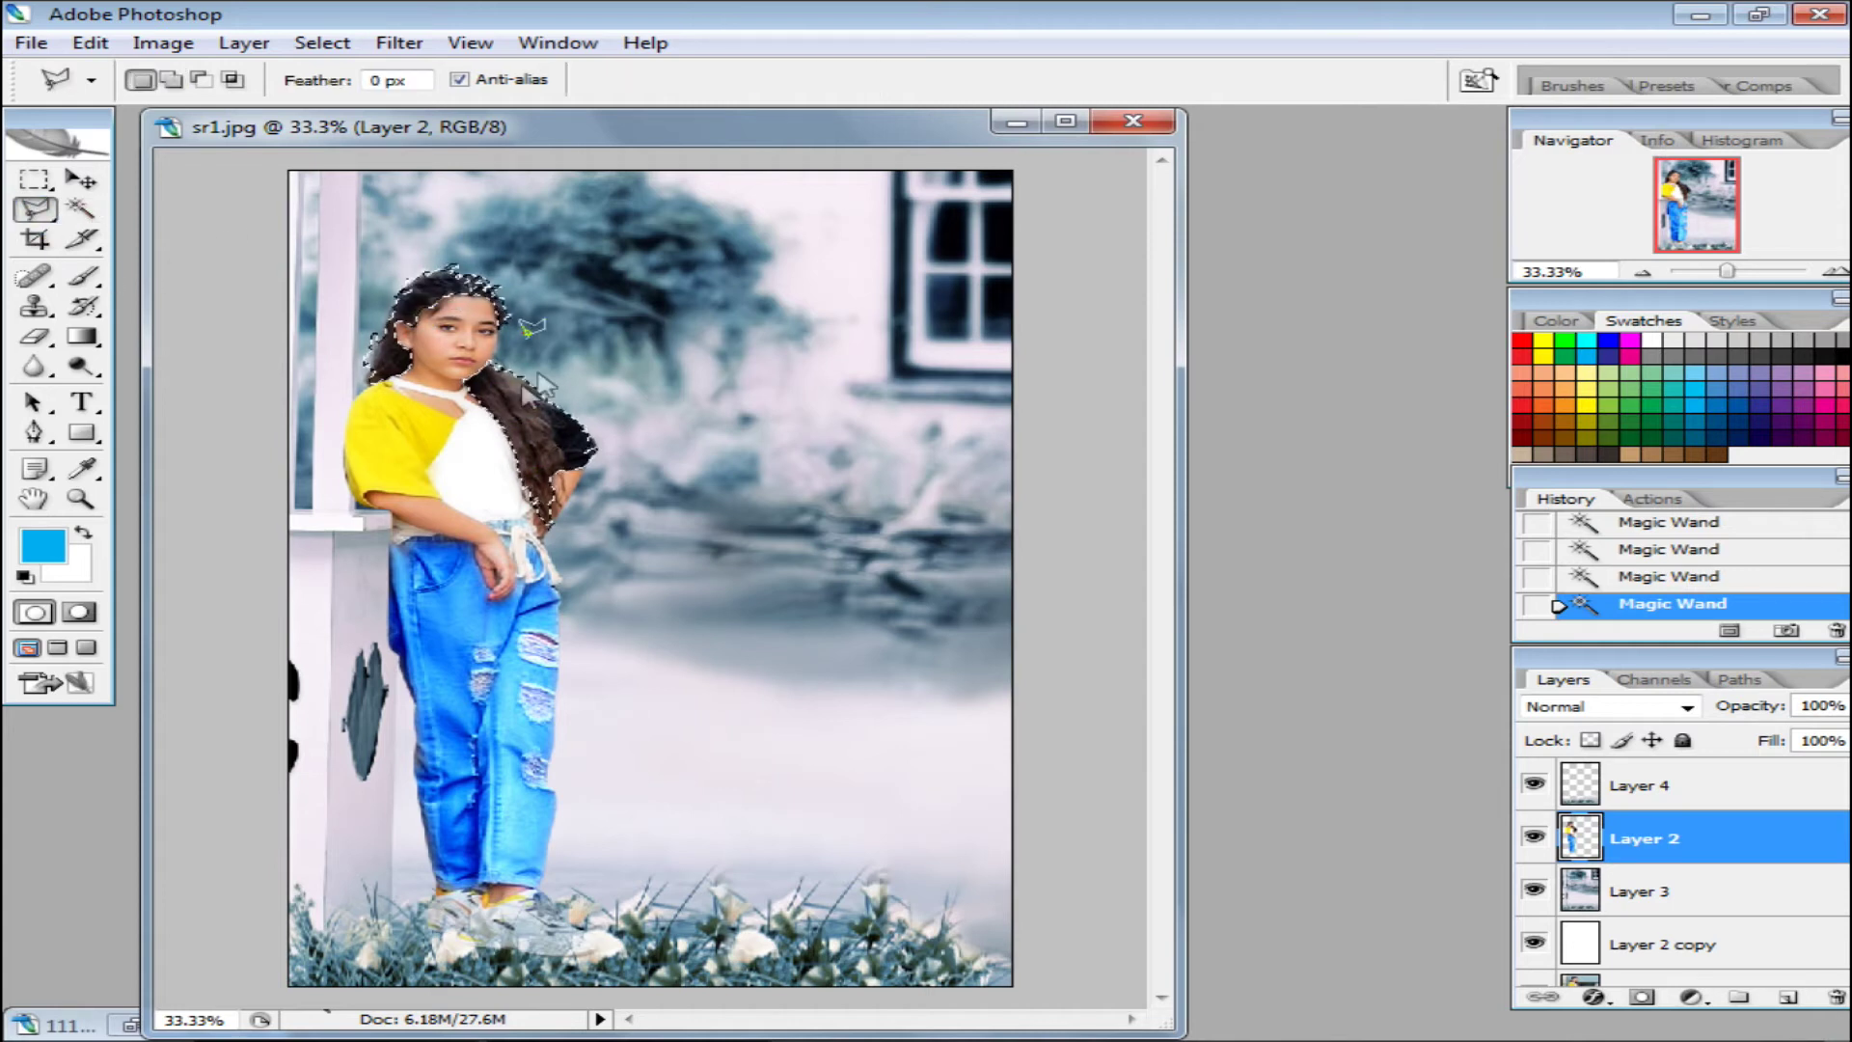
click(562, 370)
click(322, 42)
click(473, 304)
click(1069, 355)
Darken the hair with Levels (input shadows 42), then deselect
click(163, 42)
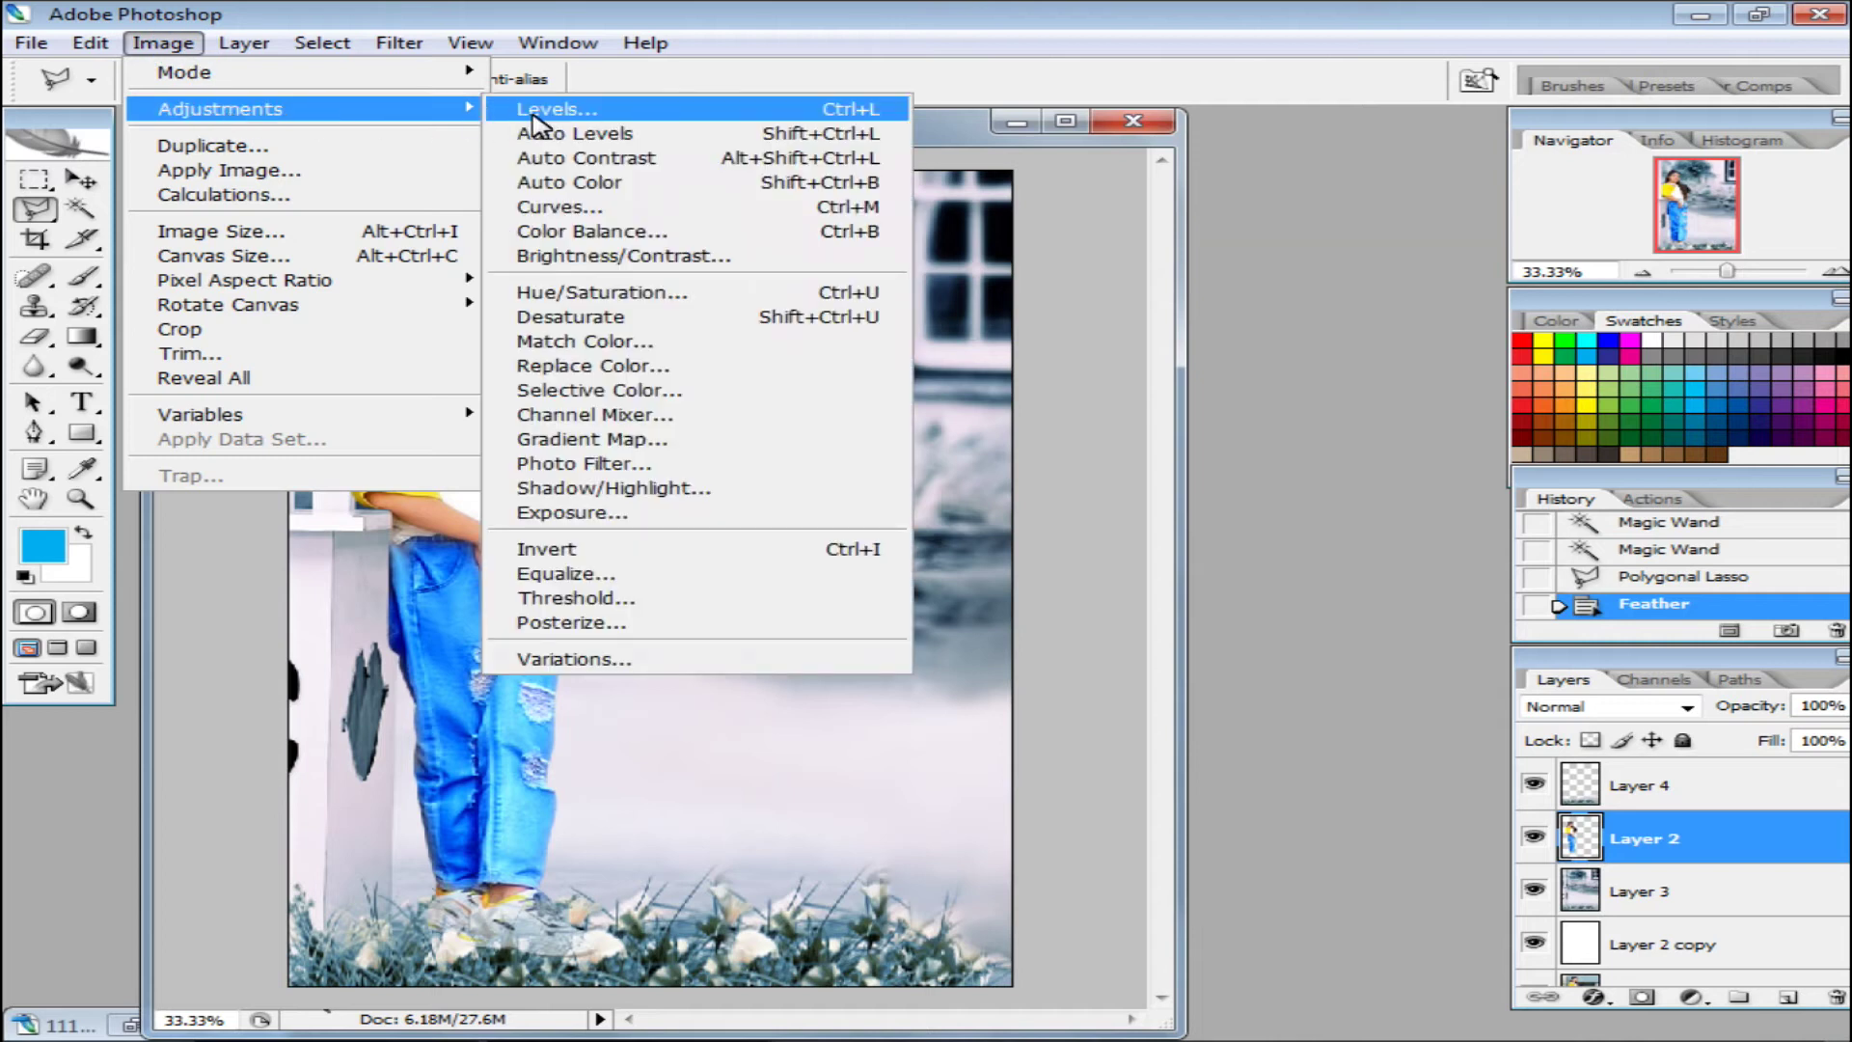
click(589, 111)
drag(628, 625, 702, 625)
drag(1087, 711, 1046, 710)
drag(898, 625, 863, 625)
click(1244, 418)
key(ctrl+d)
click(1341, 362)
Open sr2.jpg
scroll(1778, 569, down, 5)
scroll(1778, 569, down, 2)
click(1119, 687)
double_click(1119, 687)
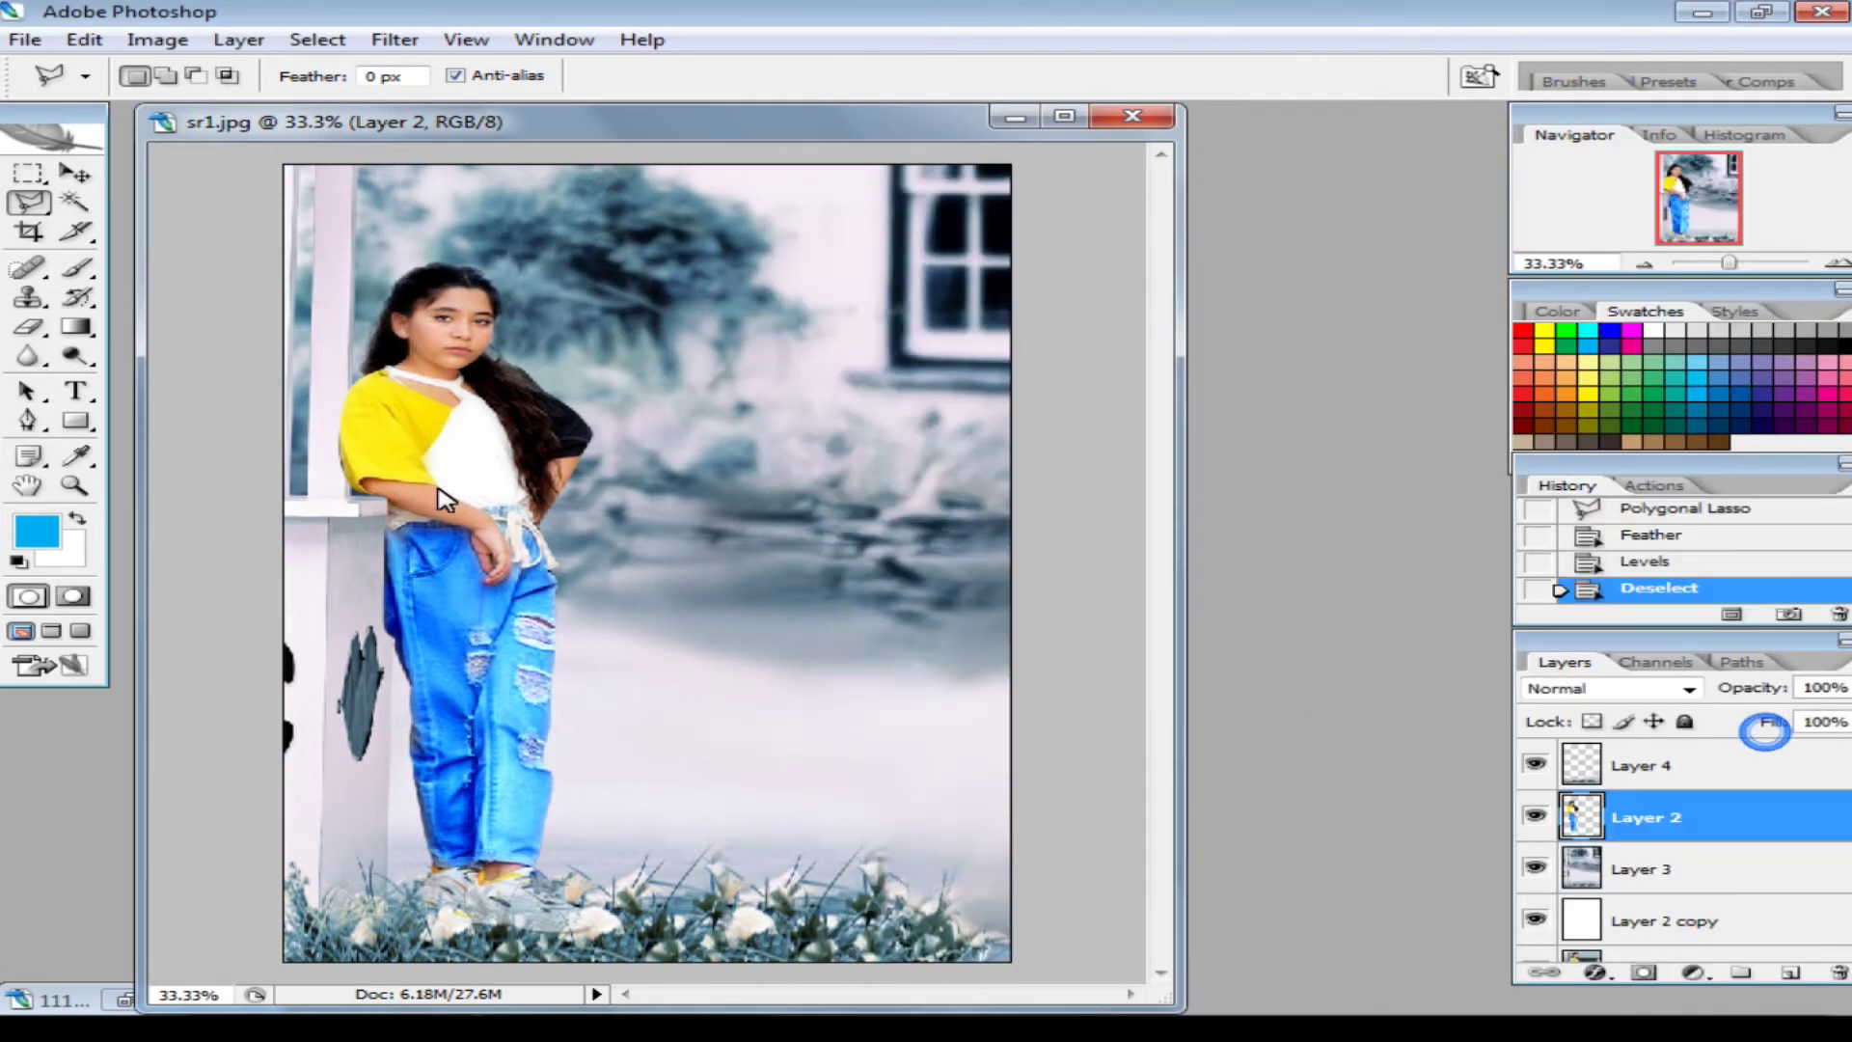
With the Pen tool, trace the raised shoe's sole, the back of the leg and the thigh
click(29, 421)
drag(492, 765, 595, 820)
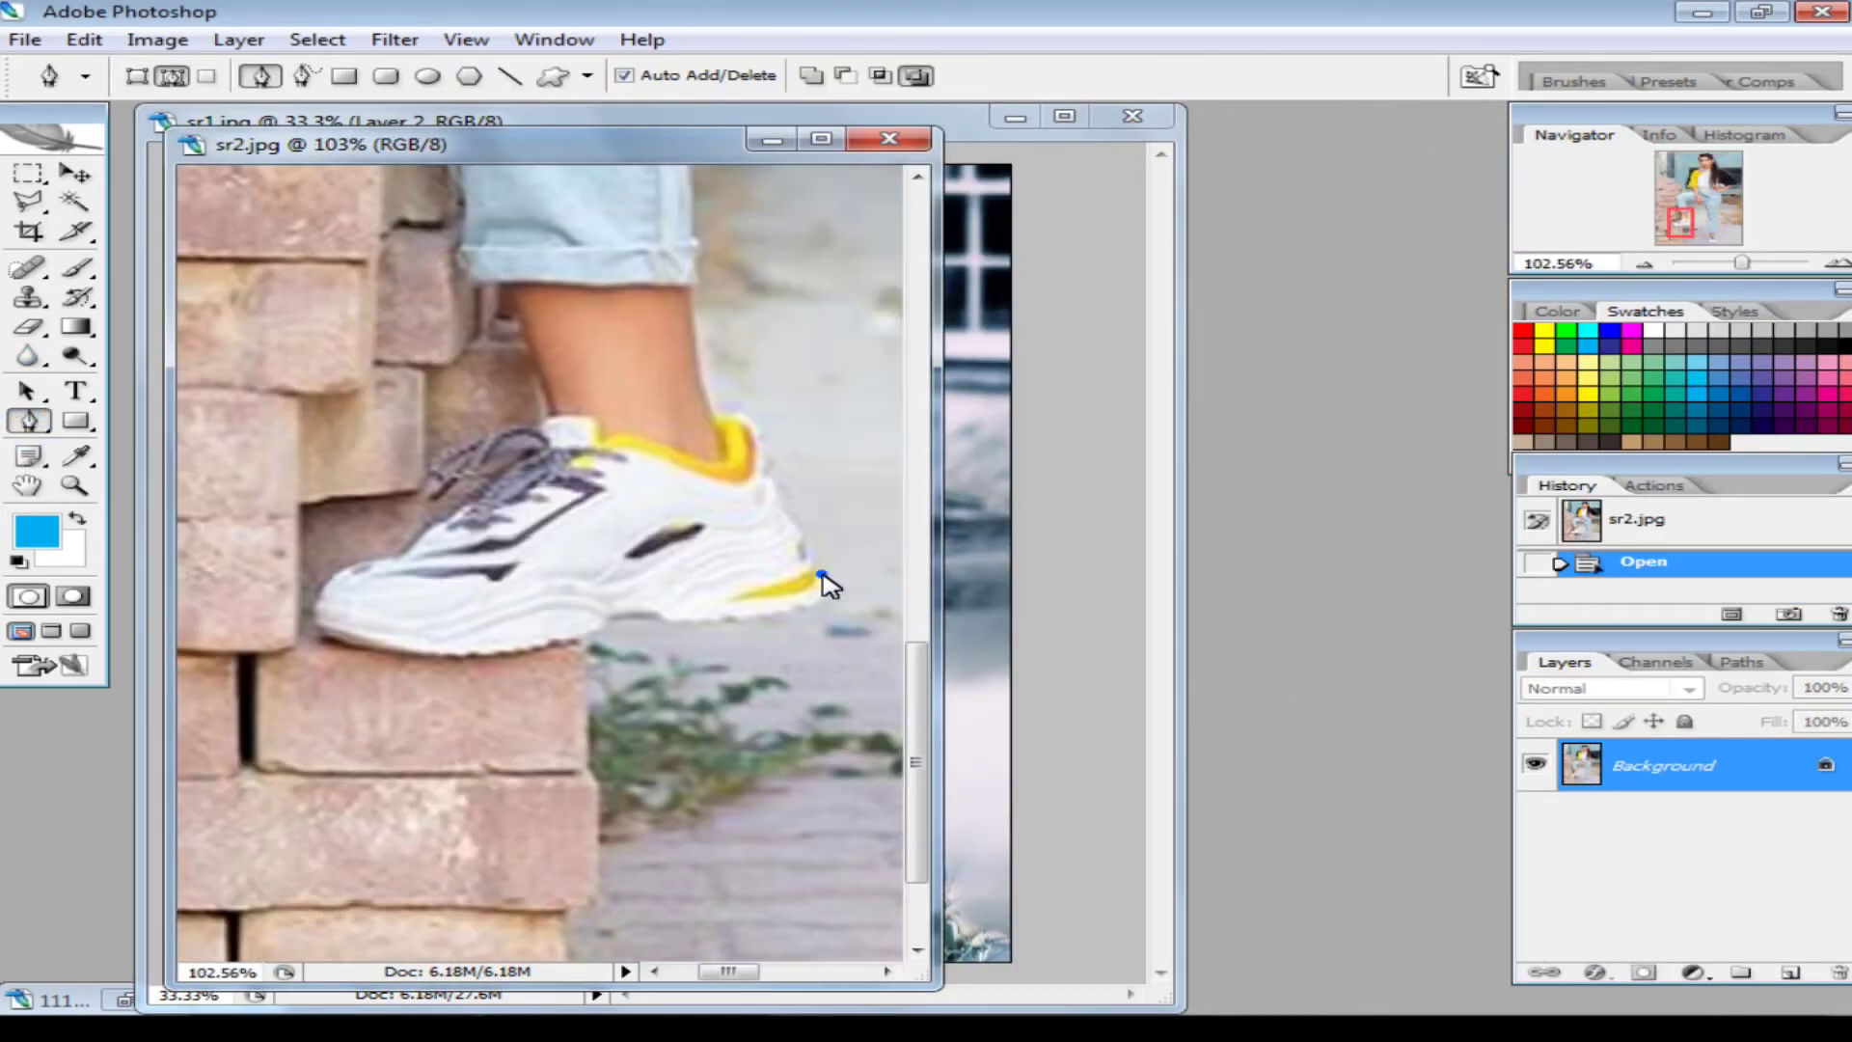
click(821, 573)
click(783, 609)
click(686, 621)
click(638, 620)
click(588, 629)
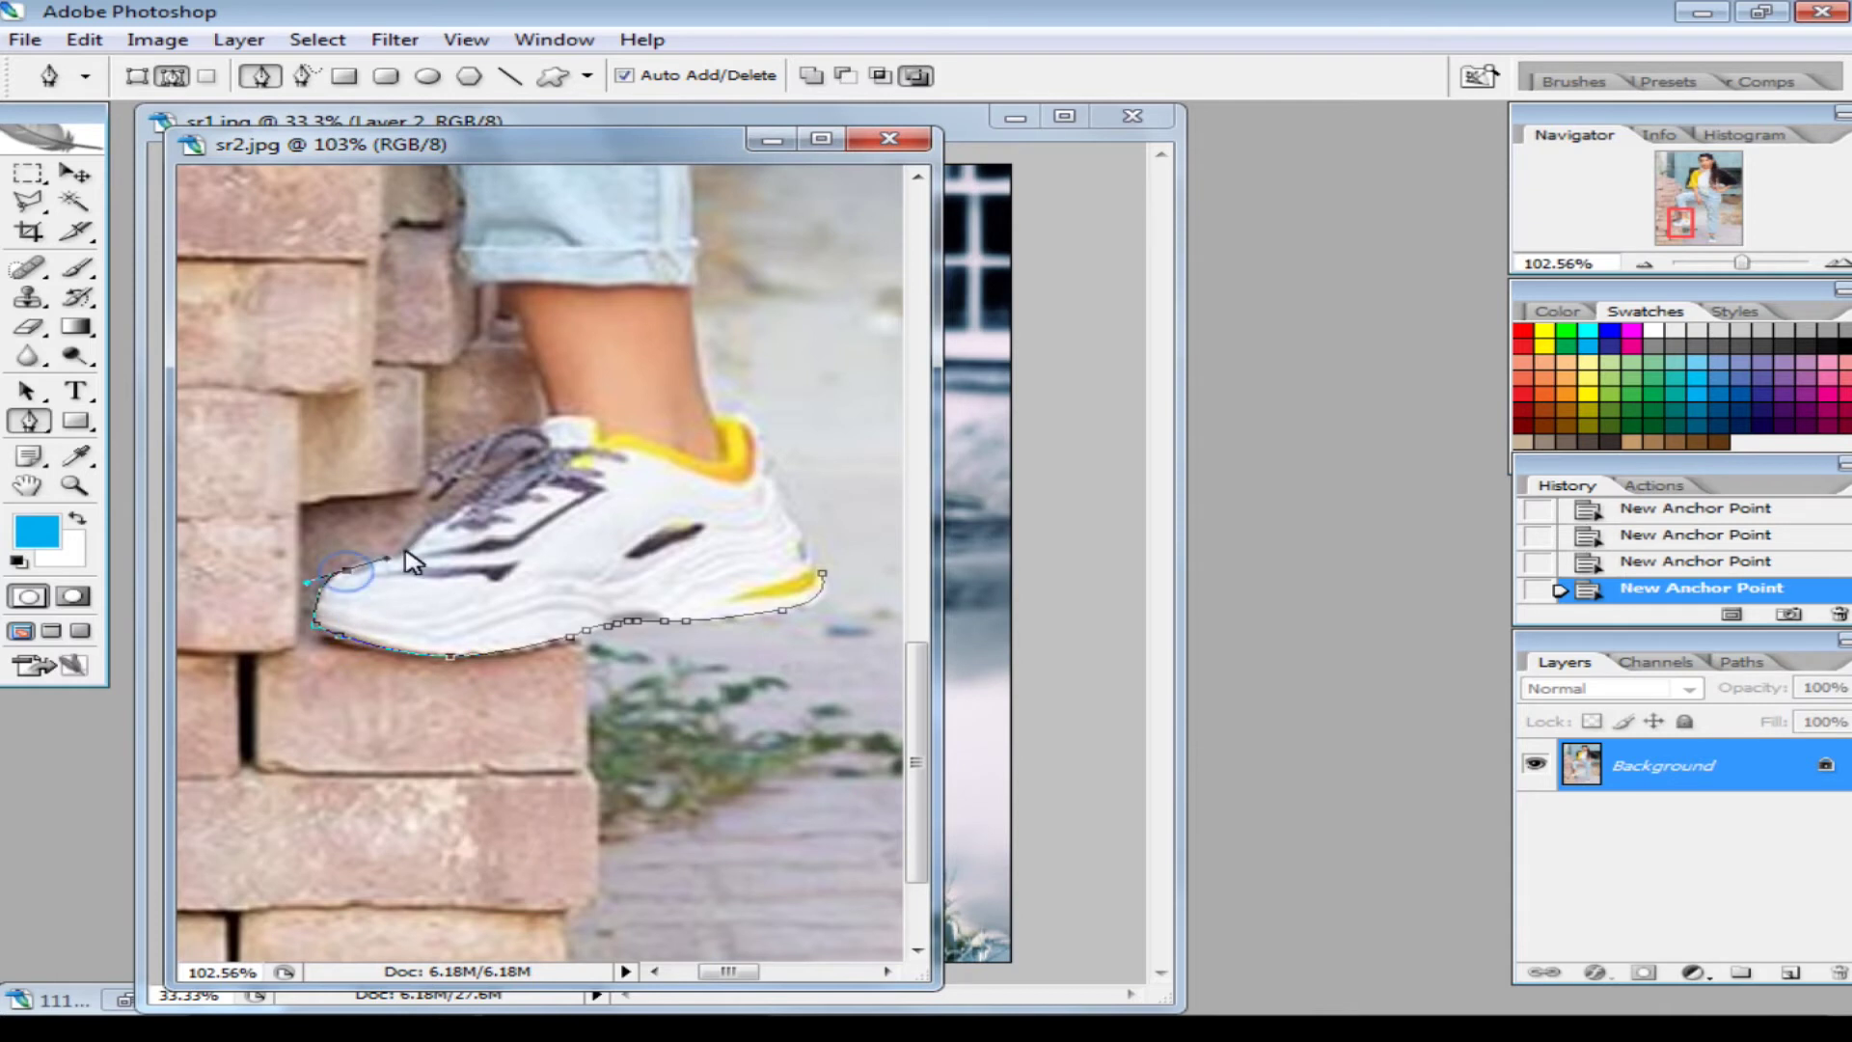
drag(521, 290, 488, 392)
click(488, 393)
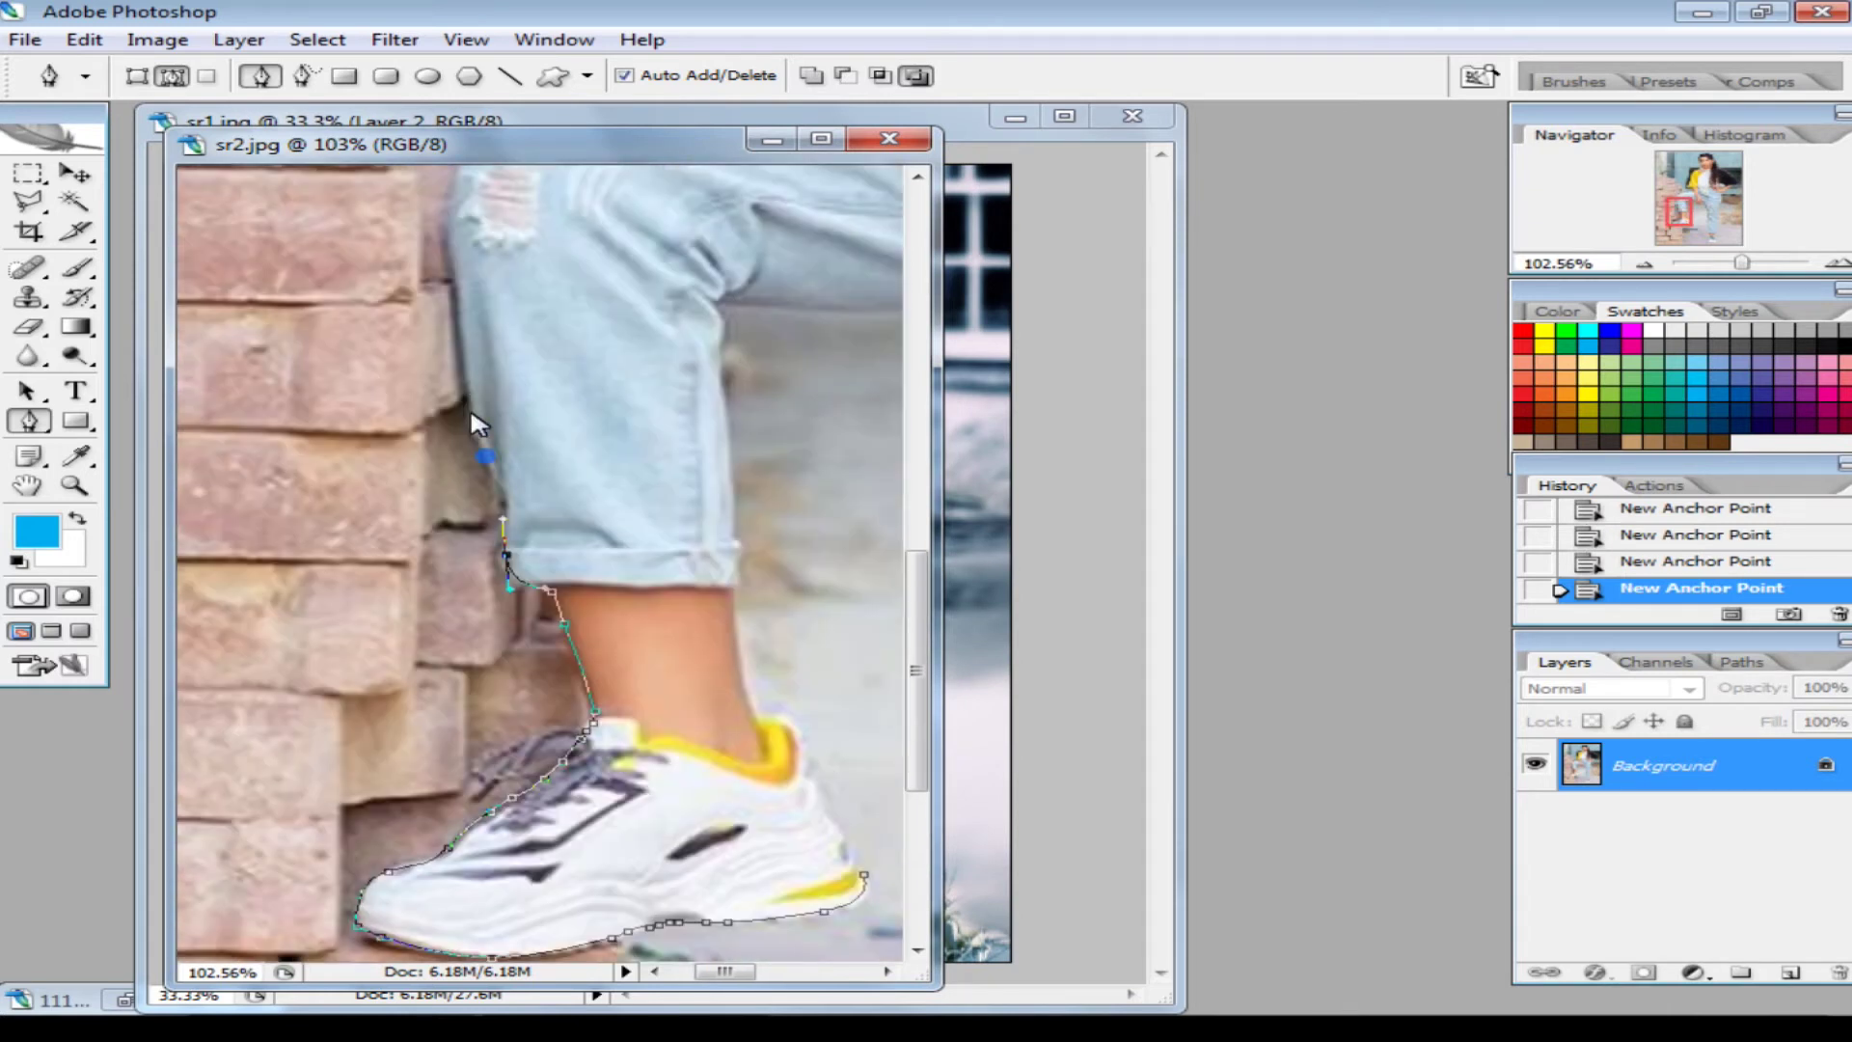
drag(459, 280, 521, 617)
click(482, 409)
drag(519, 311, 598, 463)
drag(527, 479, 585, 468)
Continue the path up the arm and sleeve, around the chin, temple, head and dark shoulder
mouse_move(701, 402)
mouse_down()
mouse_move(662, 475)
mouse_move(642, 372)
mouse_move(583, 485)
mouse_move(661, 414)
mouse_move(654, 516)
mouse_up()
click(642, 373)
click(621, 443)
click(541, 562)
click(666, 505)
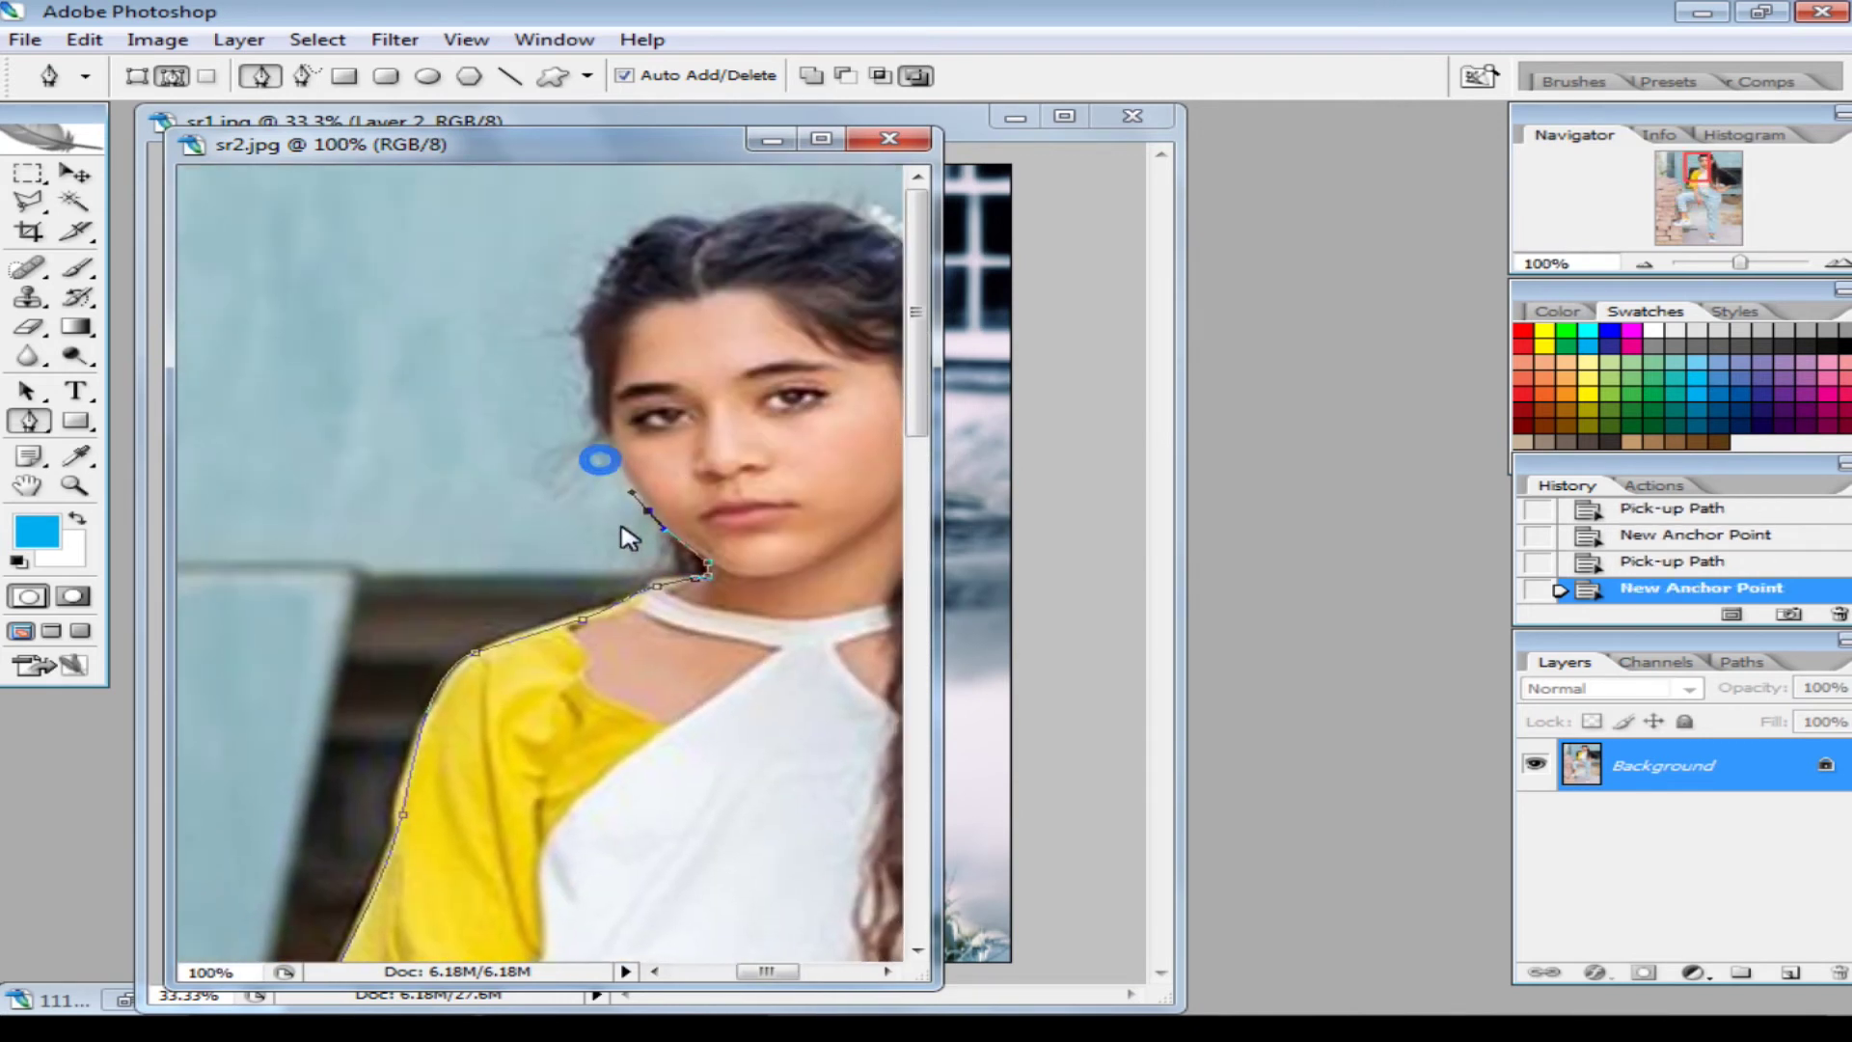
drag(473, 323, 492, 263)
drag(463, 442, 331, 426)
drag(620, 177, 744, 298)
click(579, 400)
click(621, 483)
mouse_move(716, 533)
mouse_down()
mouse_move(750, 573)
mouse_move(836, 577)
mouse_up()
Trace down the jeans' right edge and around the cuff toward the shoe
scroll(750, 573, down, 2)
scroll(676, 608, down, 3)
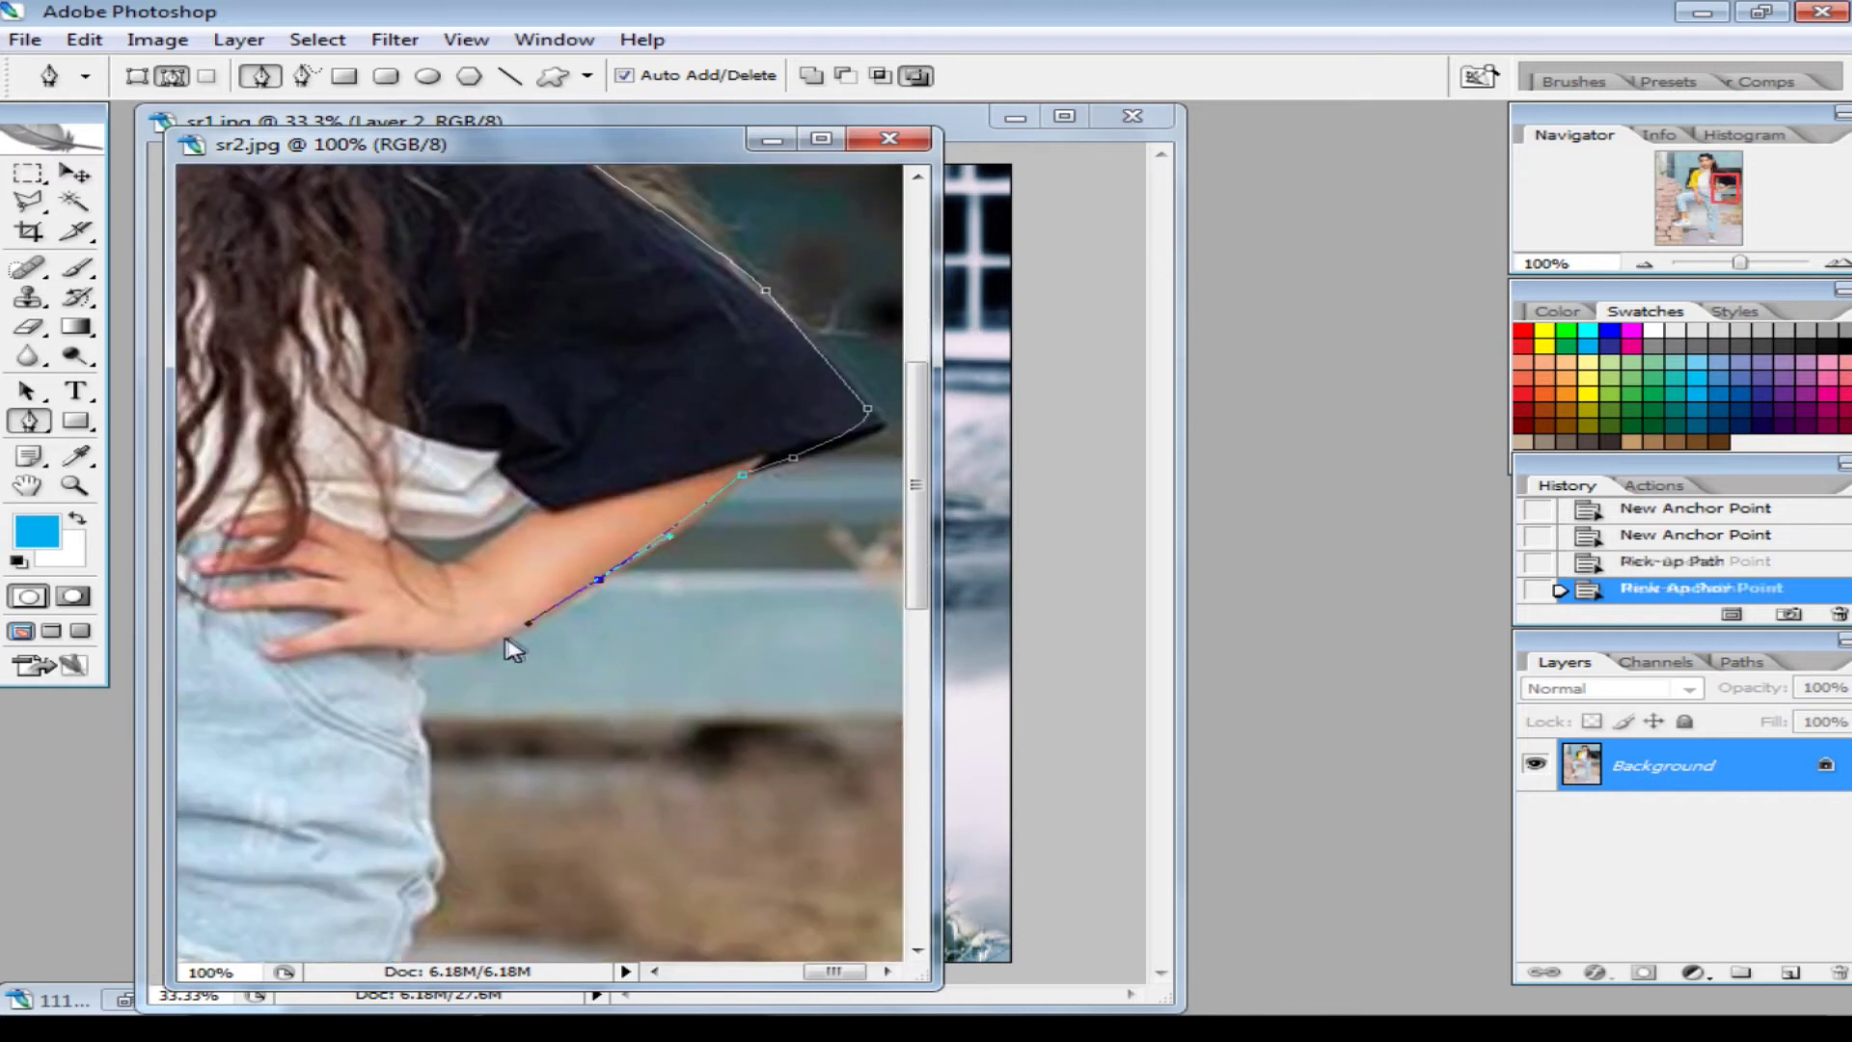
scroll(425, 656, down, 3)
click(455, 608)
scroll(463, 598, down, 3)
scroll(453, 675, down, 3)
click(521, 560)
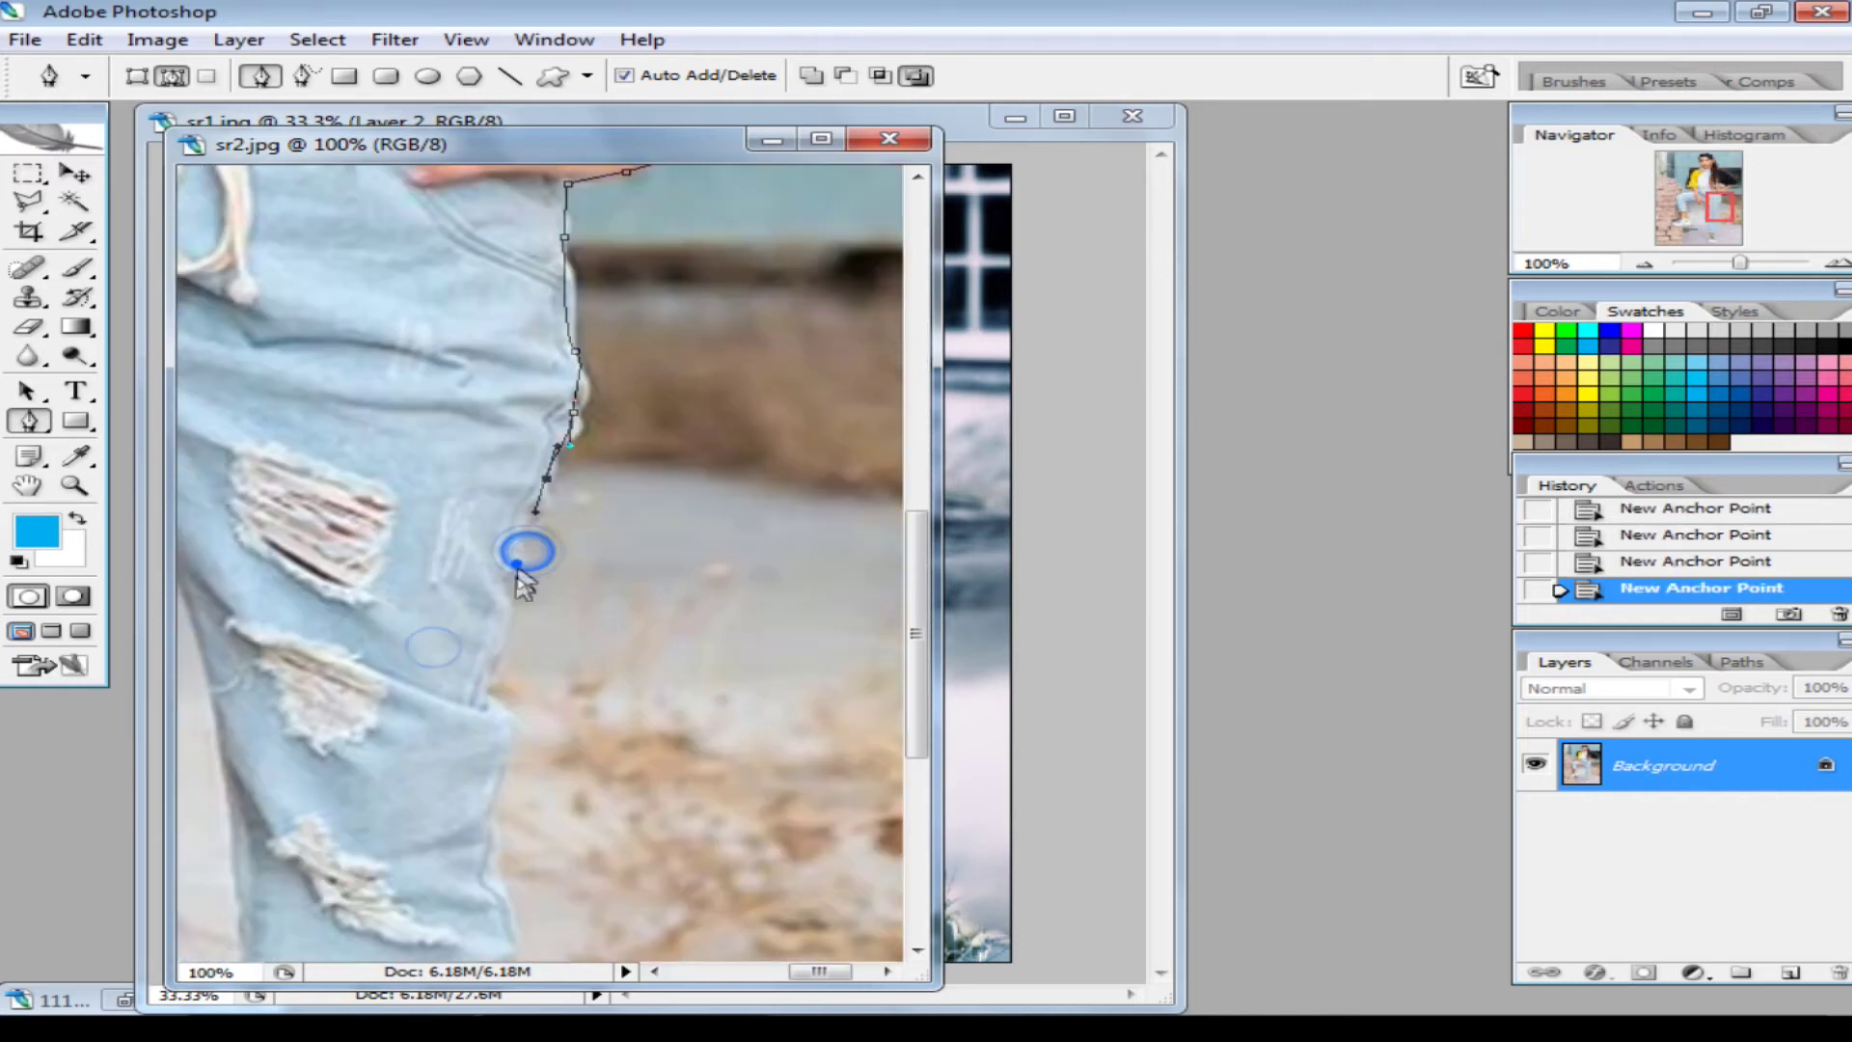
scroll(554, 541, down, 2)
scroll(553, 511, down, 2)
scroll(553, 483, down, 2)
click(543, 517)
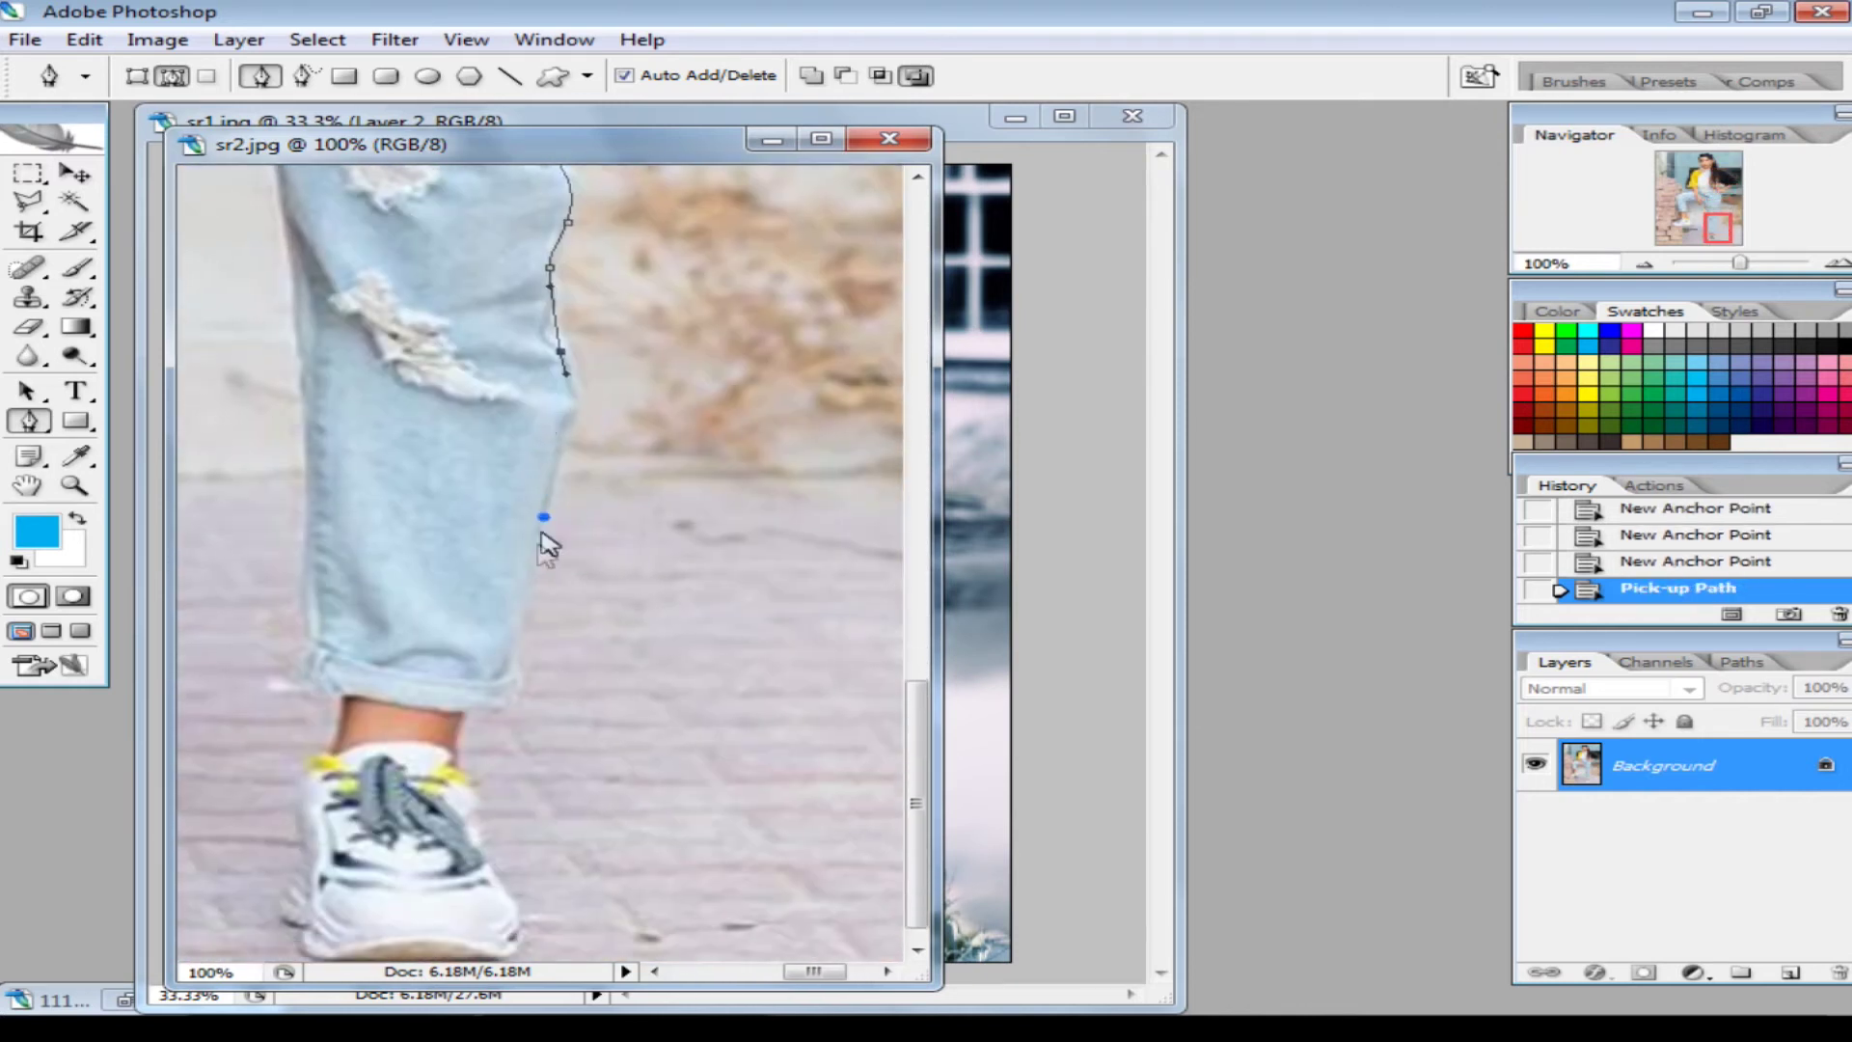
click(528, 574)
scroll(598, 675, down, 1)
click(567, 683)
click(542, 686)
click(532, 732)
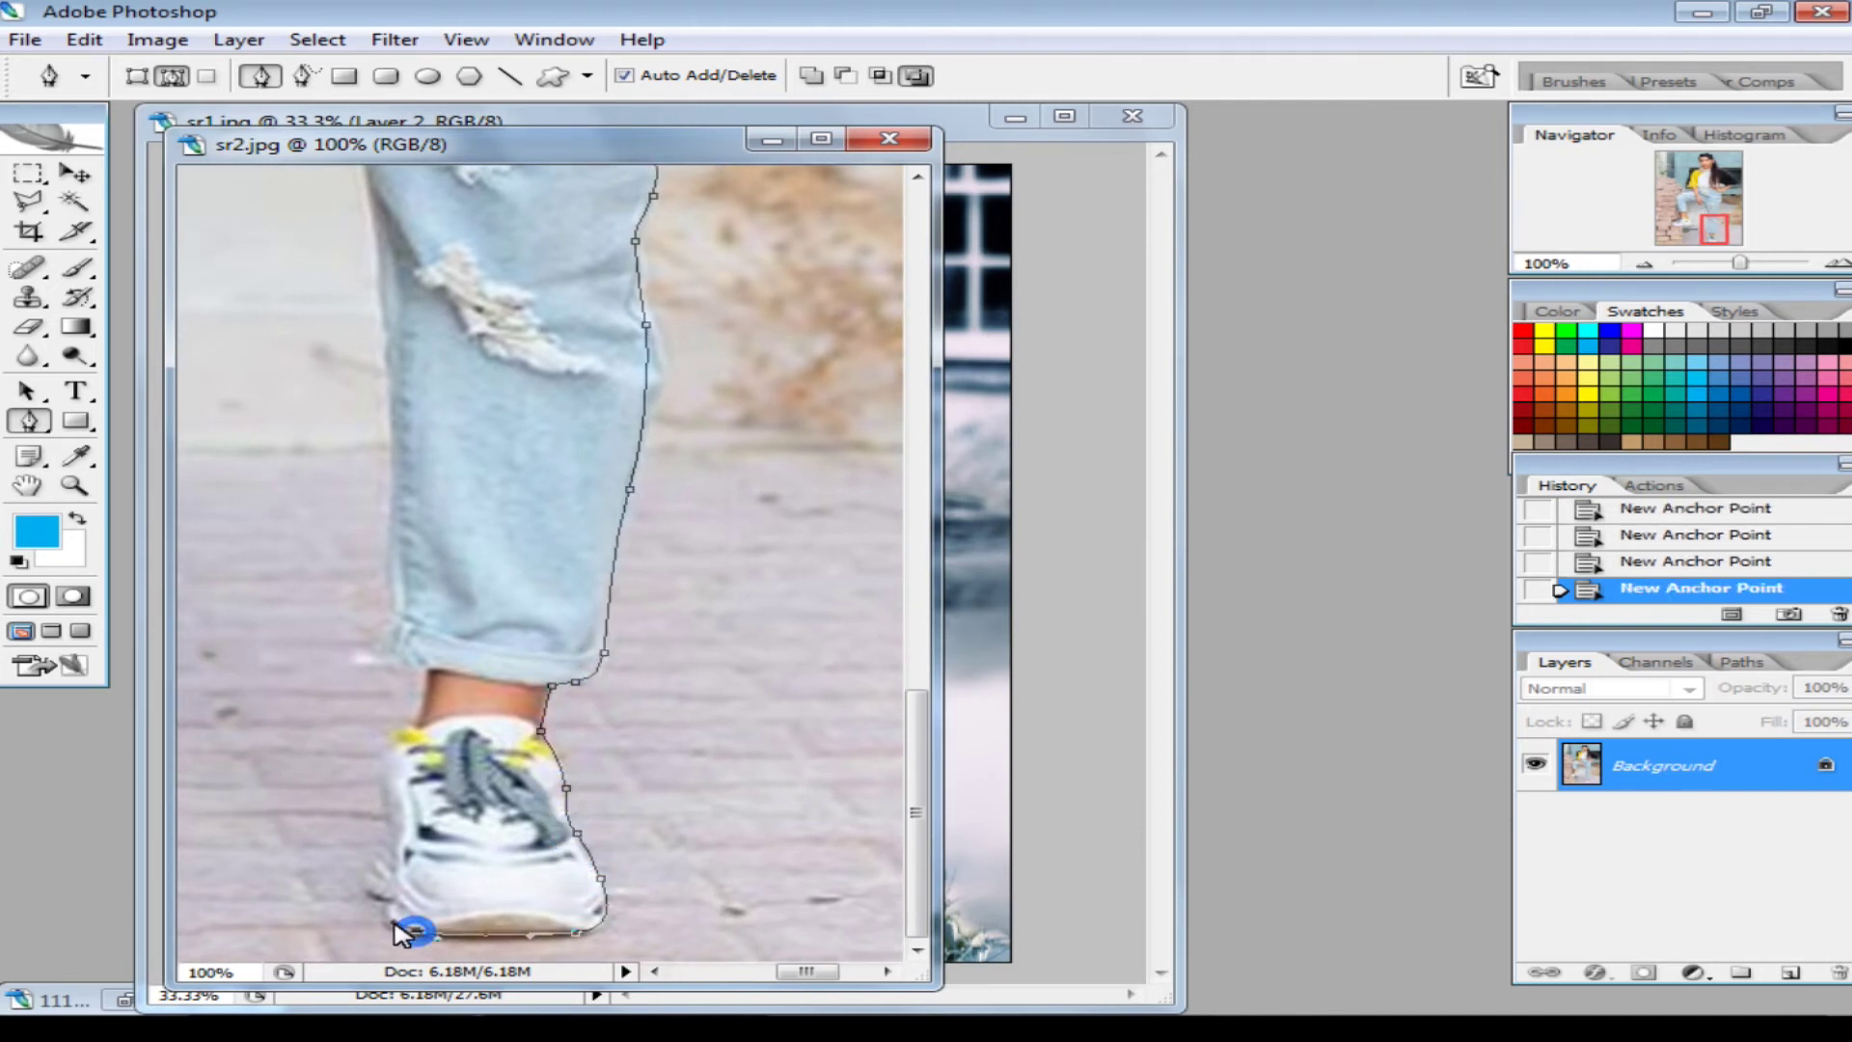
Trace the shoe's left edge, the ankle and up the jeans' left edge
click(383, 856)
click(390, 768)
click(427, 692)
scroll(410, 577, up, 3)
click(514, 493)
click(488, 310)
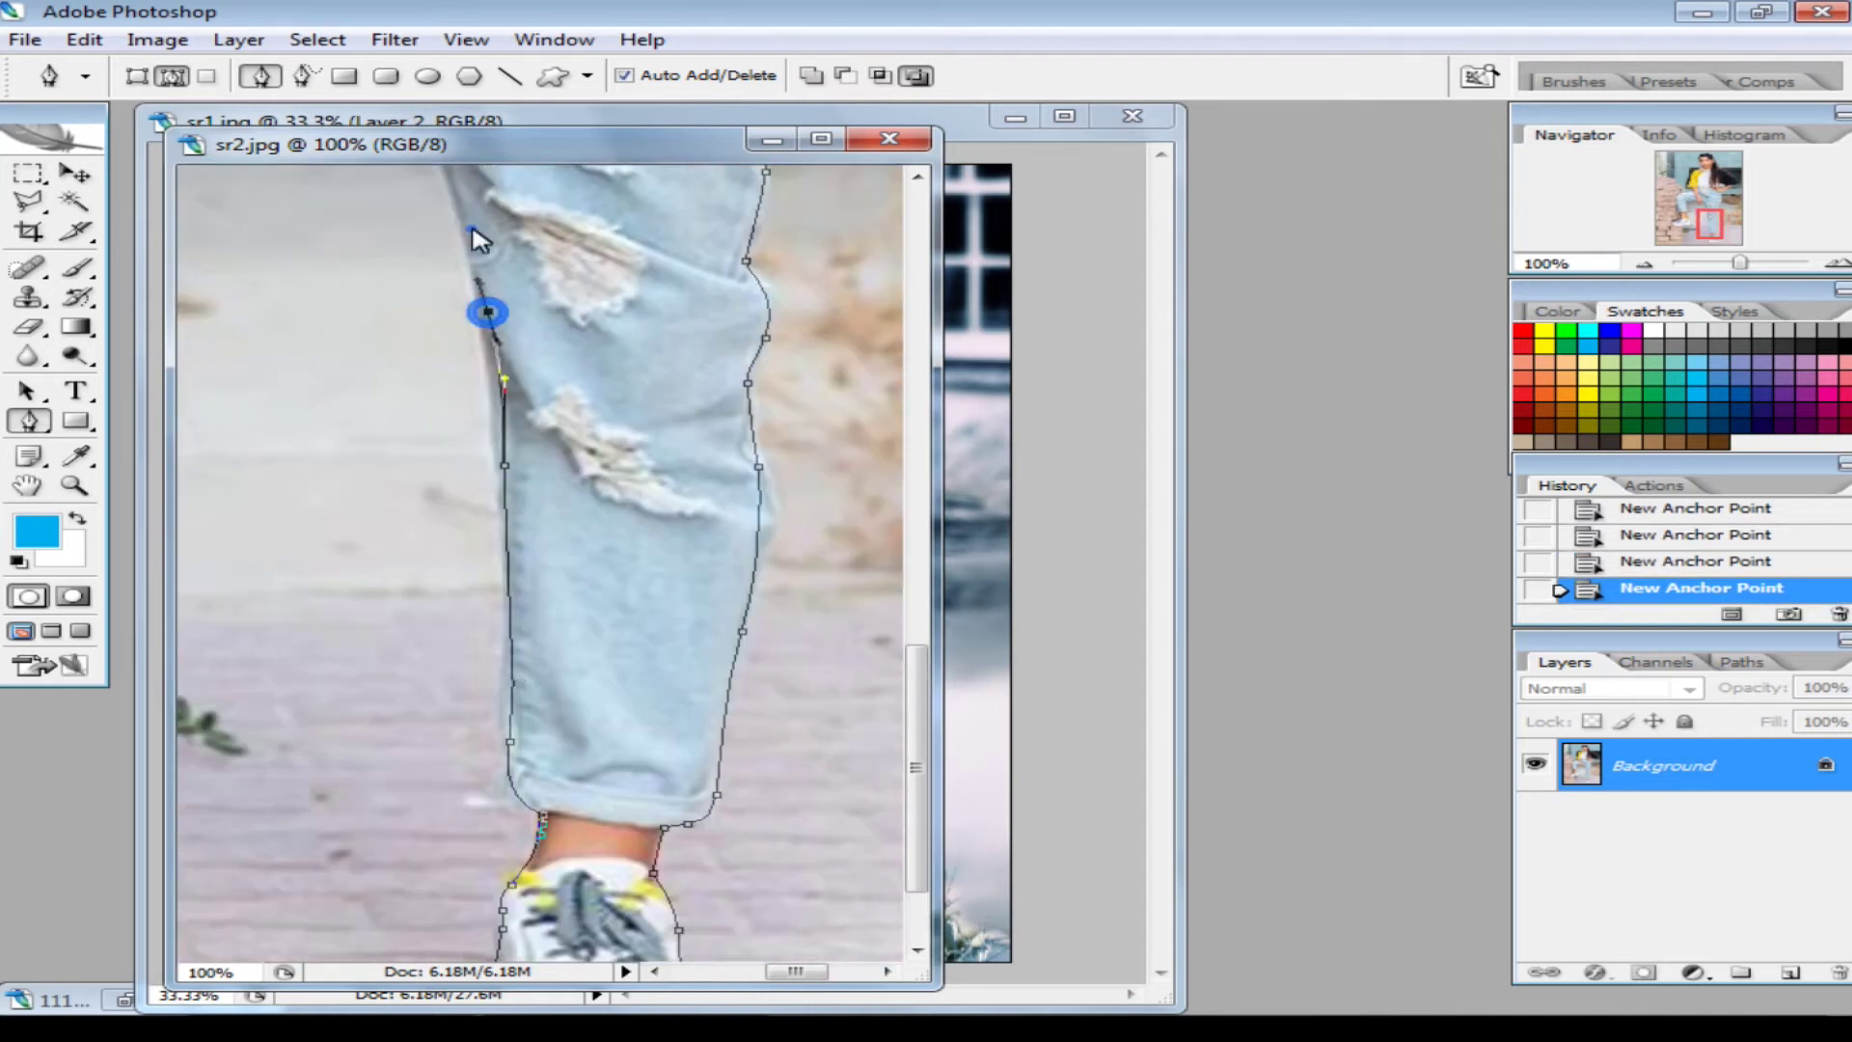
scroll(482, 289, up, 5)
click(587, 465)
Trace the path around the fingertips and hand
click(552, 380)
click(500, 369)
click(510, 425)
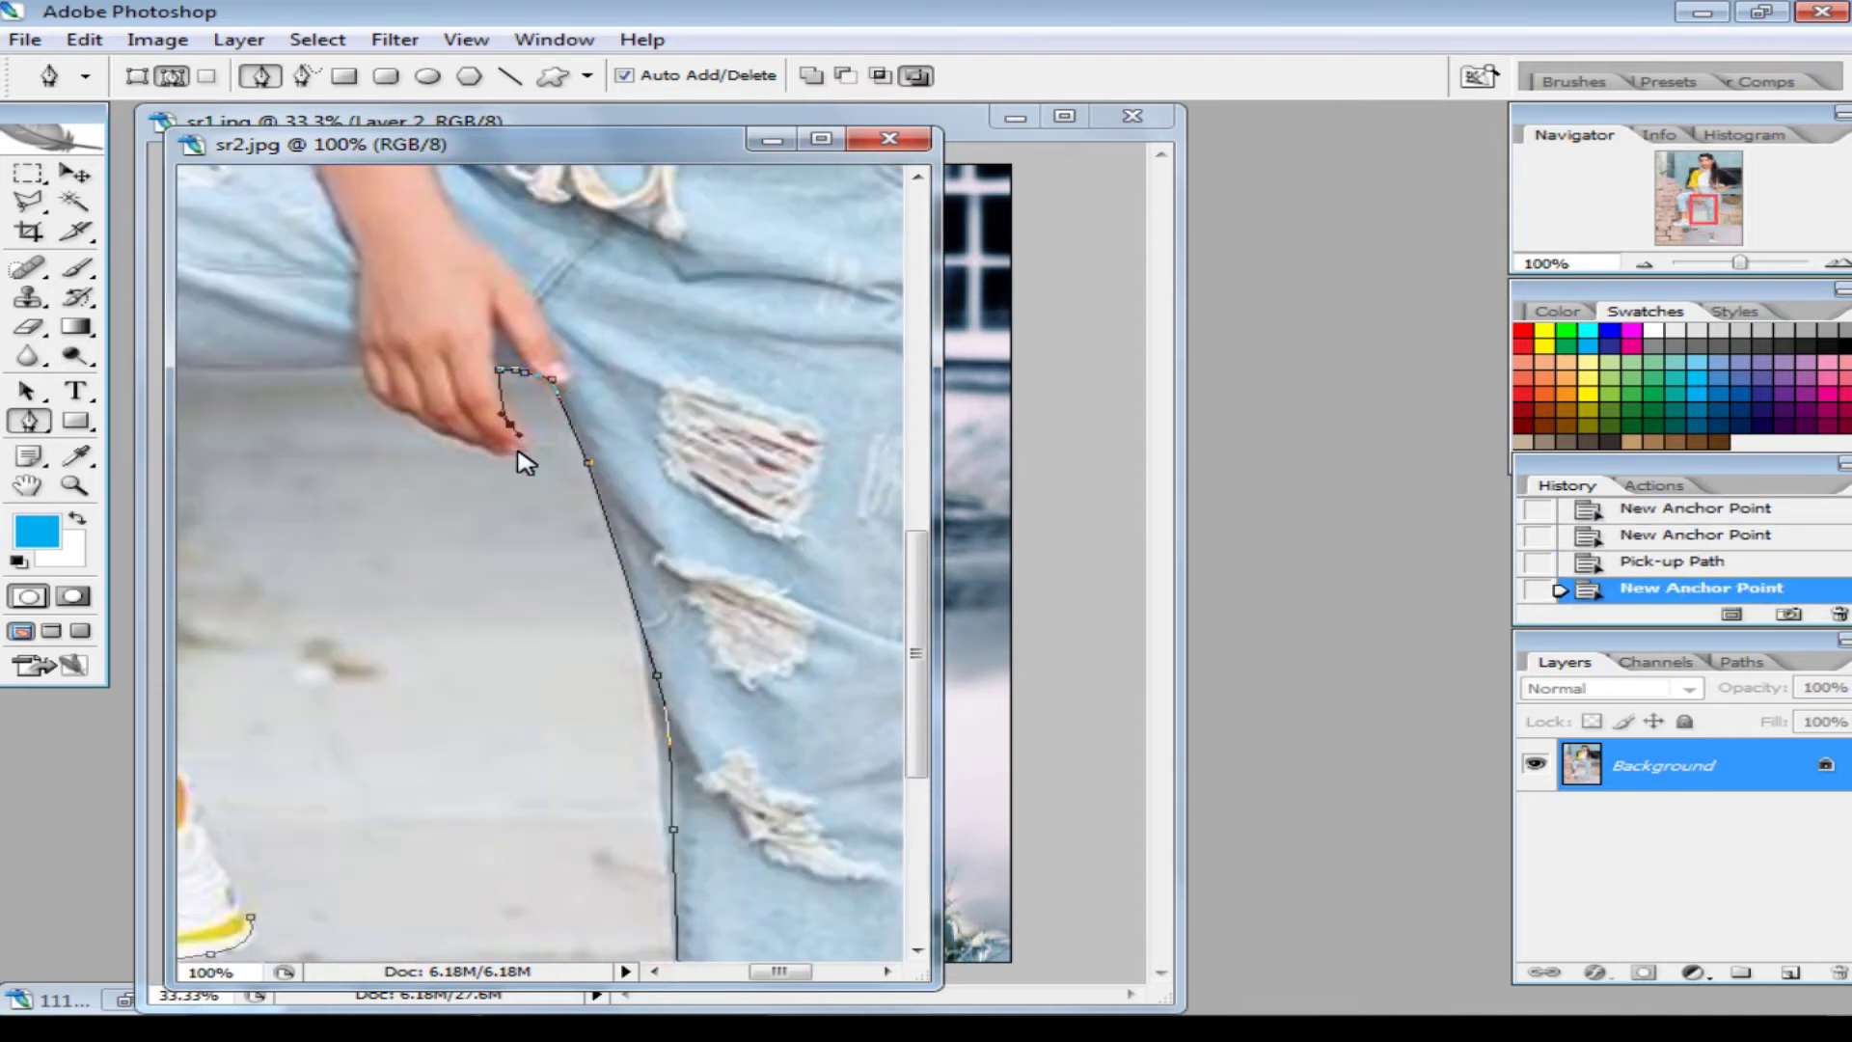
click(452, 436)
click(405, 417)
click(367, 359)
Resume the path down the lower leg's edge to the shoe collar
scroll(434, 376, down, 2)
scroll(434, 377, left, 5)
click(434, 384)
click(461, 446)
click(463, 503)
click(463, 542)
scroll(463, 542, down, 2)
click(467, 490)
click(480, 573)
Close the path, make it a selection, and copy the girl to a new Layer 1
drag(518, 598, 536, 632)
click(590, 733)
right_click(847, 678)
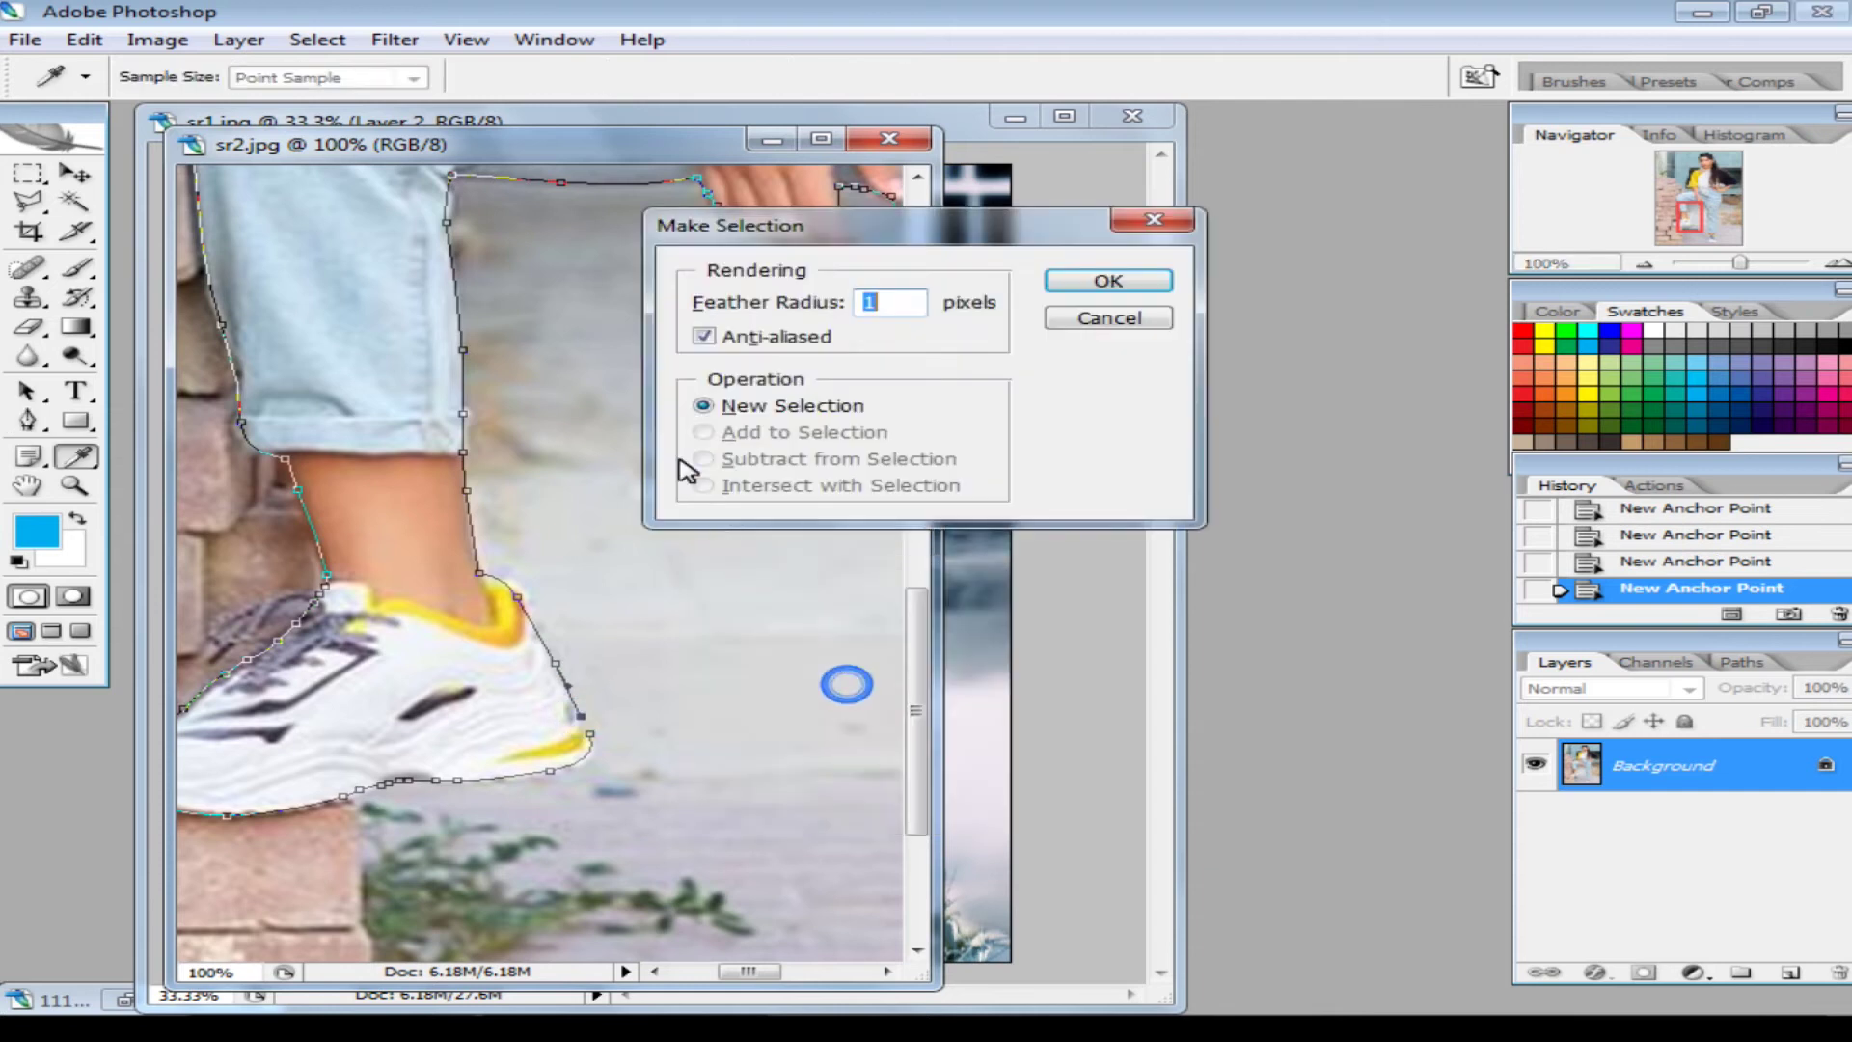
click(1071, 282)
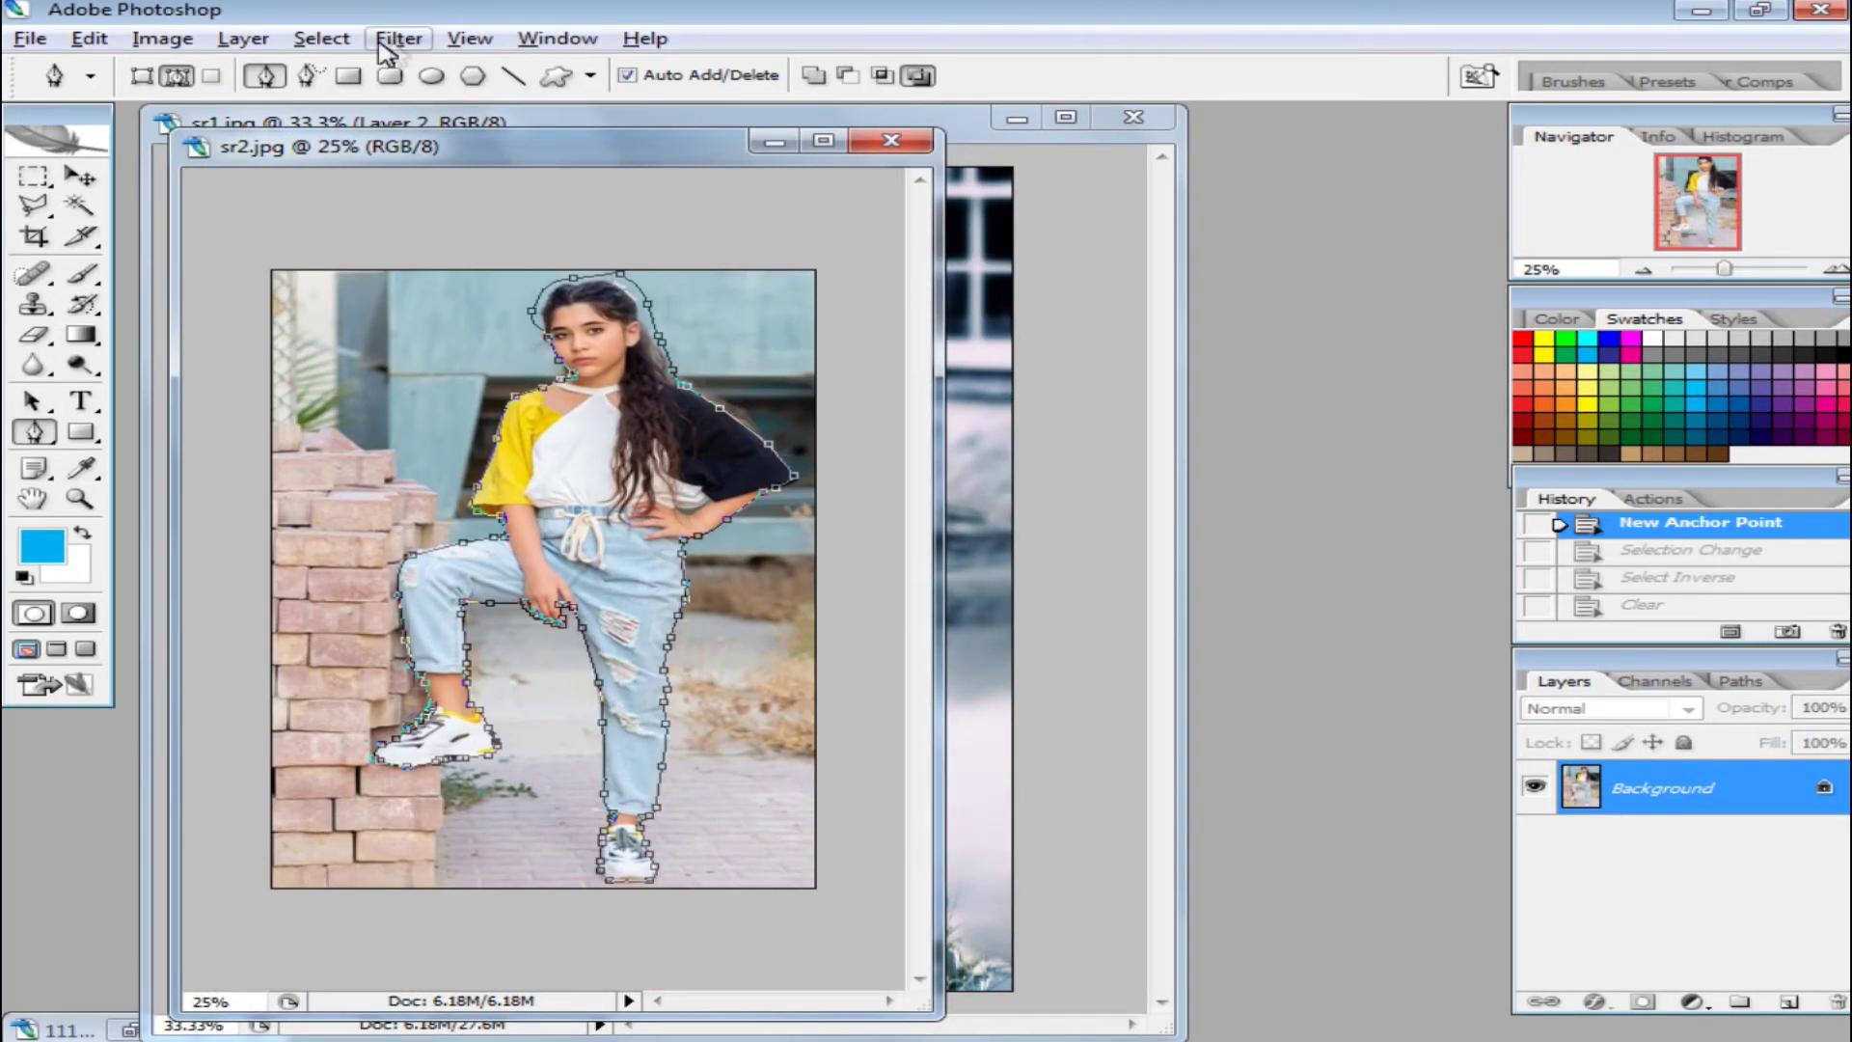
click(243, 39)
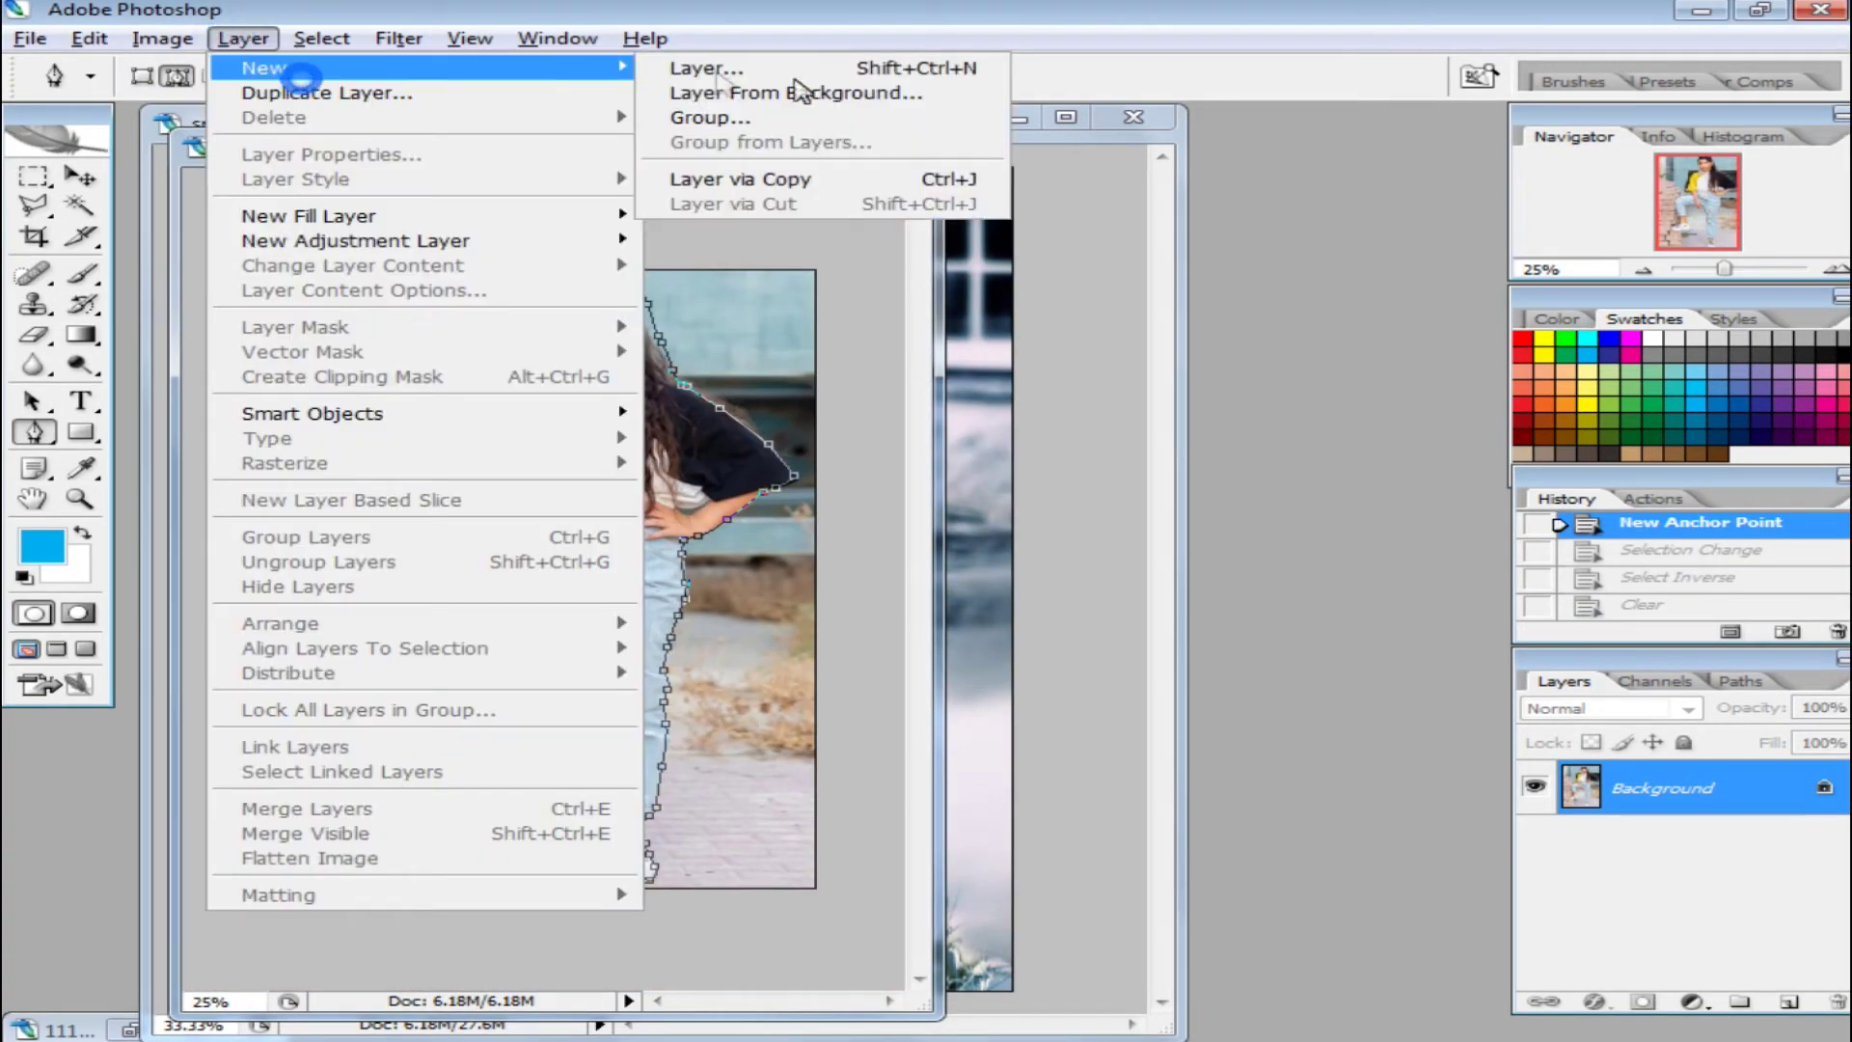
click(841, 181)
Reload the path as a selection, invert it, delete the background, and deselect
right_click(582, 445)
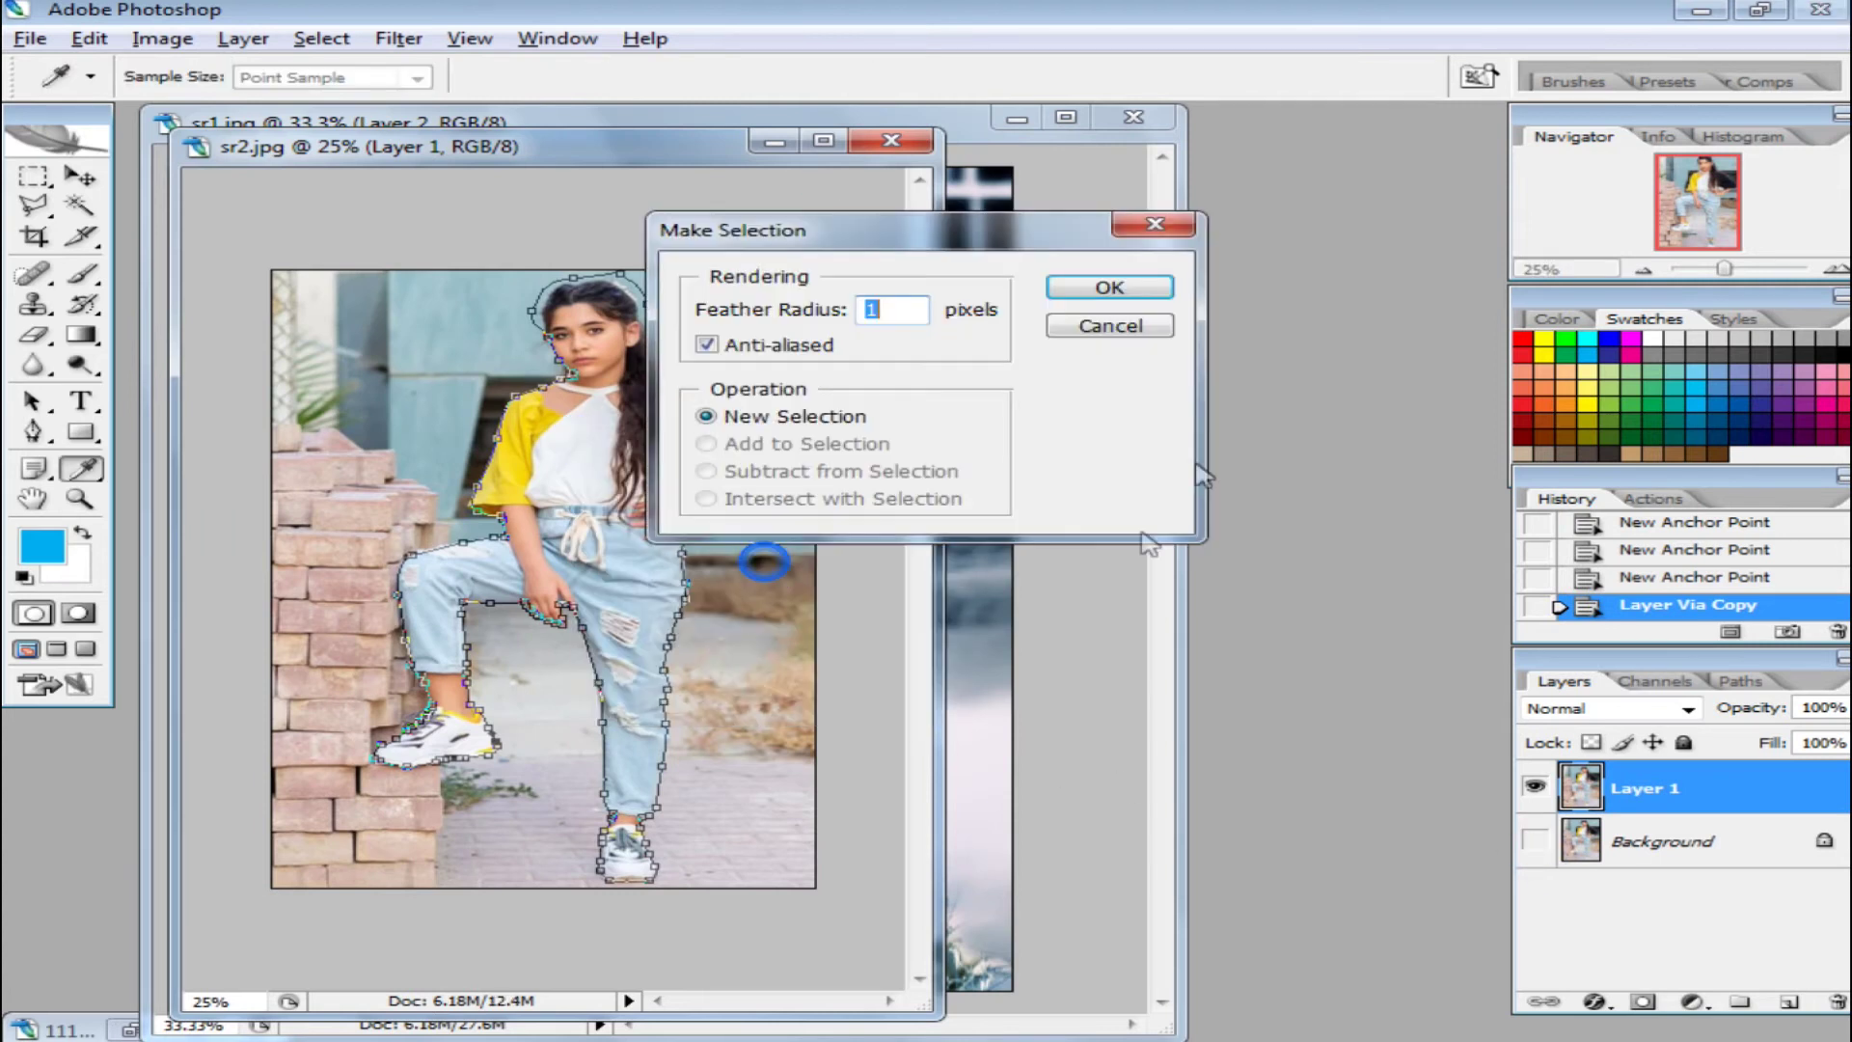
click(1101, 280)
key(ctrl+shift+i)
key(Delete)
key(ctrl+d)
click(32, 205)
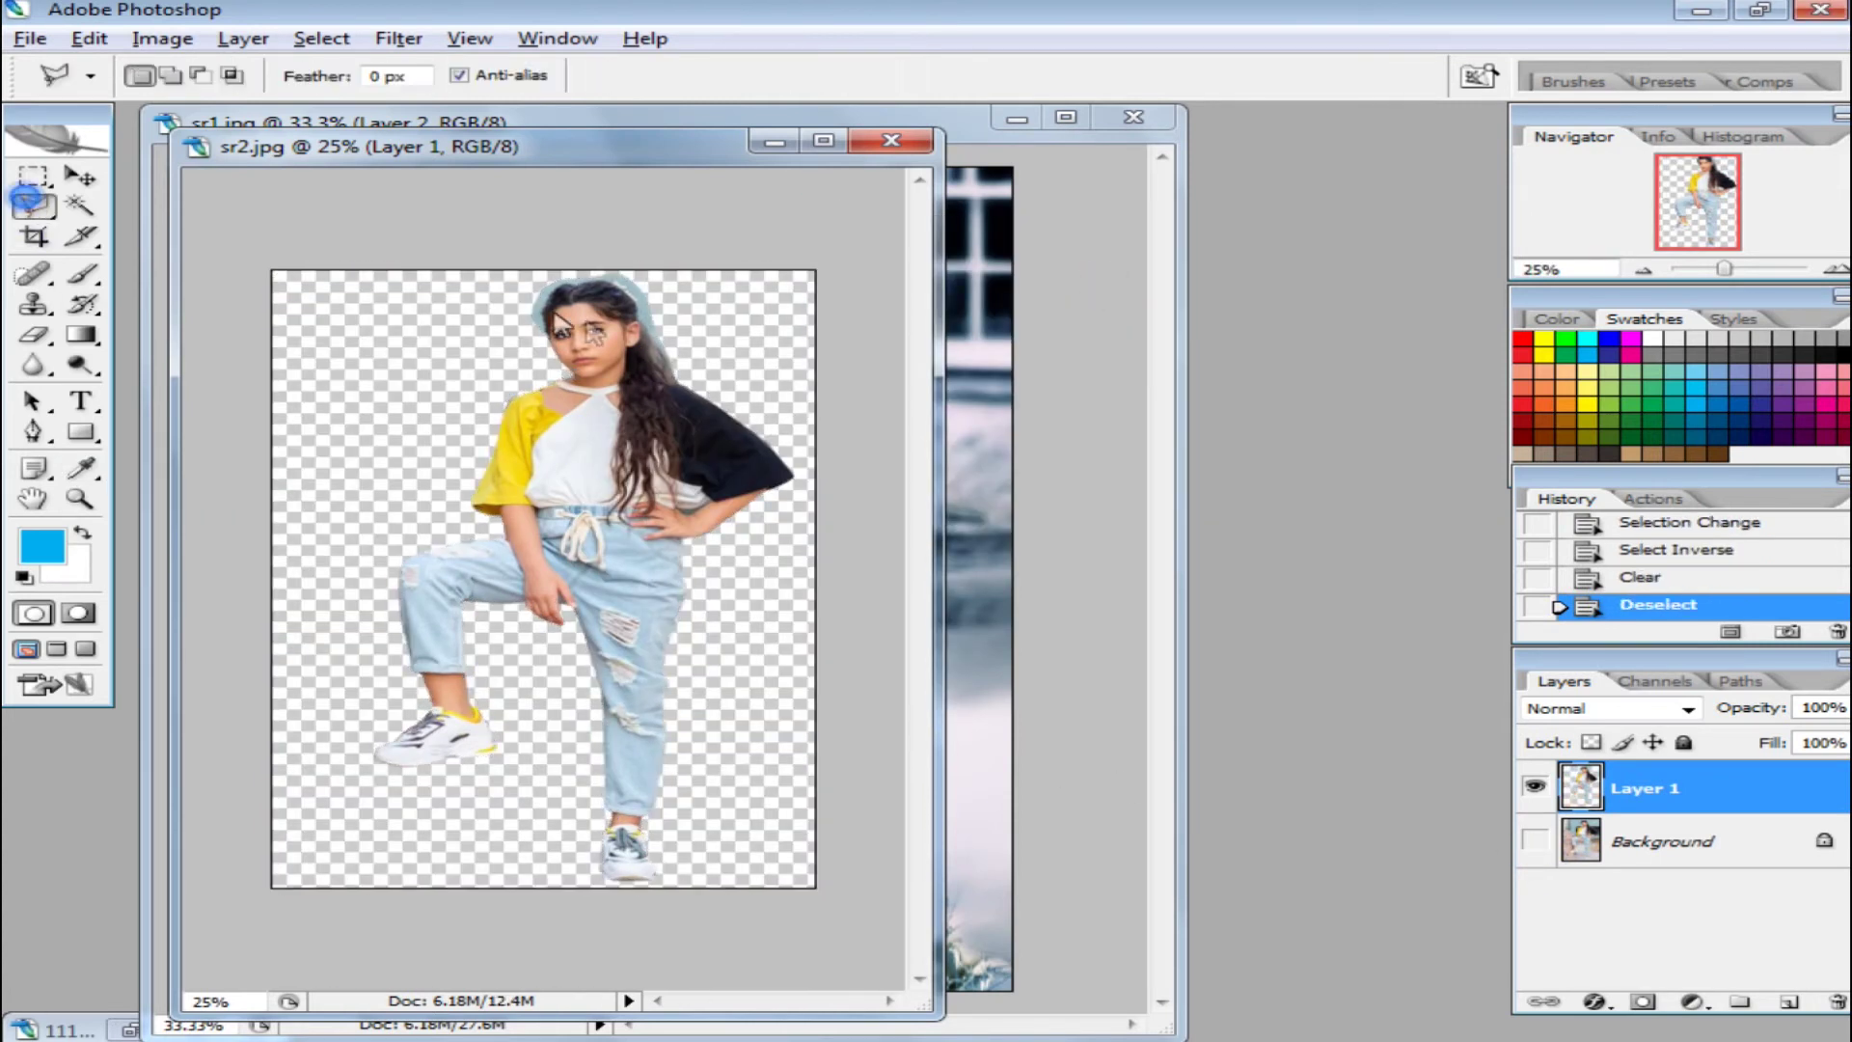
Lasso the area around the girl's head and copy it to its own layer
click(529, 214)
click(641, 214)
double_click(777, 355)
key(ctrl+alt+x)
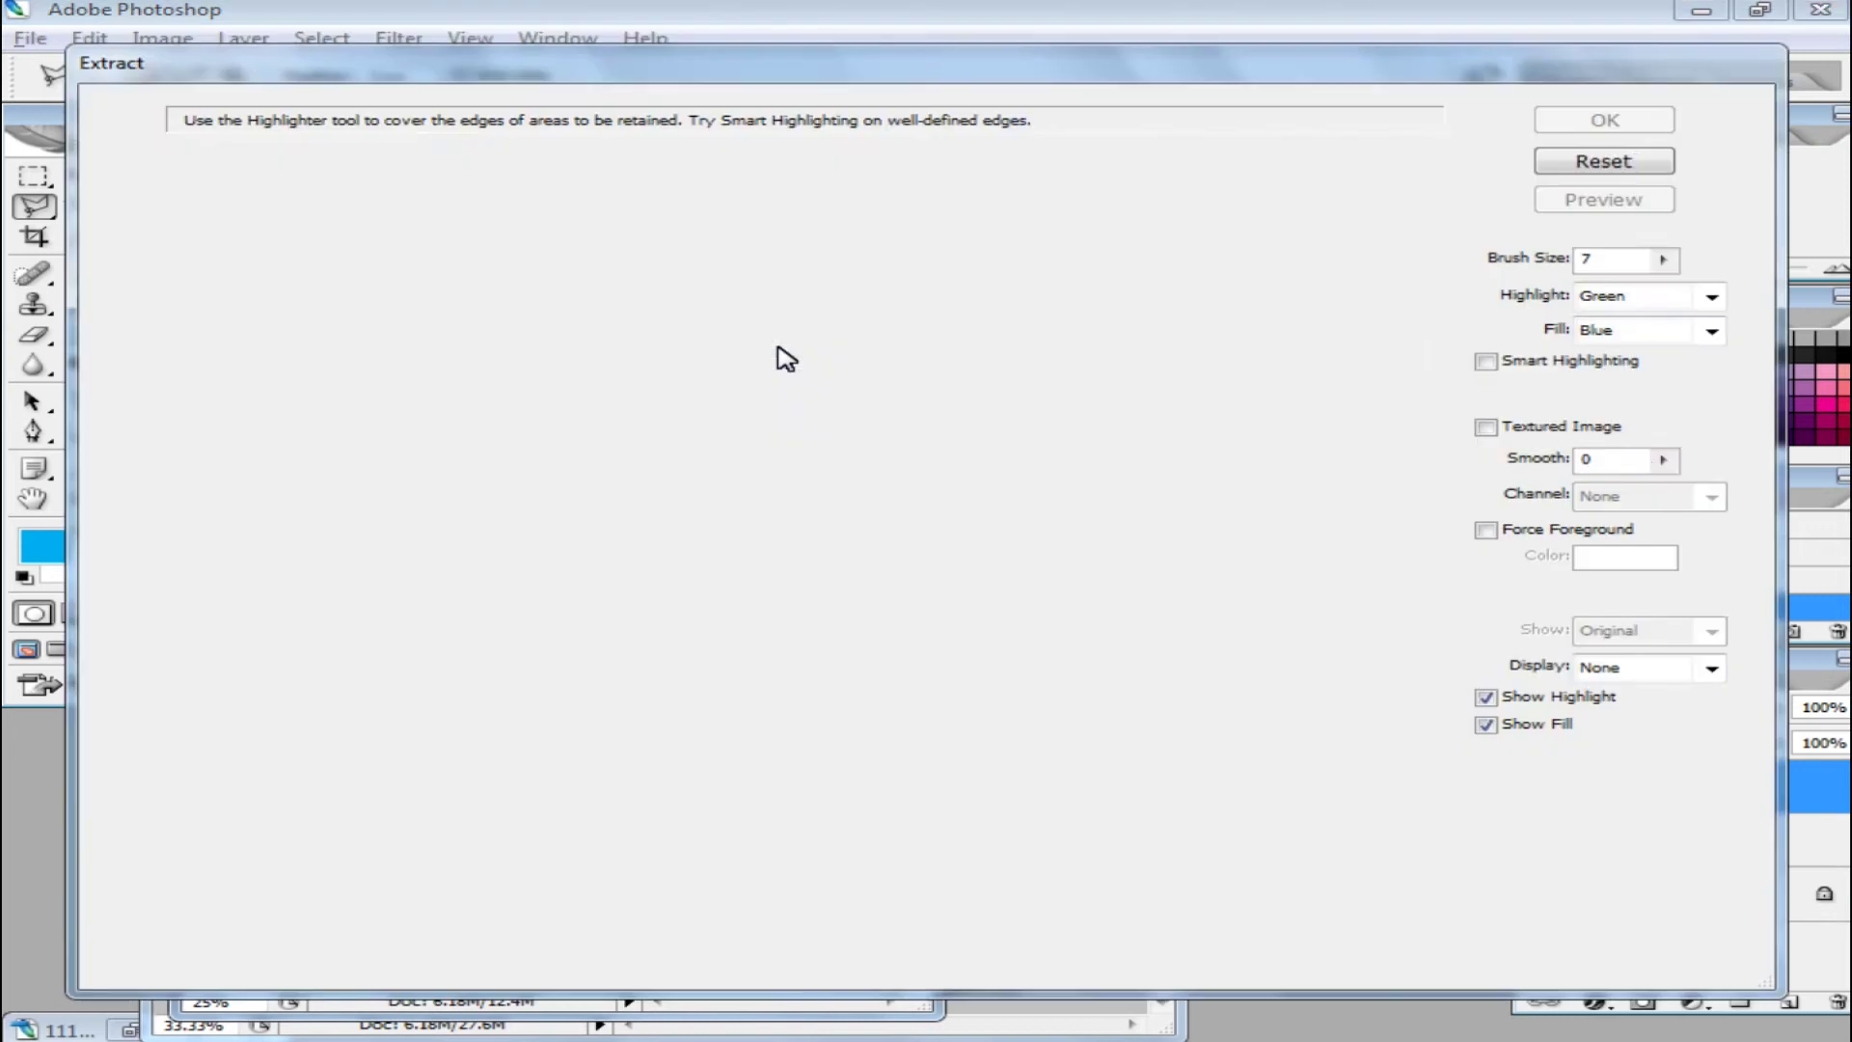
Extract the head with Force Foreground black, filling the area and trimming highlight along the hair
click(1486, 529)
click(900, 179)
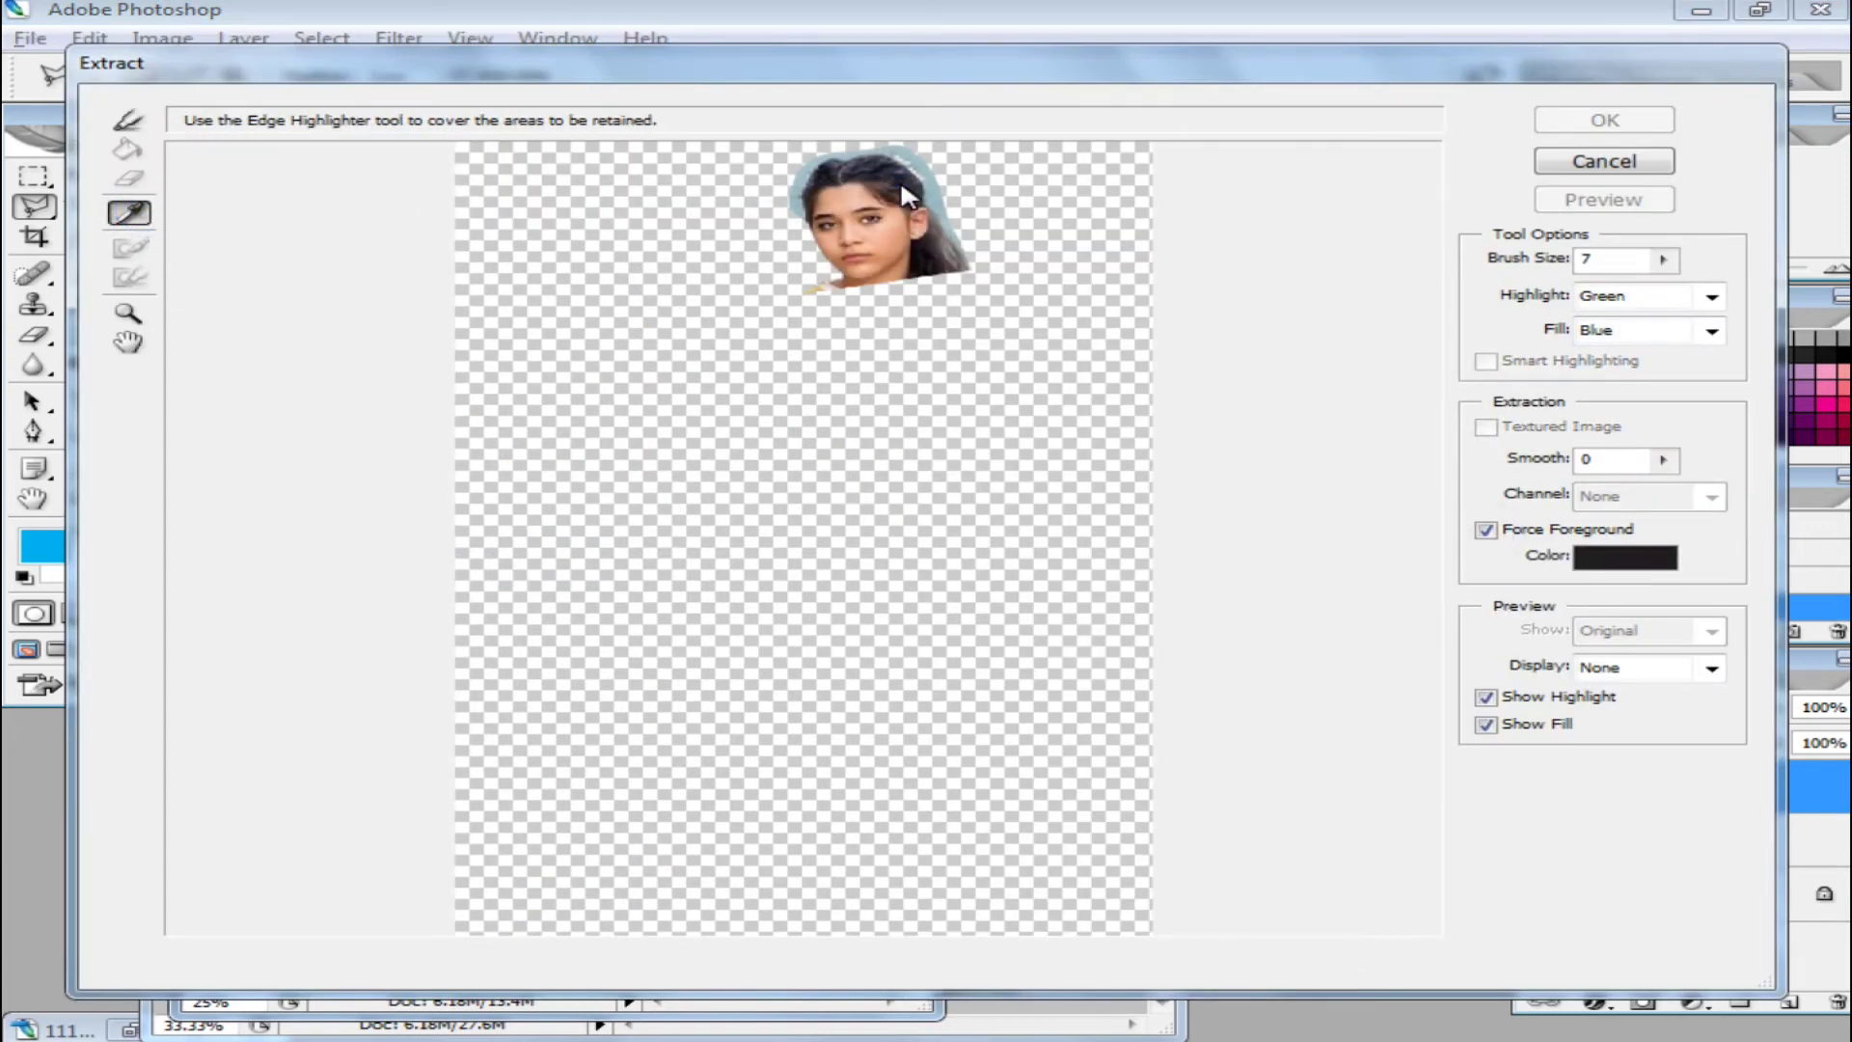
key(alt+Delete)
click(118, 173)
key(ctrl+plus)
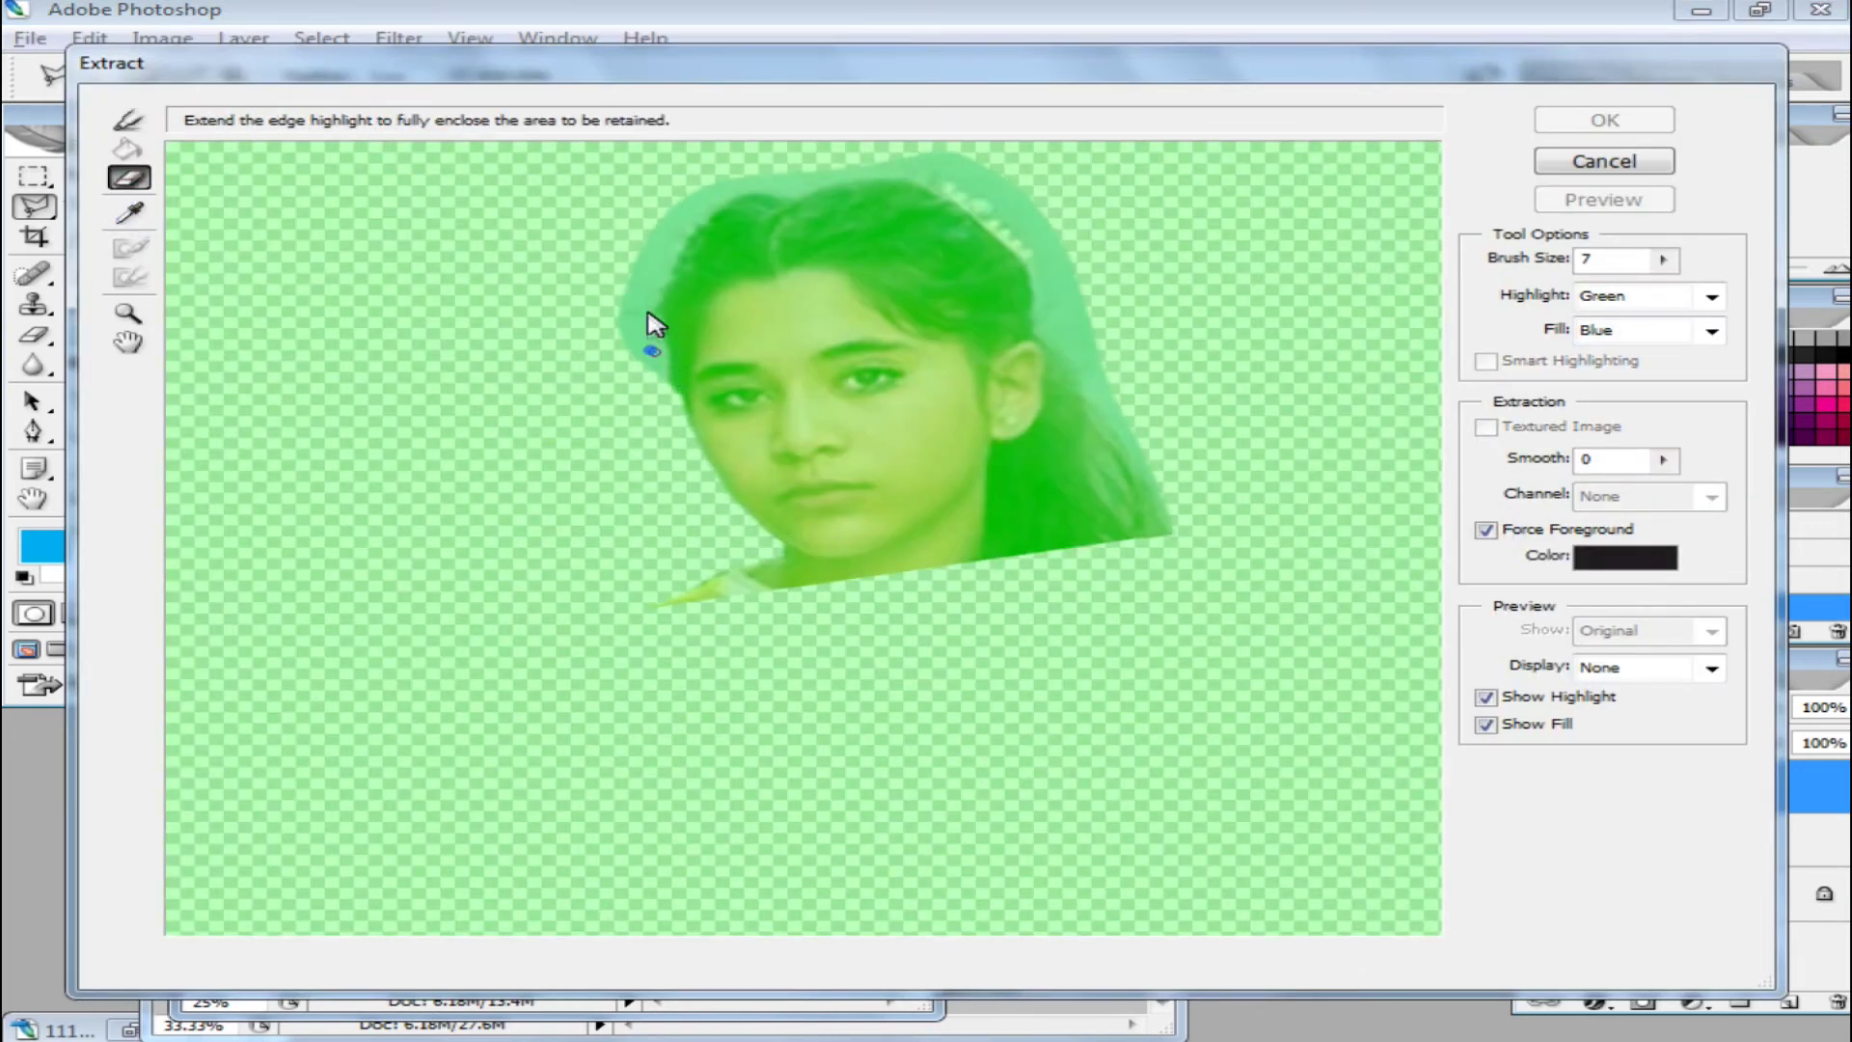
drag(640, 318, 652, 287)
mouse_move(813, 190)
mouse_down()
mouse_move(1071, 269)
mouse_move(1108, 417)
mouse_up()
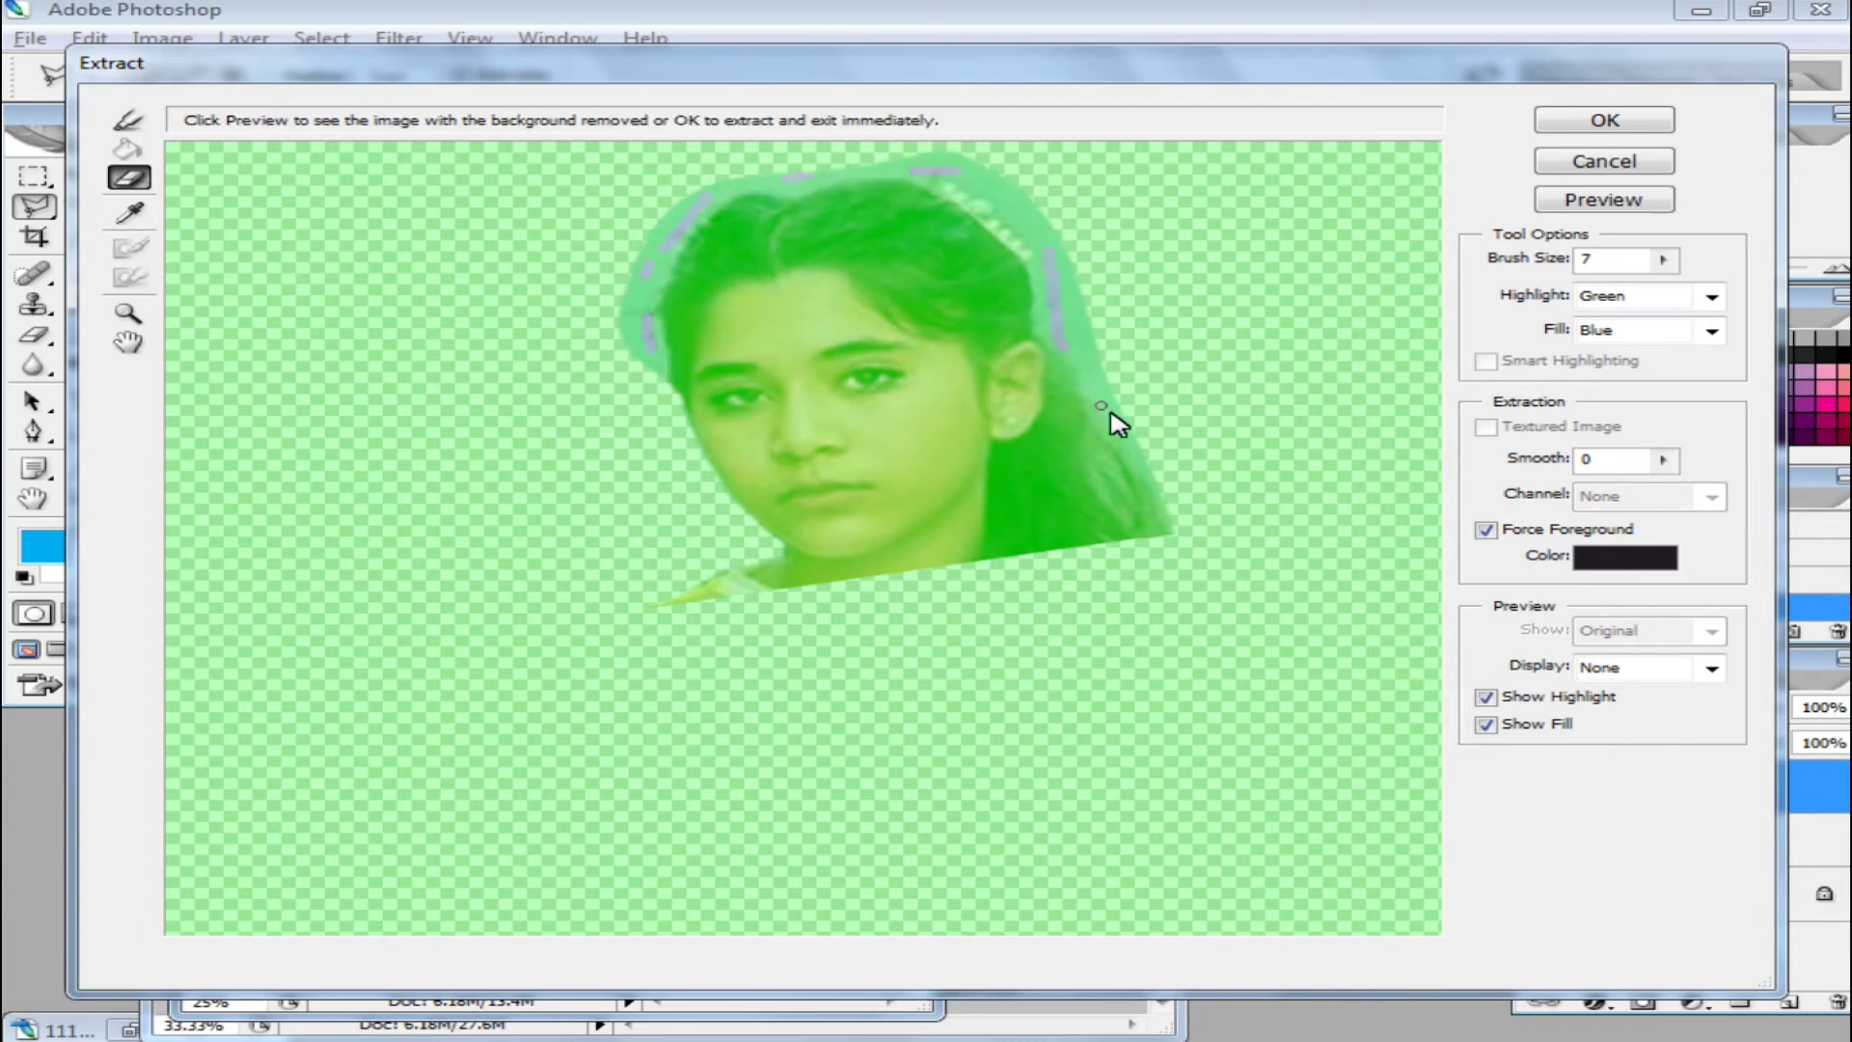
key(Return)
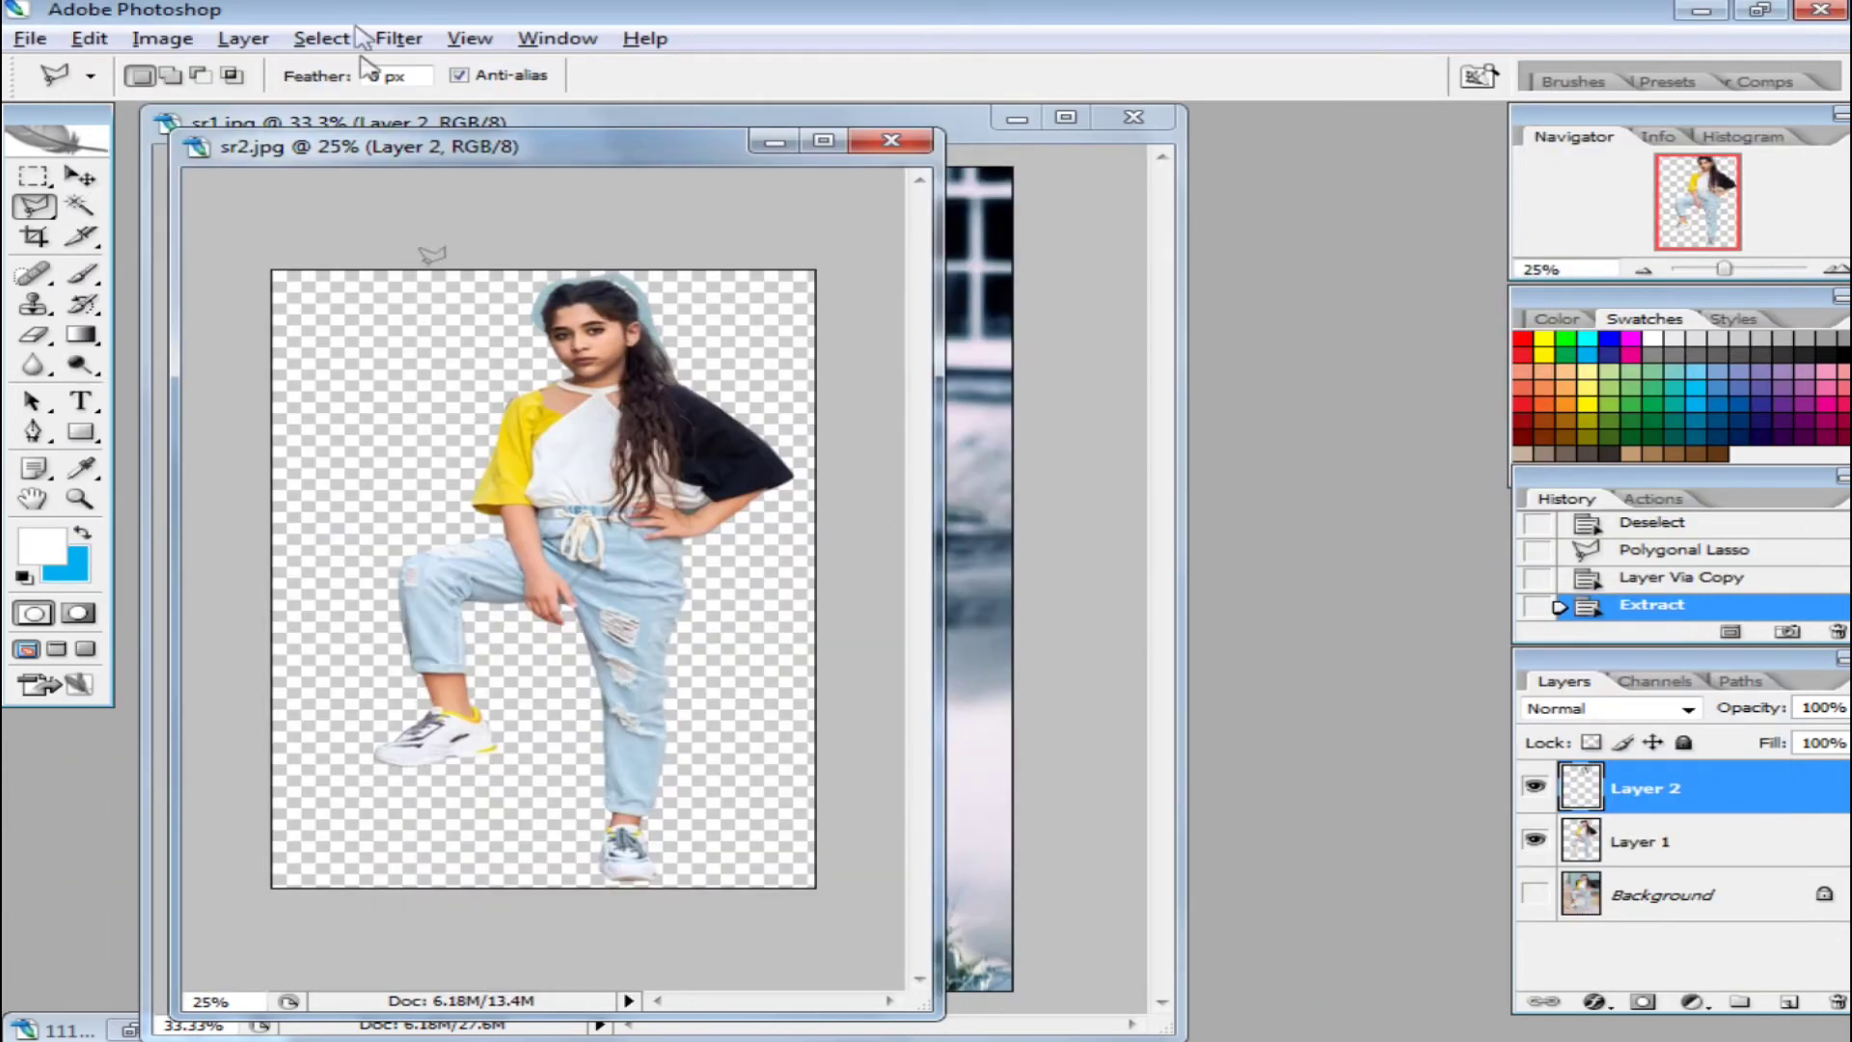
Add a white-filled duplicate layer behind the girl, keeping Layer 1 above Layer 2
key(ctrl+j)
key(alt+BackSpace)
key(ctrl+bracketleft)
key(ctrl+bracketleft)
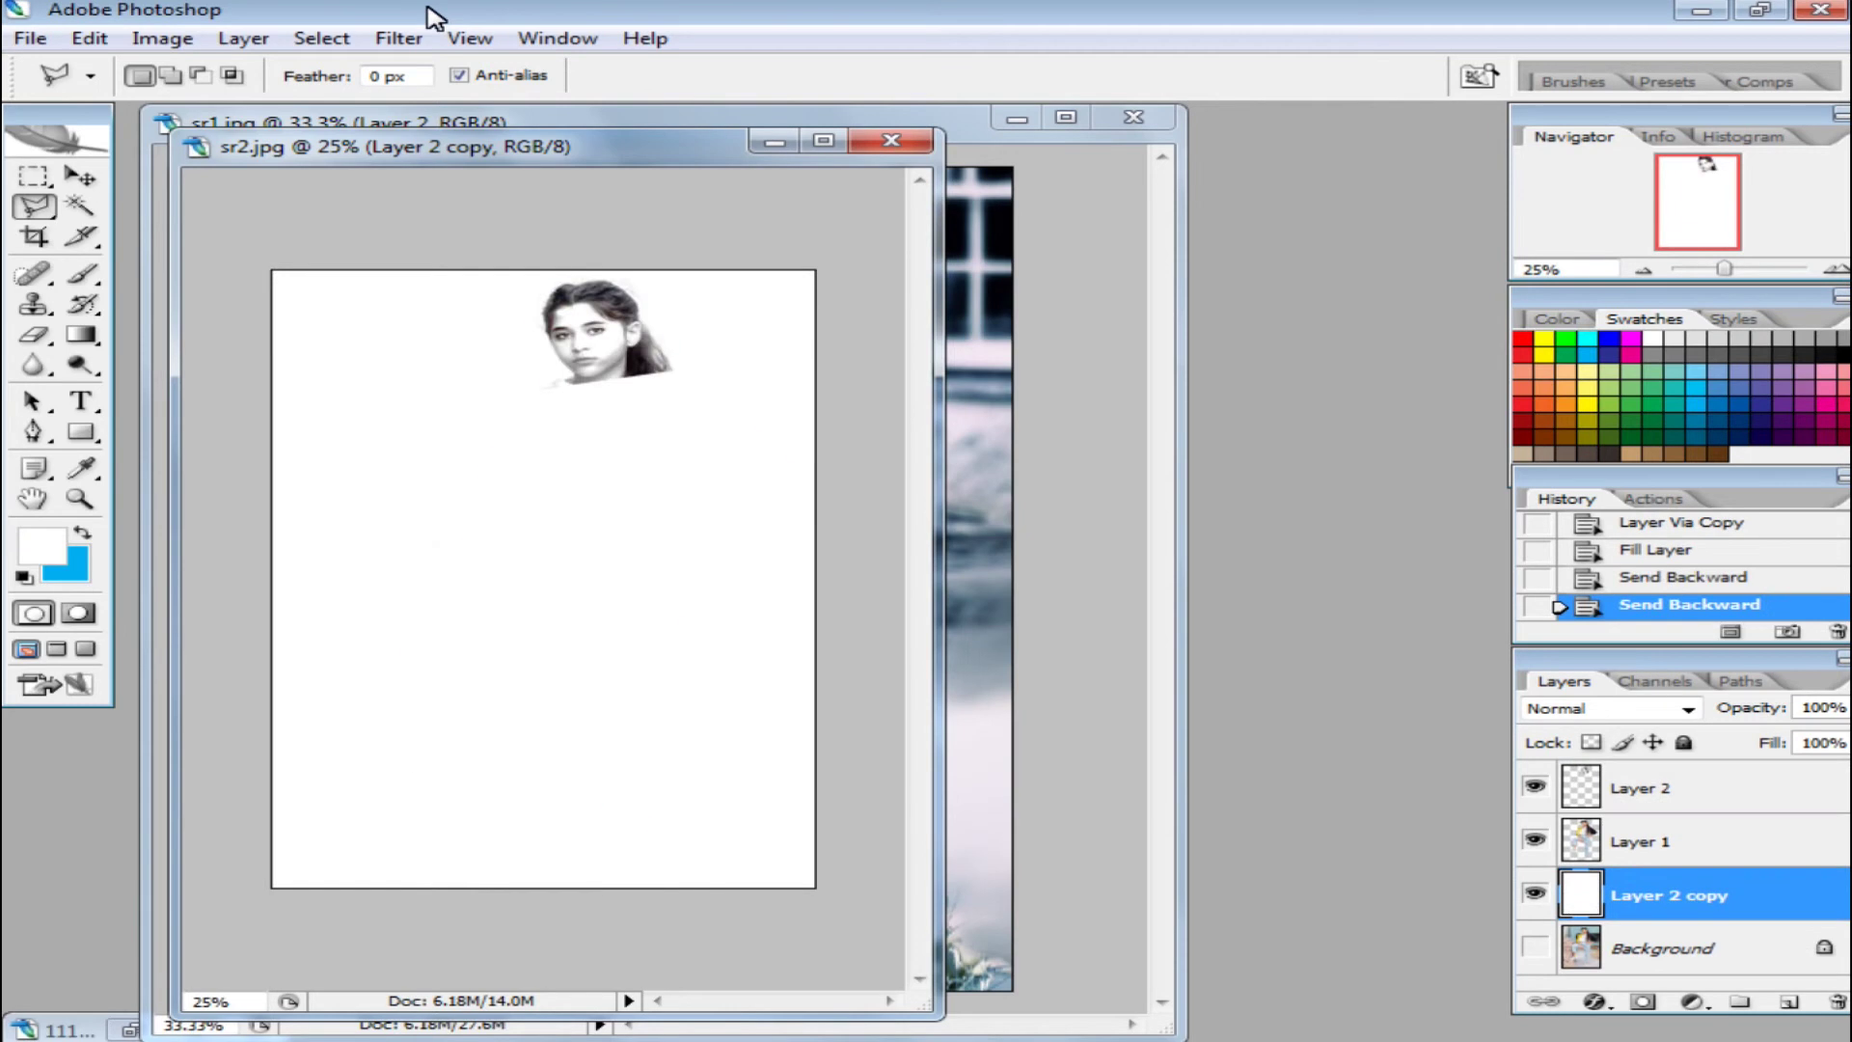
click(1669, 832)
key(ctrl+bracketright)
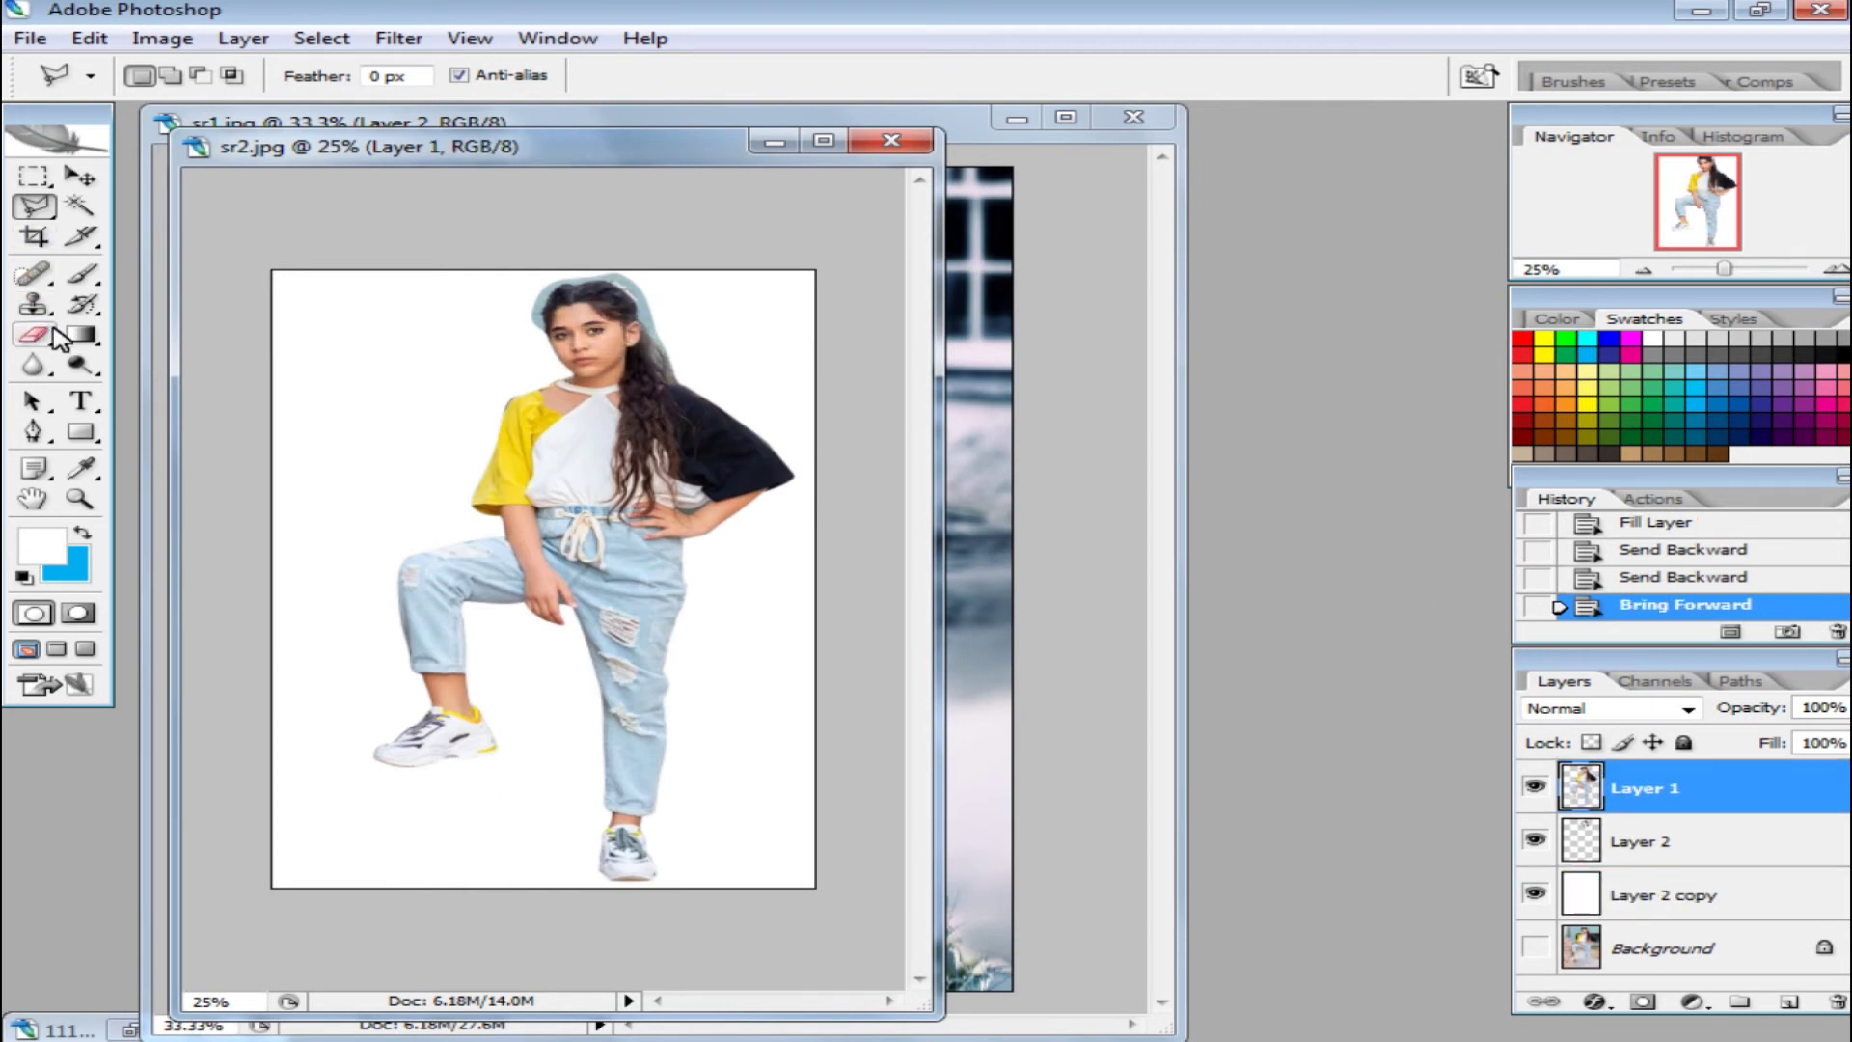
Erase the bluish fringe around the girl's hair
click(54, 330)
scroll(448, 269, up, 1)
scroll(348, 294, up, 1)
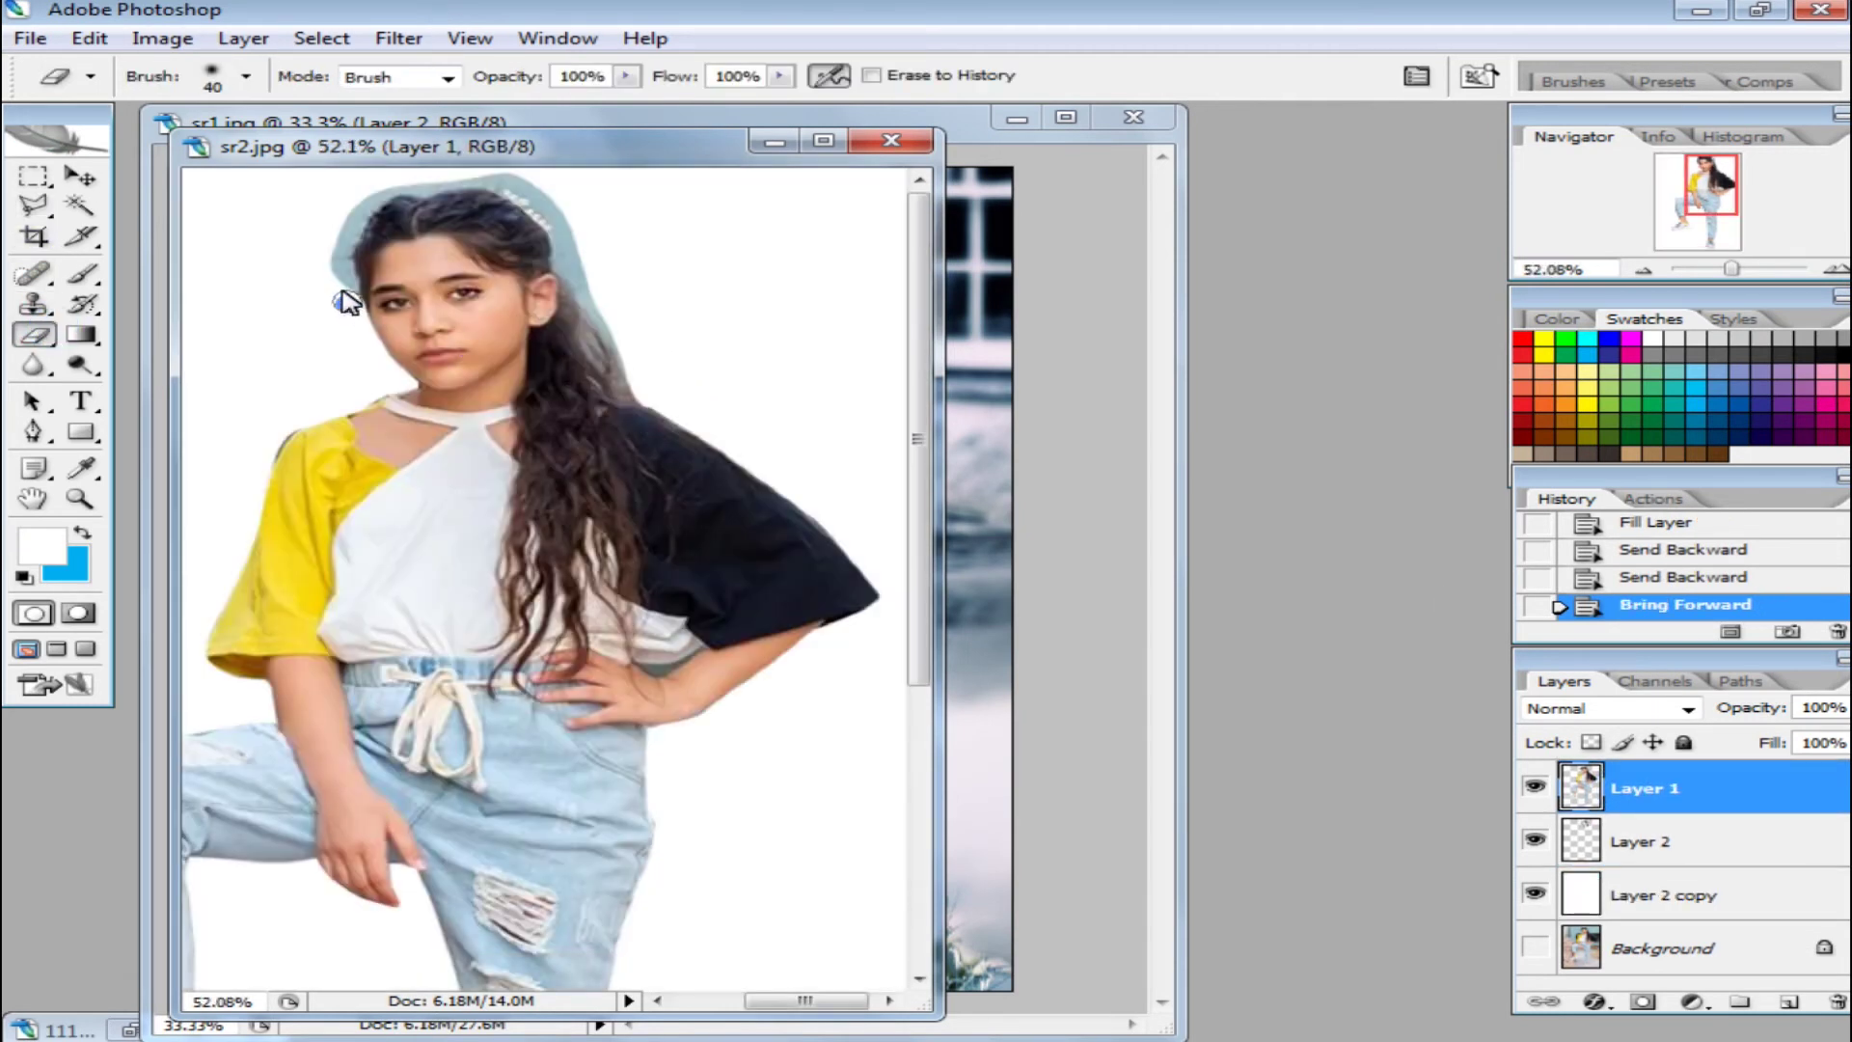
drag(347, 294, 342, 266)
drag(567, 223, 623, 359)
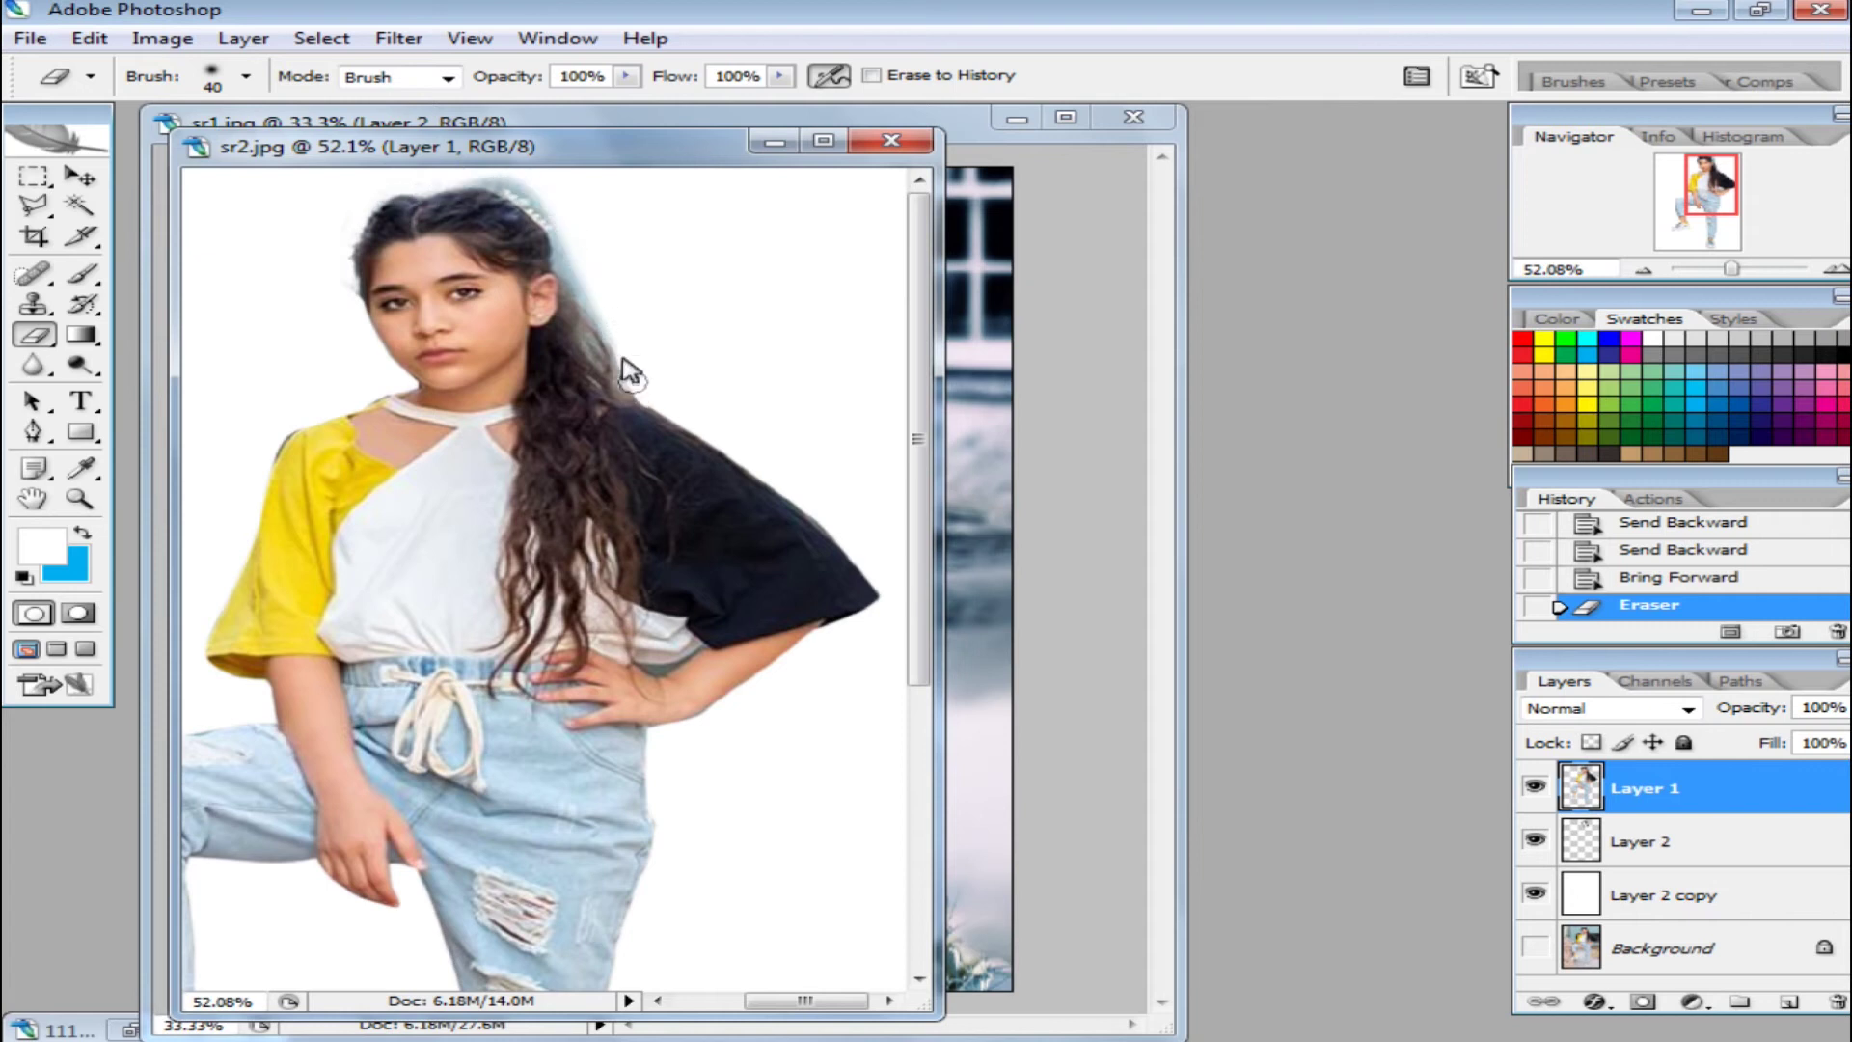
click(338, 241)
click(633, 360)
click(343, 319)
Drag the cut-out girl from Layer 2 into sr1.jpg and begin scaling her
click(1794, 841)
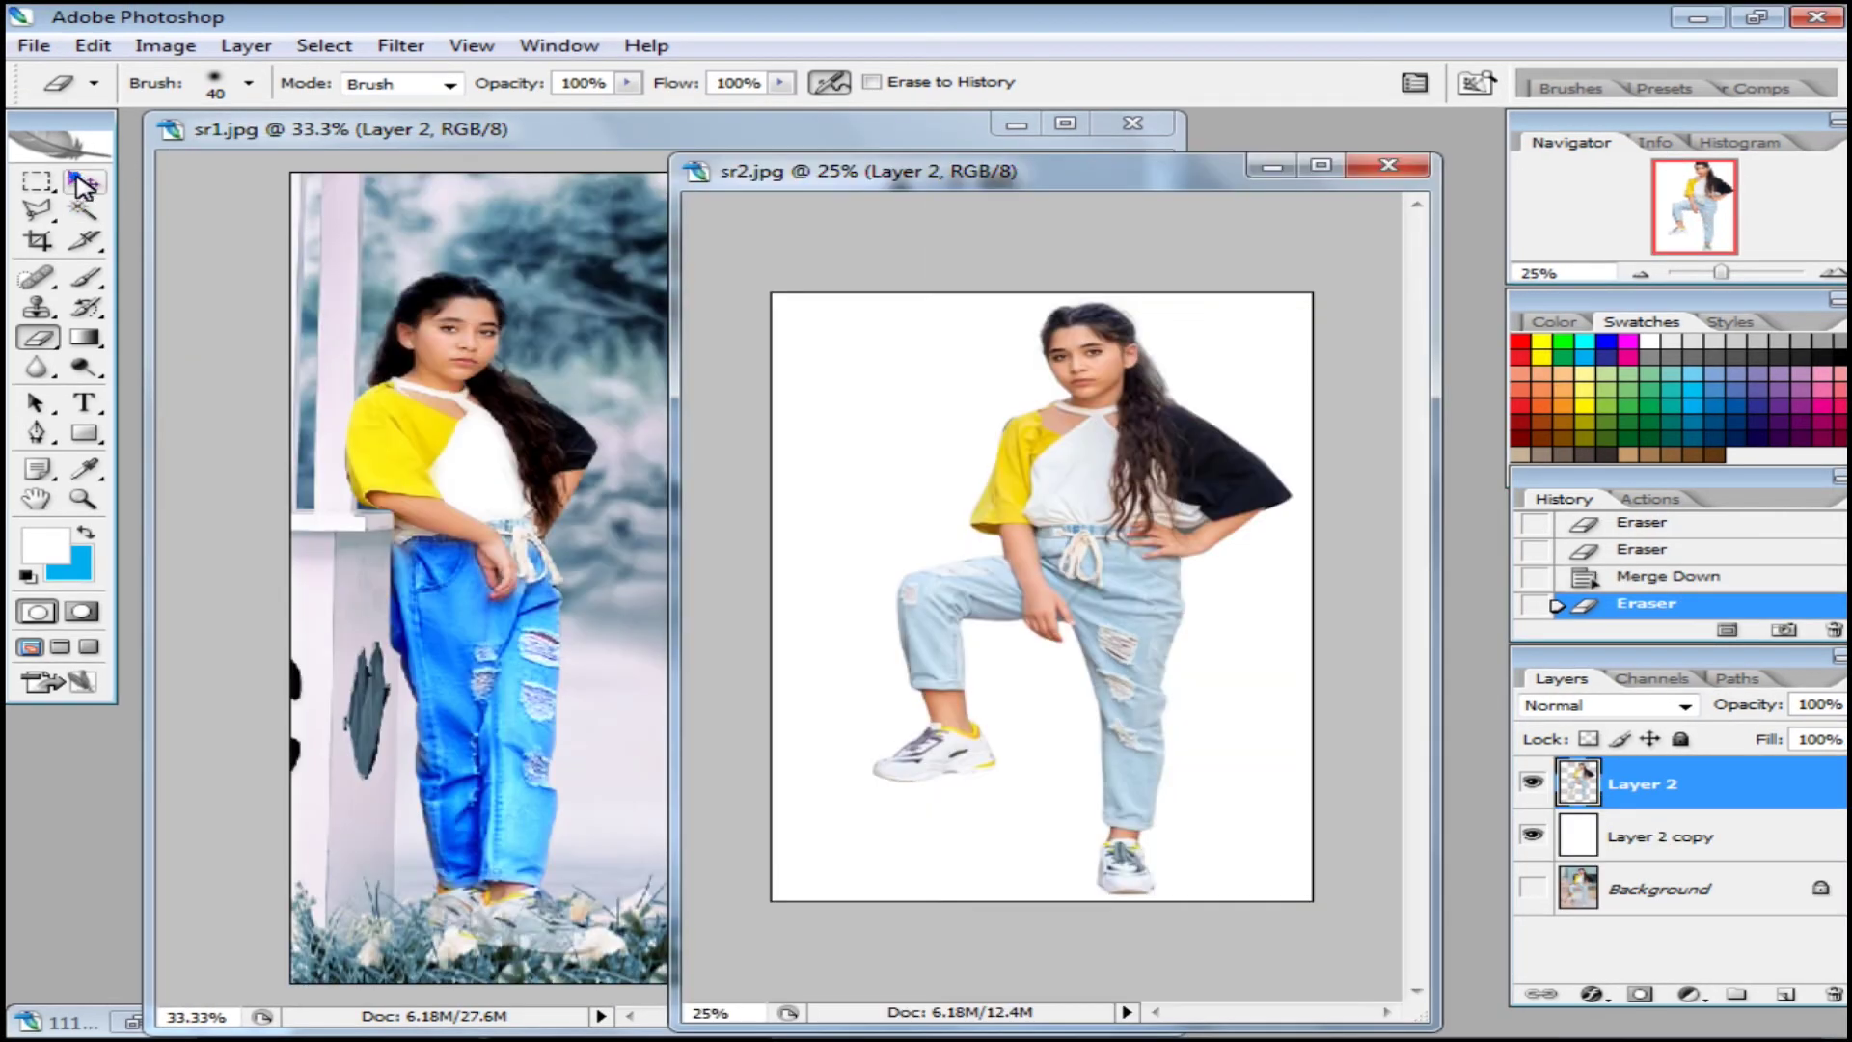
click(82, 184)
drag(1065, 463, 652, 463)
key(ctrl+t)
Move the new right-hand girl up and right, commit her resize, and nudge her into place
drag(577, 271, 616, 315)
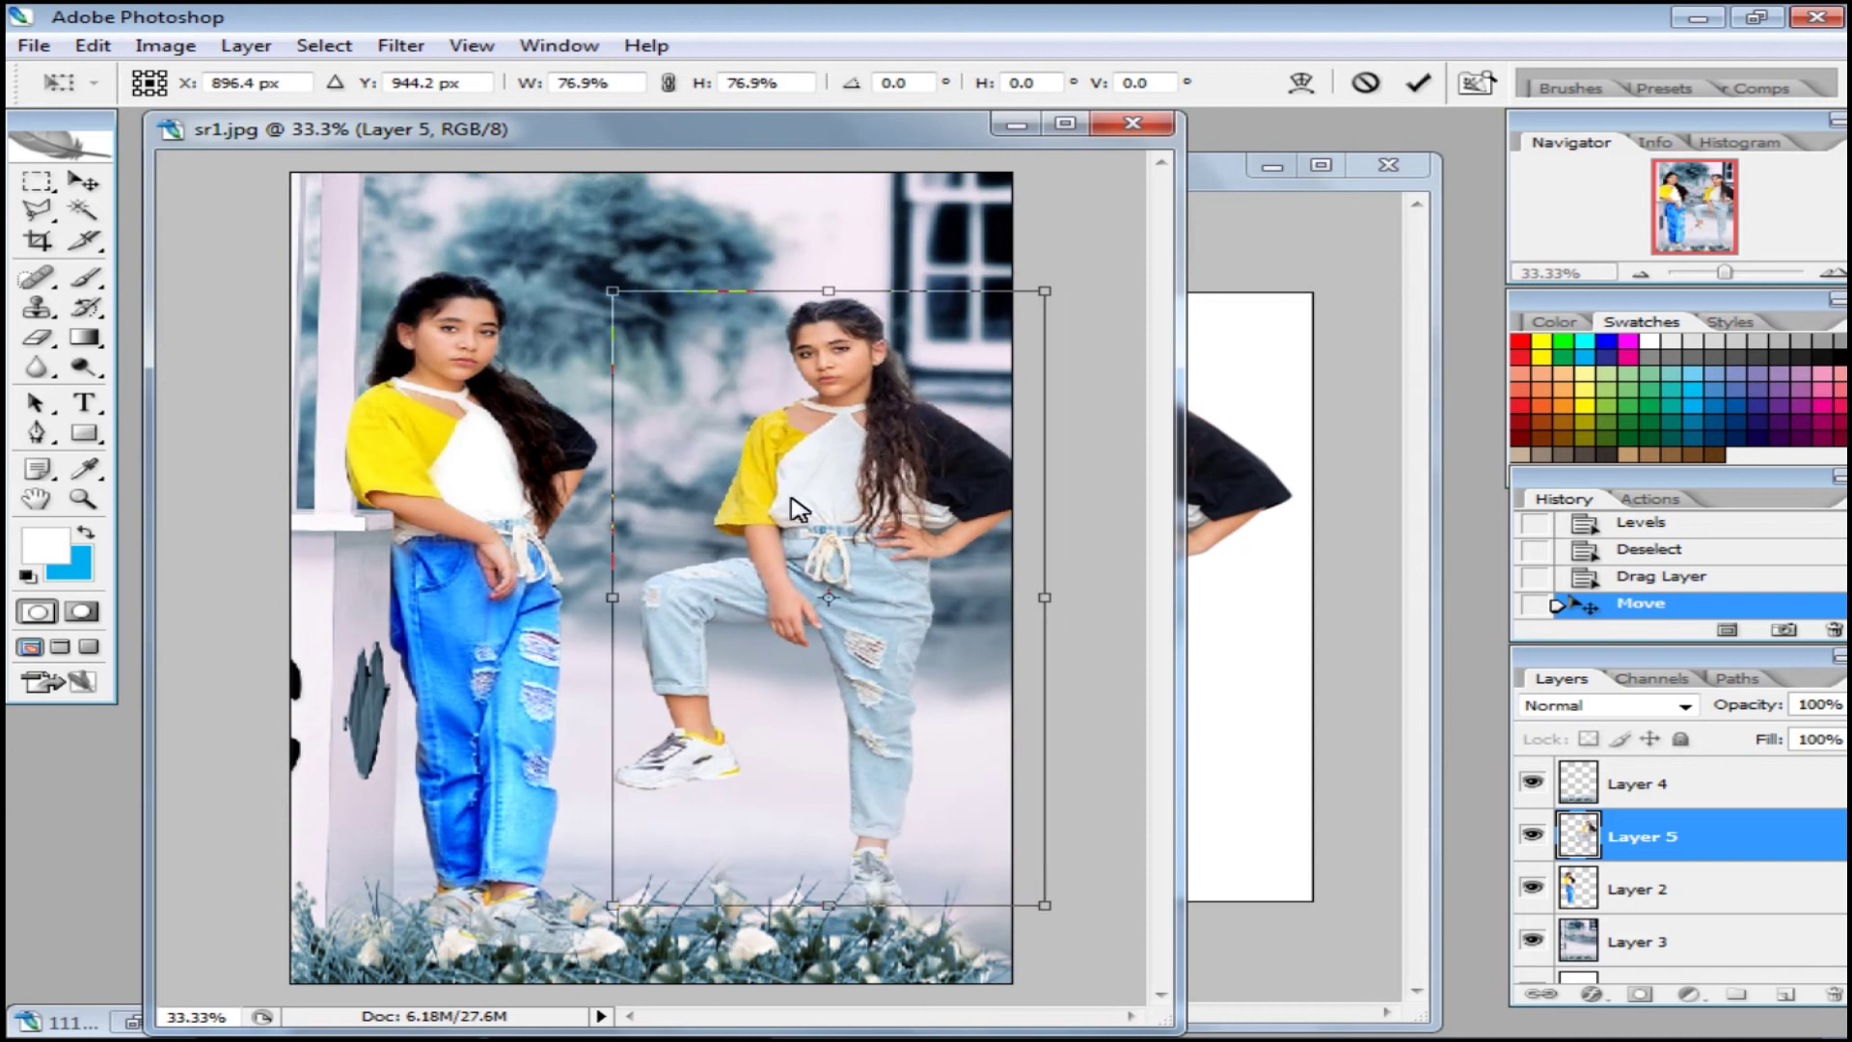
double_click(808, 511)
key(shift+Down)
key(shift+Down)
key(shift+Left)
key(shift+Left)
key(shift+Down)
key(shift+Down)
key(shift+Left)
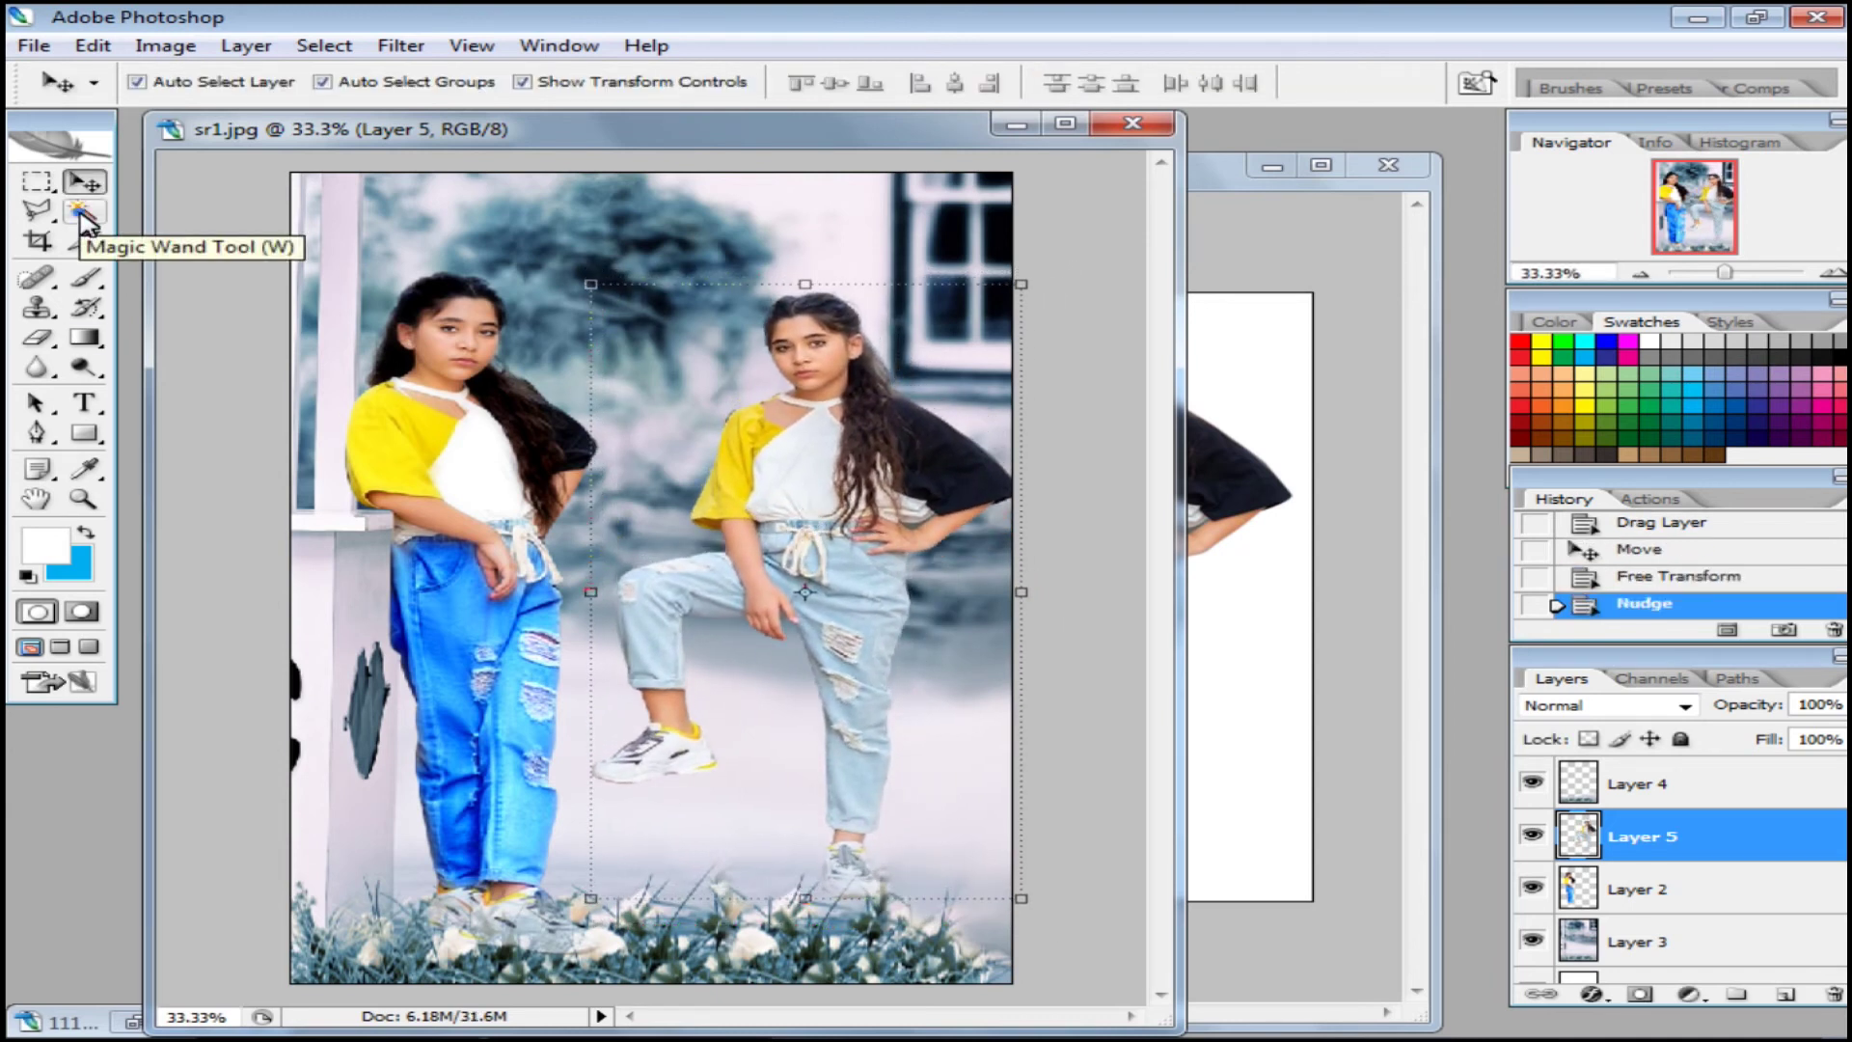
Select the right girl's jeans by colour, excluding the shirt, and feather the selection
click(83, 212)
click(849, 649)
click(844, 762)
click(815, 579)
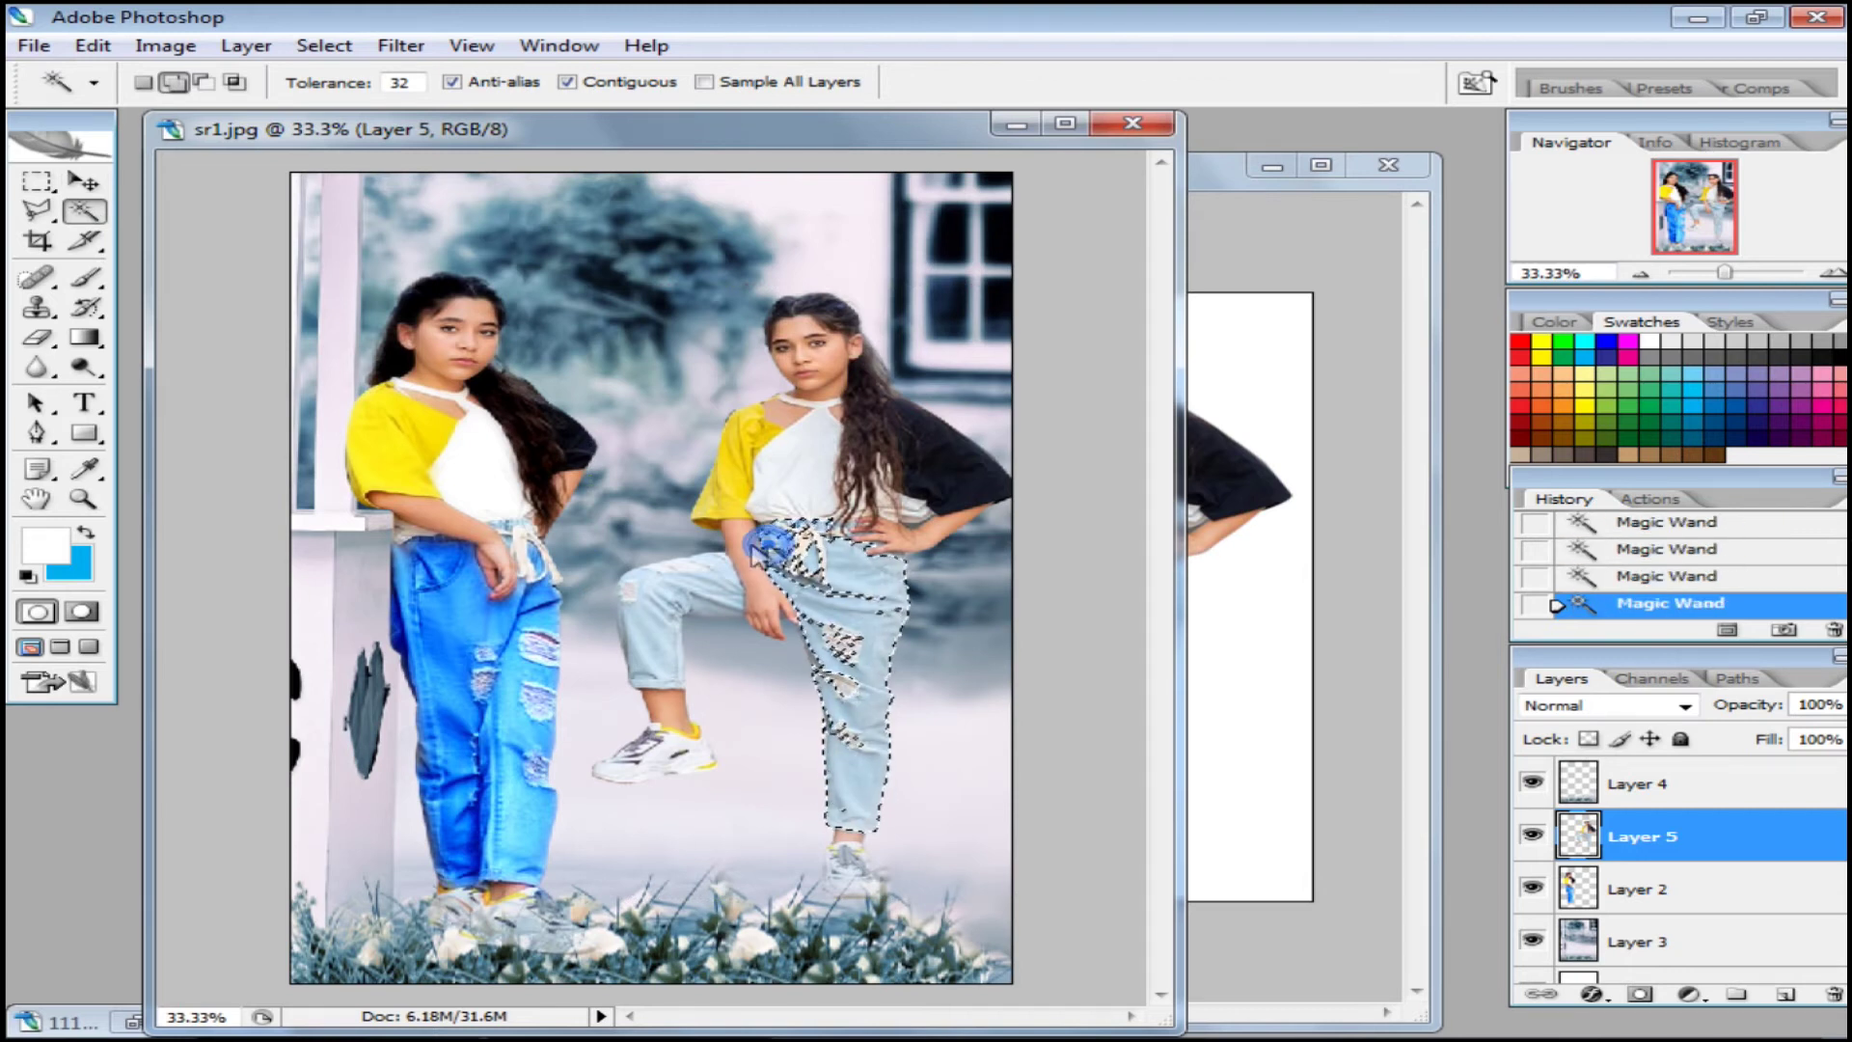
key(ctrl+z)
click(864, 666)
click(393, 45)
click(325, 46)
click(347, 305)
click(1083, 343)
Shift the jeans toward a deeper blue with Variations More Blue
click(164, 46)
click(575, 658)
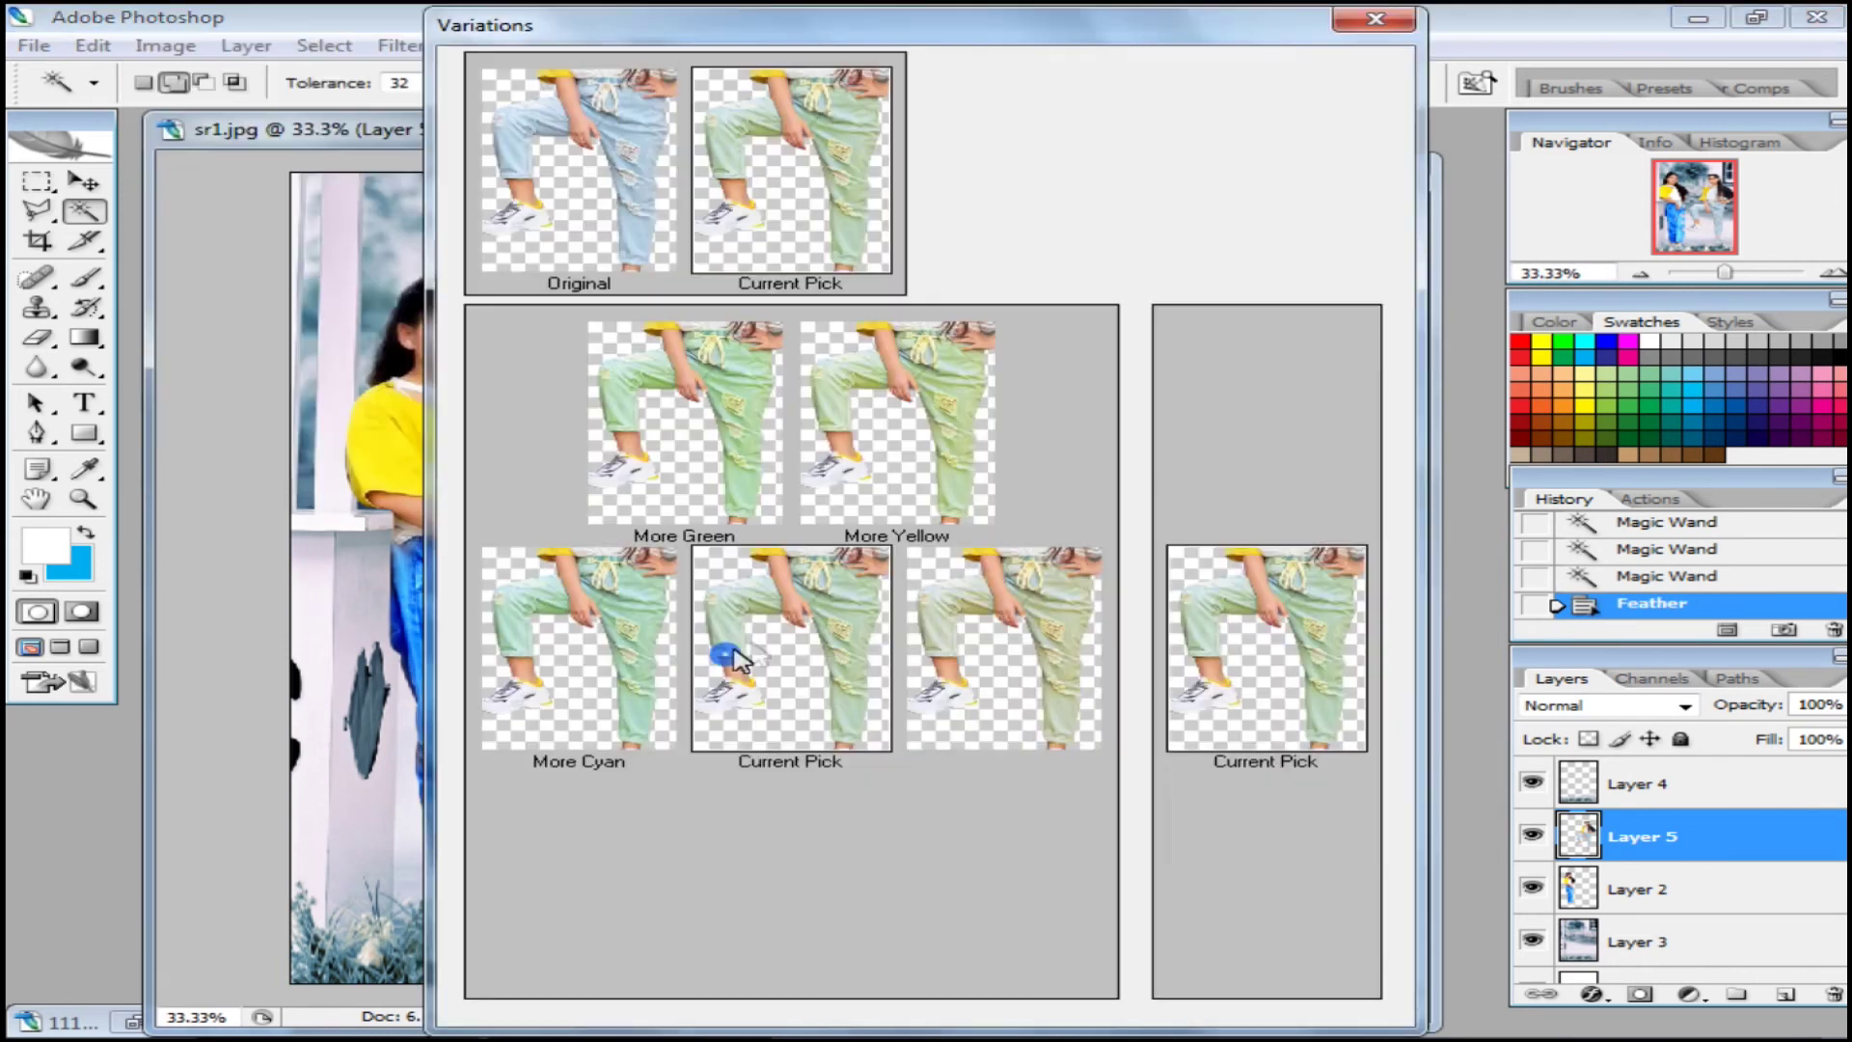
click(685, 837)
click(1242, 869)
click(1271, 67)
Brighten the jeans with an Exposure of +0.27 and a gamma tweak
click(166, 45)
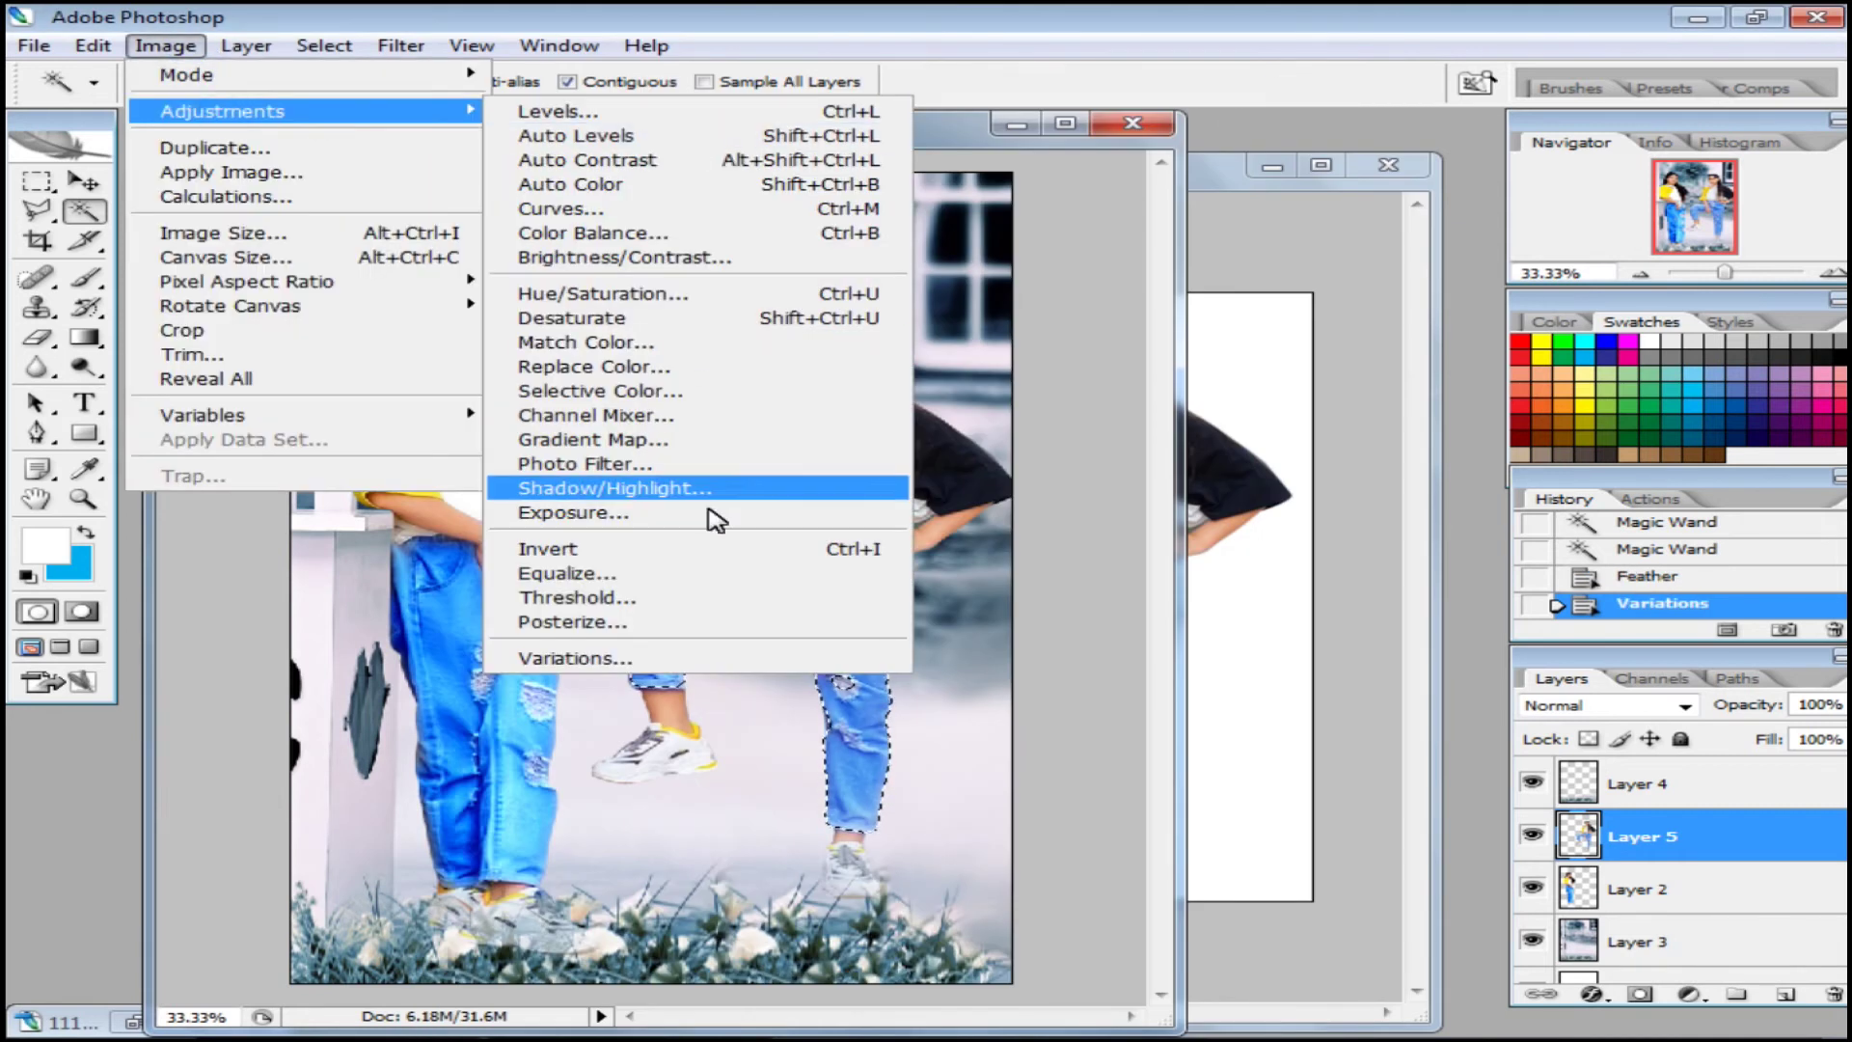
click(711, 512)
drag(842, 316, 849, 316)
drag(842, 434, 854, 439)
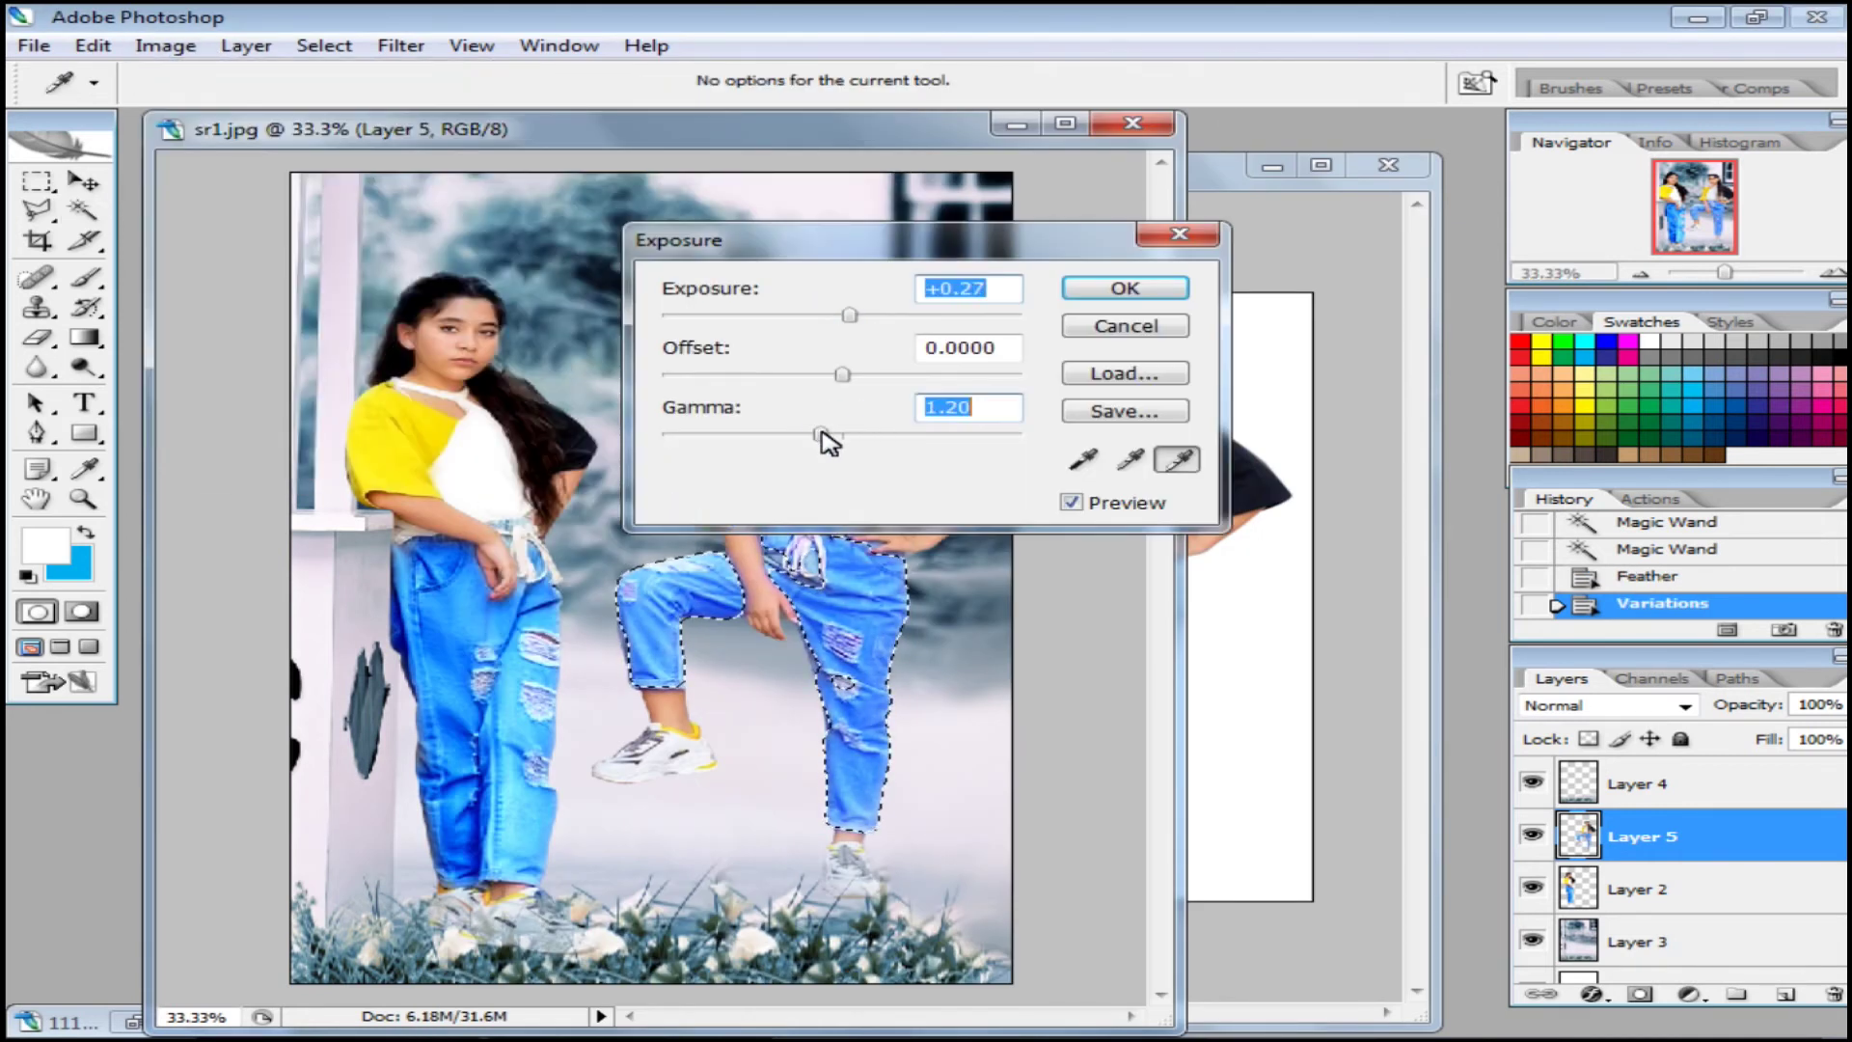
click(1125, 288)
Select and feather the right girl's sleeve, then make it more yellow with Variations
click(757, 429)
shift+click(728, 463)
click(324, 45)
click(369, 305)
click(1086, 349)
click(166, 46)
click(579, 655)
click(1133, 803)
click(1239, 201)
Deselect, then select the right girl's hair and black sleeve
key(ctrl+d)
click(839, 323)
shift+click(863, 397)
shift+click(858, 483)
shift+click(955, 463)
Outline the hair and sleeve with the Polygonal Lasso and feather it 10 px
click(37, 210)
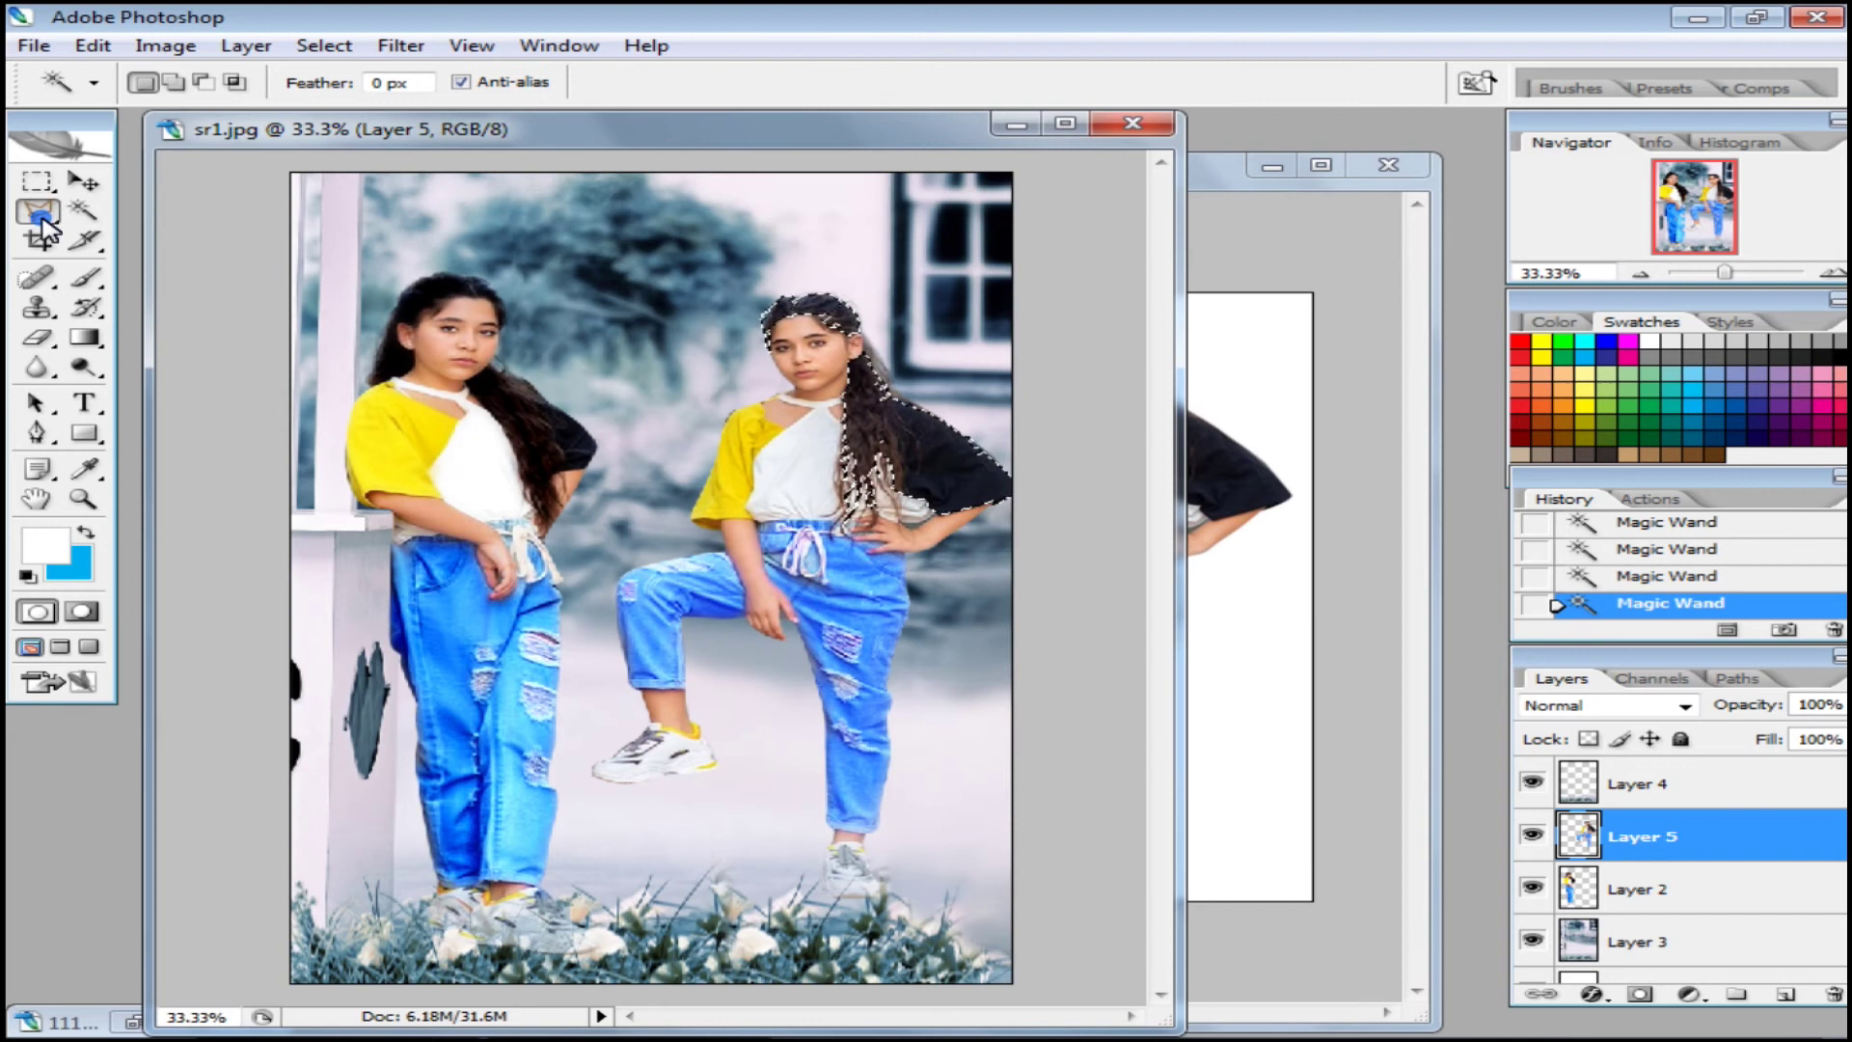
click(929, 576)
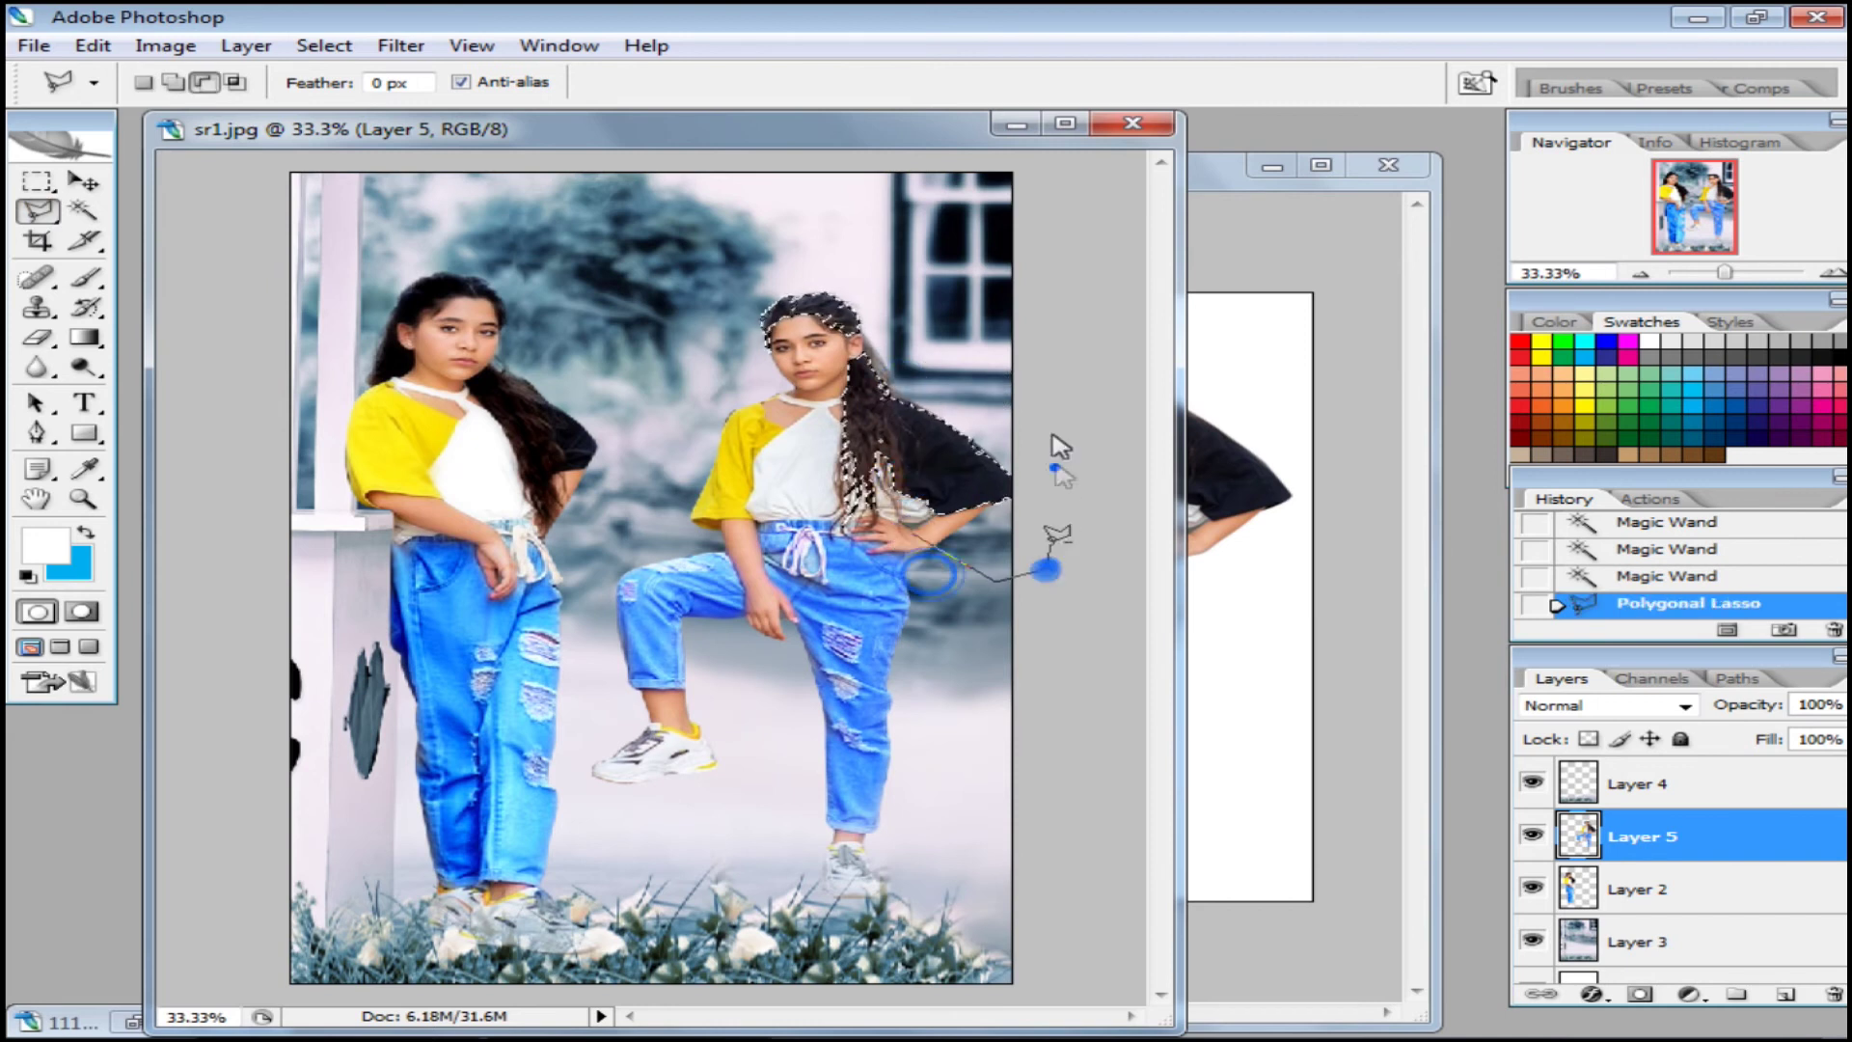
double_click(898, 454)
click(324, 45)
click(492, 309)
click(1089, 344)
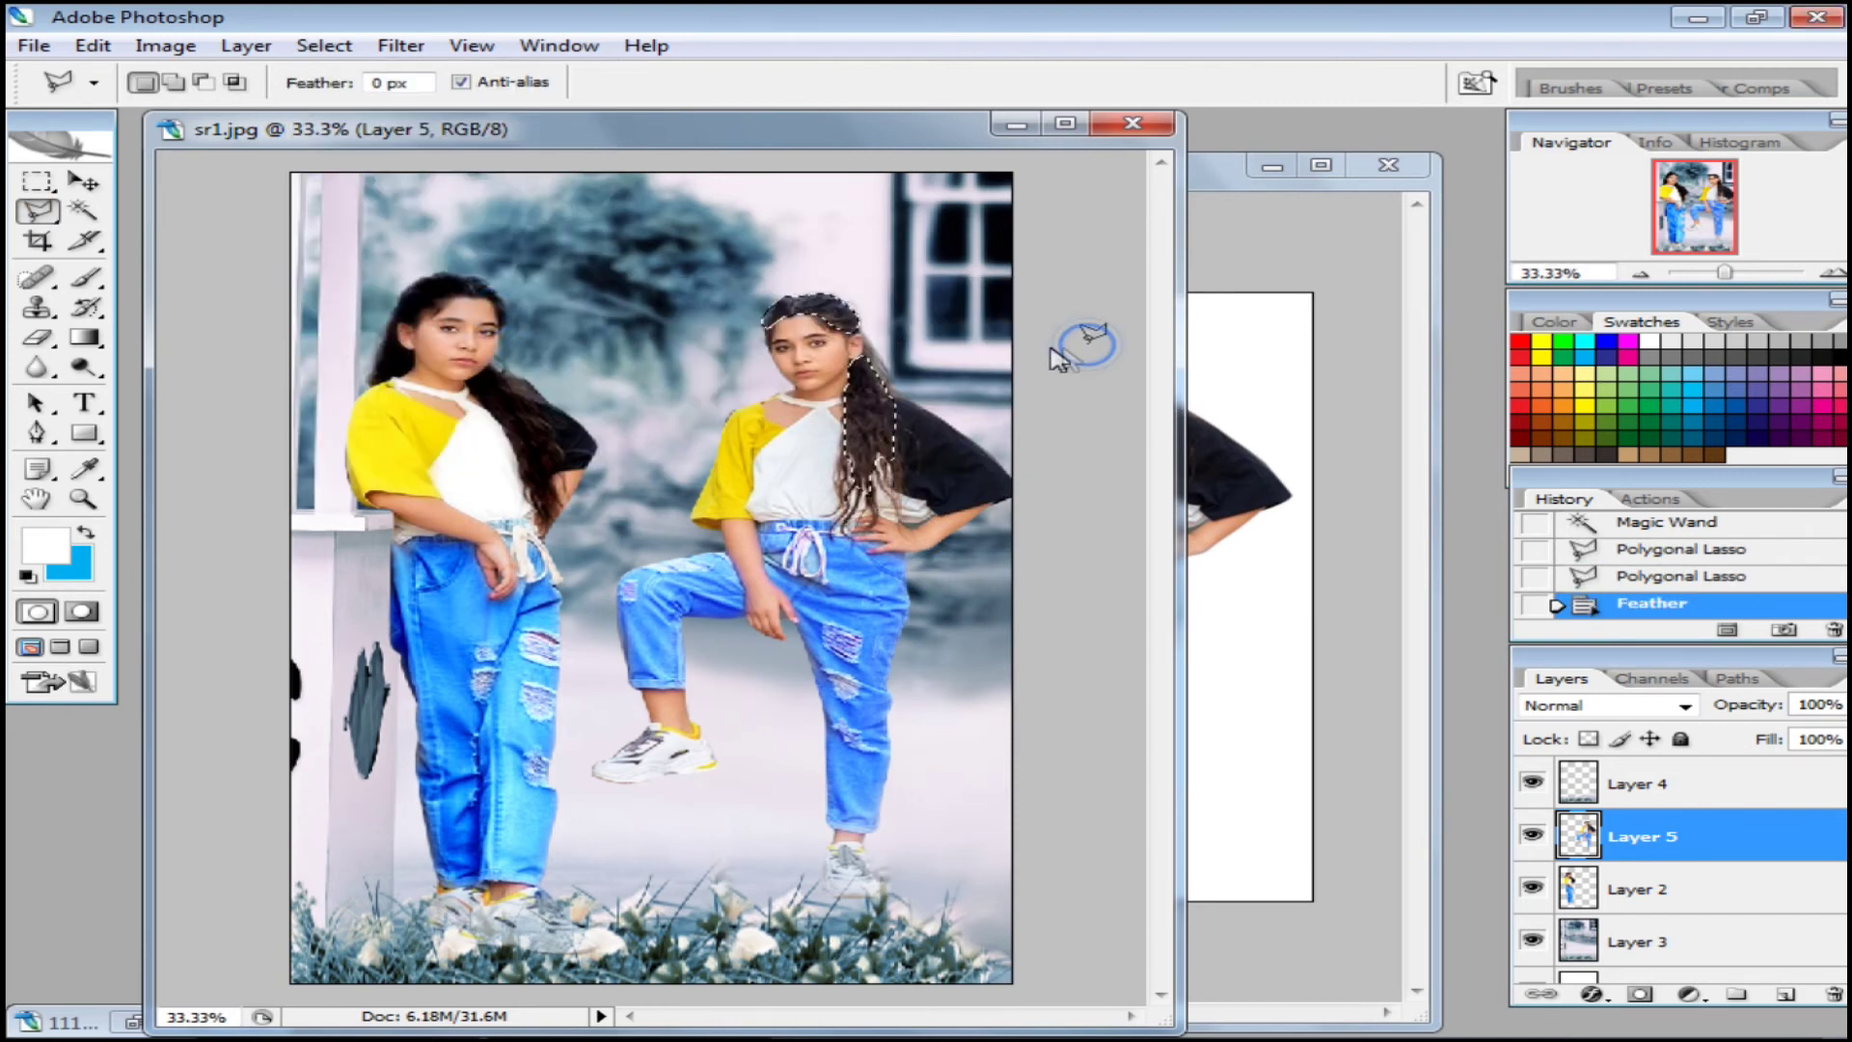
Darken the hair and sleeve with Levels by deepening shadows and midtones, then deselect
click(166, 45)
click(620, 112)
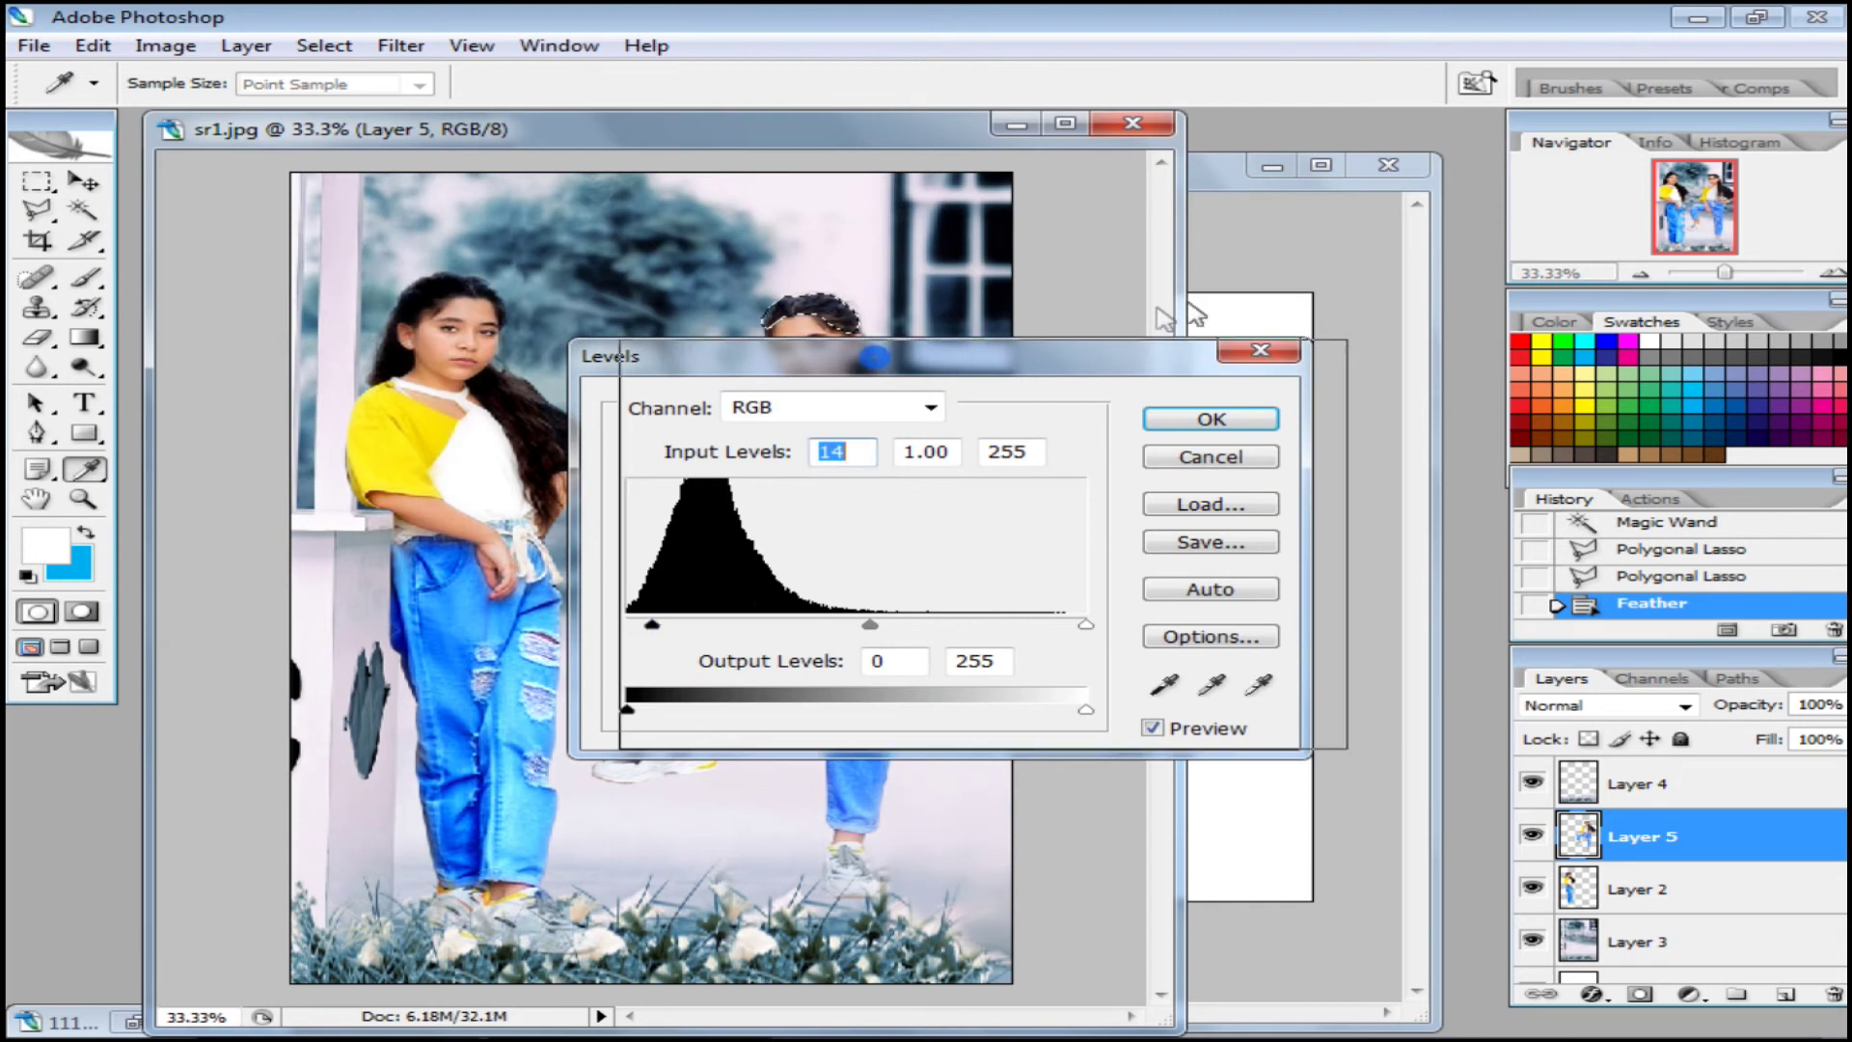
drag(656, 356, 1028, 299)
drag(998, 569, 1082, 569)
drag(1269, 569, 1307, 569)
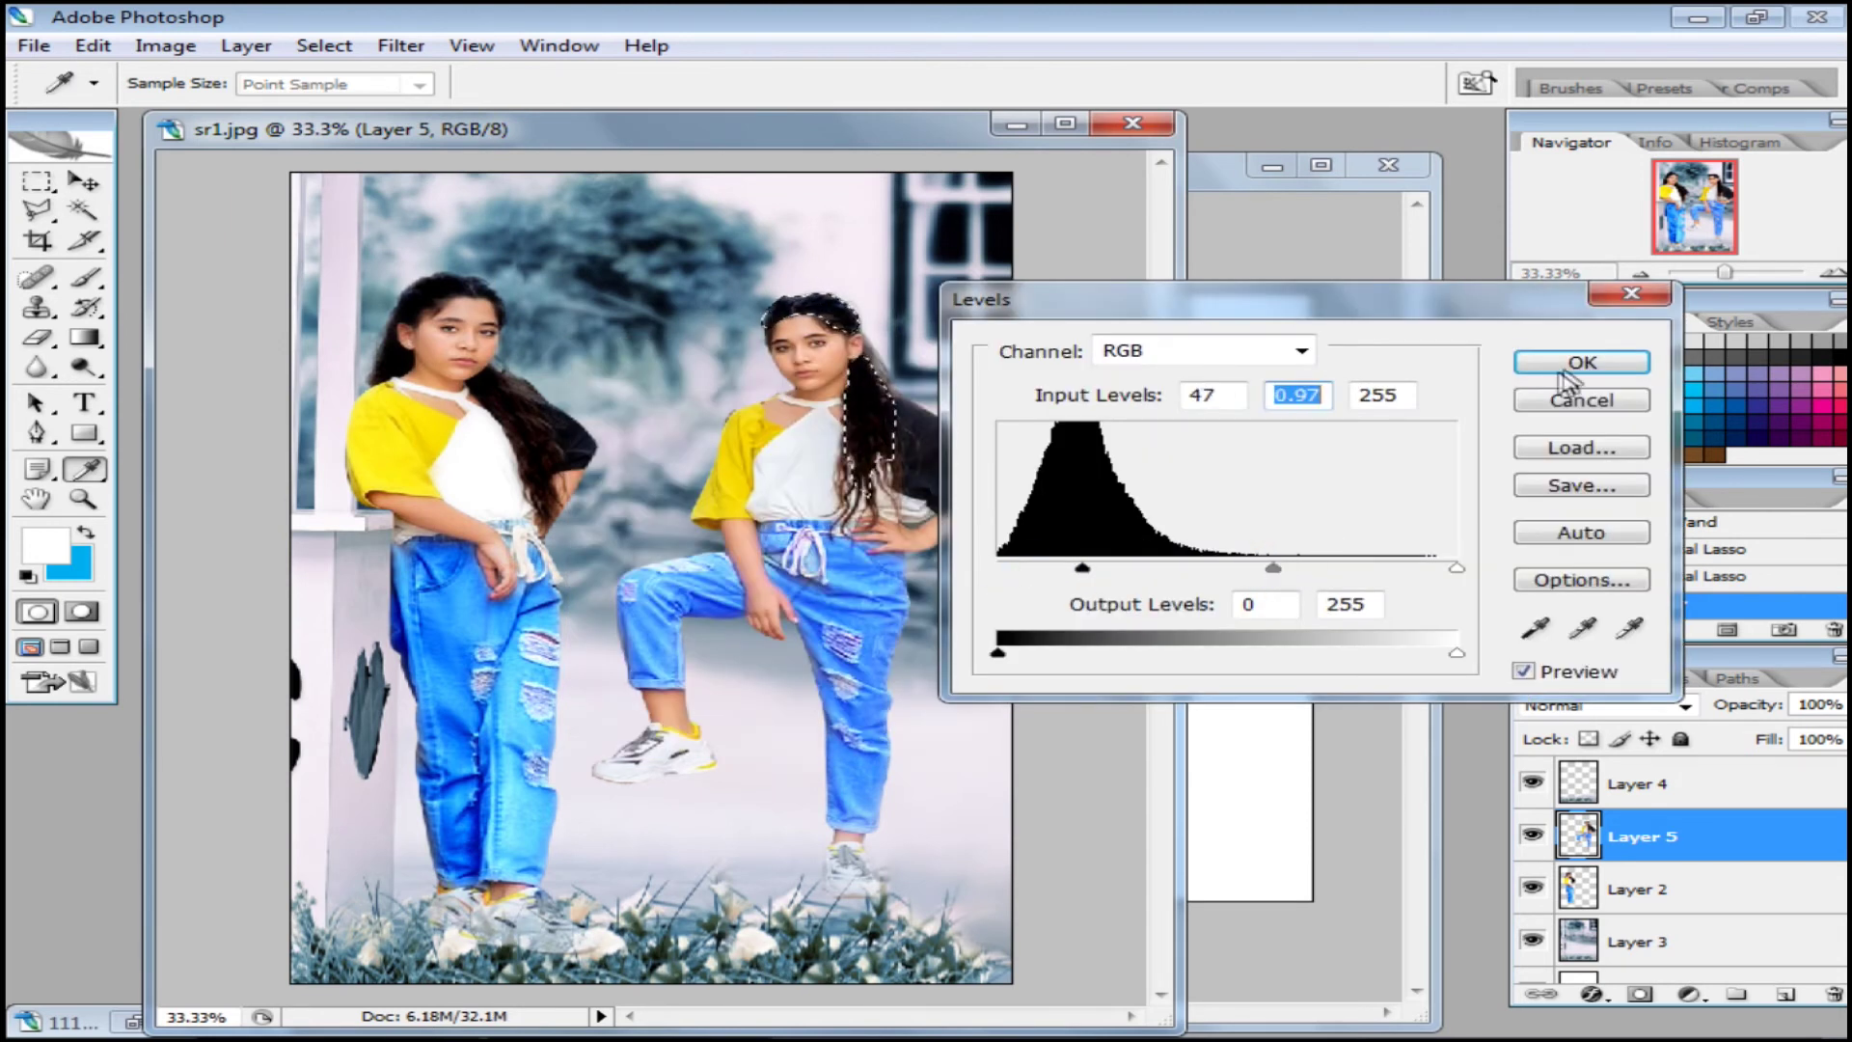
key(Return)
key(ctrl+d)
Burn in shadows on the right girl with a slightly smaller Burn brush
click(84, 366)
click(193, 364)
key(bracketleft)
click(879, 372)
click(895, 420)
key(ctrl+plus)
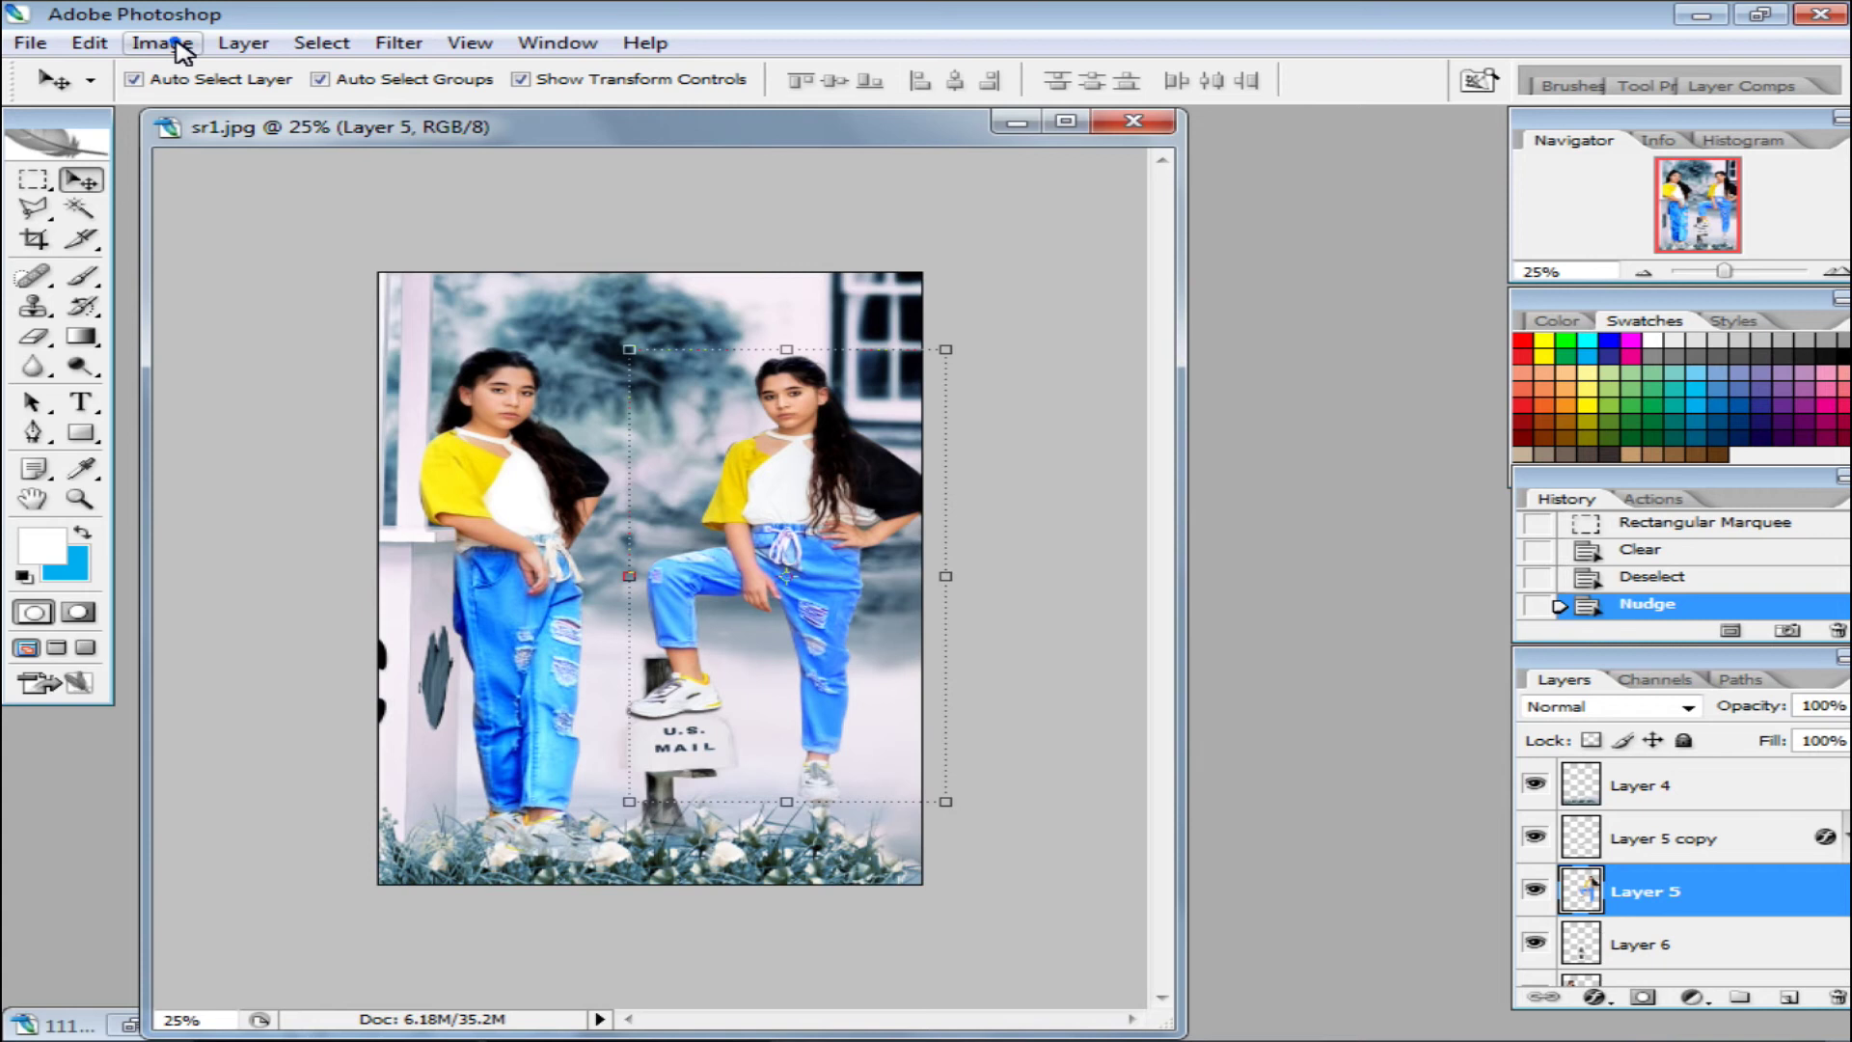
click(178, 44)
mouse_move(219, 108)
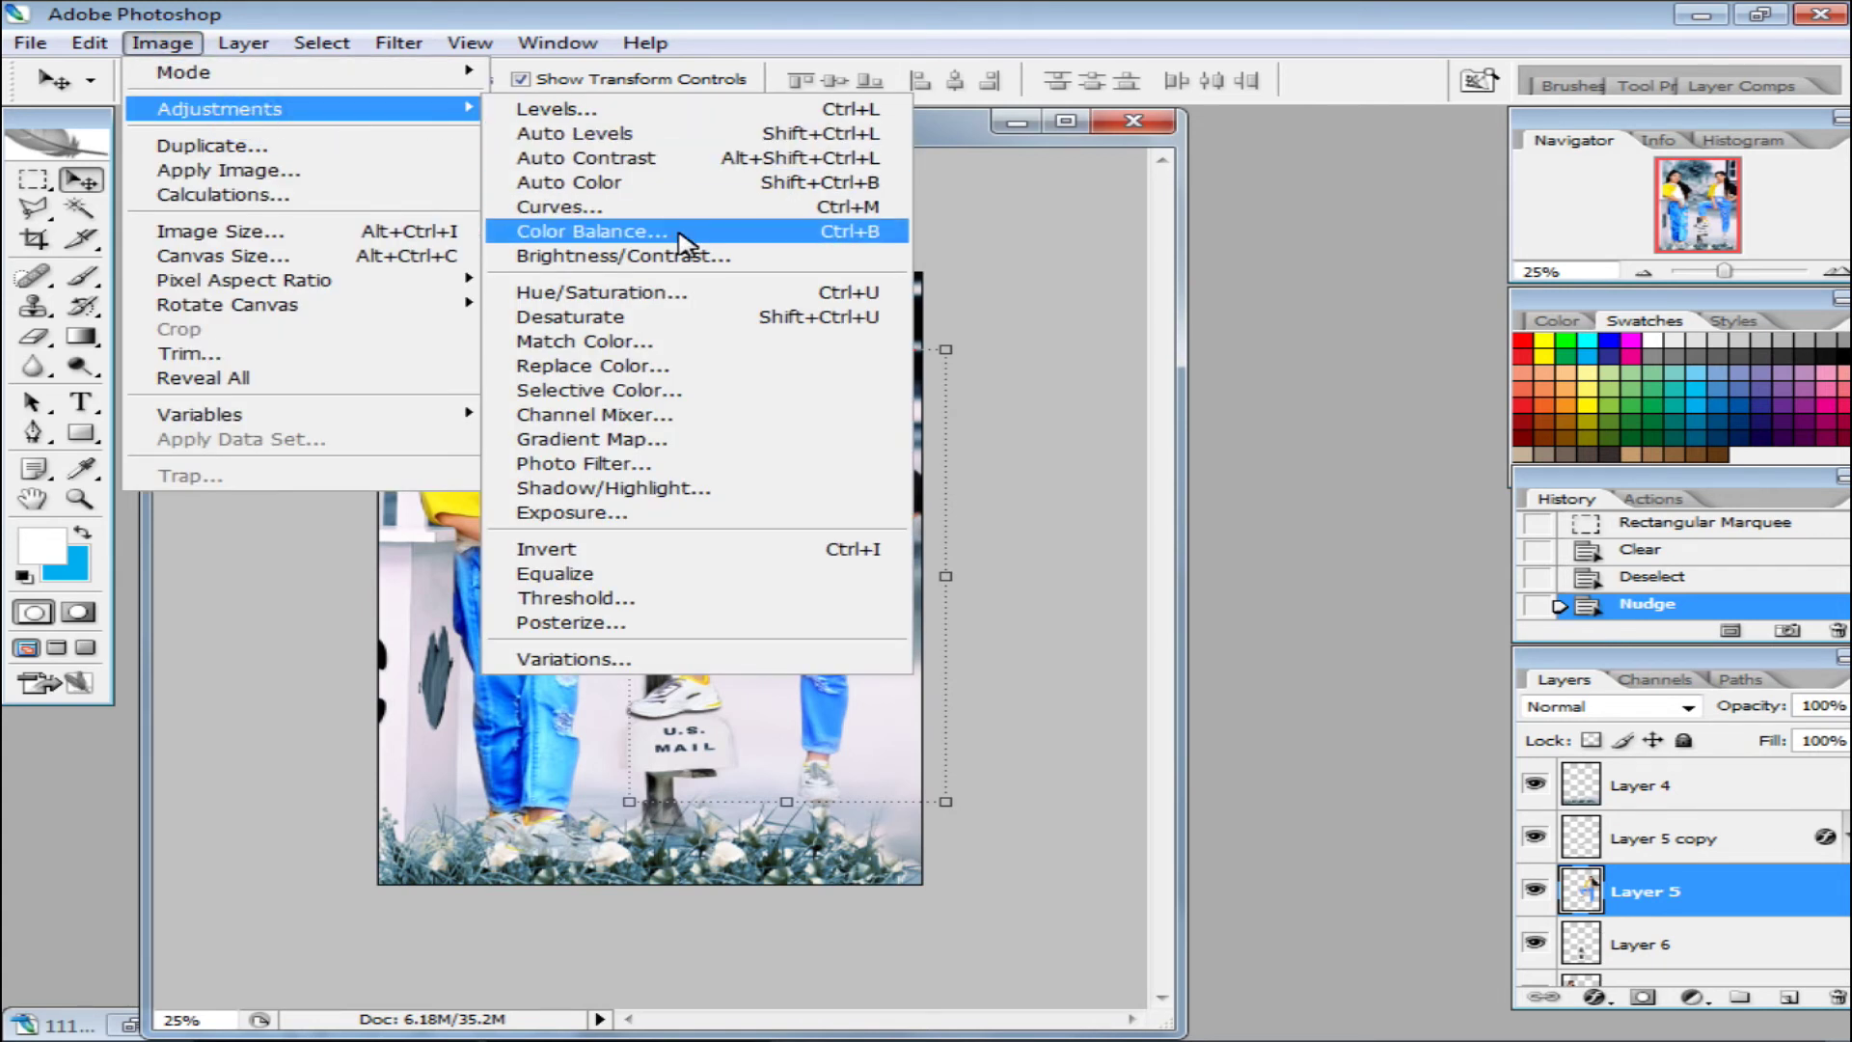
Brighten the right girl's layer with a gentle upward Curves lift
click(634, 206)
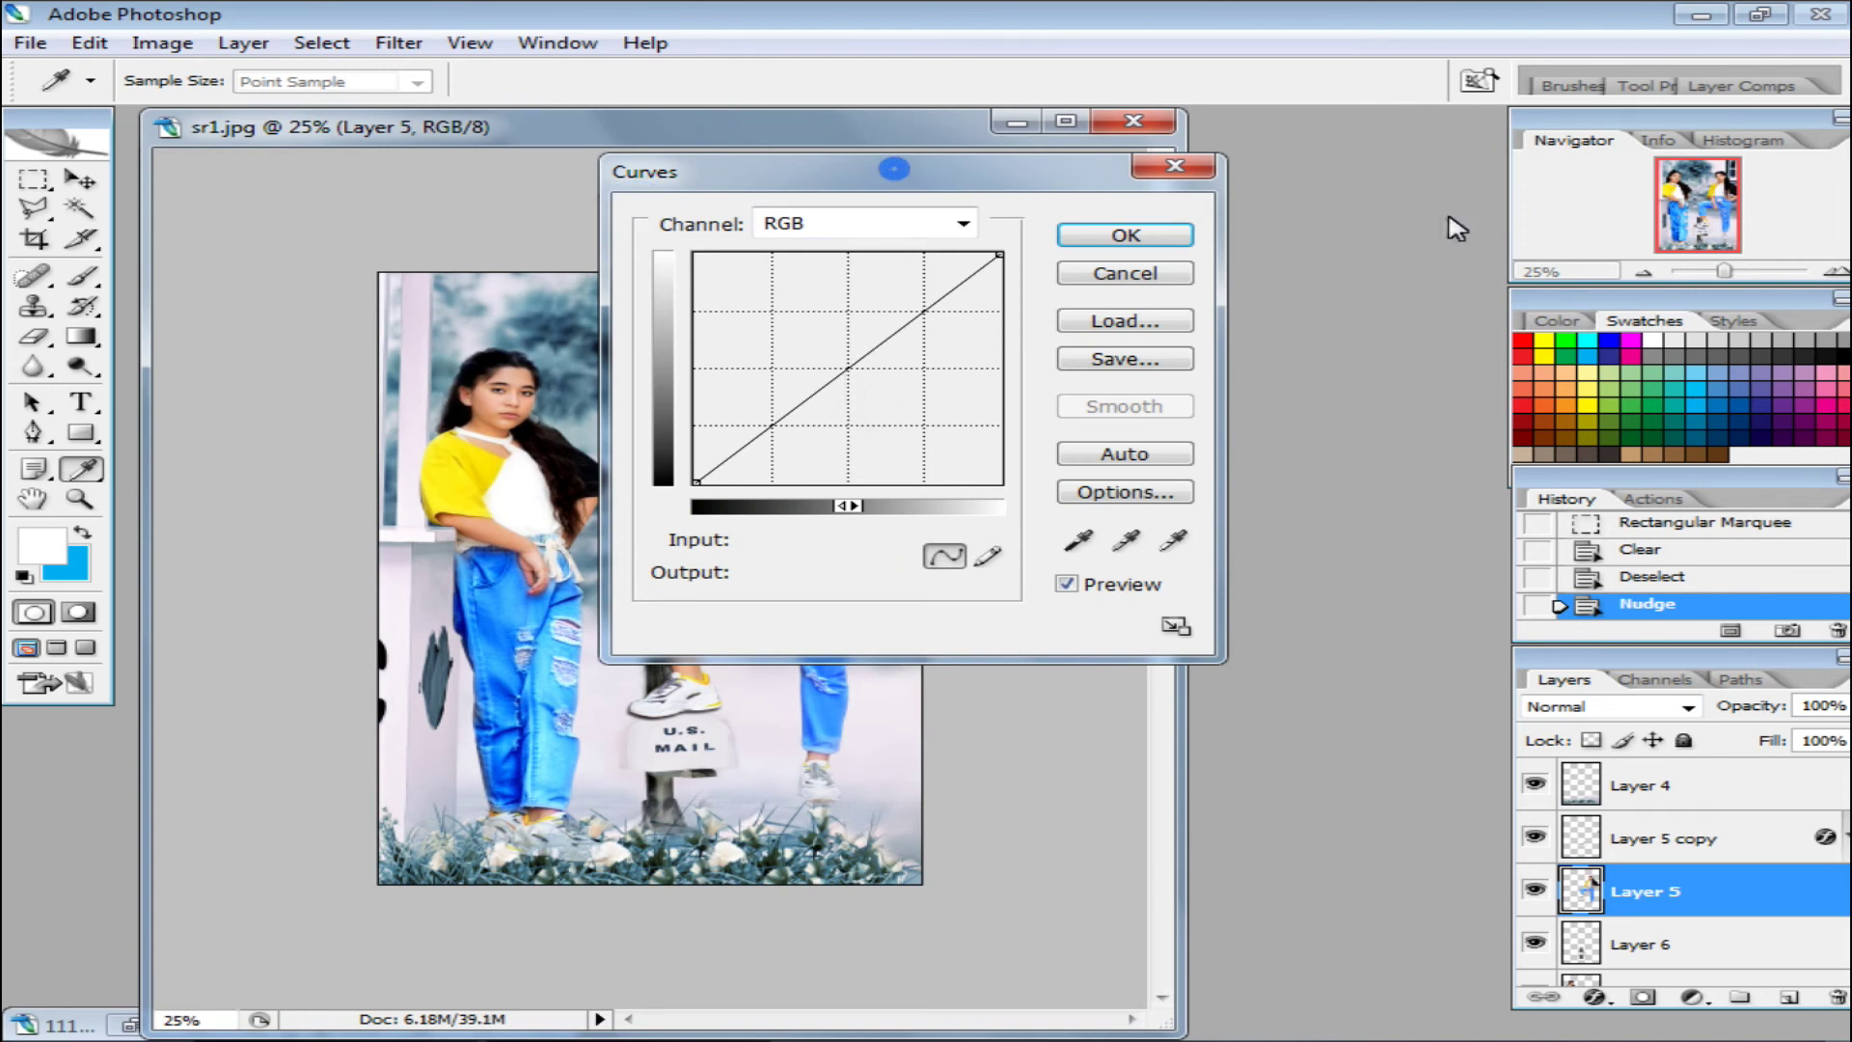
drag(1456, 228, 1413, 214)
drag(1370, 422, 1352, 402)
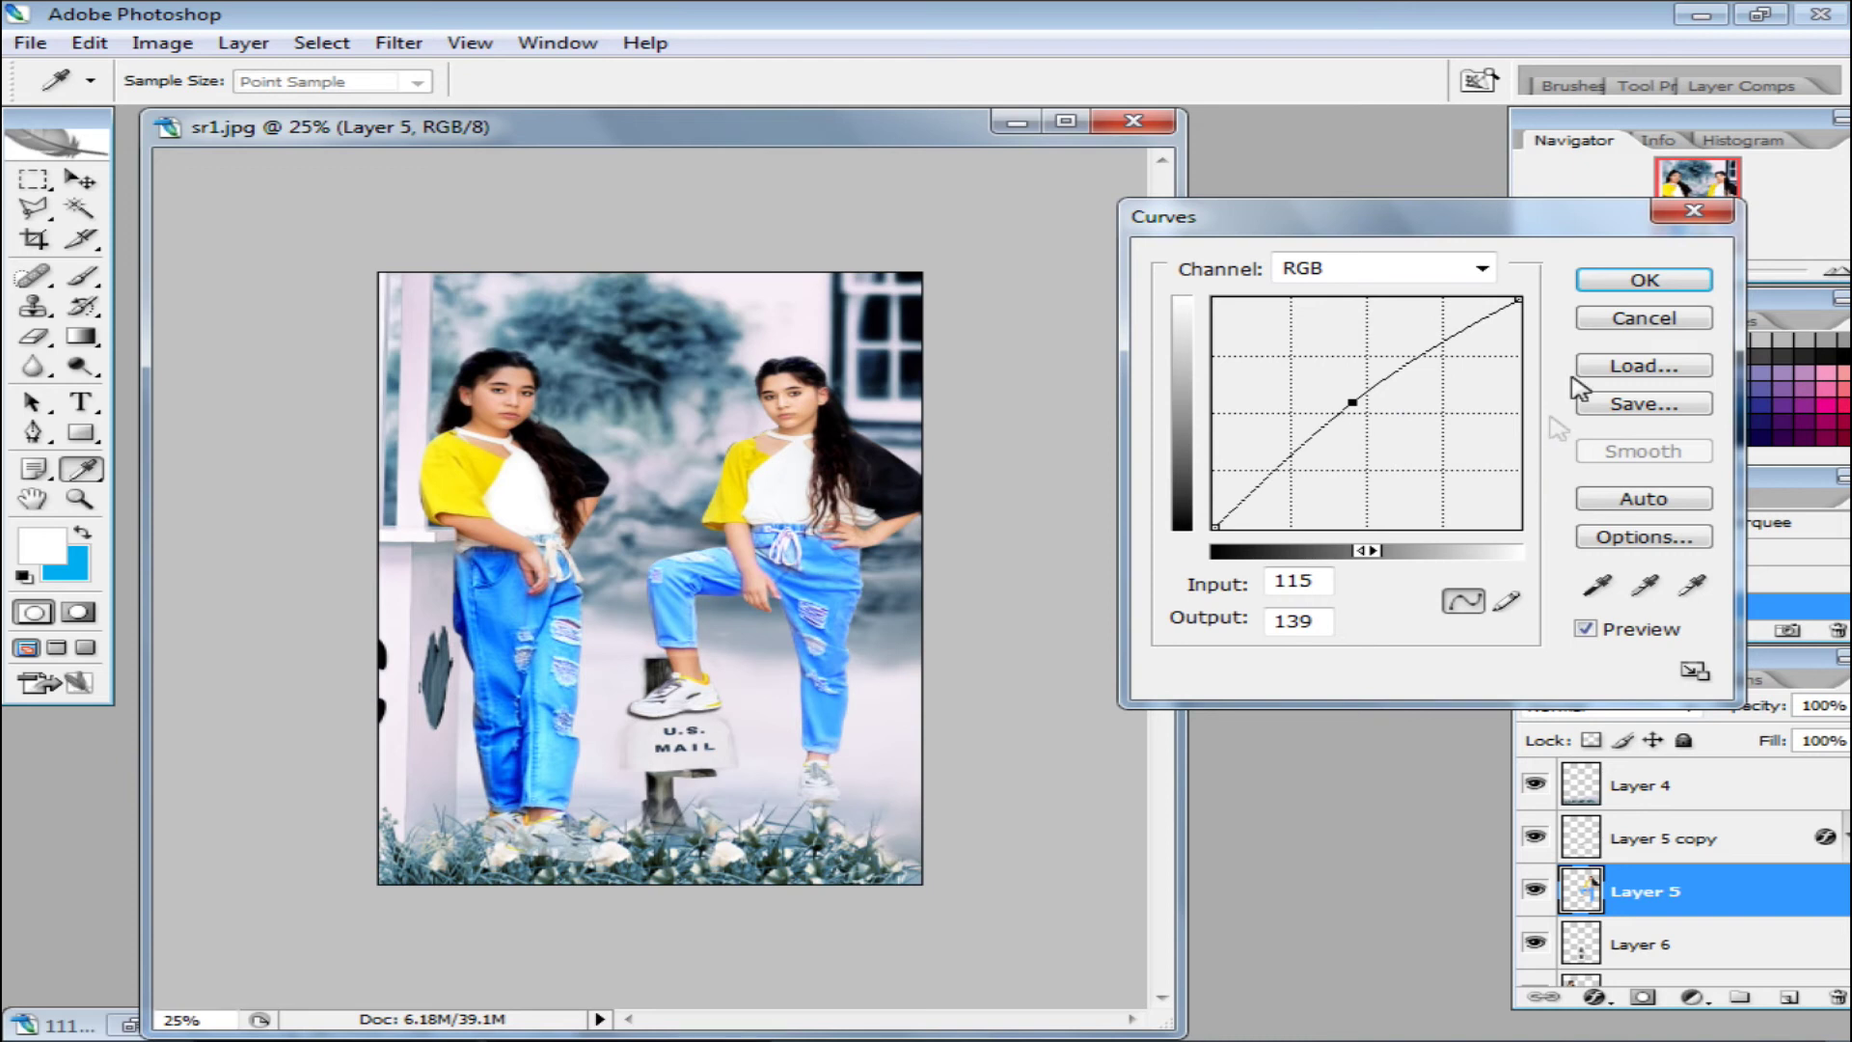
click(1643, 280)
scroll(1629, 950, down, 1)
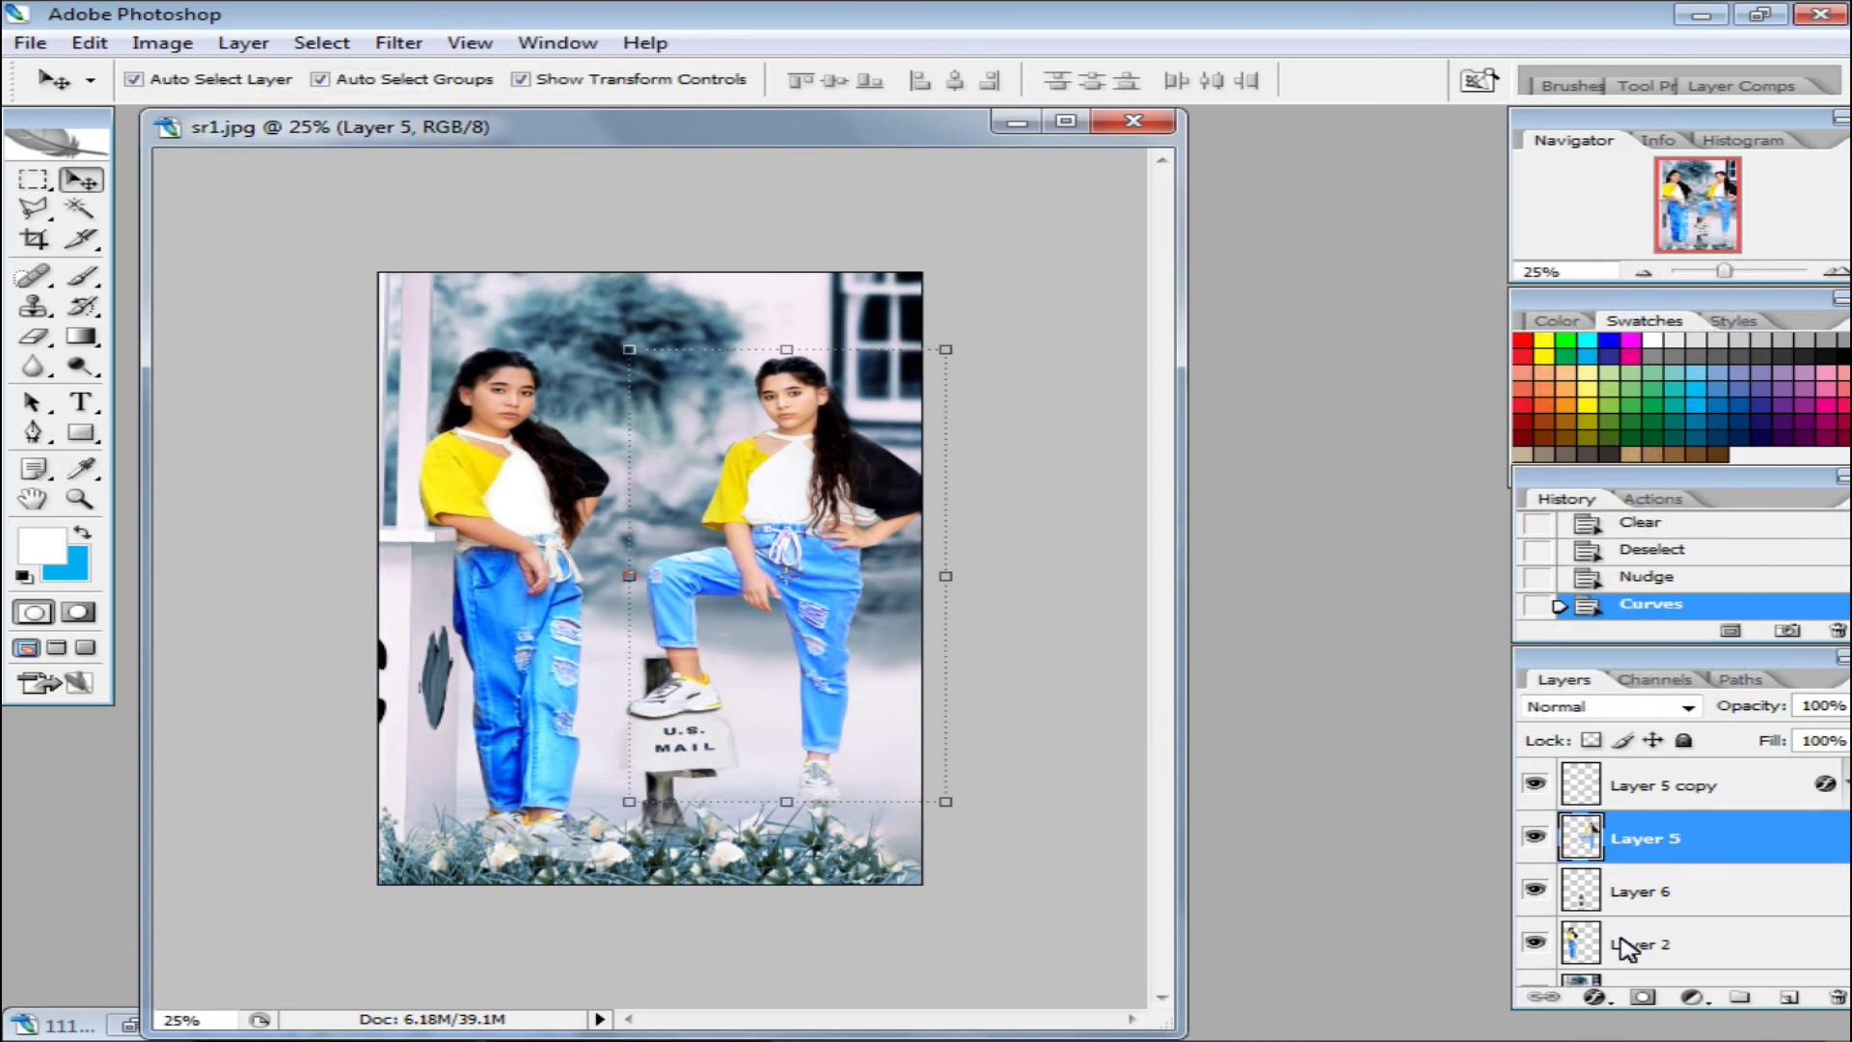
Apply a similar Curves lift to the left girl's Layer 2, then undo to compare
click(1623, 947)
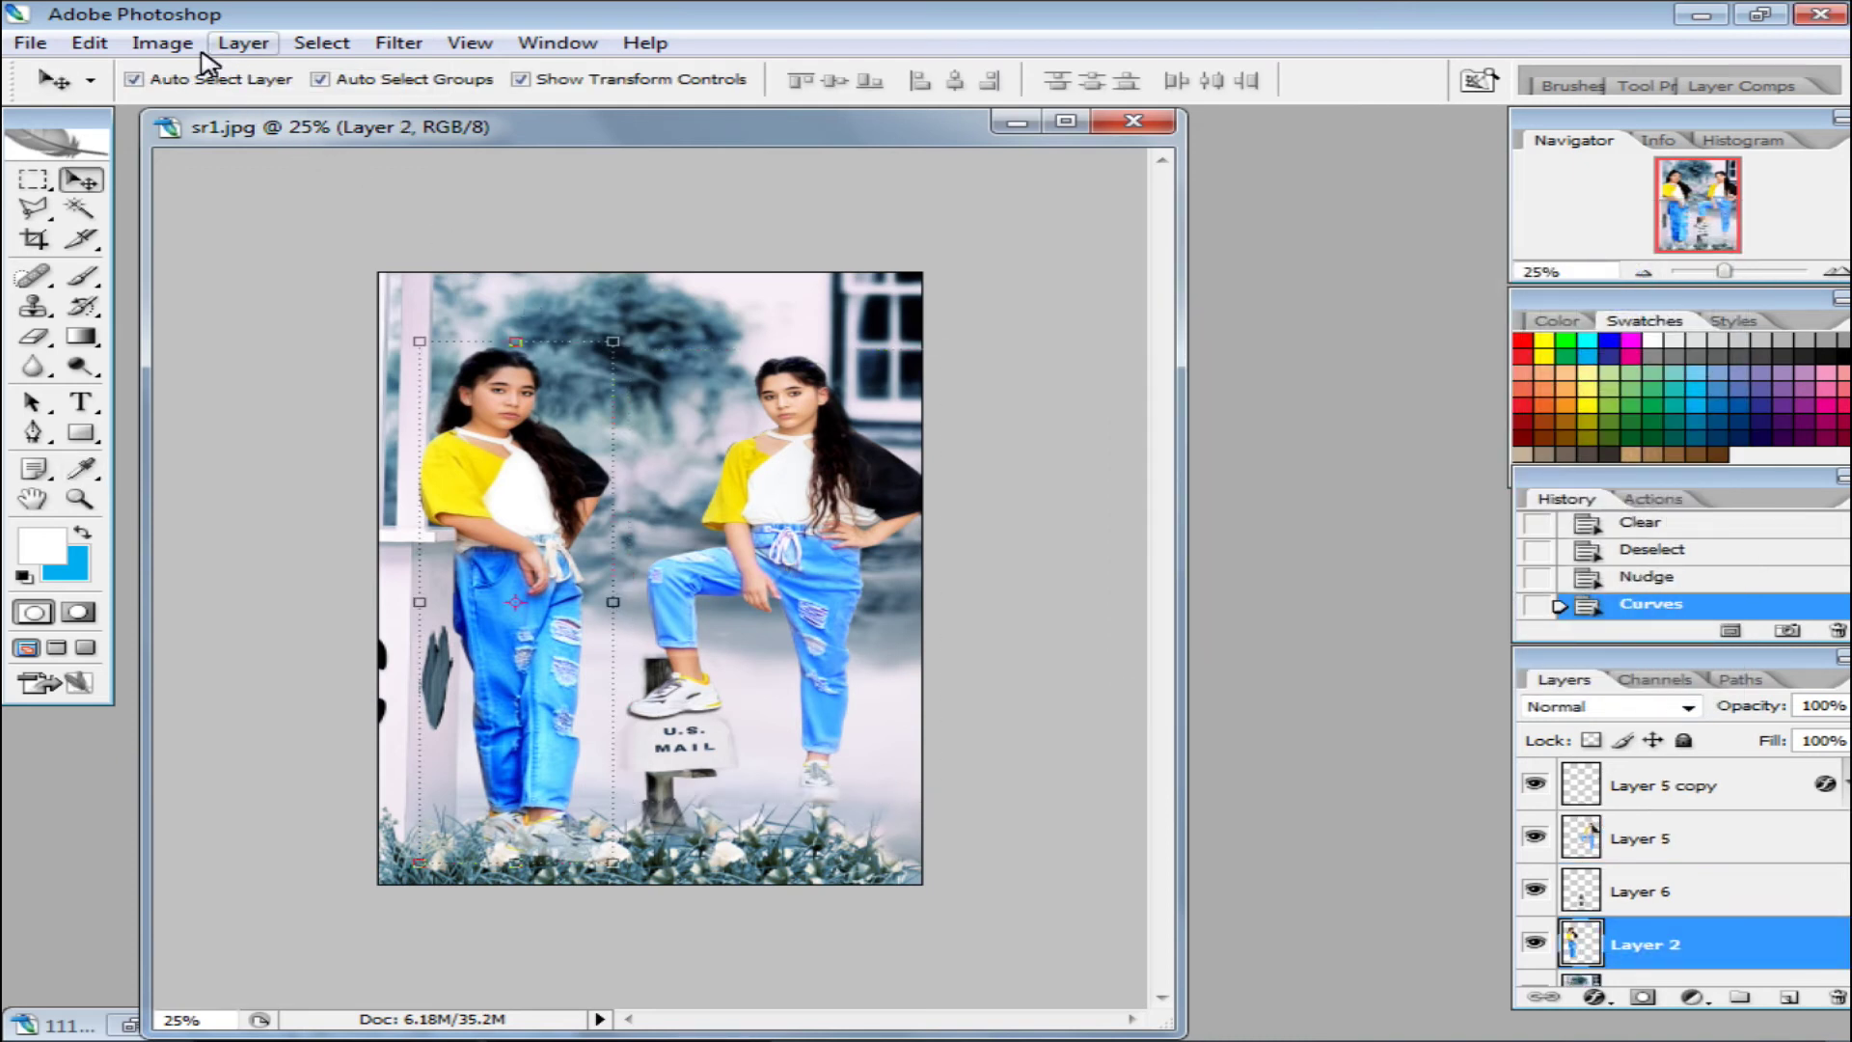
click(162, 43)
mouse_move(218, 108)
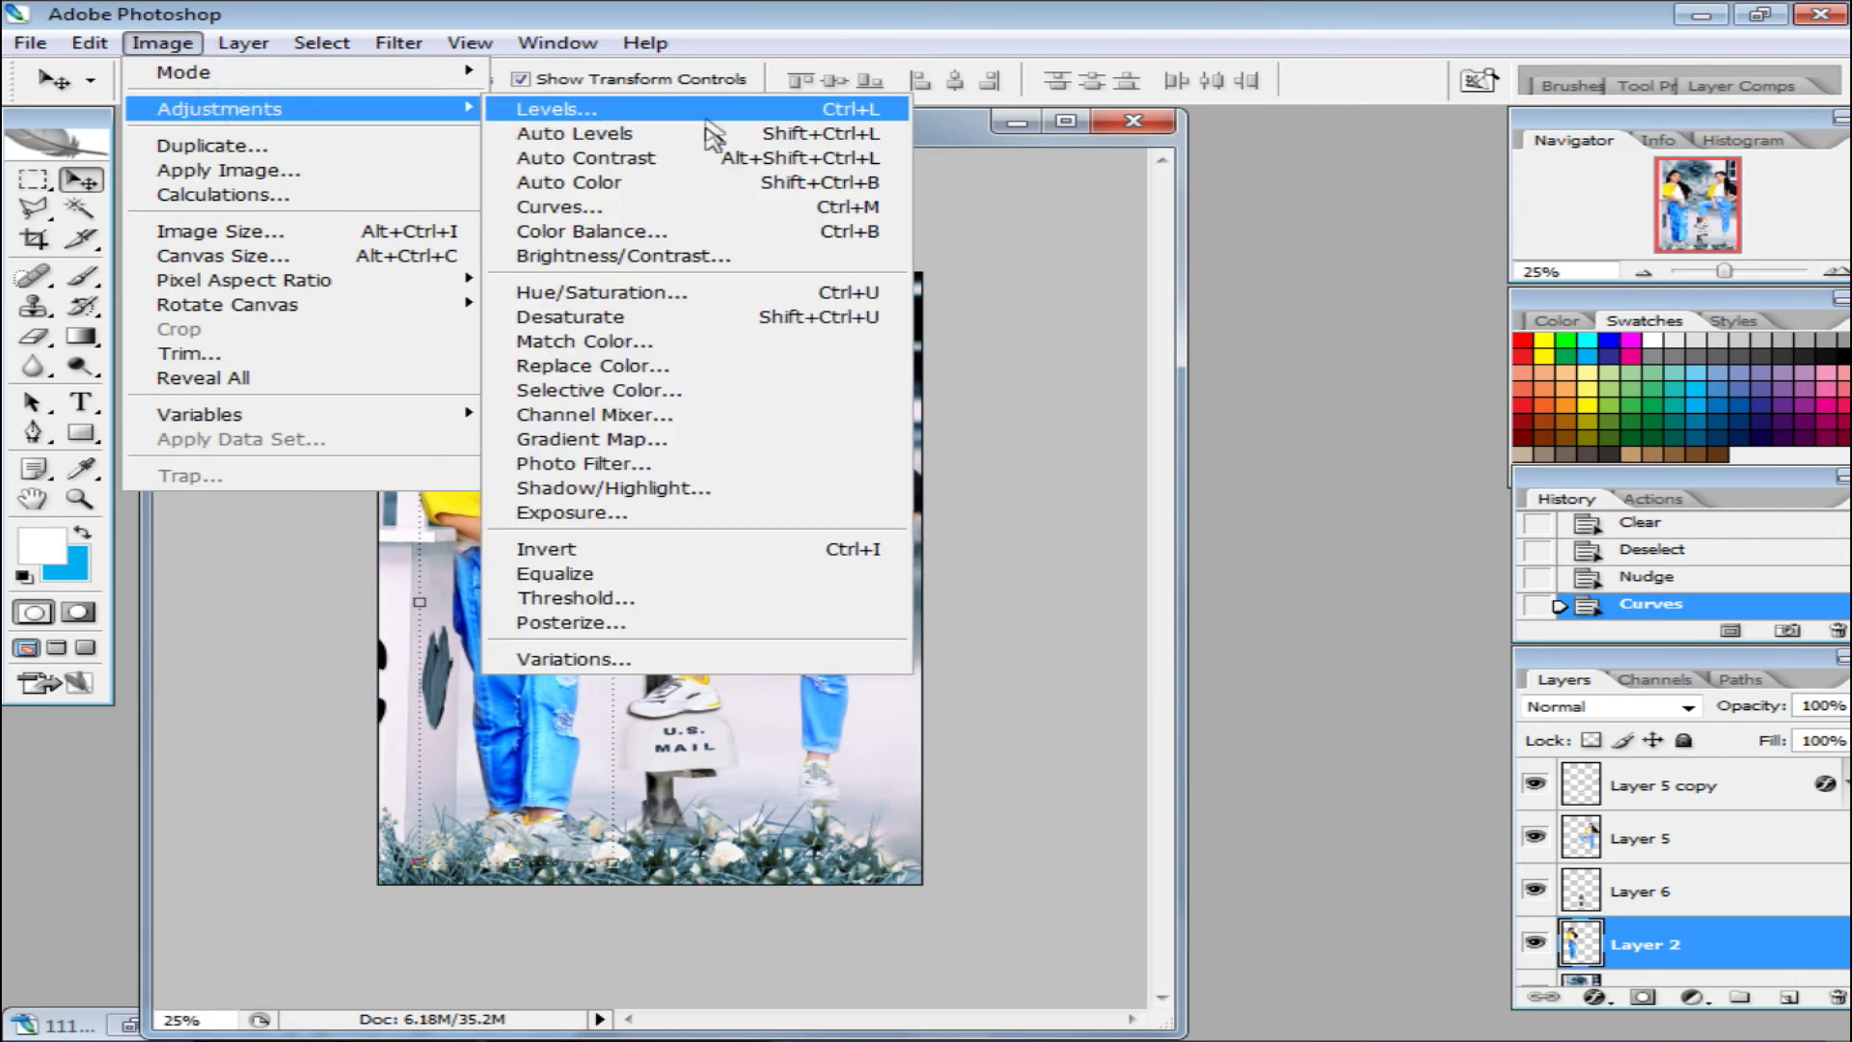
click(698, 206)
drag(1368, 415, 1355, 413)
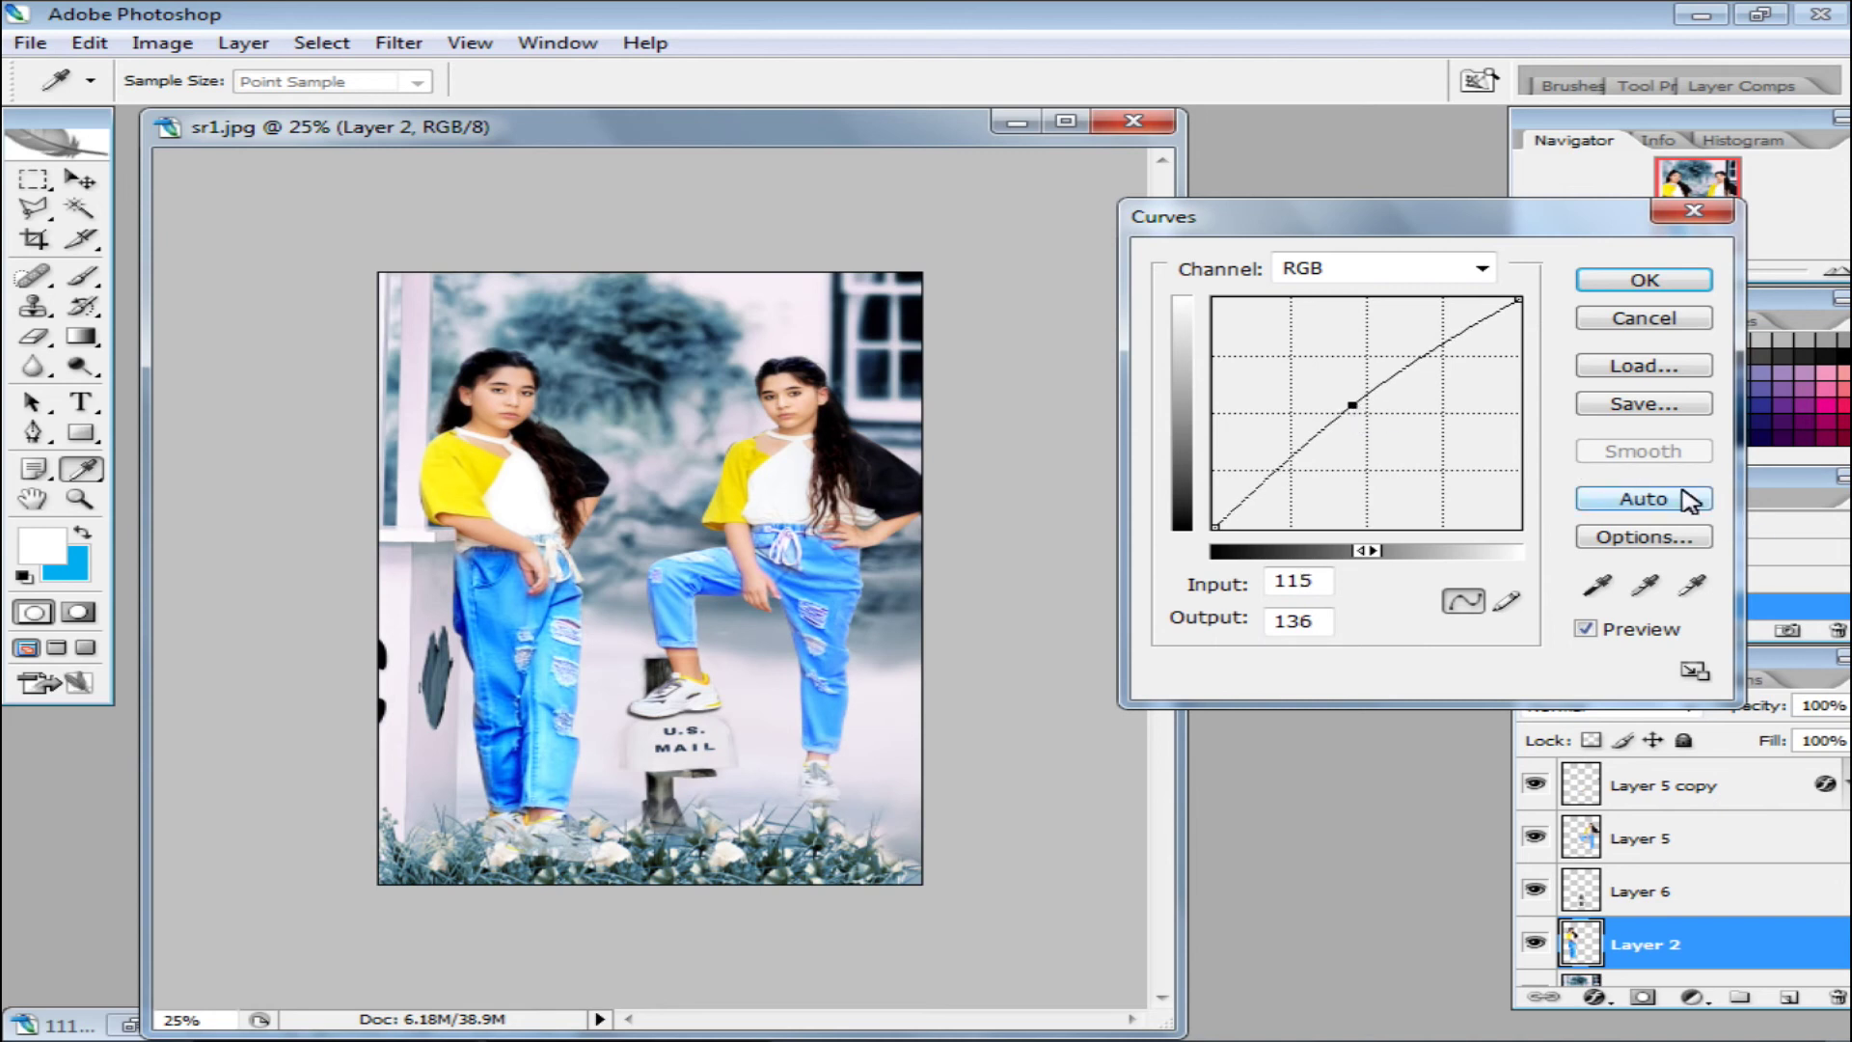
key(Return)
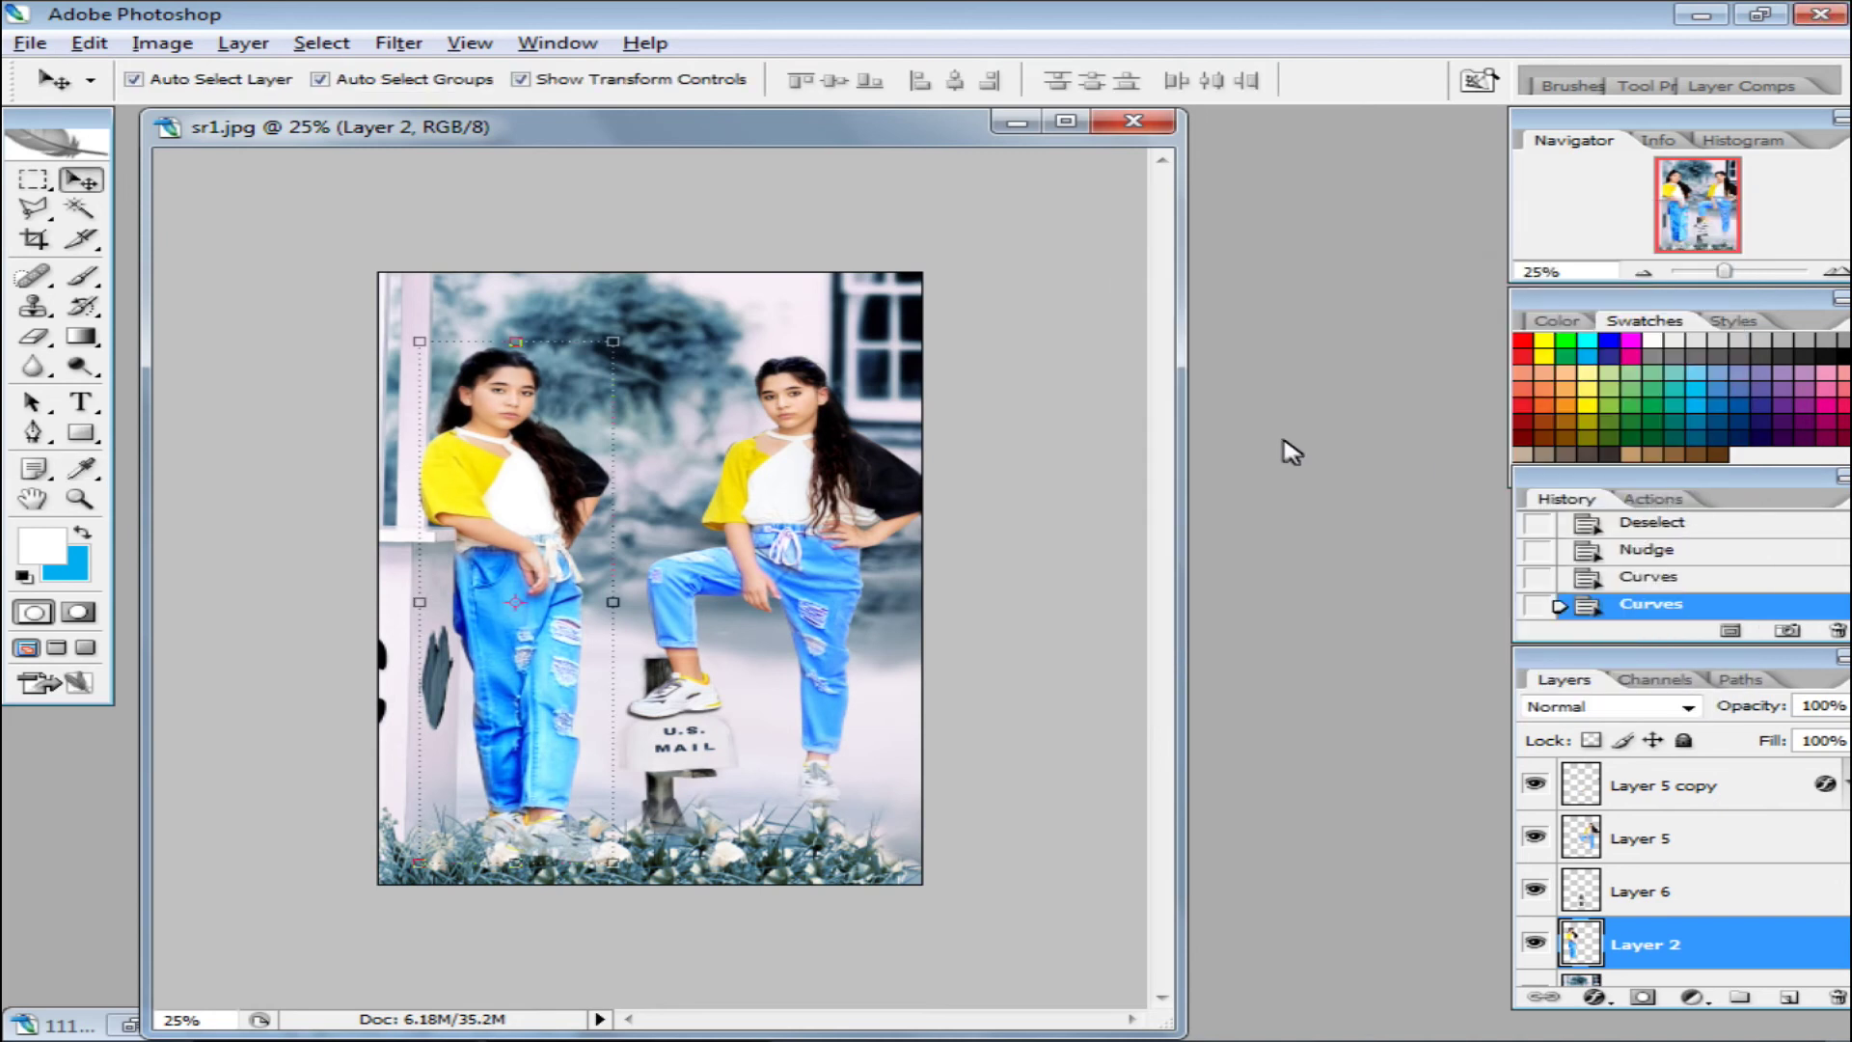
key(ctrl+z)
key(ctrl+alt+z)
Restore the left girl's curves, merge visible layers, and shrink the image to about 95%
key(ctrl+shift+z)
key(ctrl+shift+z)
key(c)
key(v)
key(ctrl+shift+e)
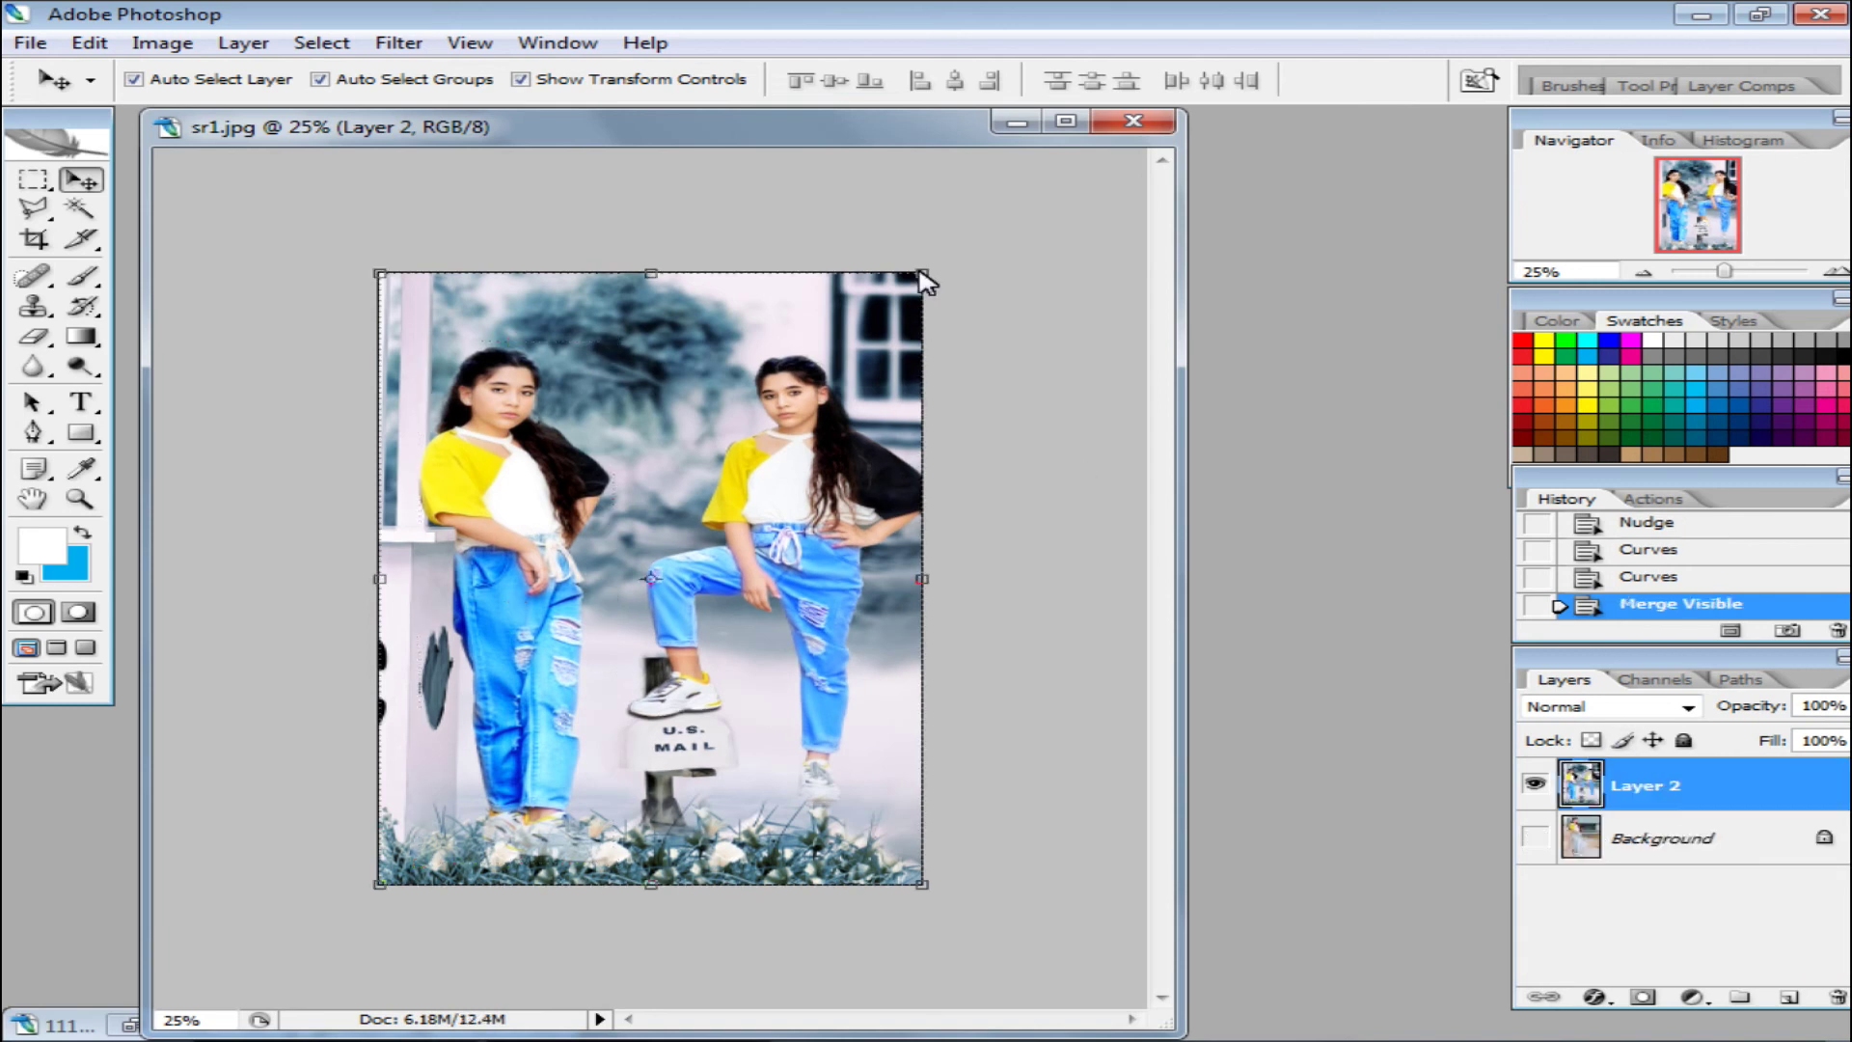
drag(923, 274, 897, 293)
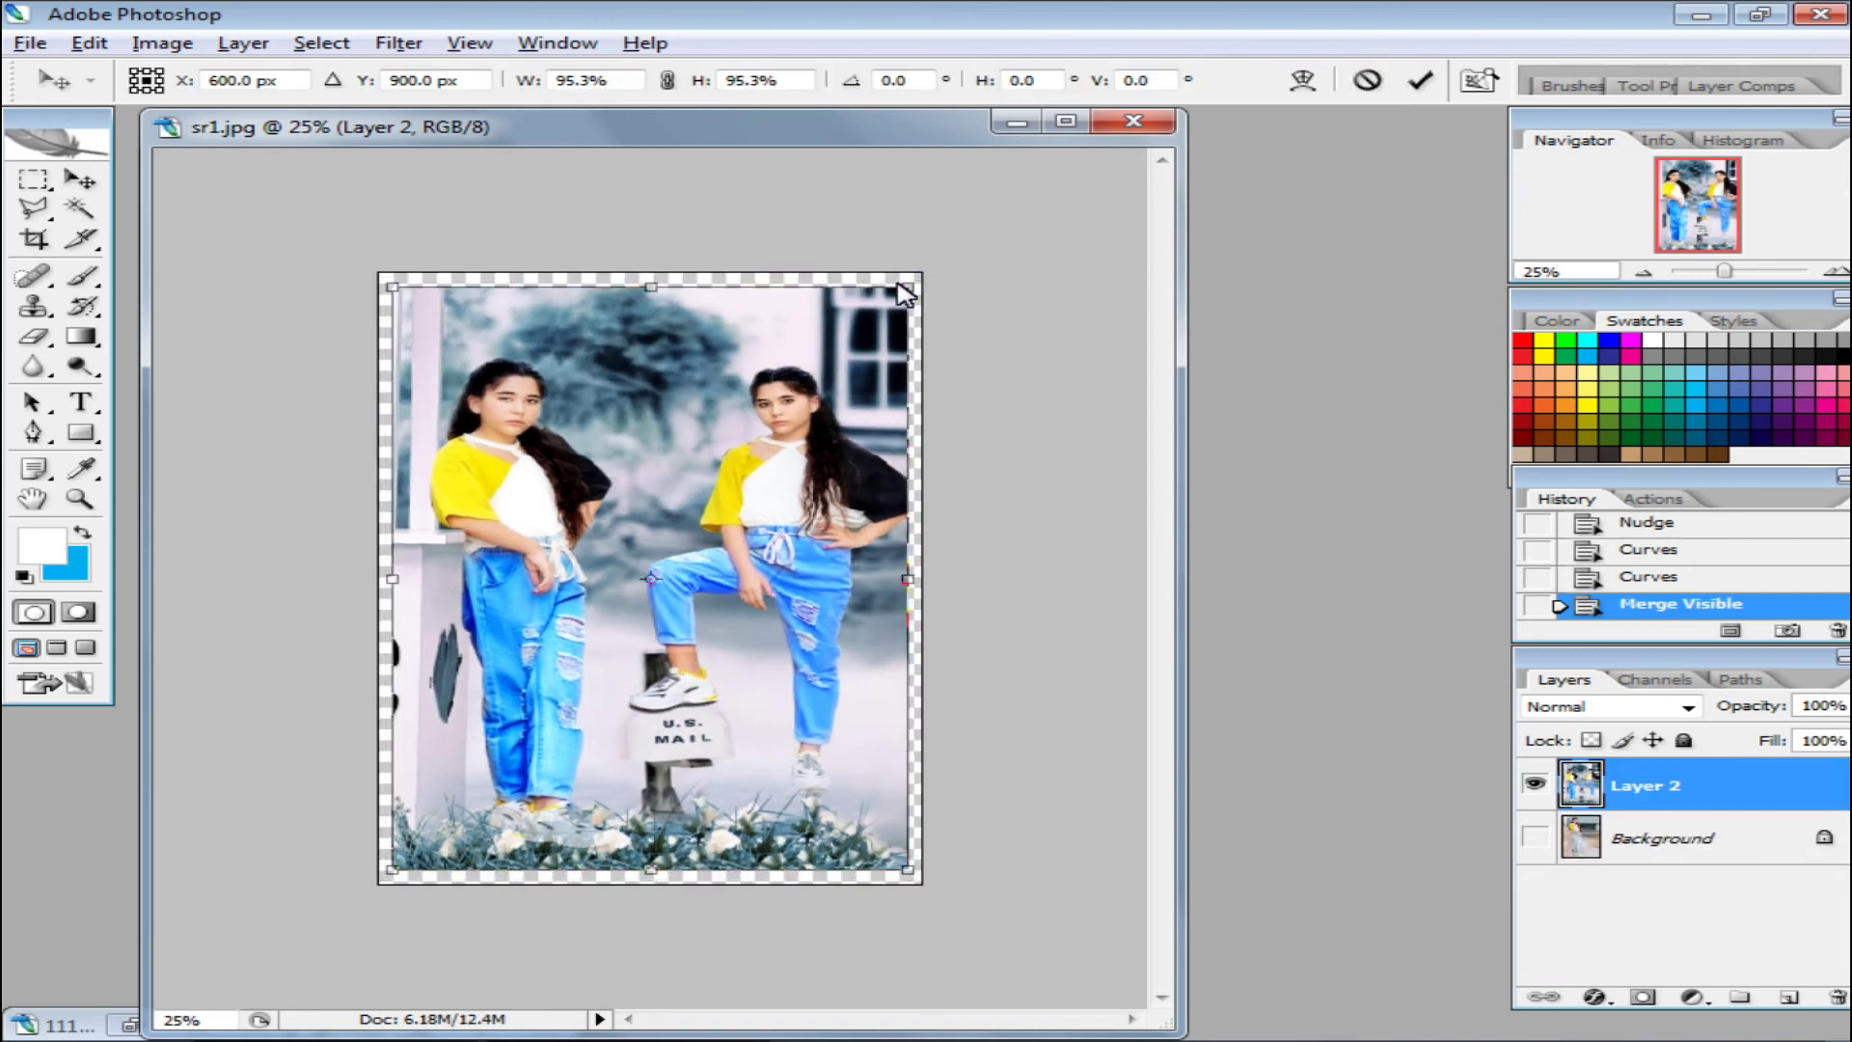
key(Return)
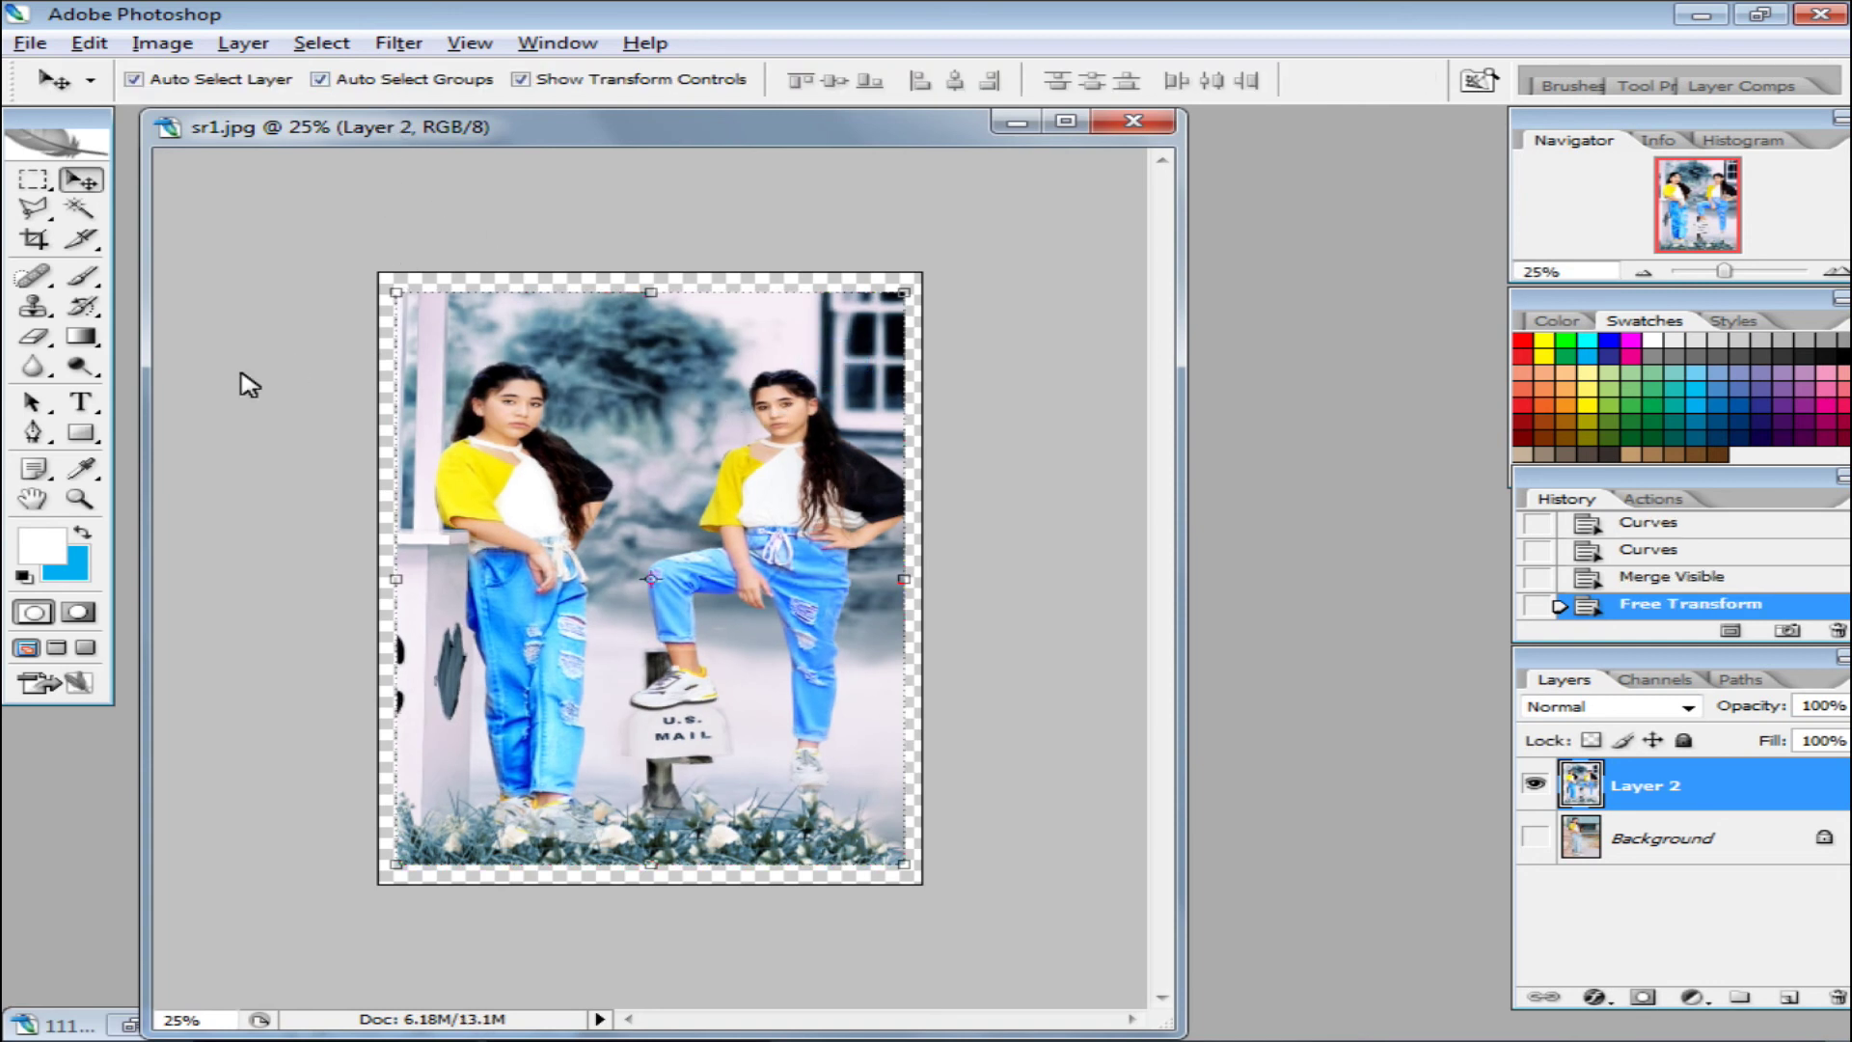
Set foreground to black, make a Layer via Copy filled black, and send it backward
click(39, 548)
drag(850, 553, 1003, 648)
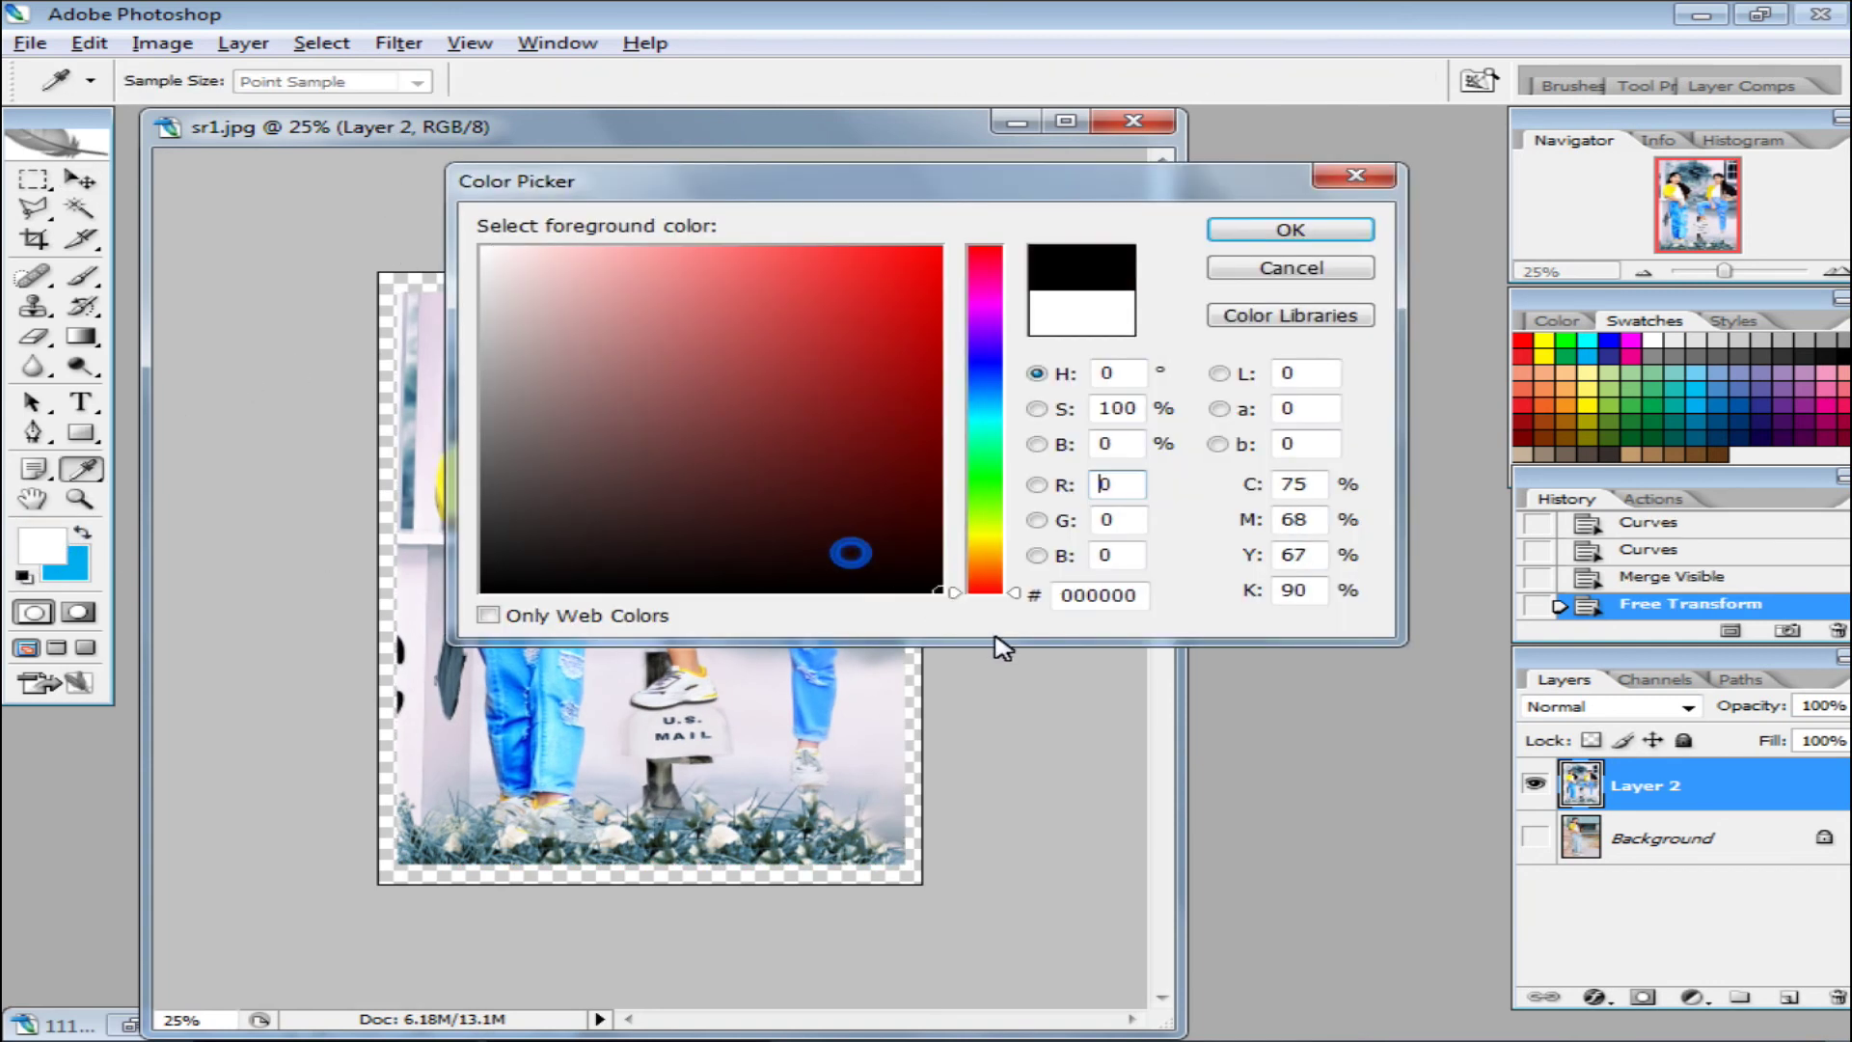
click(1320, 231)
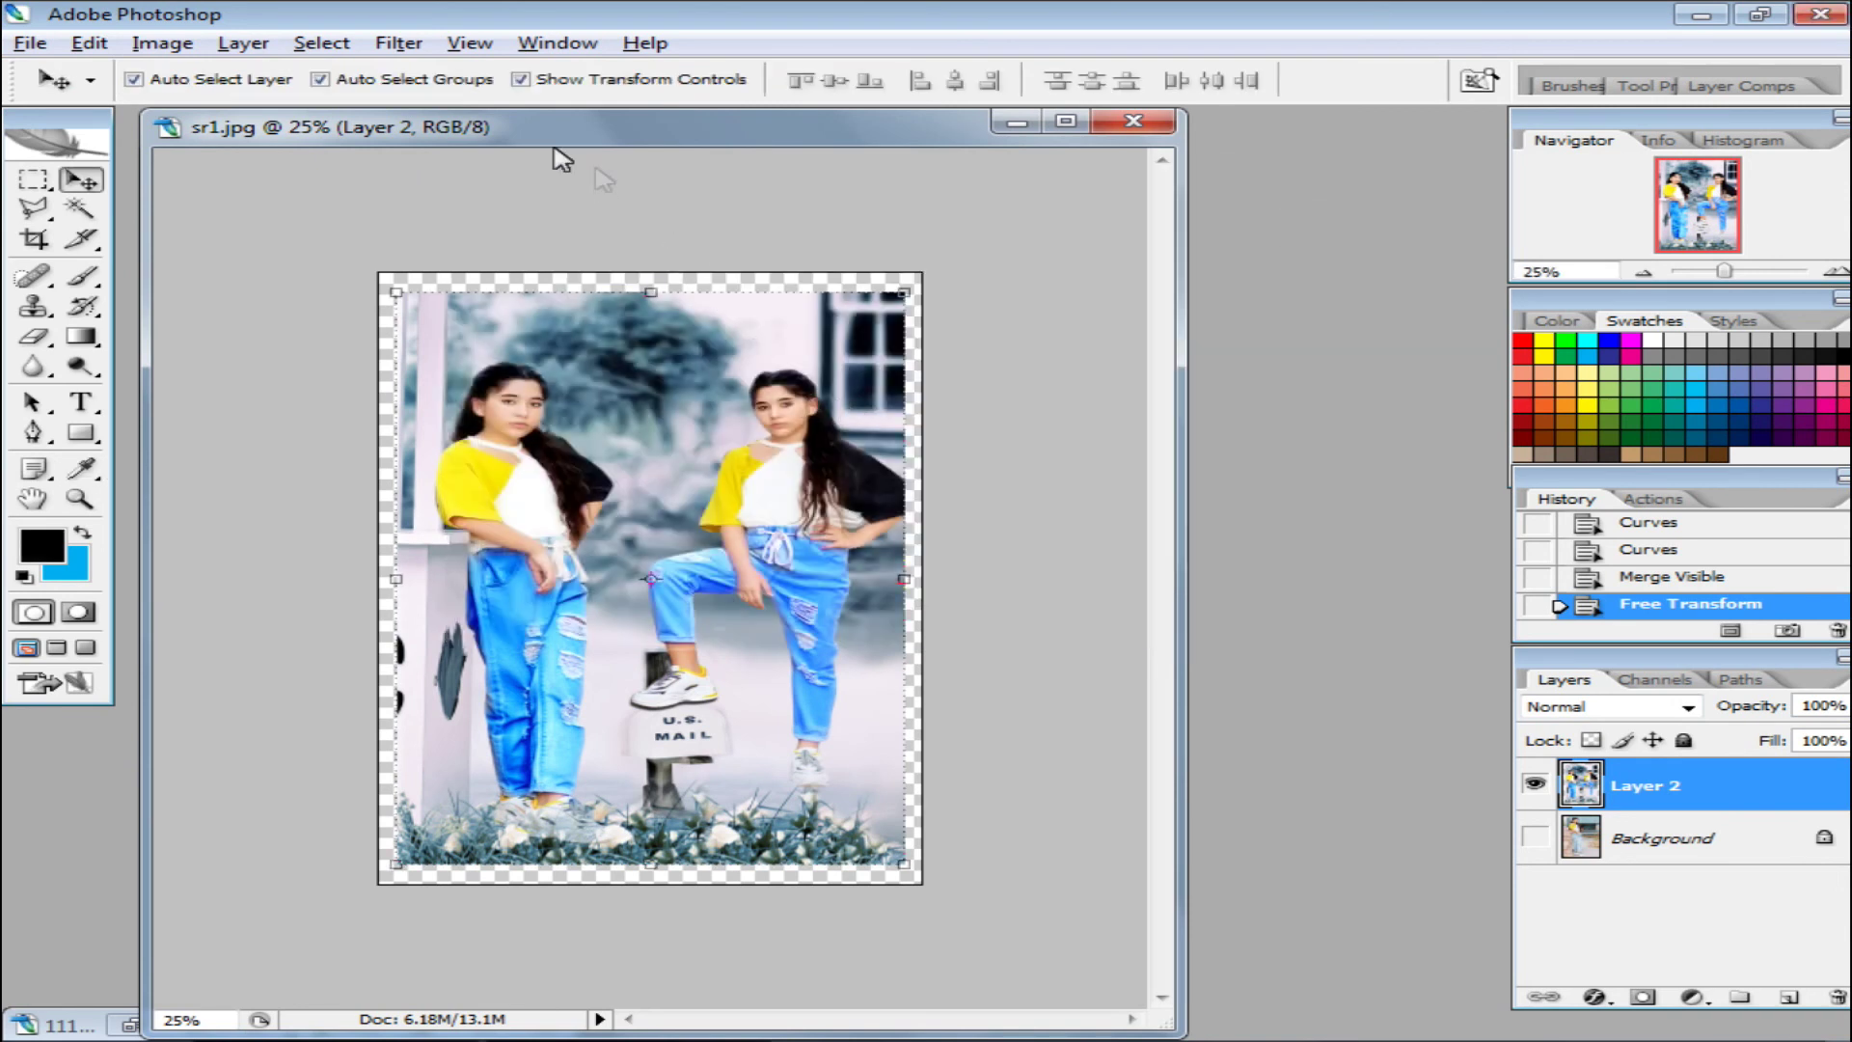
click(268, 46)
mouse_move(263, 71)
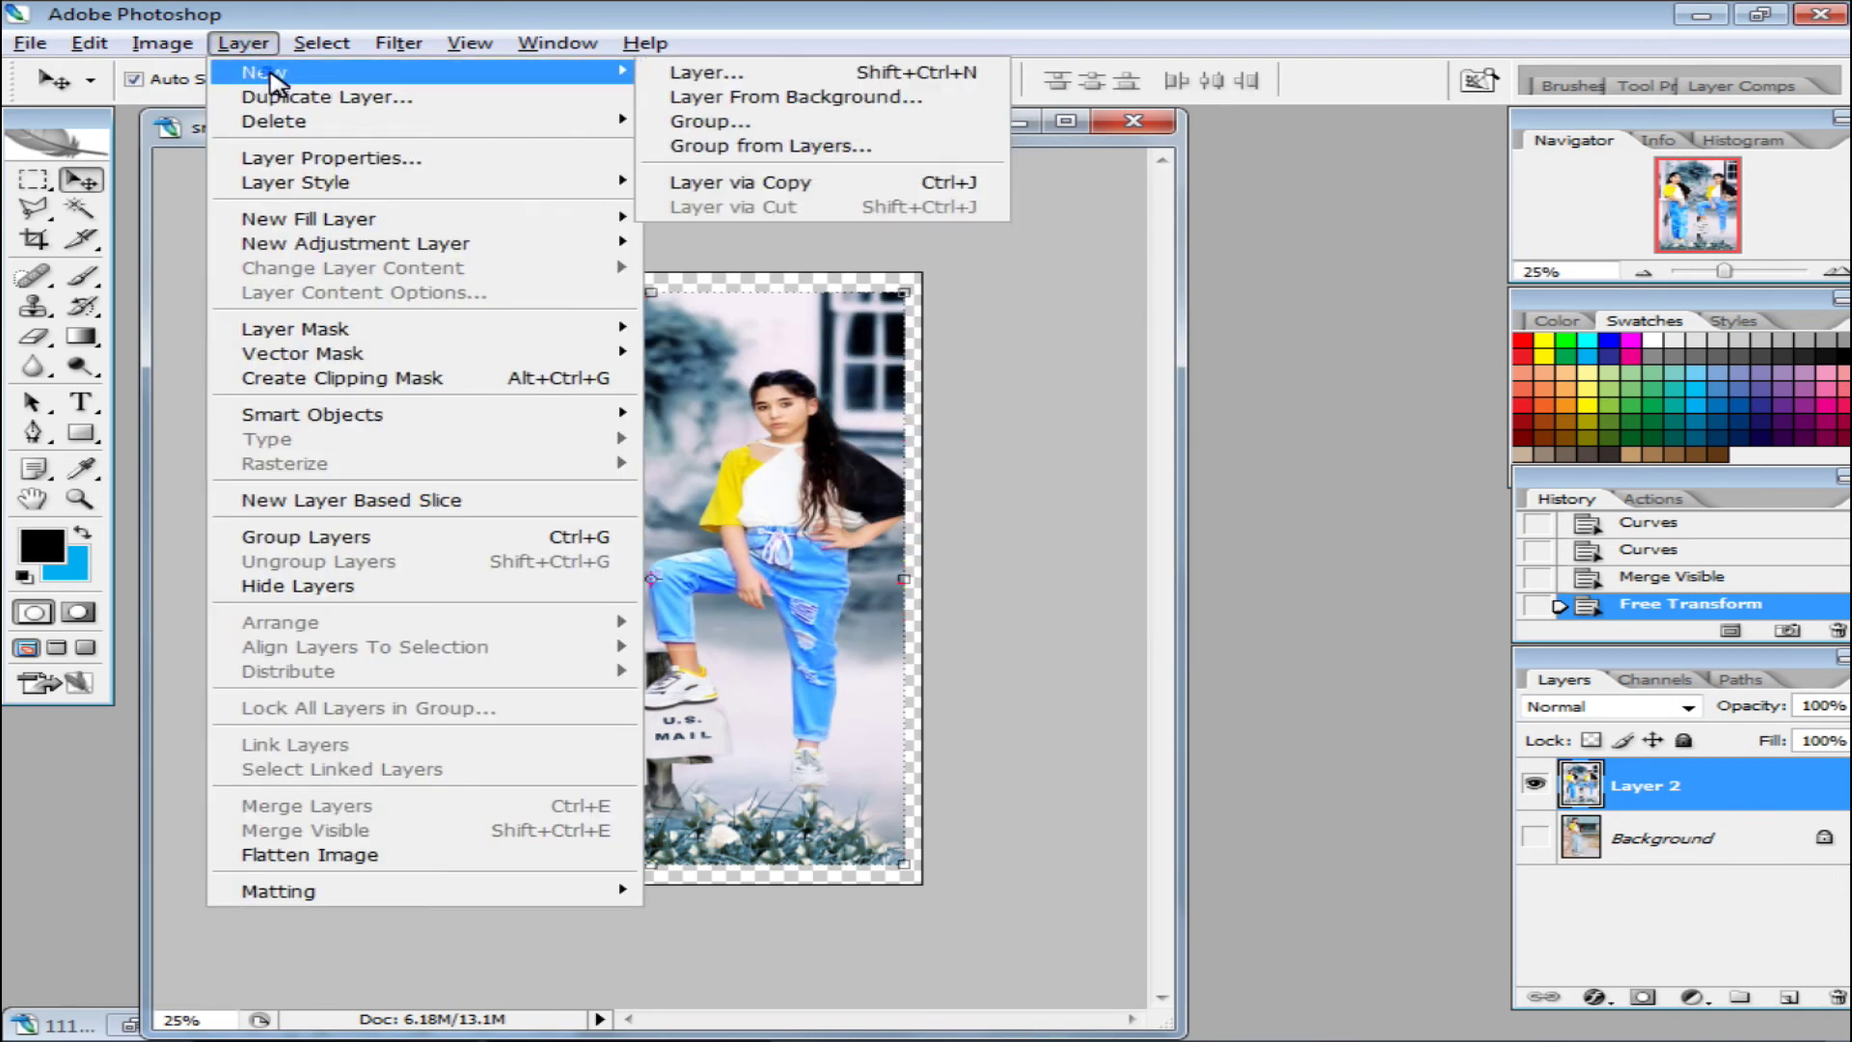
click(763, 189)
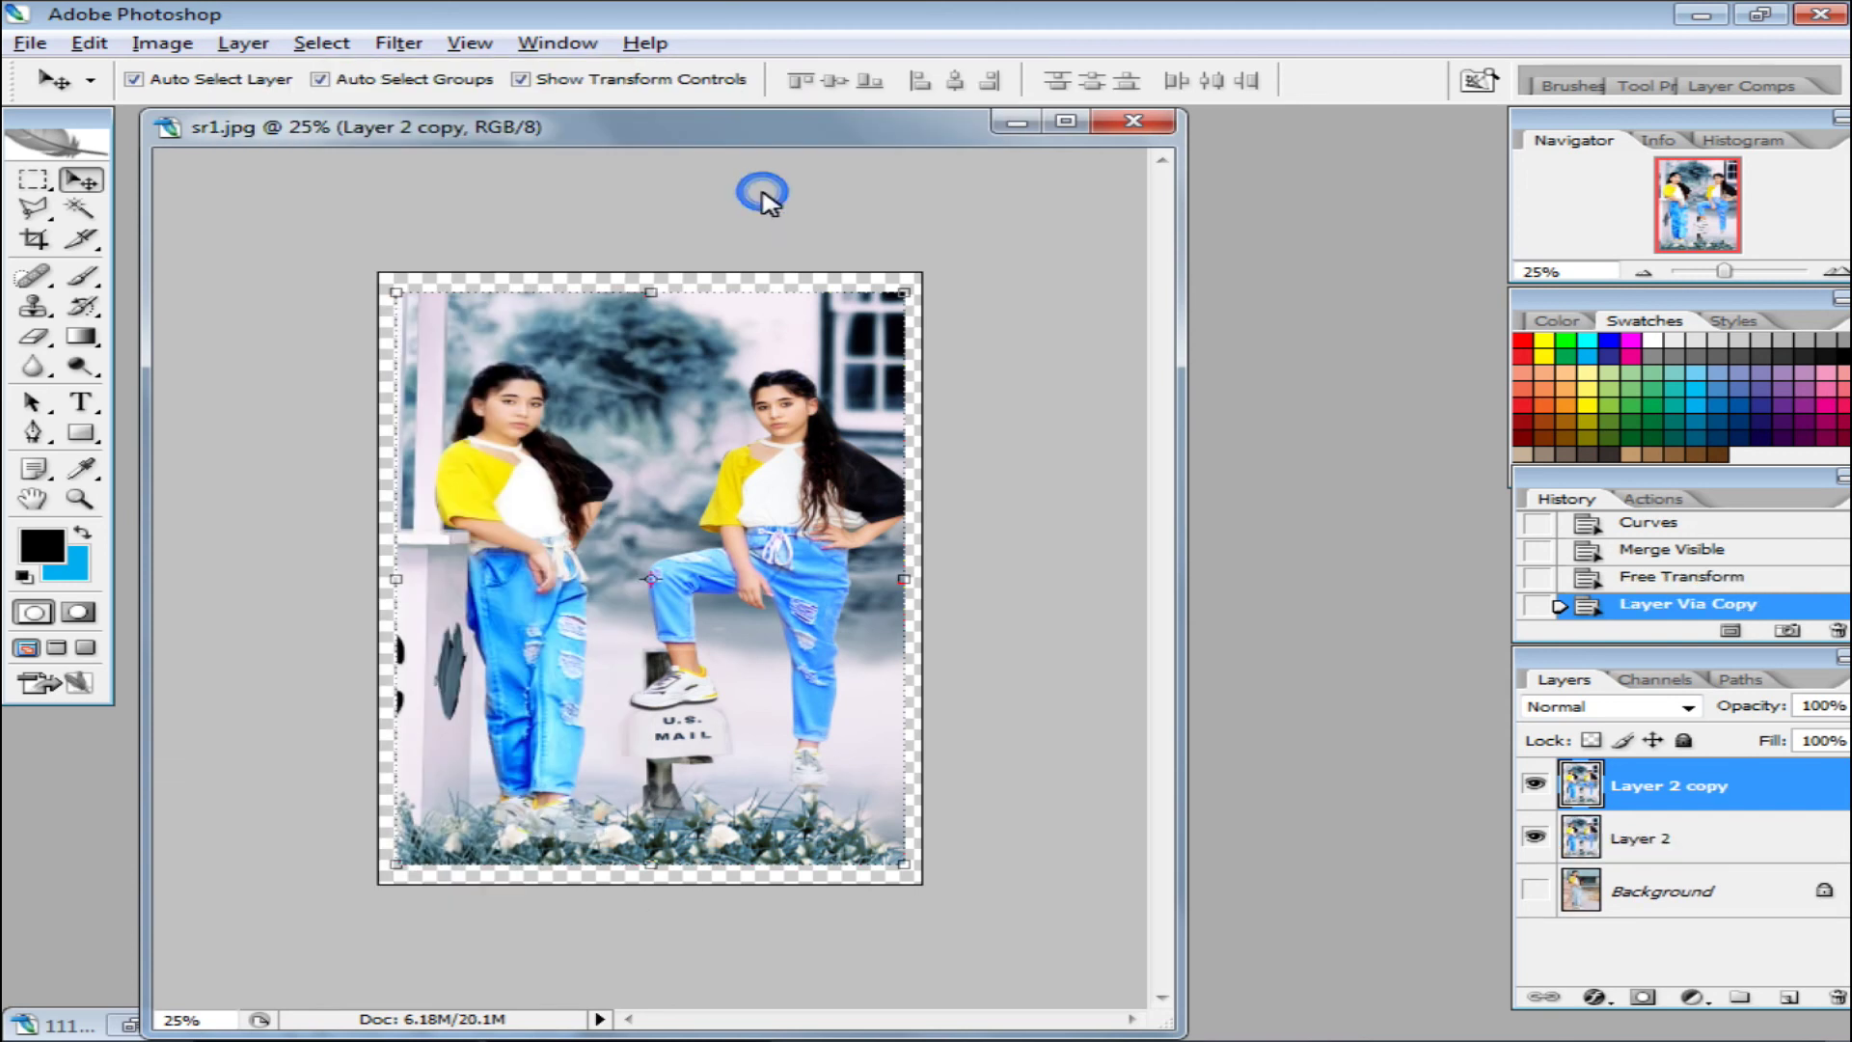
key(alt+BackSpace)
key(ctrl+bracketleft)
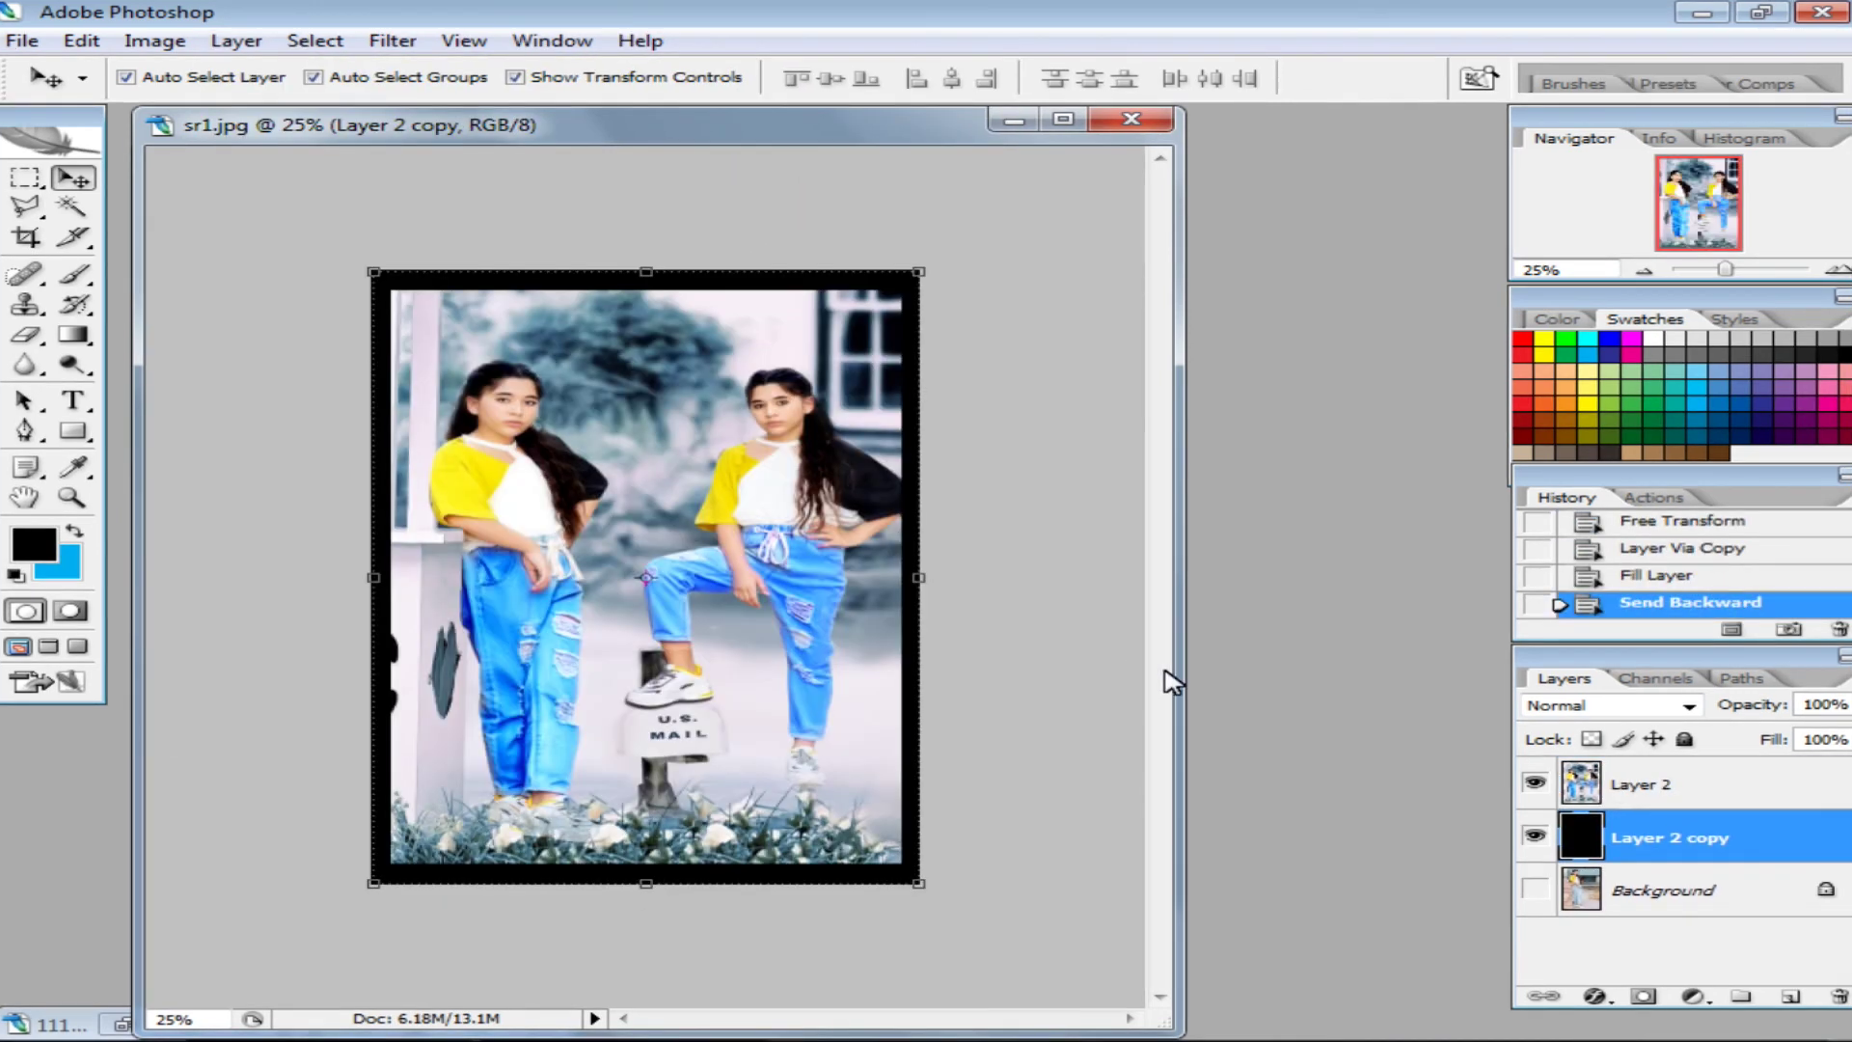
Merge the photo and frame, apply Box Blur, and fade it to low opacity
key(ctrl+shift+e)
click(393, 41)
mouse_move(411, 267)
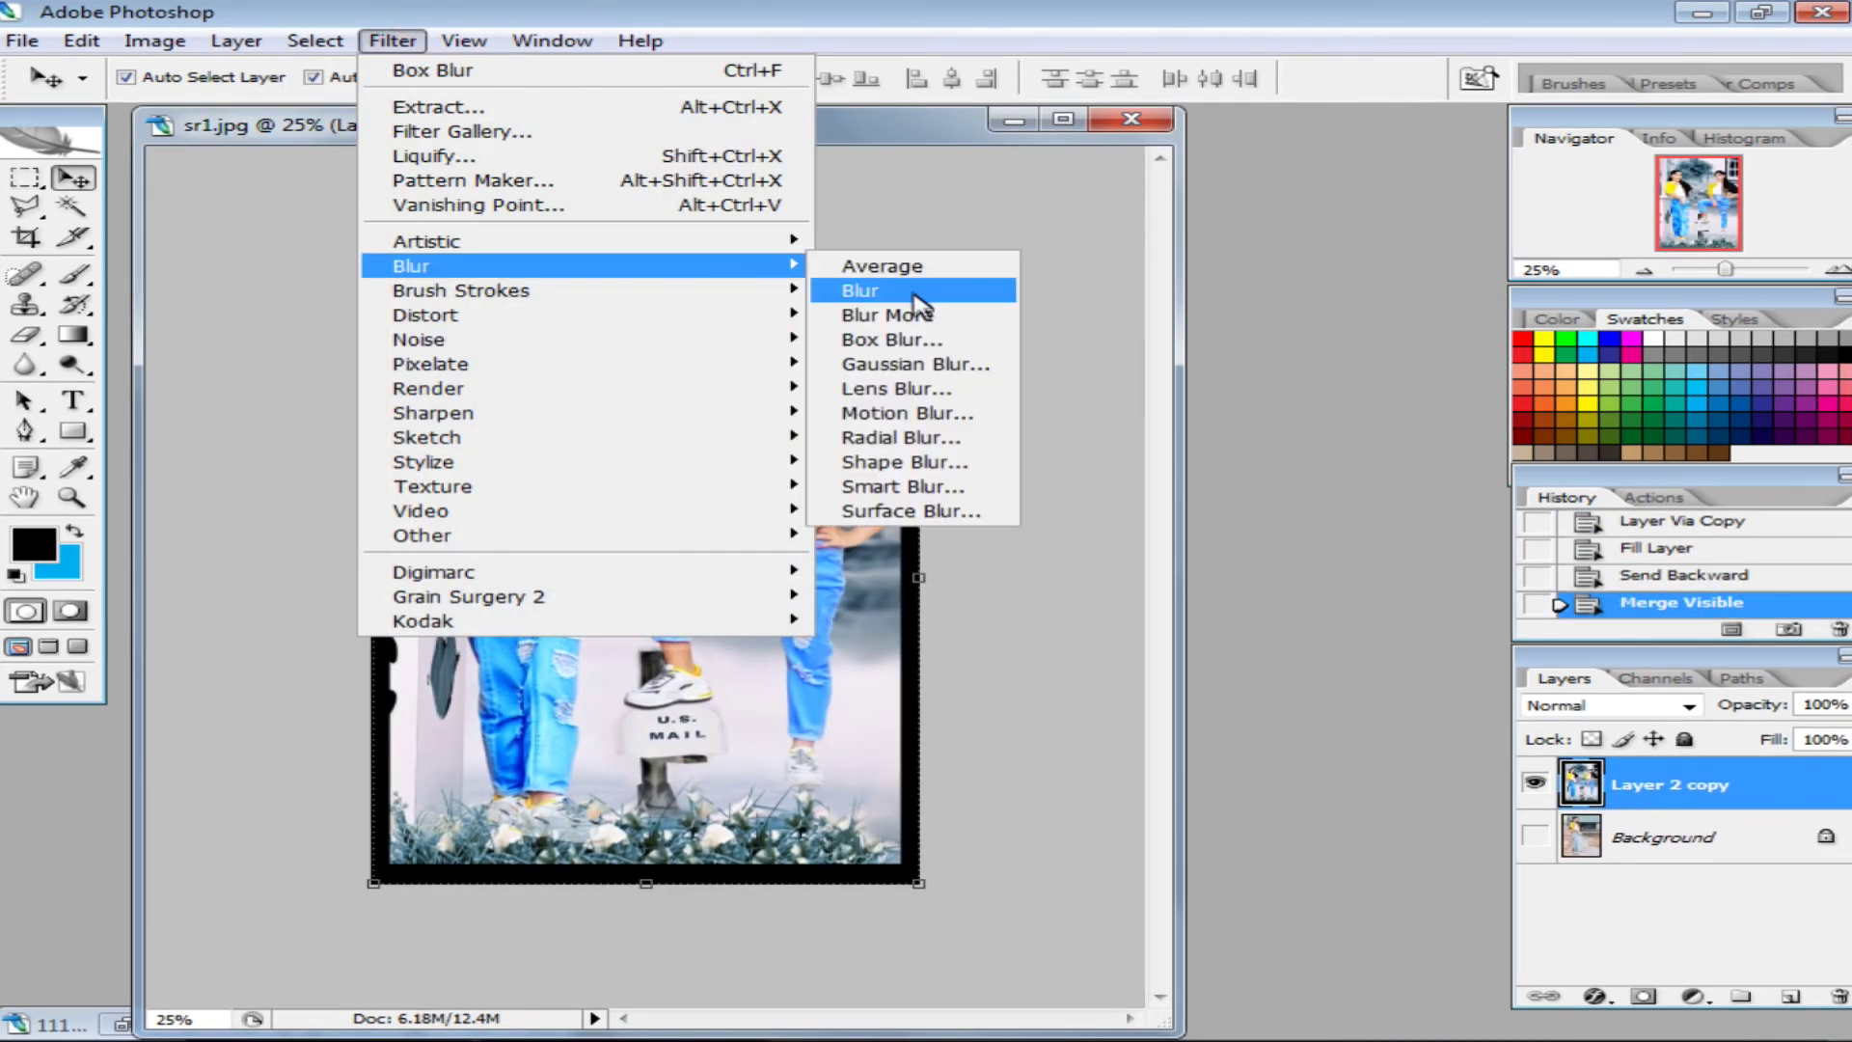
click(880, 339)
click(1096, 236)
click(315, 41)
key(Escape)
key(ctrl+shift+f)
drag(968, 364, 734, 364)
click(1044, 335)
Apply Kodak DIGITAL SHO Professional and fade it to 21%
key(v)
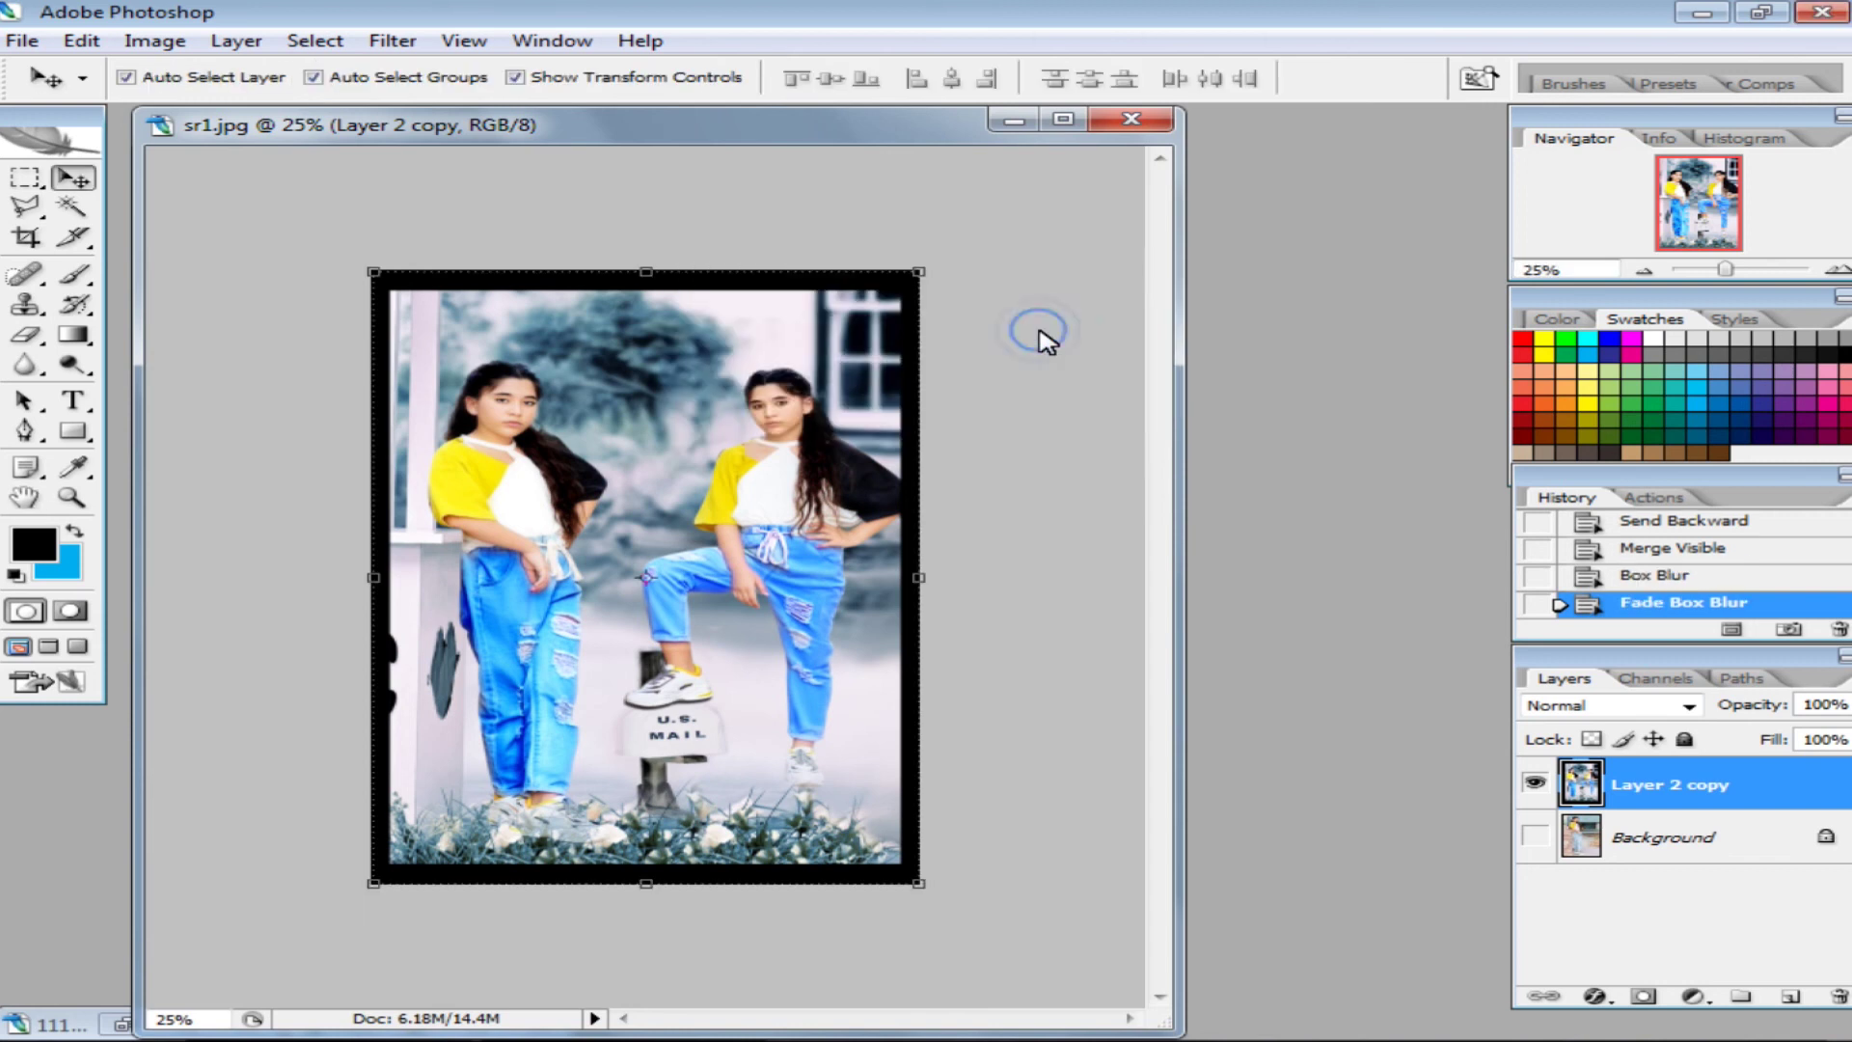
click(393, 40)
mouse_move(422, 621)
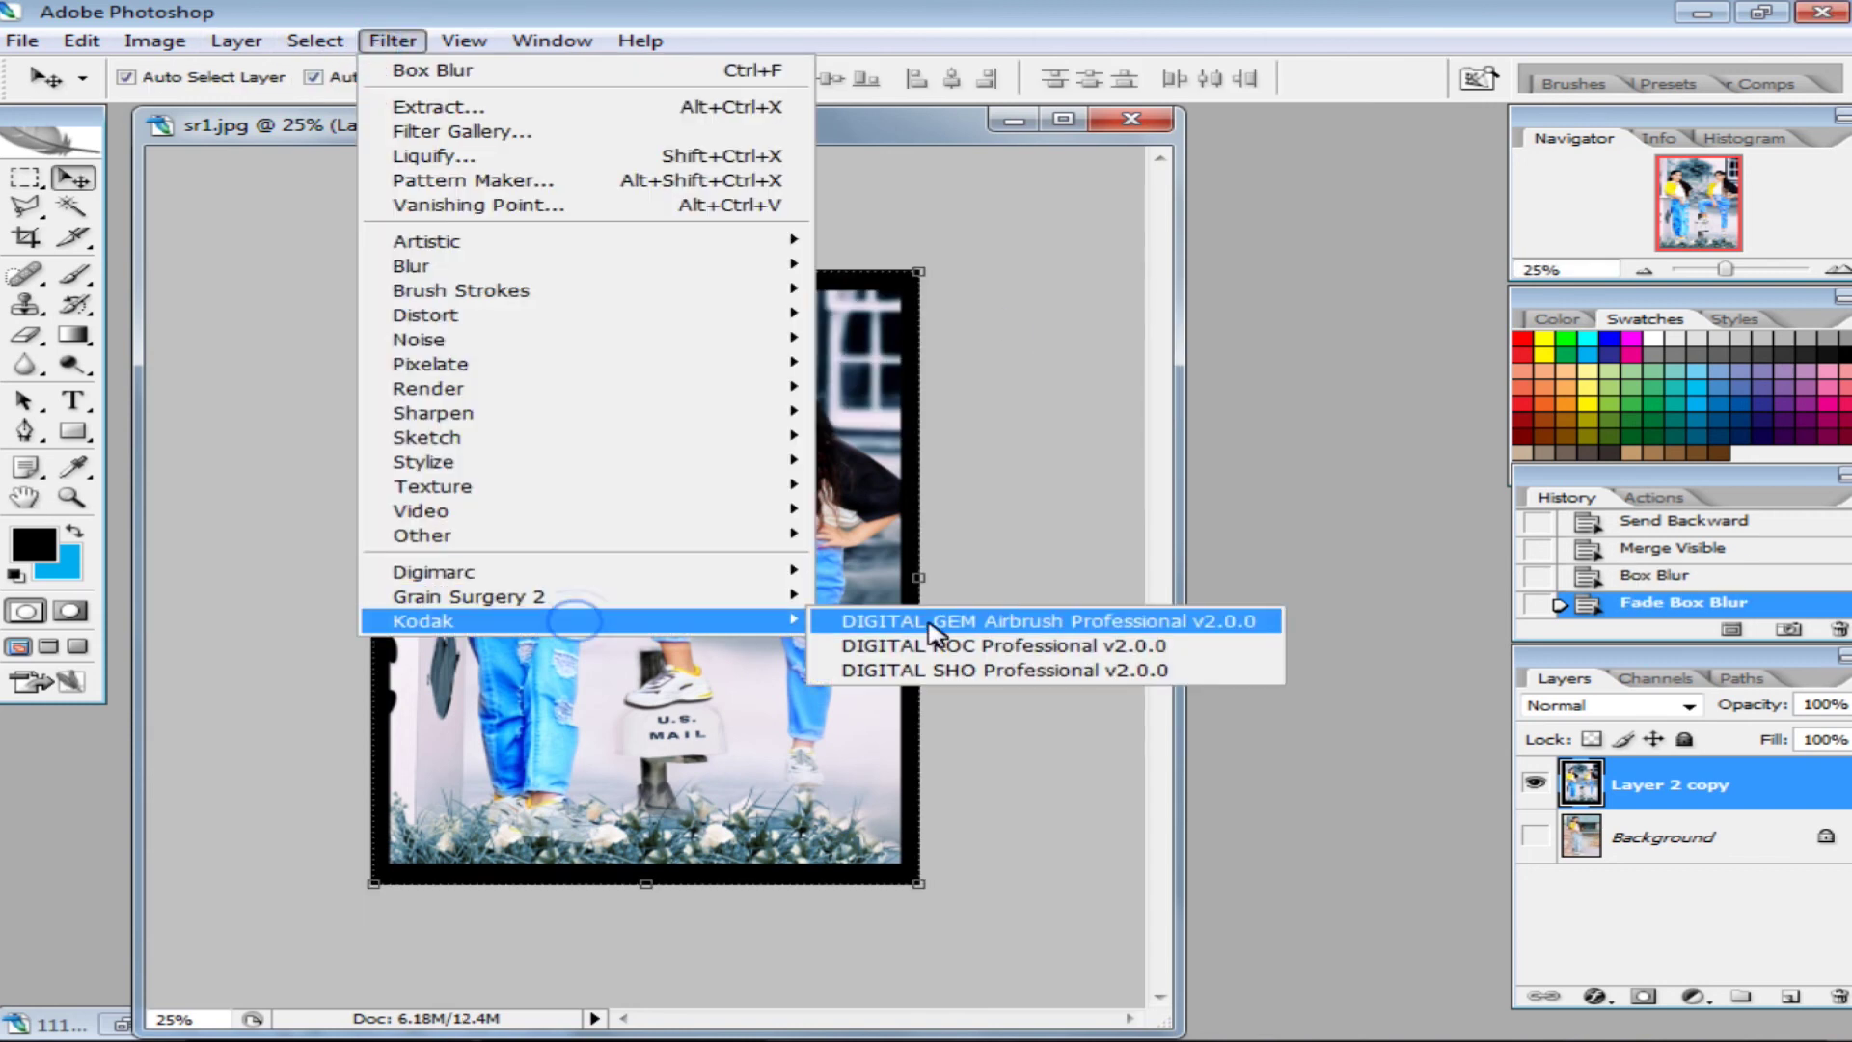
click(965, 669)
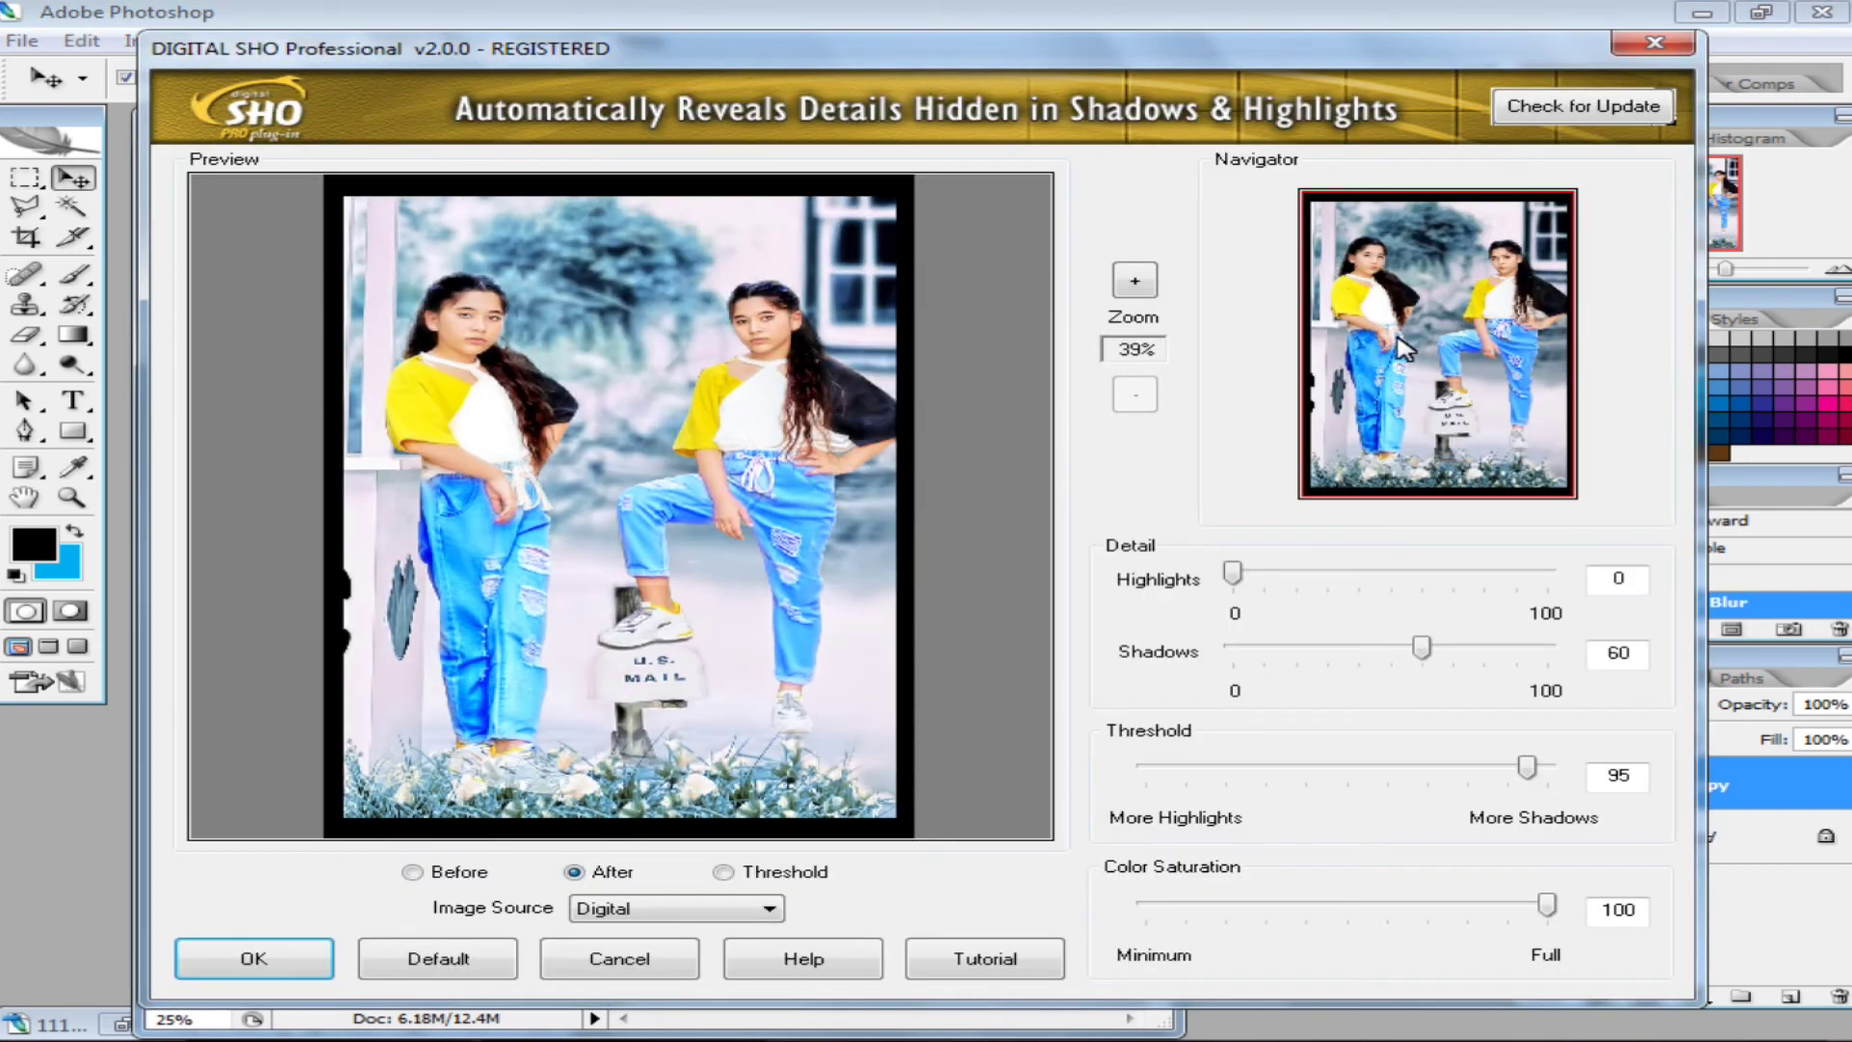
click(260, 963)
key(ctrl+shift+f)
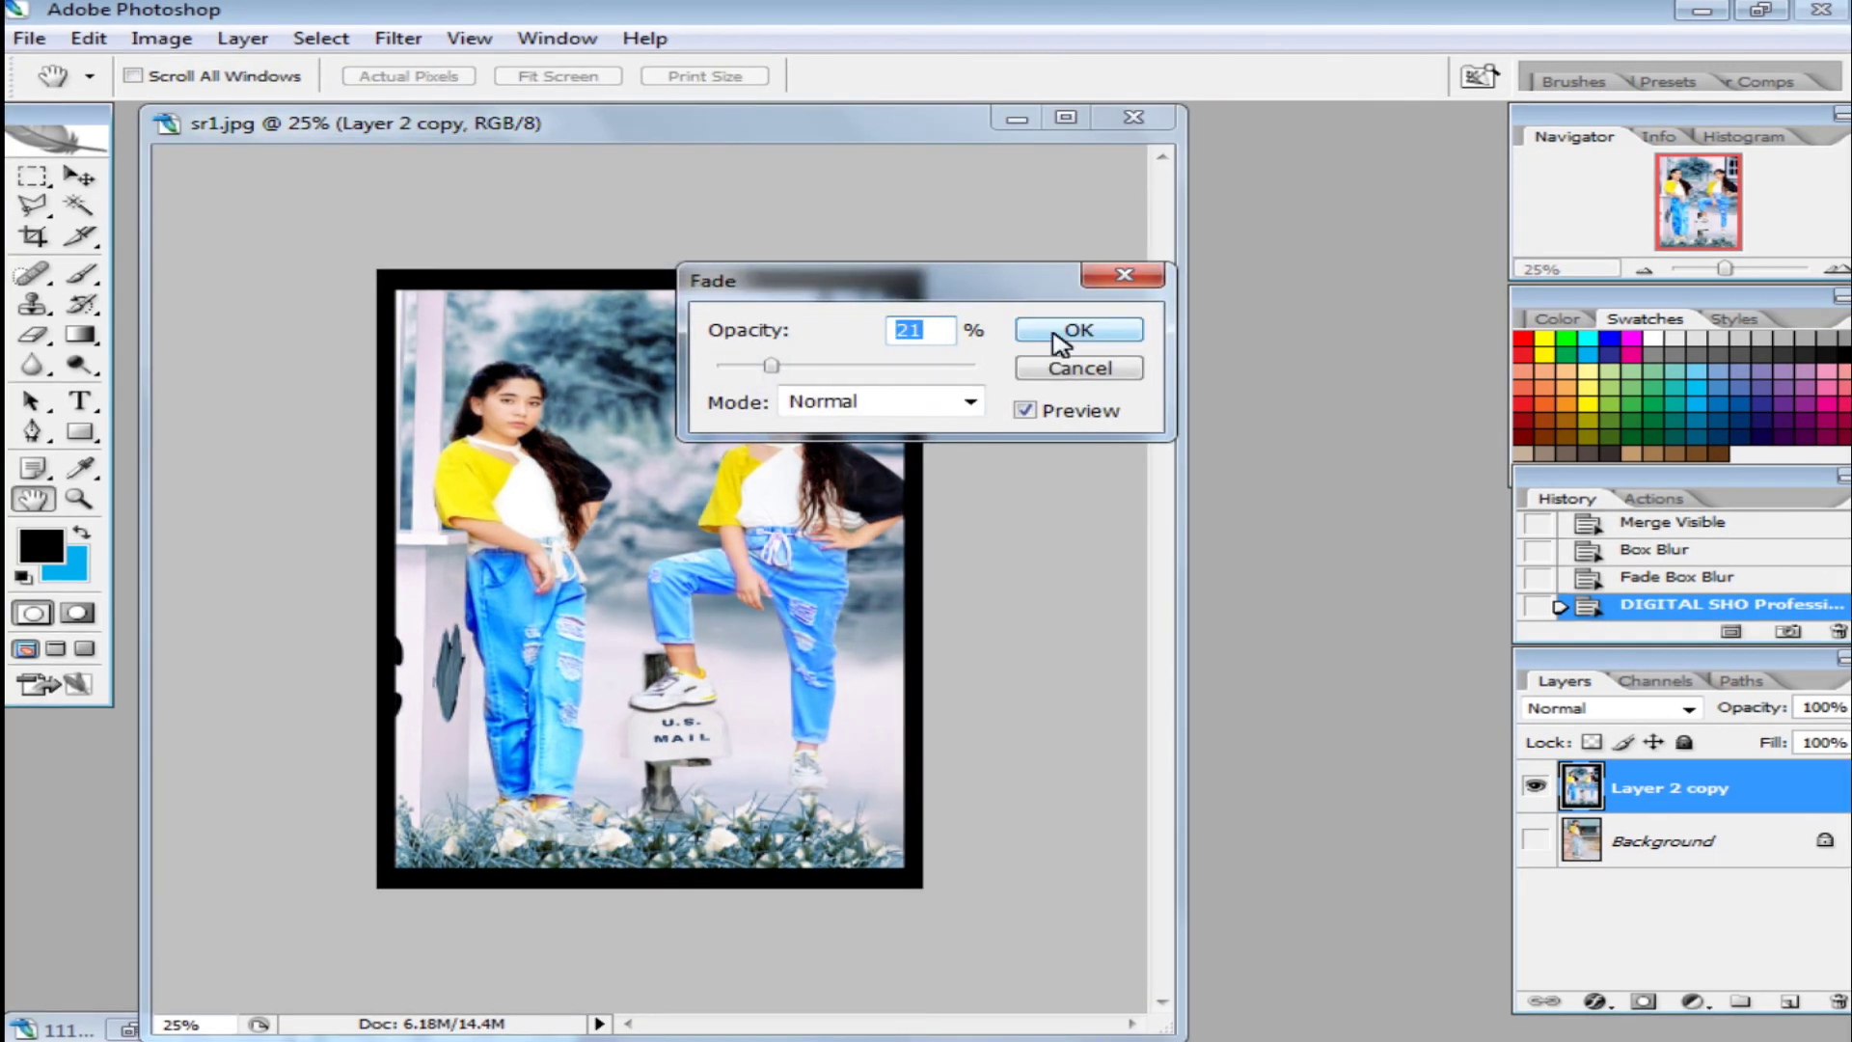
click(1069, 332)
Convert the Background into an editable layer and shift its stacking order
double_click(1546, 849)
click(1186, 318)
key(ctrl+bracketright)
key(ctrl+bracketleft)
key(ctrl+bracketright)
key(ctrl+bracketleft)
key(ctrl+bracketright)
key(ctrl+bracketleft)
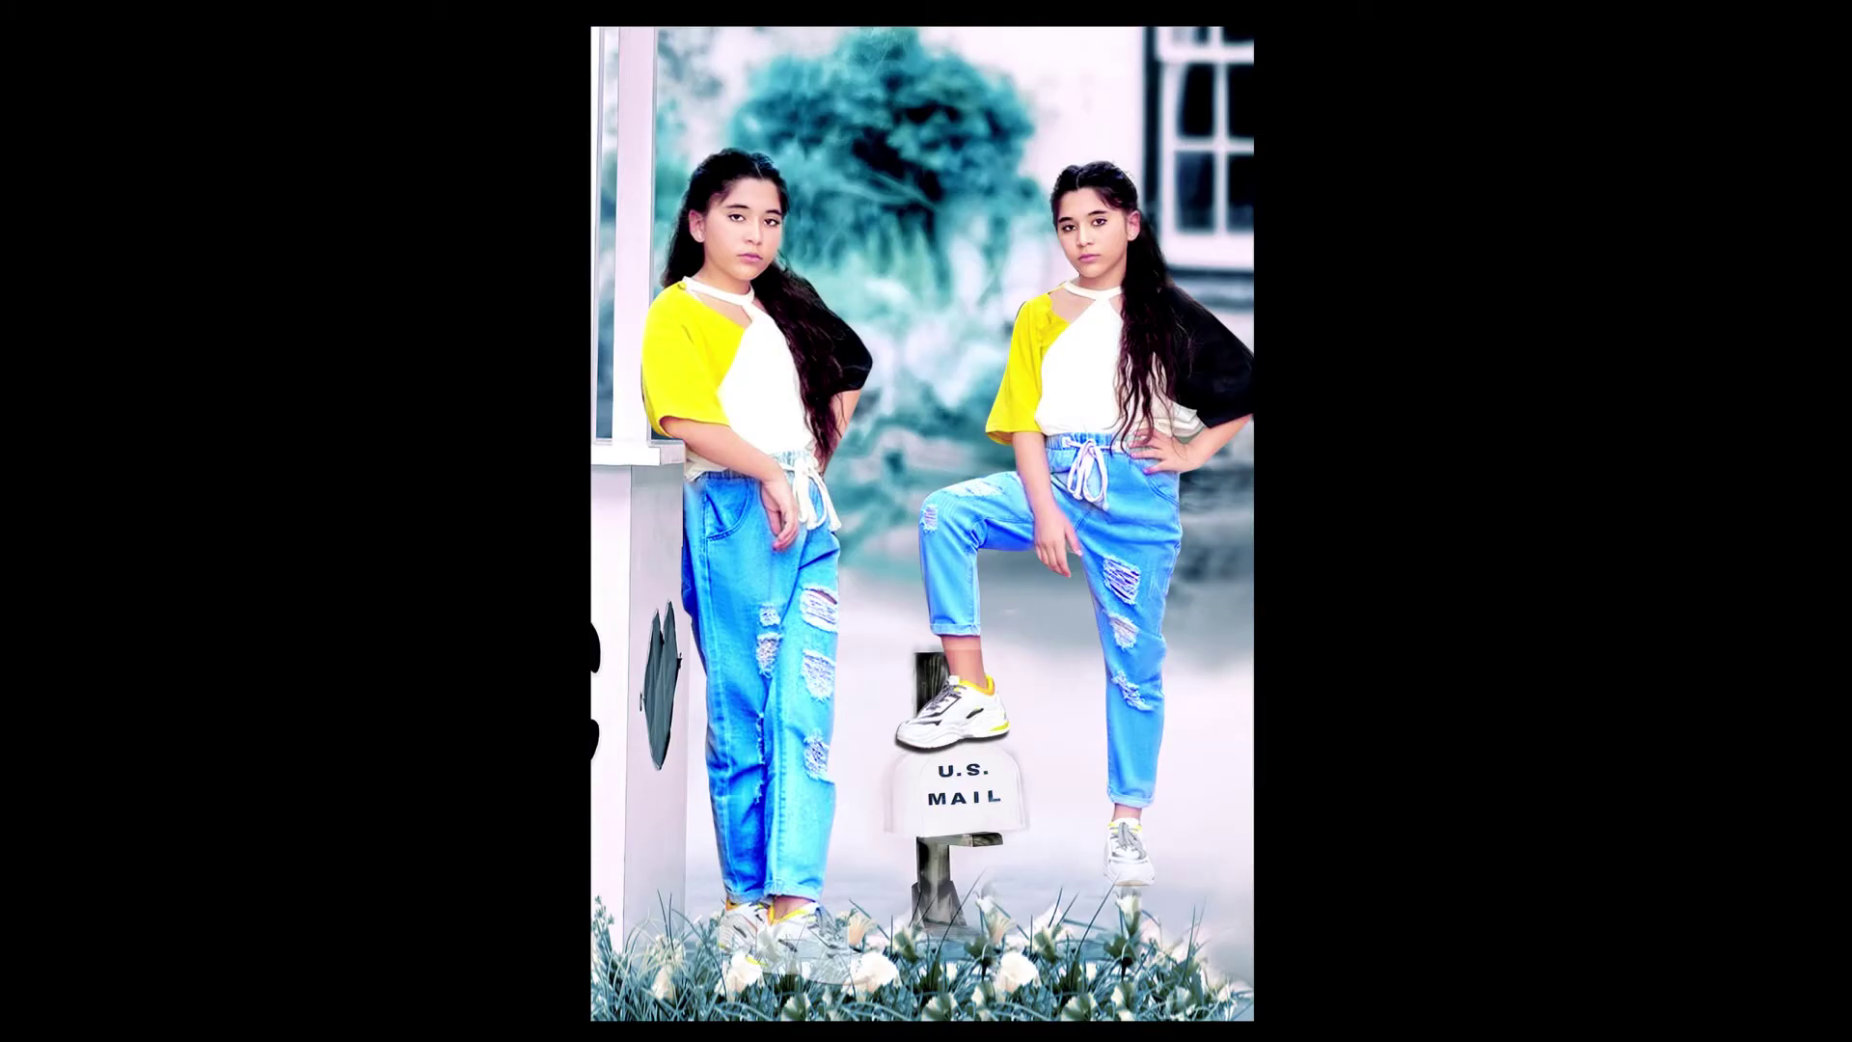